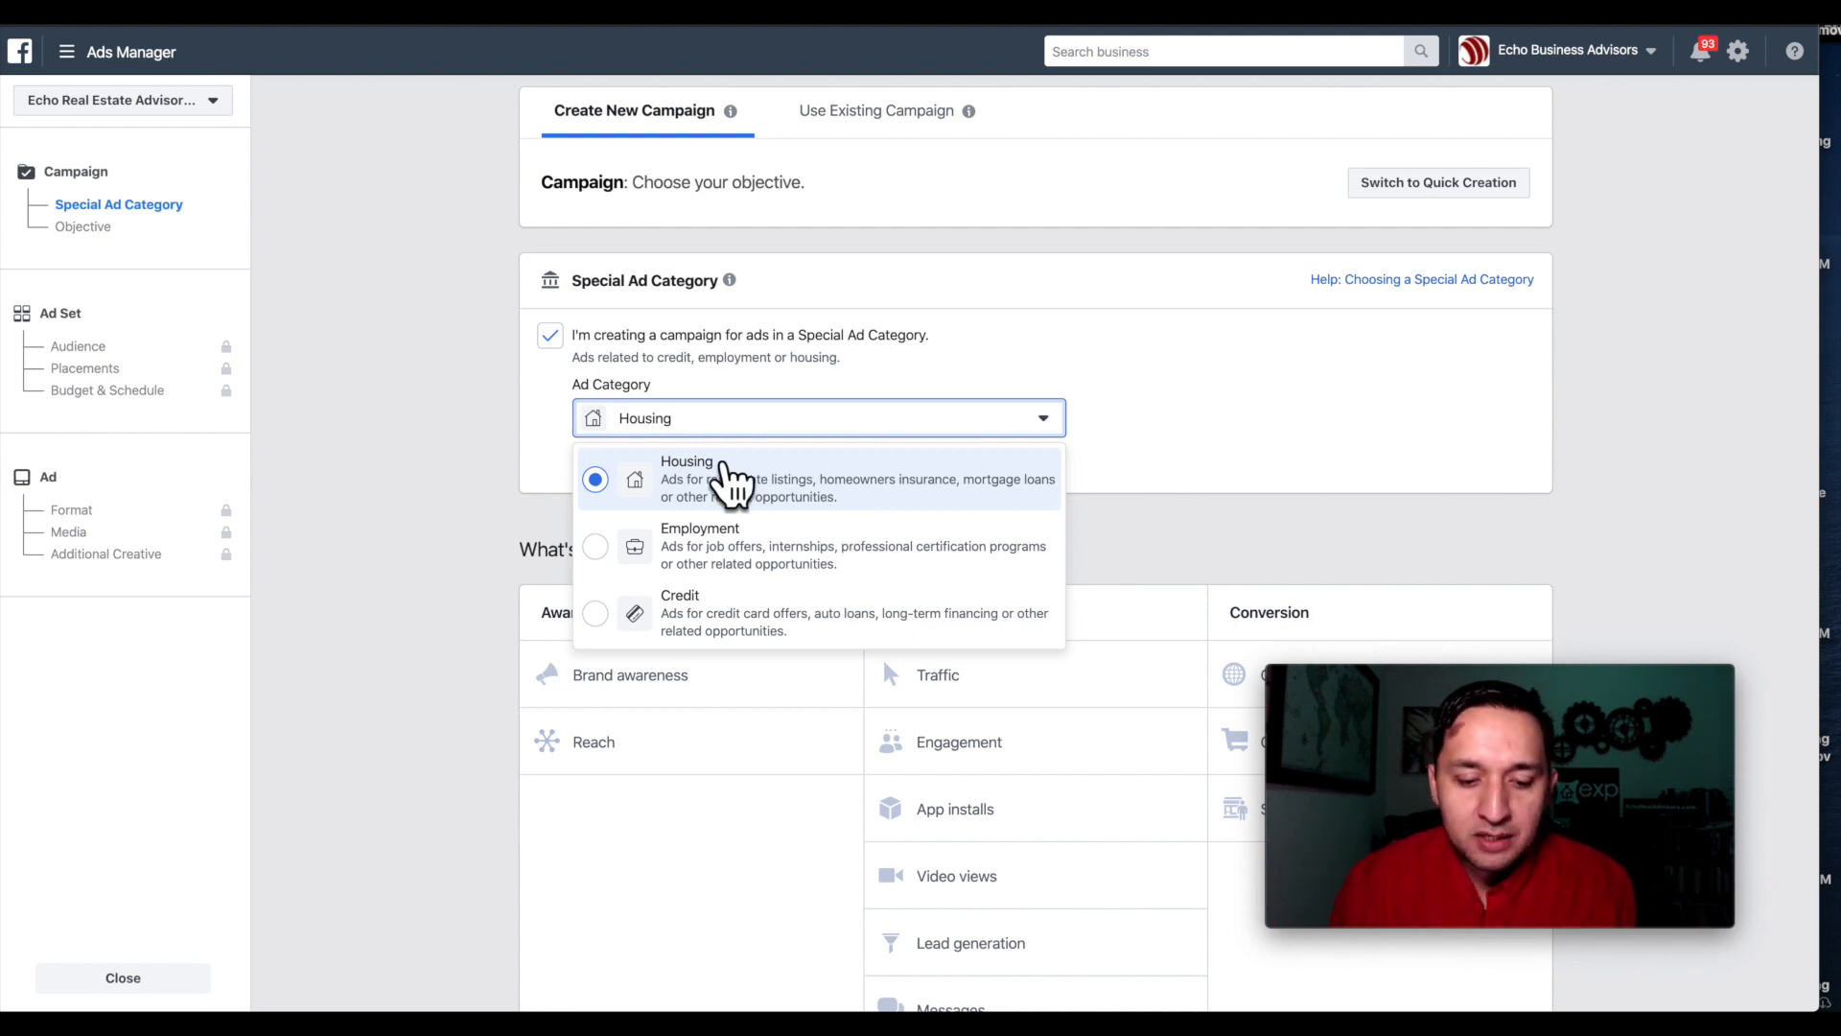
# Keep Housing as the special ad category and choose Messages as the campaign objective.
pyautogui.click(732, 479)
pyautogui.scroll(-1, 1010, 558)
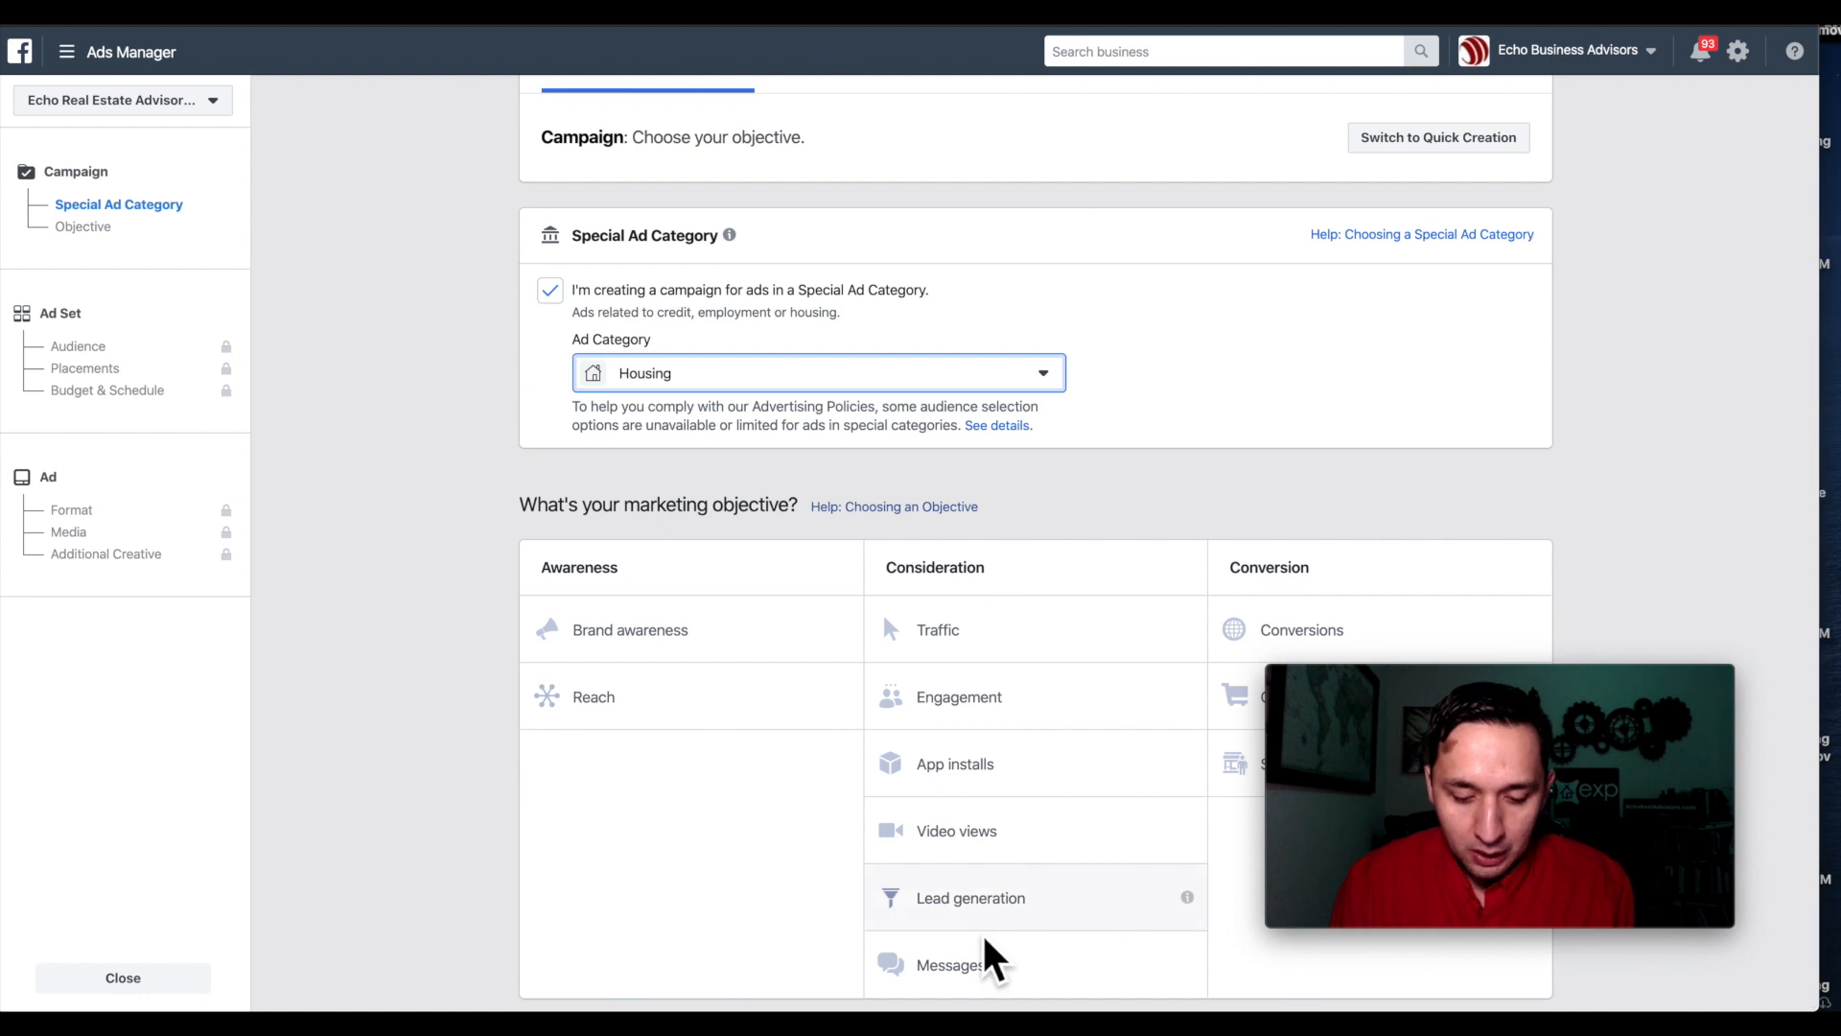
pyautogui.click(967, 972)
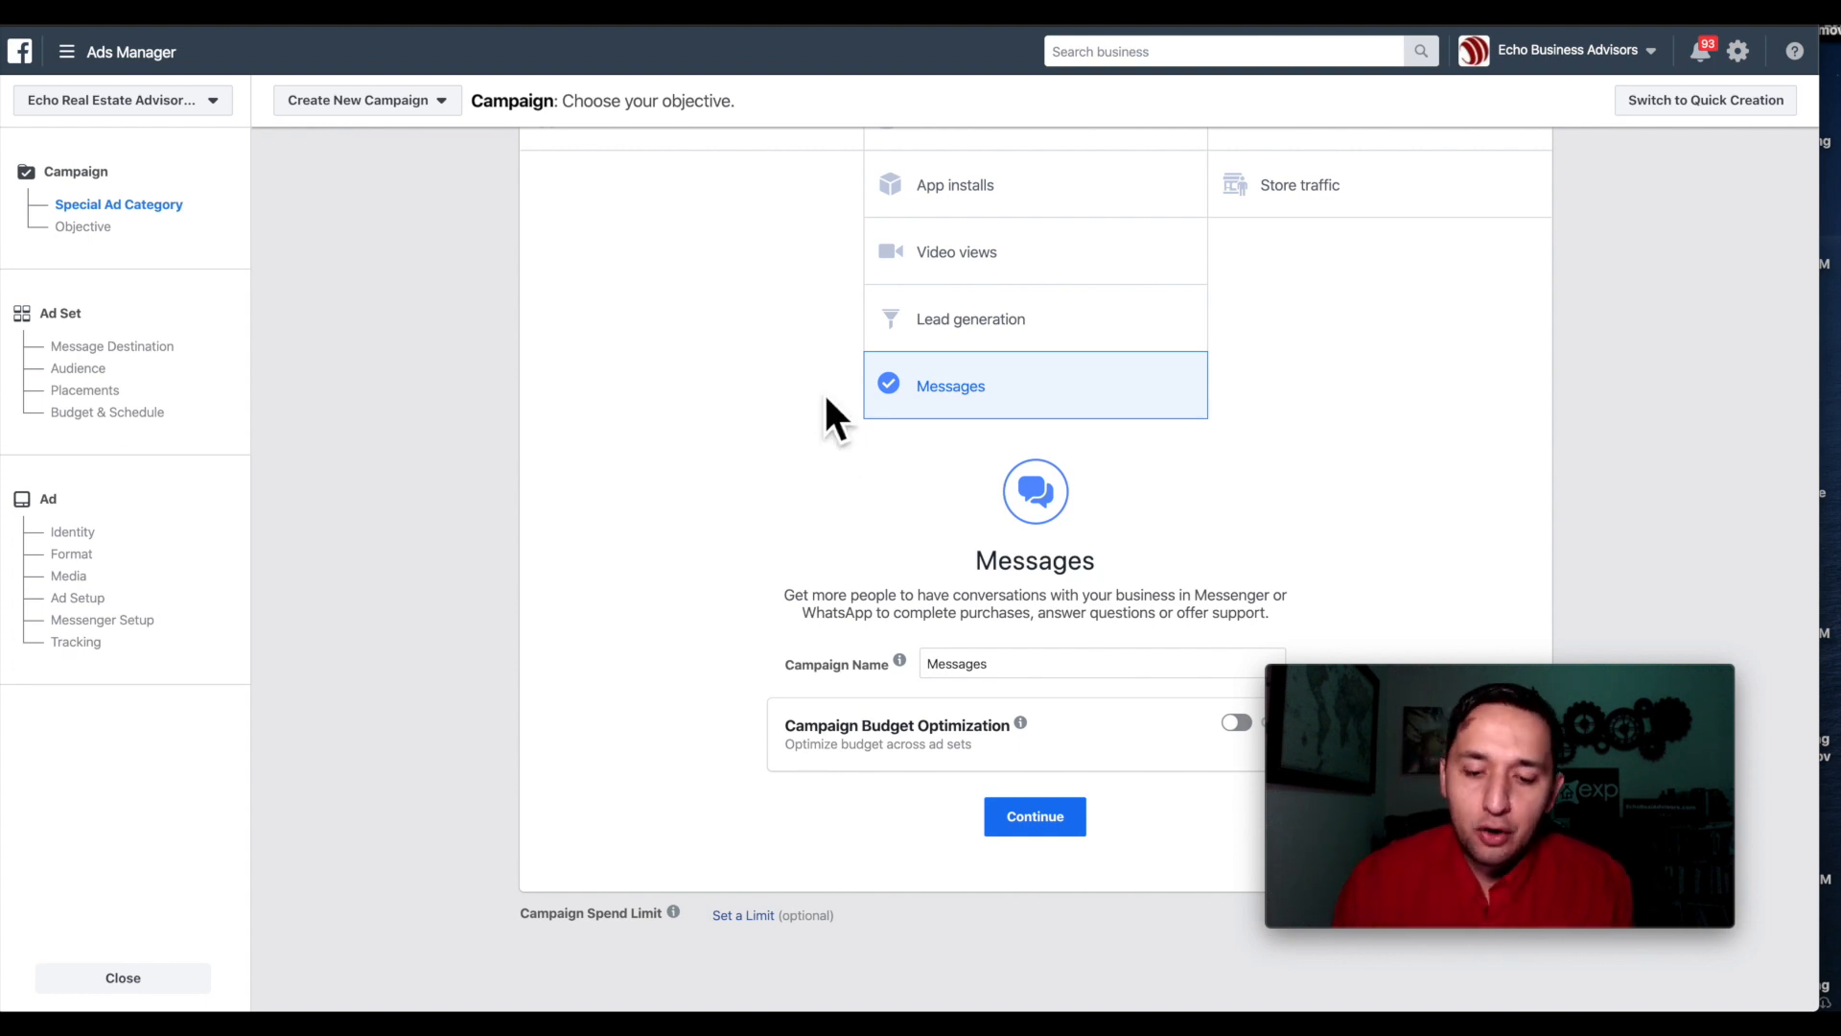
# Name the campaign 'MESS-New Builds Price Range' and continue to the ad set.
pyautogui.moveTo(1192, 399)
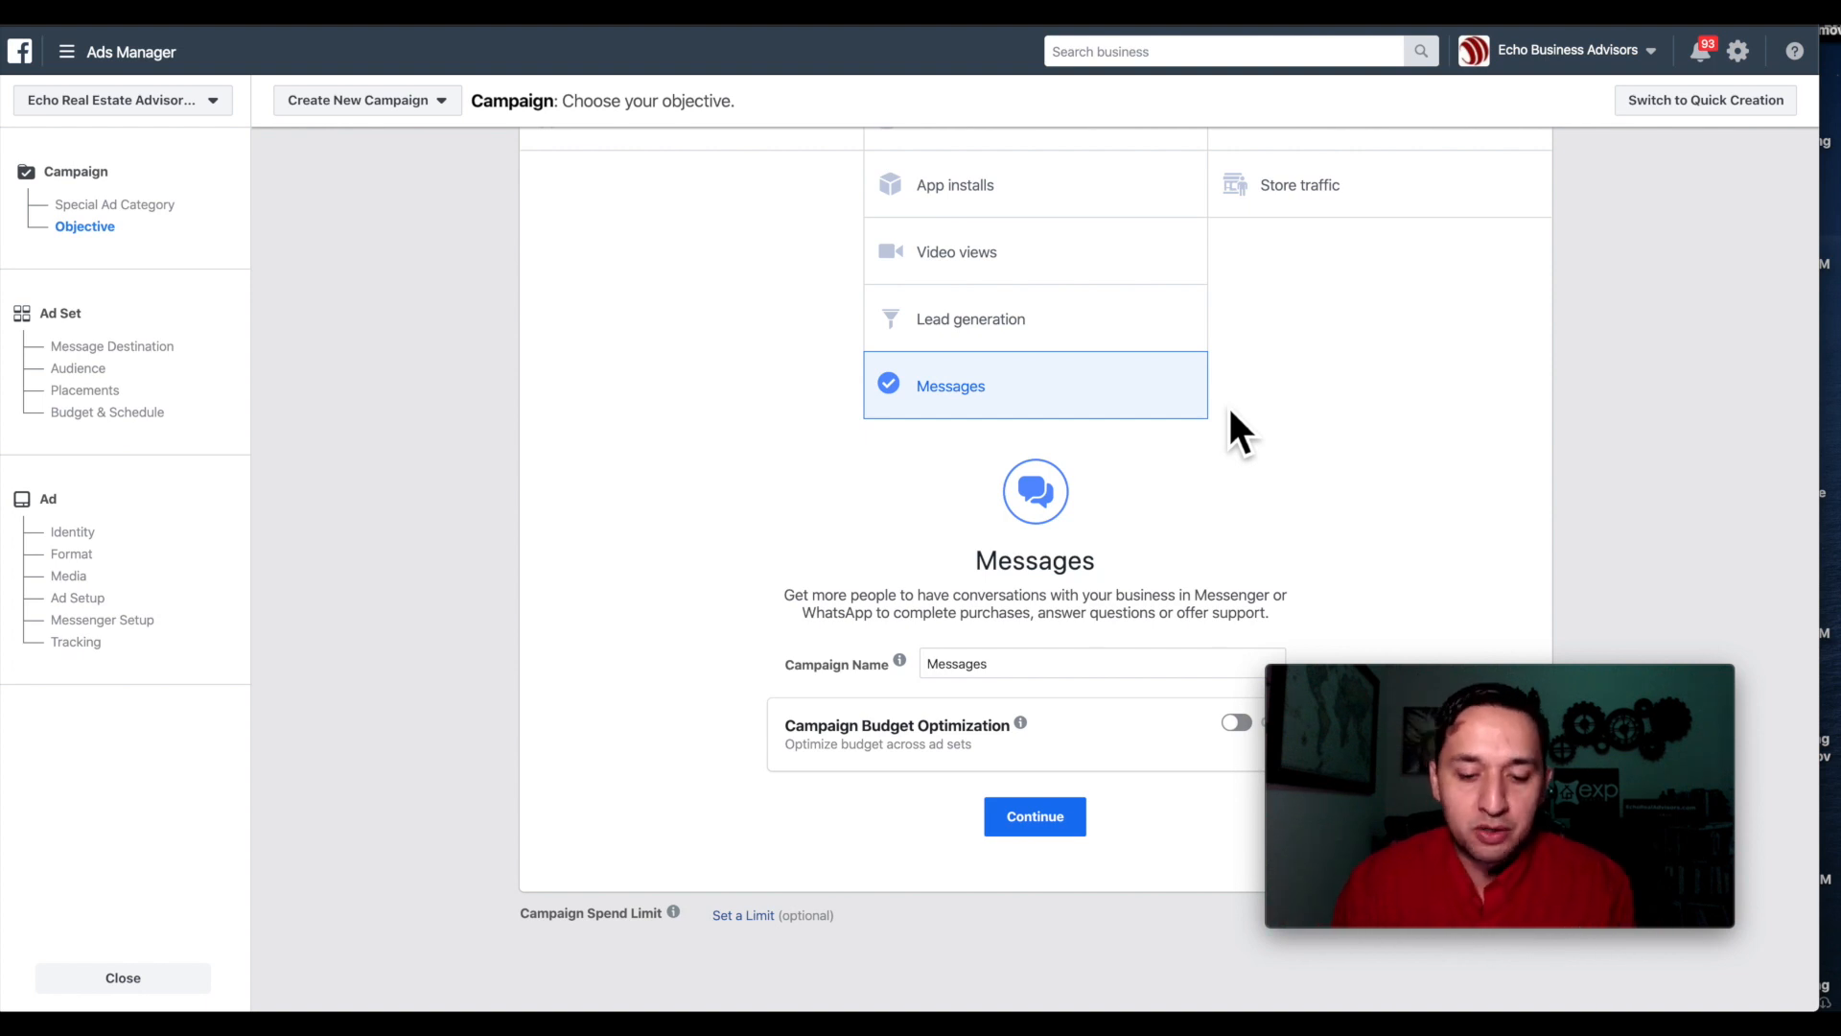
pyautogui.click(985, 665)
pyautogui.hotkey('ctrl', 'a')
pyautogui.write('M')
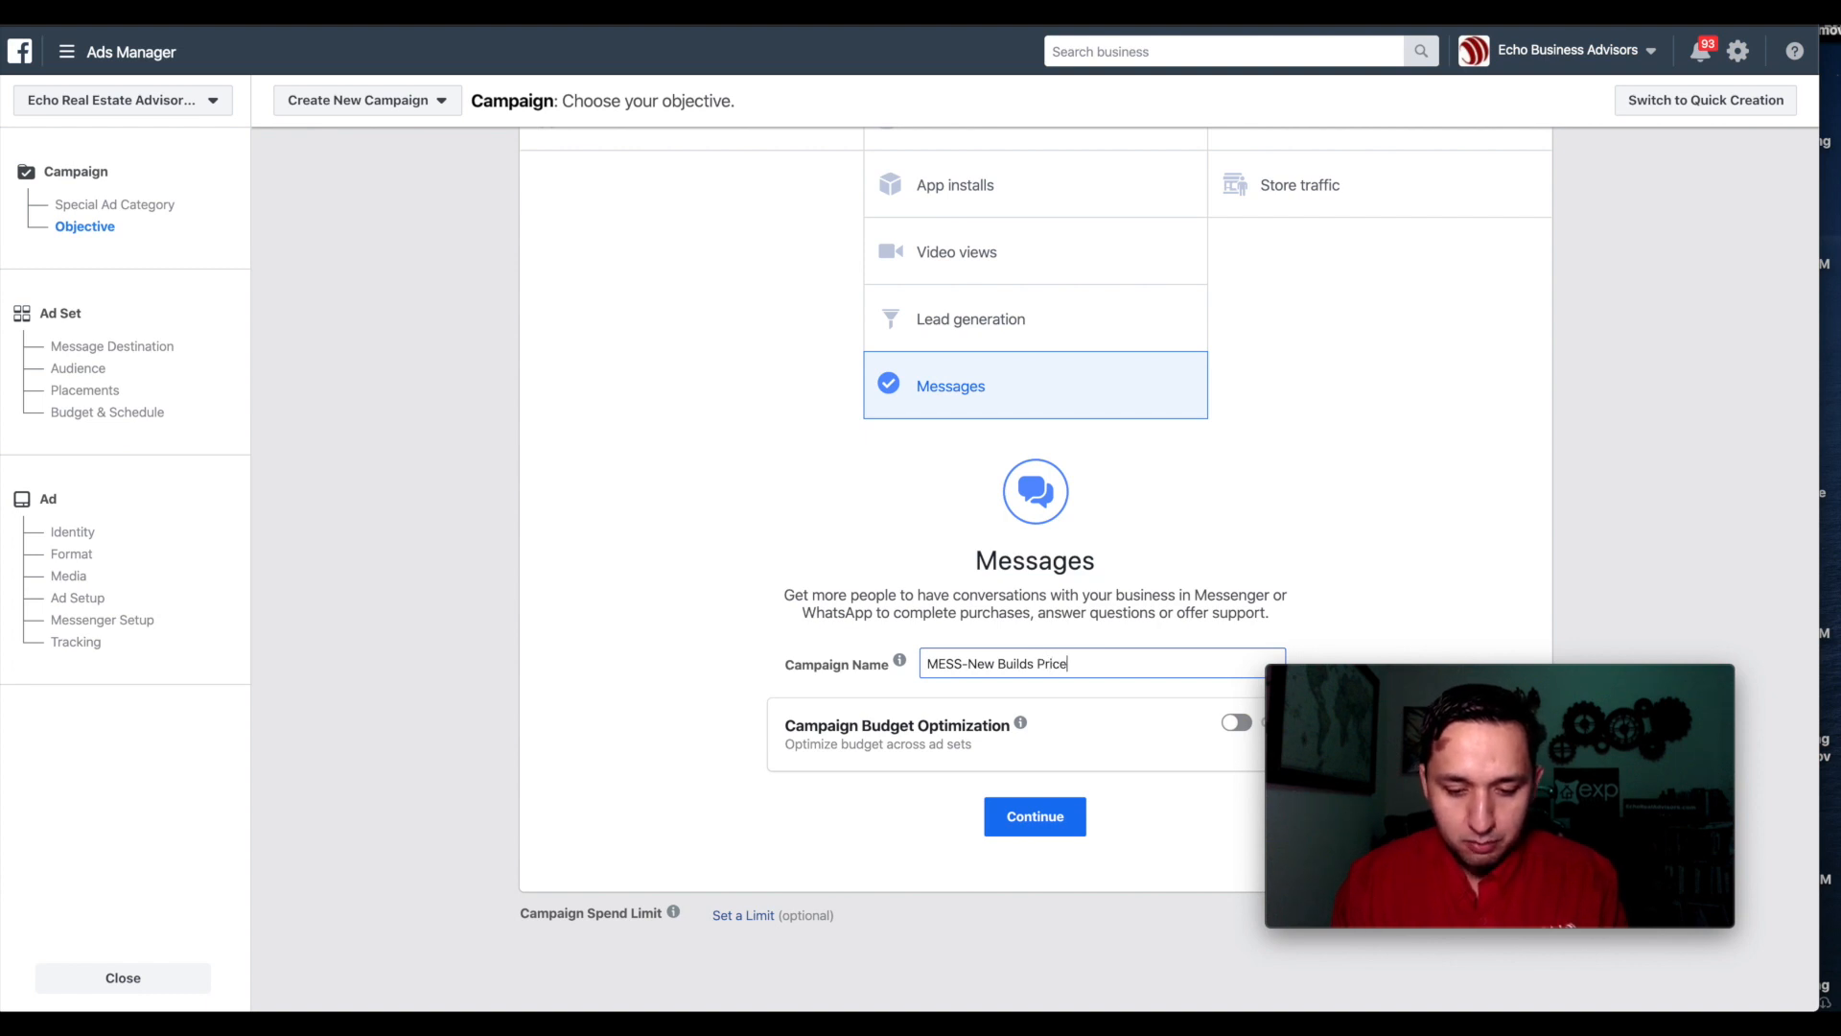
pyautogui.tripleClick(974, 676)
pyautogui.click(683, 665)
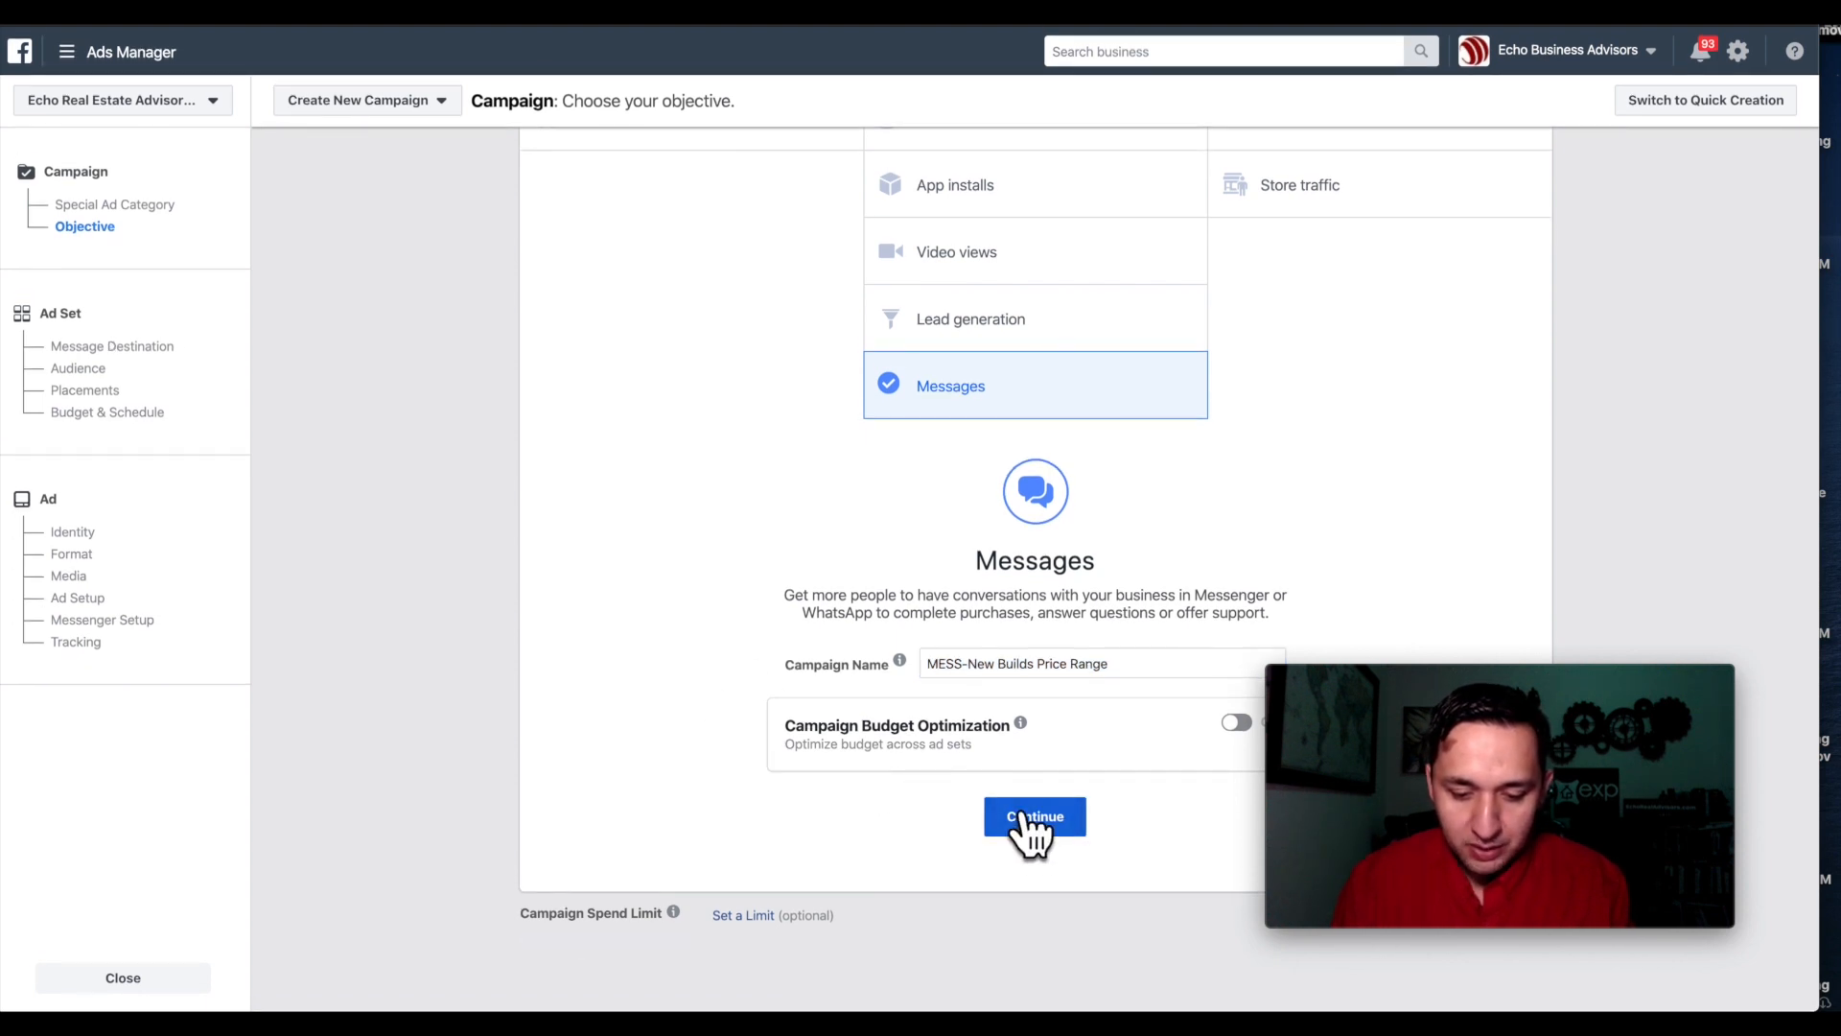
pyautogui.click(1065, 826)
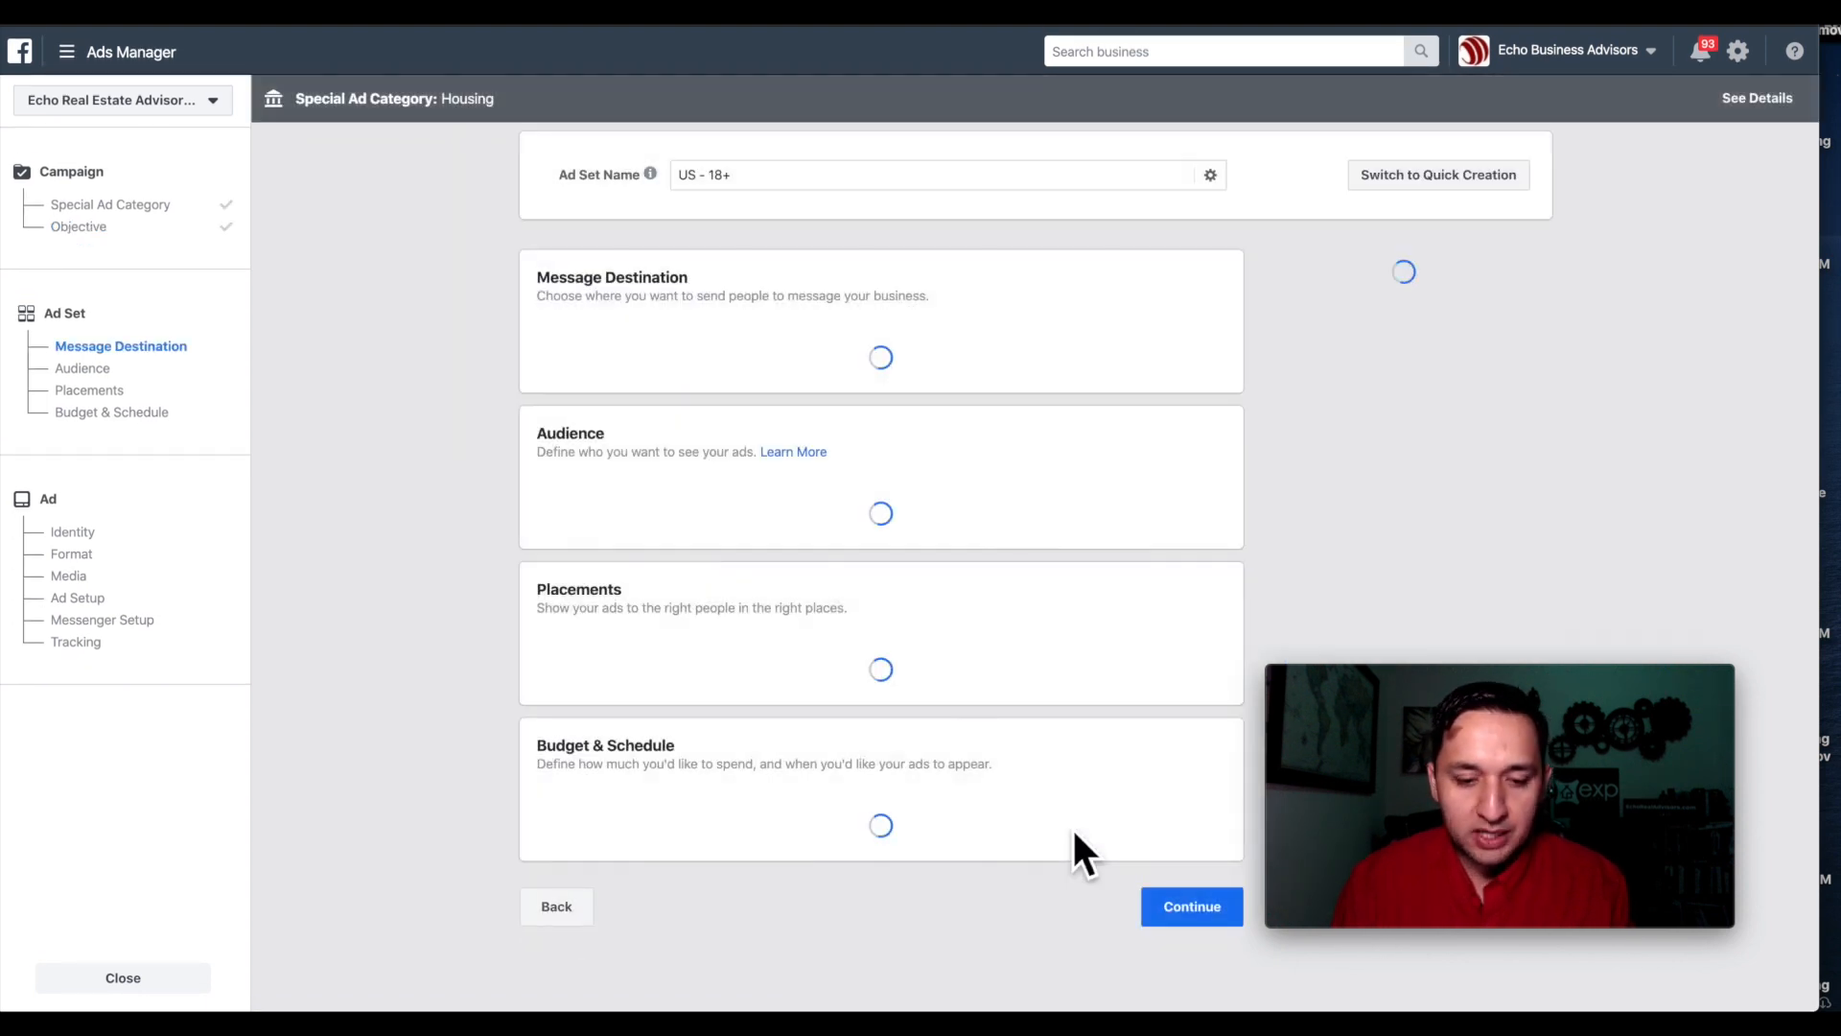
# Paste the campaign name as the ad set name, inserting 'Zillow-' to give 'MESS-Zillow-New Builds Price Range'.
pyautogui.tripleClick(729, 182)
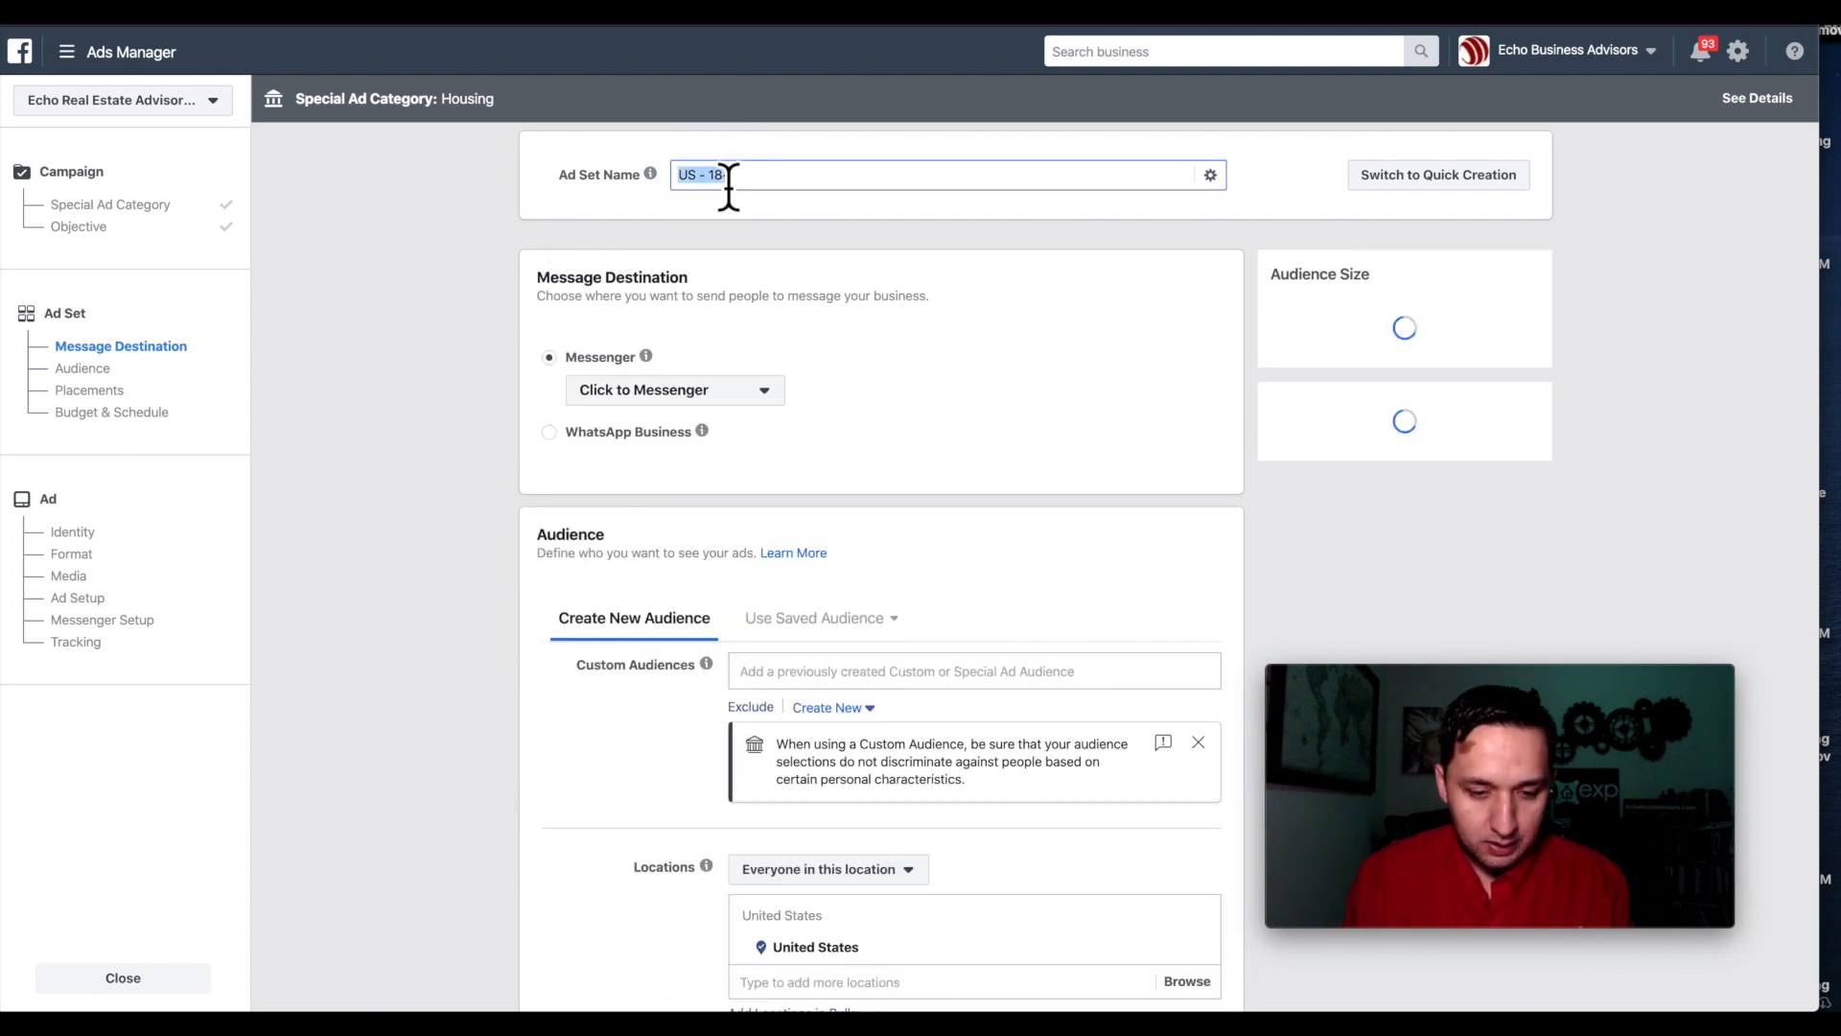
pyautogui.write('MESS- New Builds Price Range')
pyautogui.write('-')
pyautogui.press('Left')
pyautogui.write('Zillow')
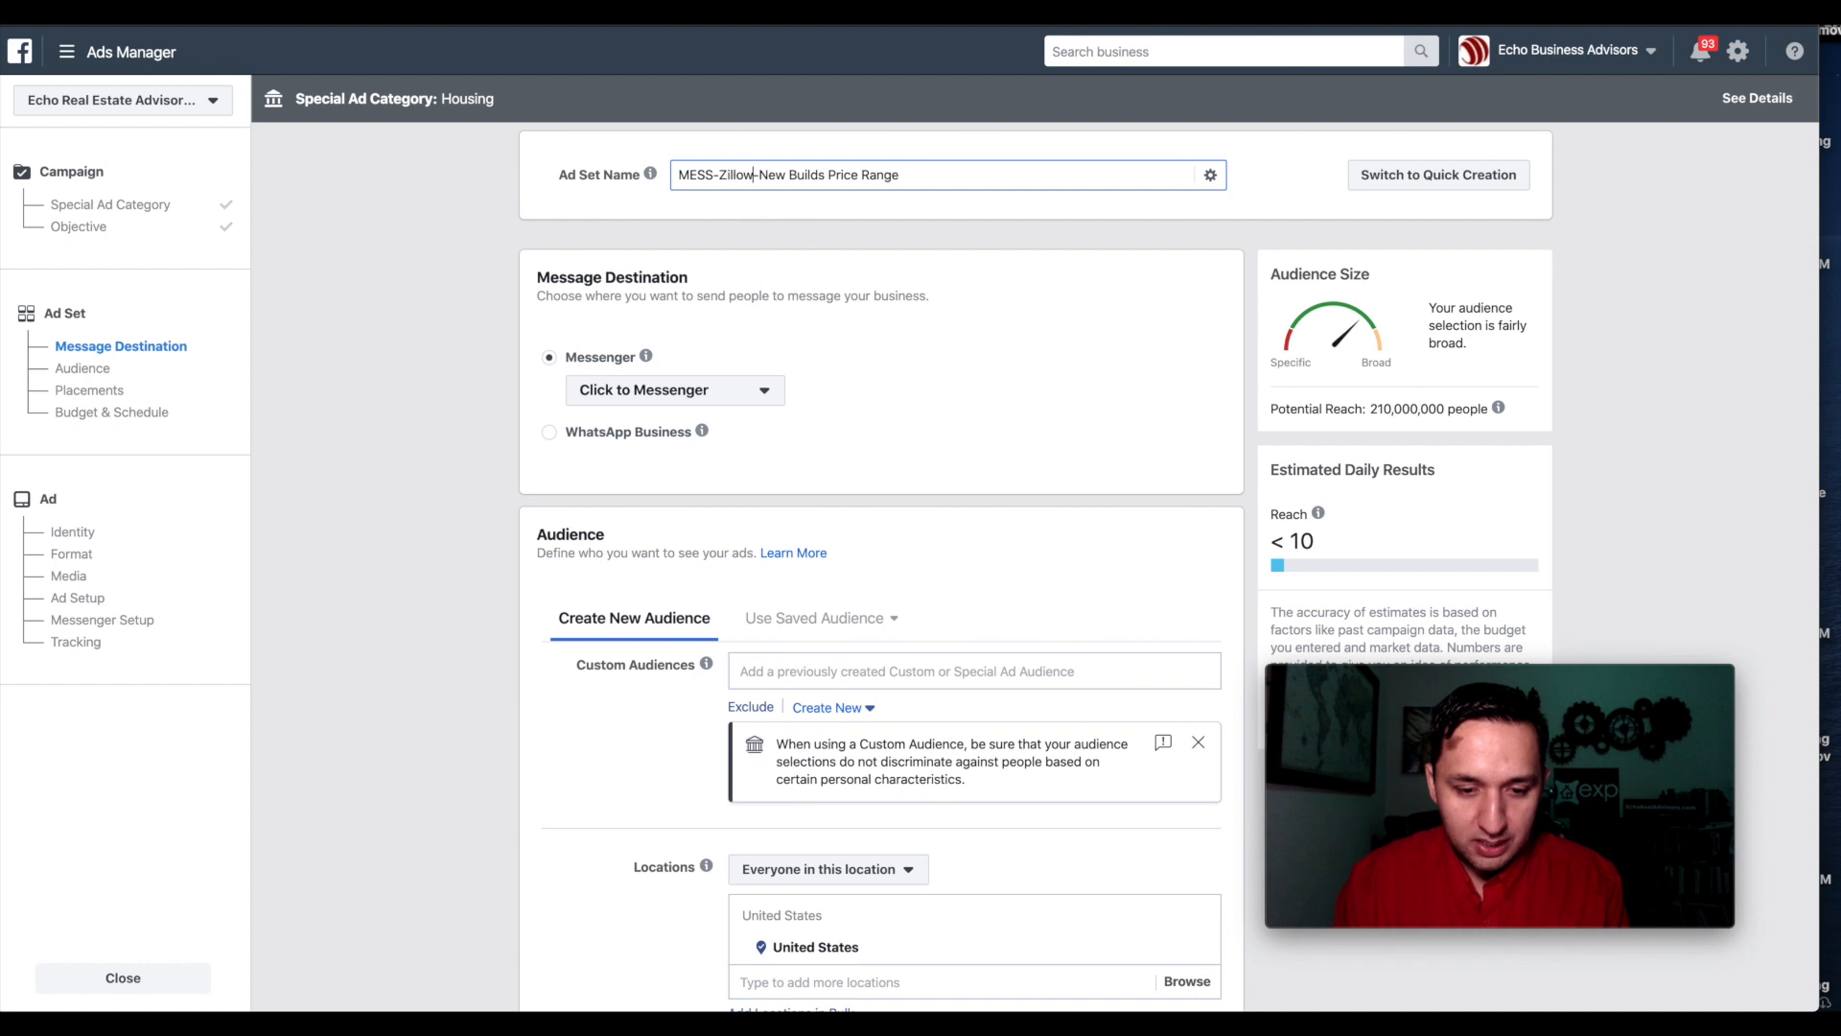
pyautogui.tripleClick(769, 182)
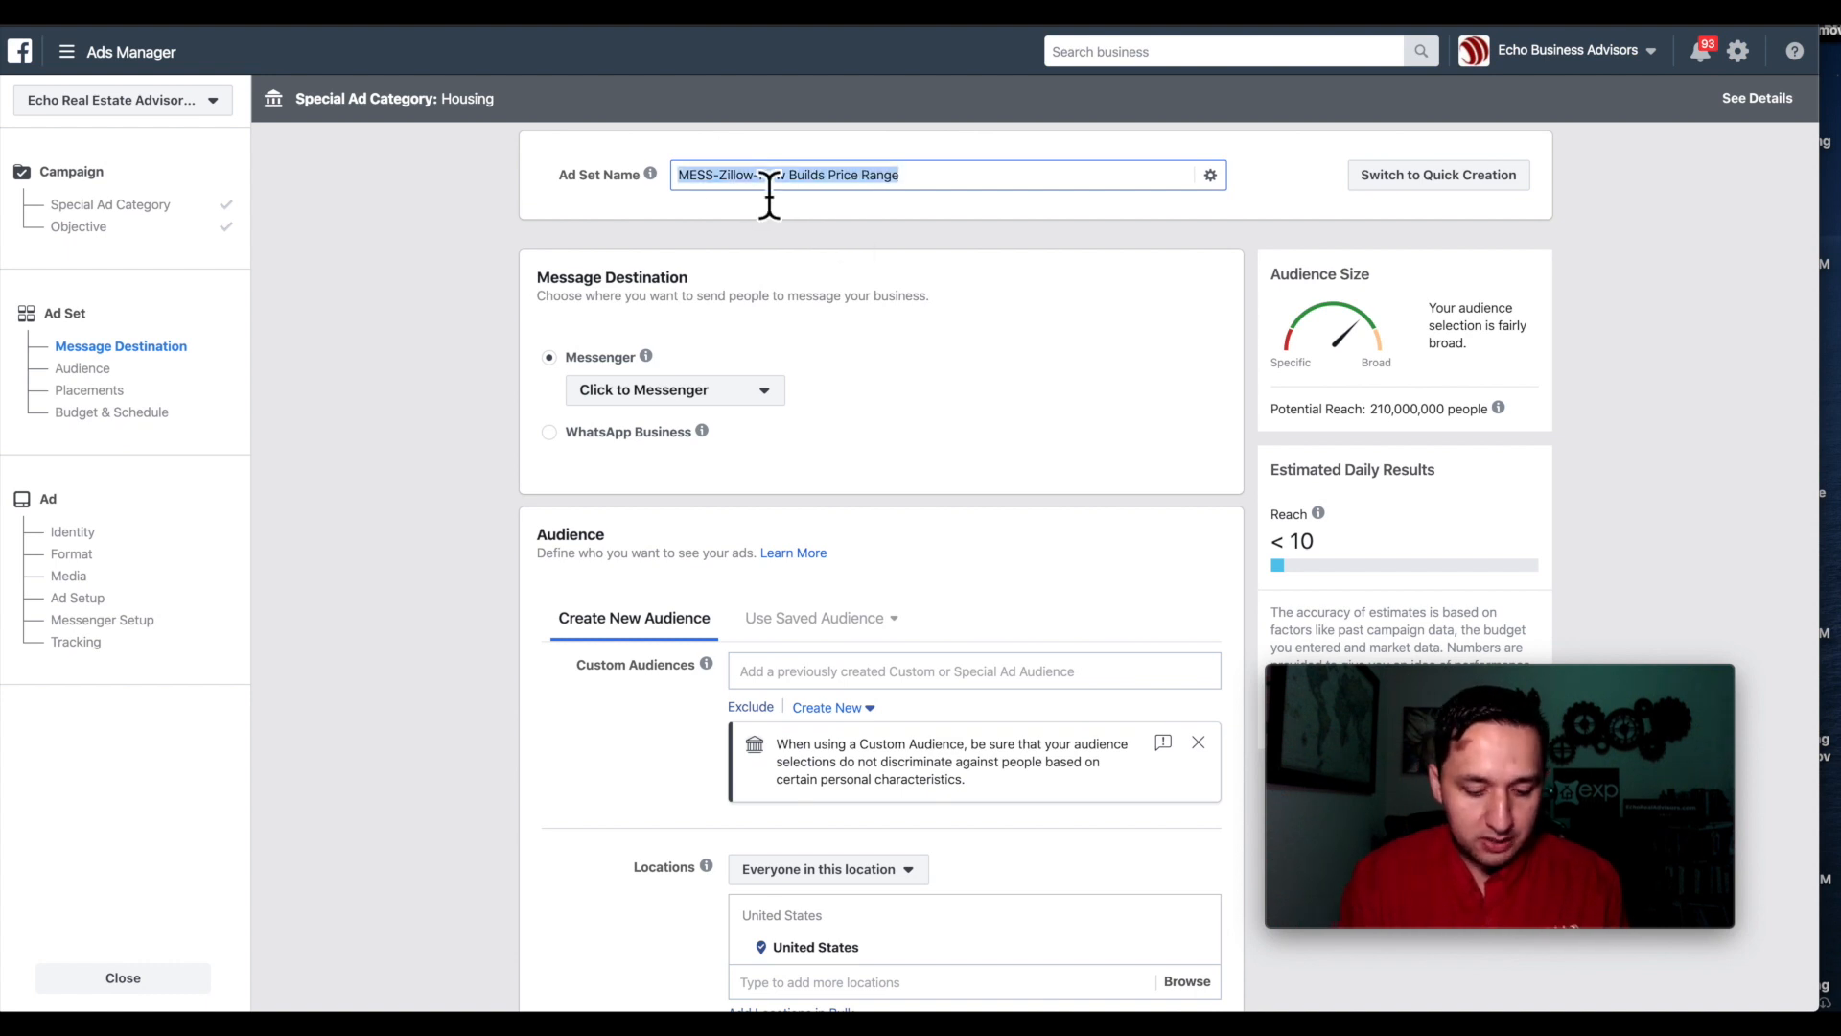
pyautogui.click(492, 290)
pyautogui.scroll(-1, 492, 290)
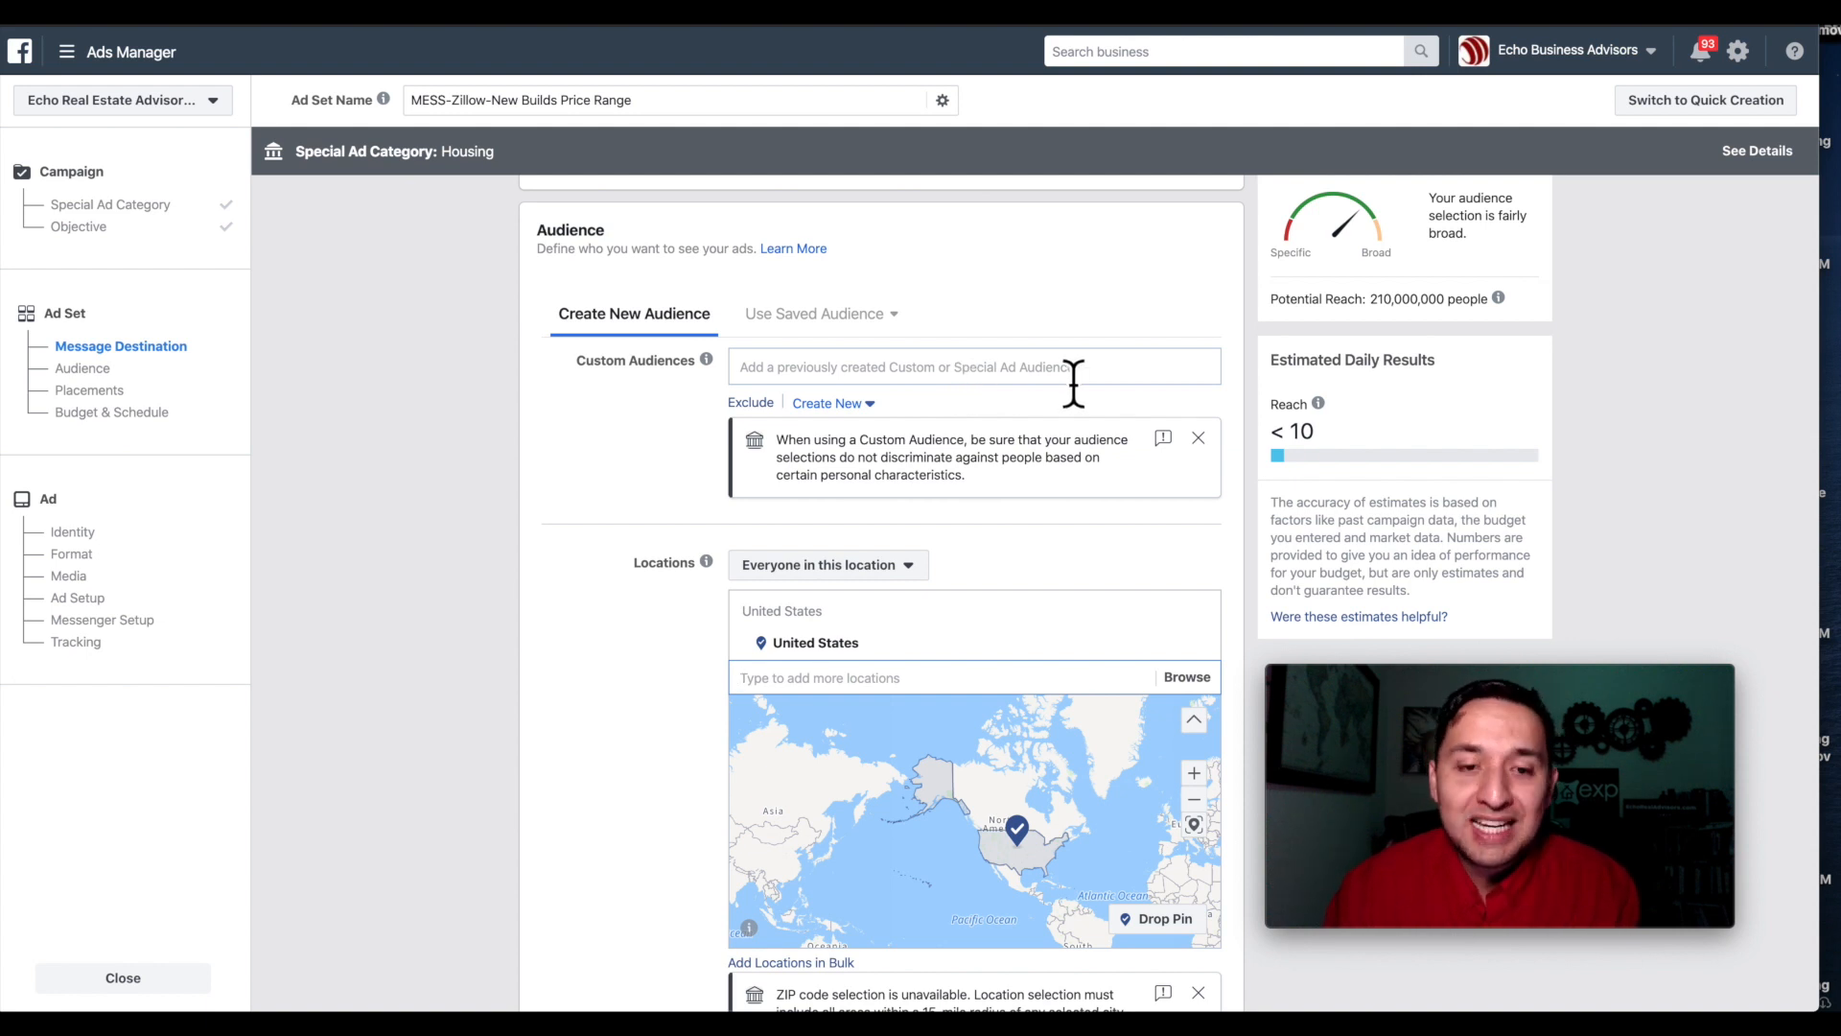
# Replace United States with Oklahoma City, Oklahoma as the audience location.
pyautogui.scroll(-1, 1073, 384)
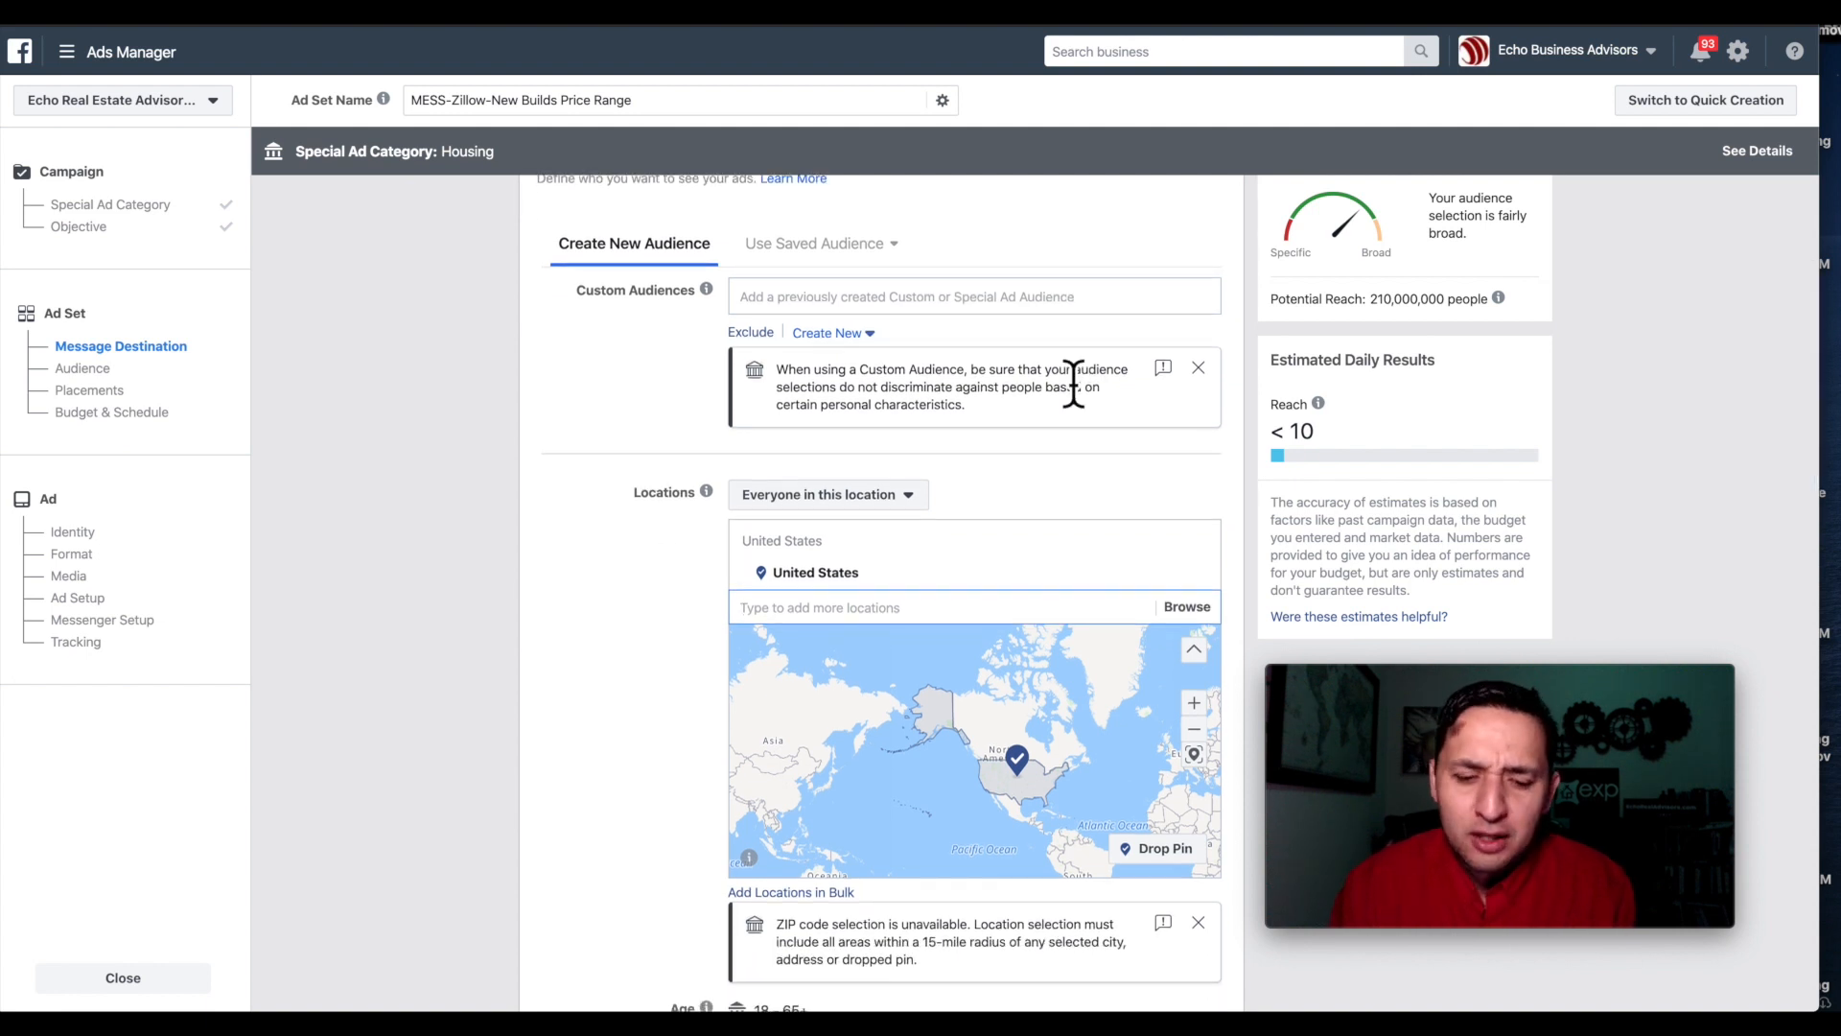
pyautogui.scroll(-1, 1073, 384)
pyautogui.scroll(-1, 1074, 378)
pyautogui.scroll(-1, 1074, 379)
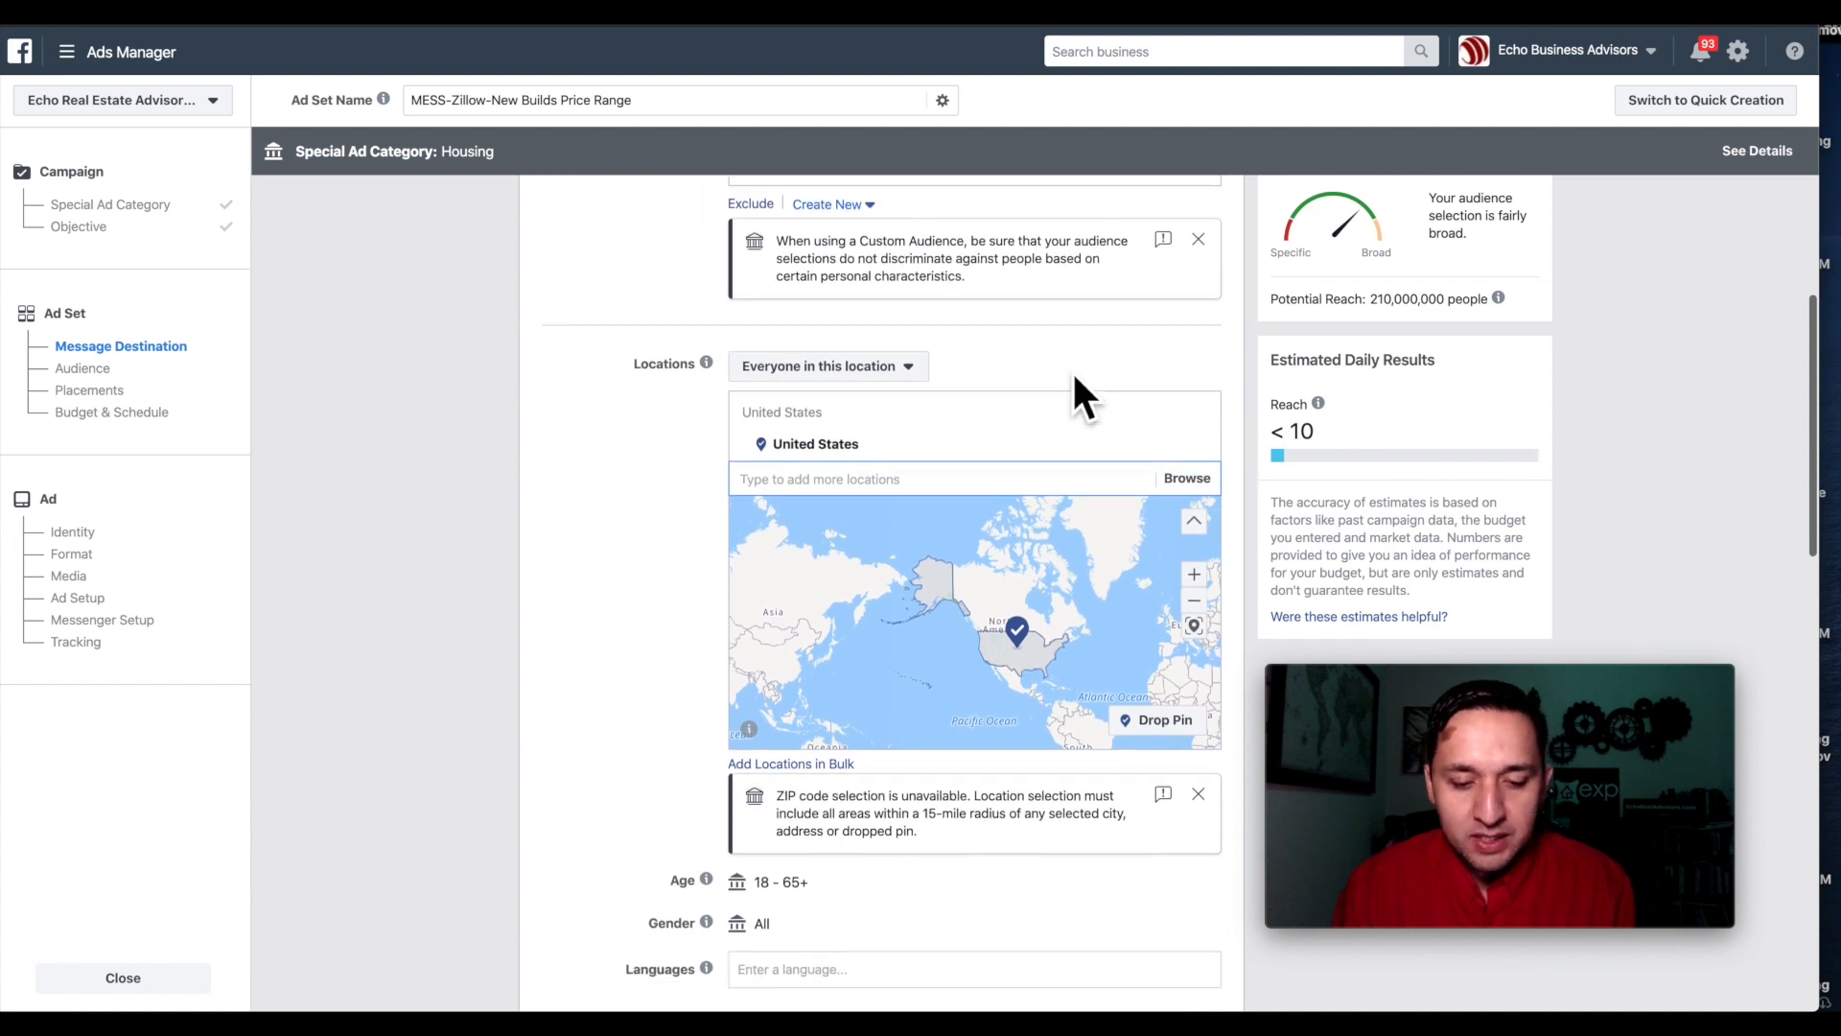
pyautogui.scroll(-1, 857, 295)
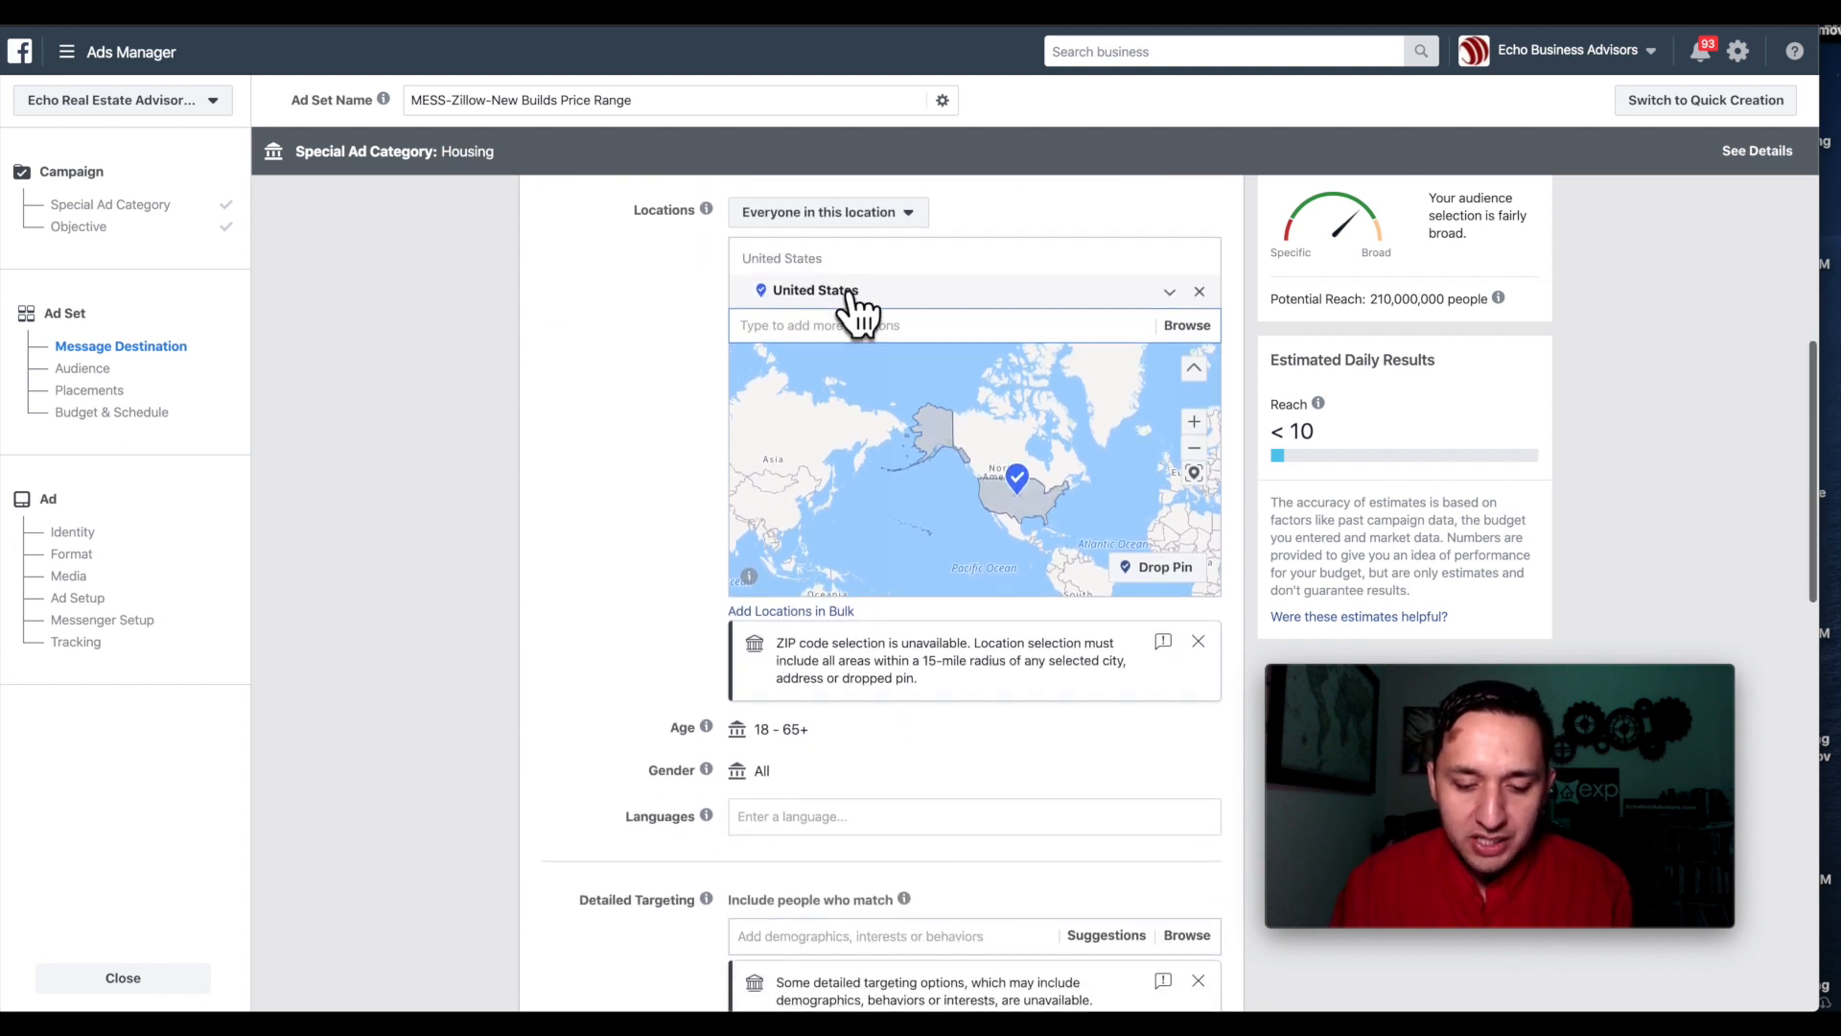
pyautogui.scroll(1, 859, 295)
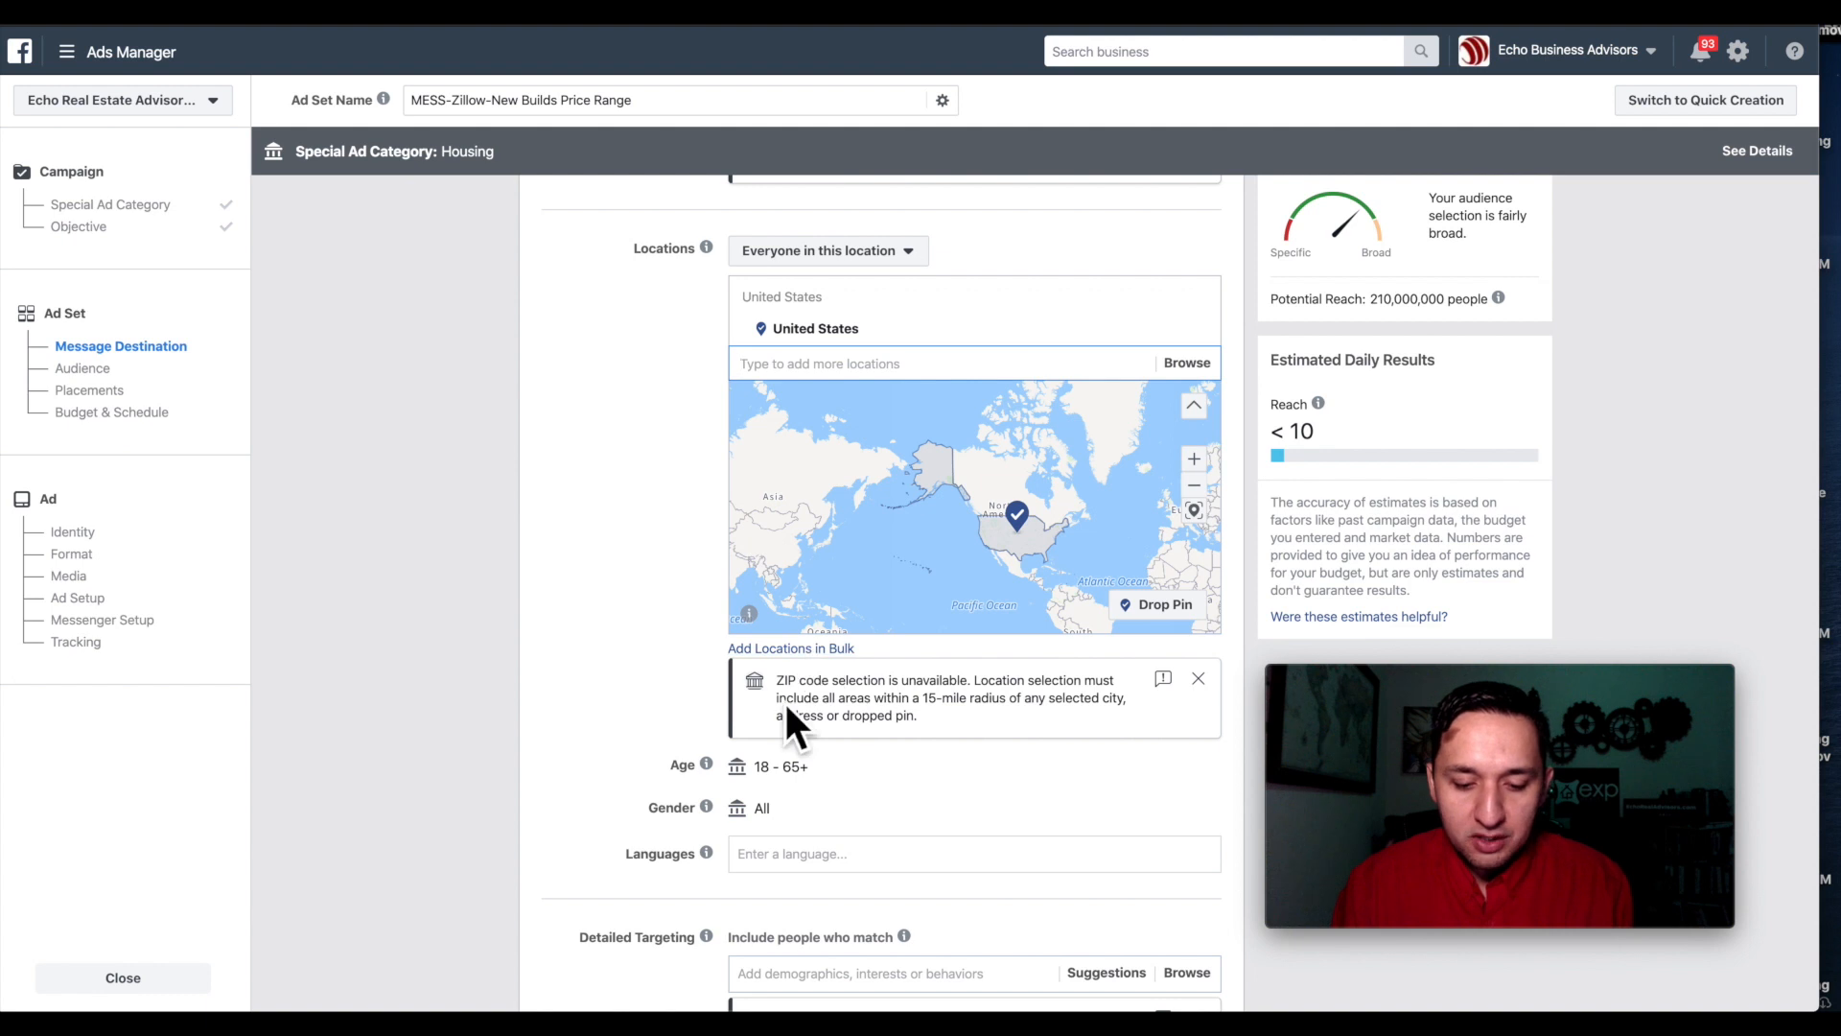
pyautogui.write('city')
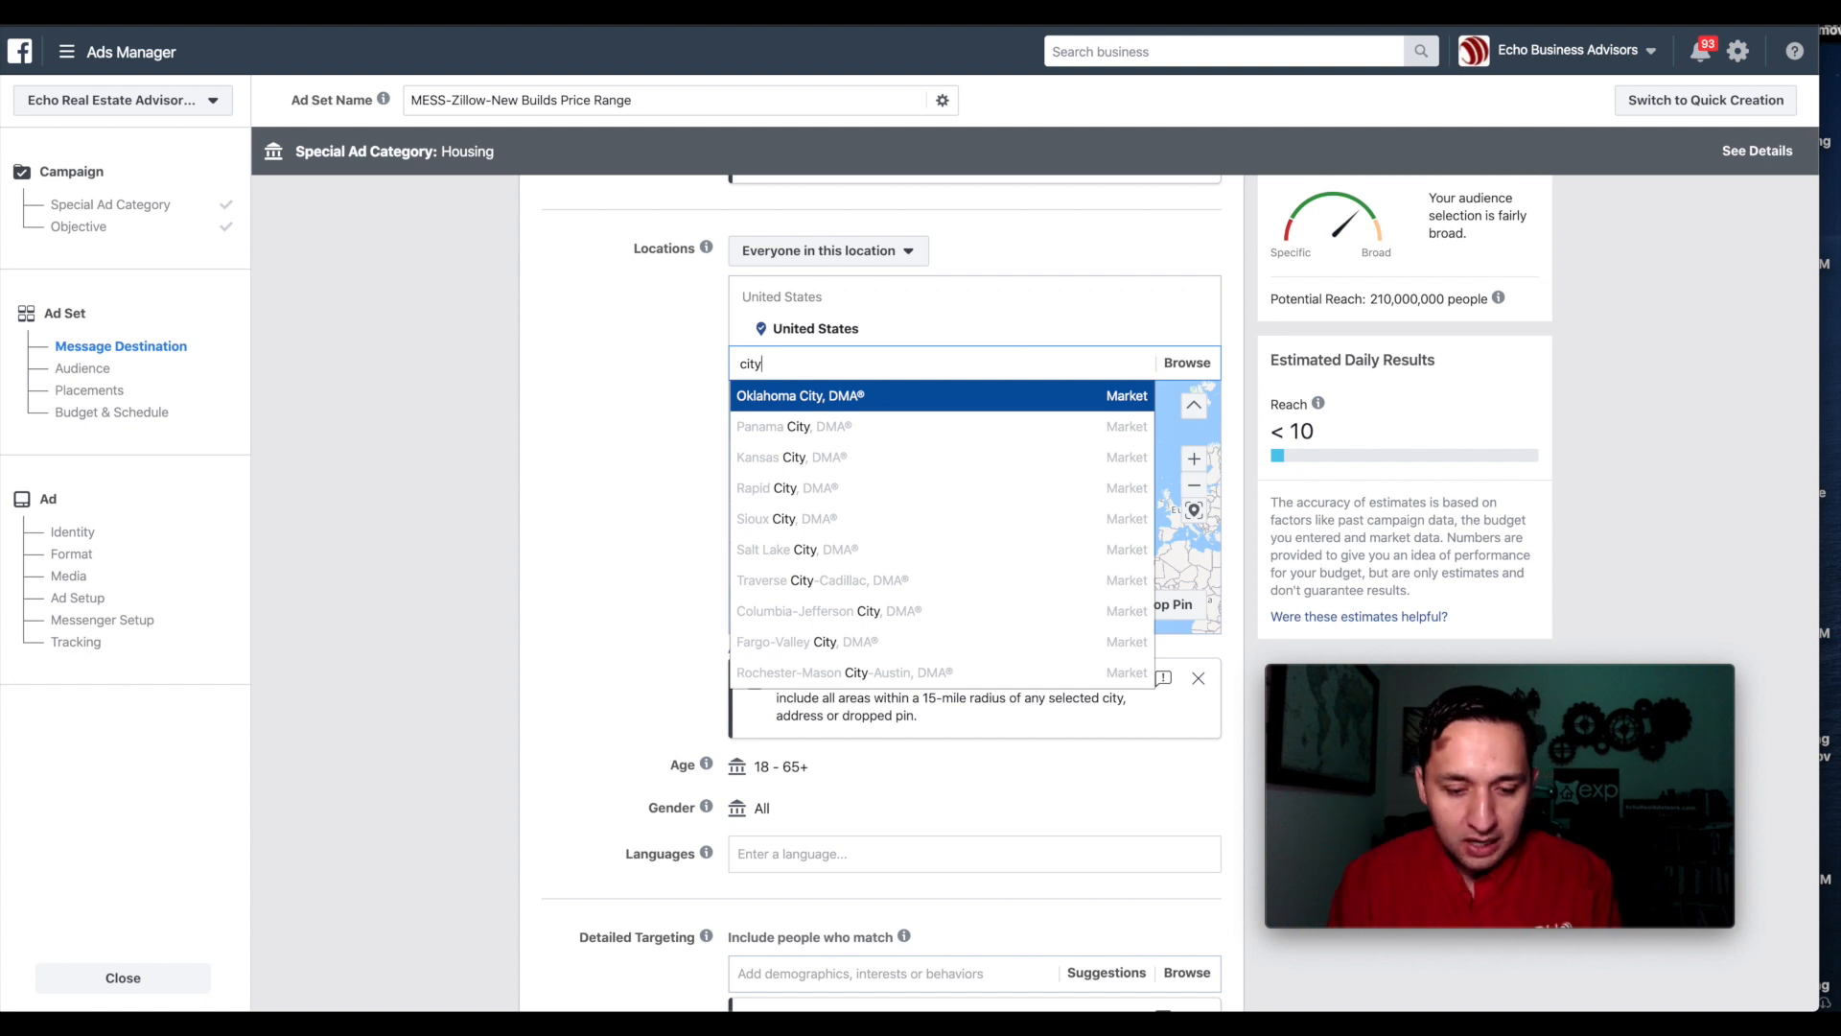
pyautogui.press('BackSpace')
pyautogui.press('BackSpace')
pyautogui.press('BackSpace')
pyautogui.write('oklahoma')
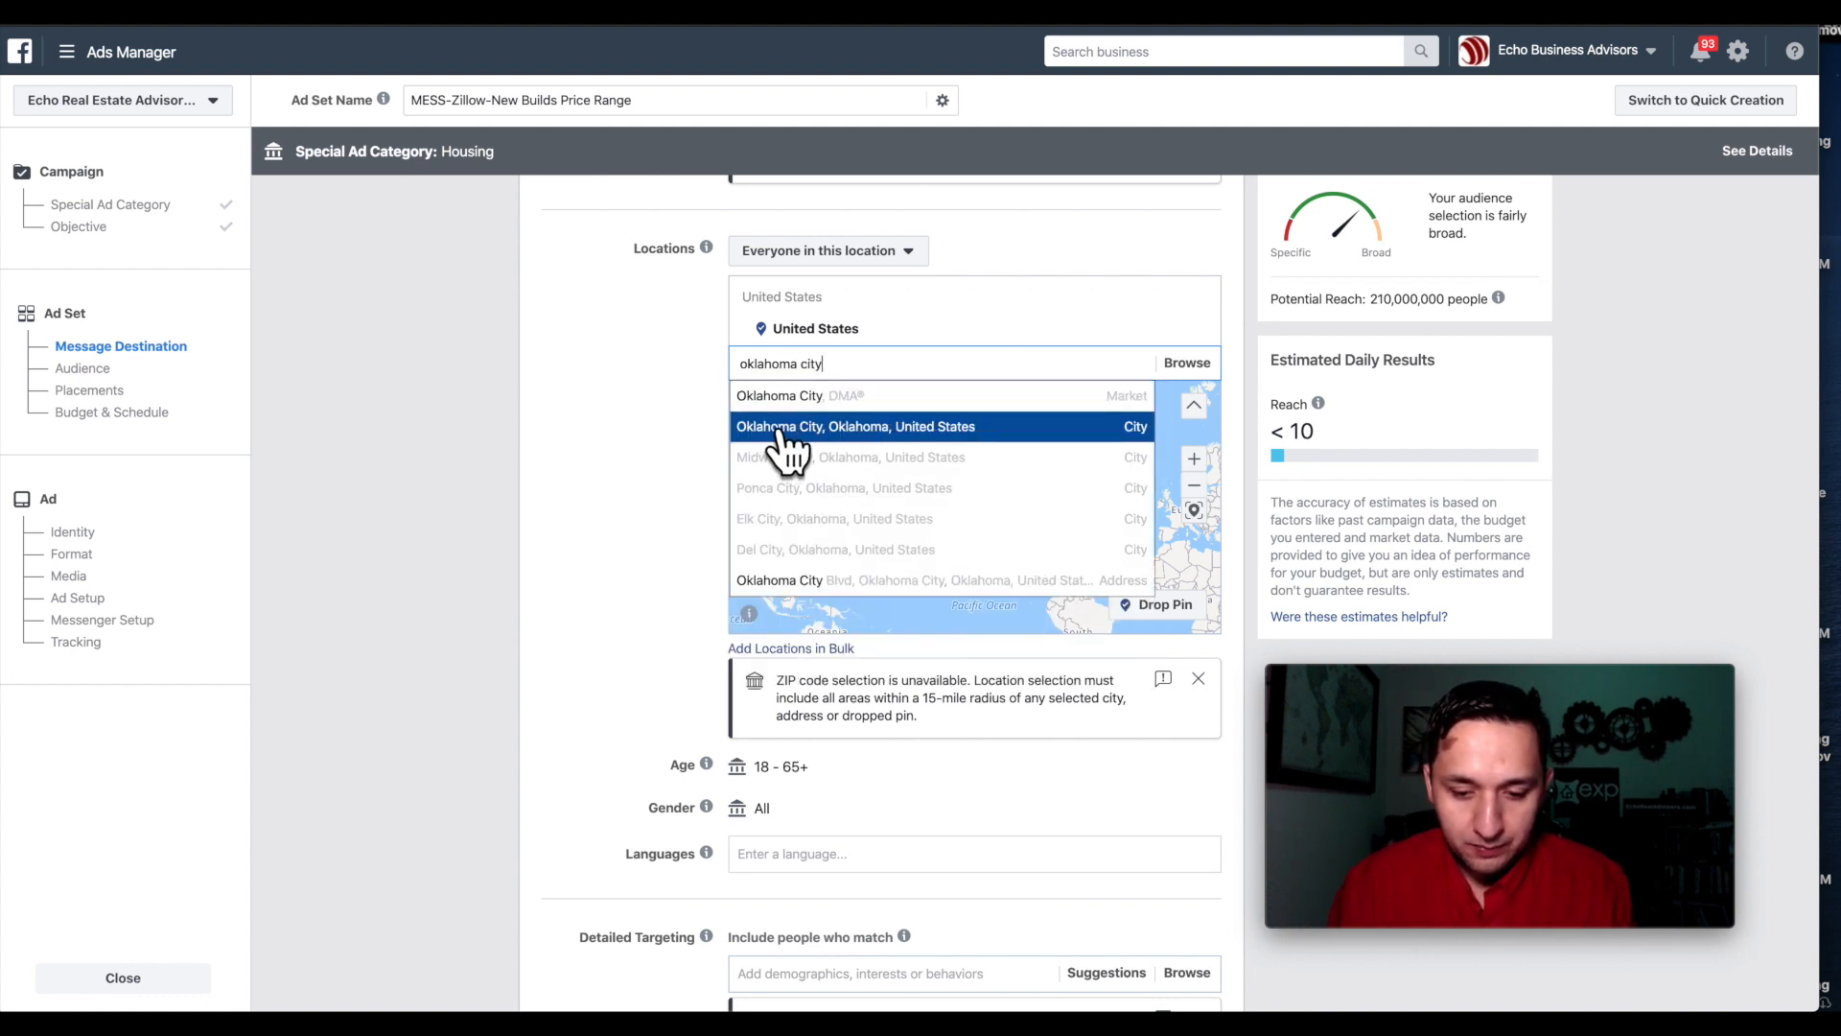
pyautogui.click(782, 429)
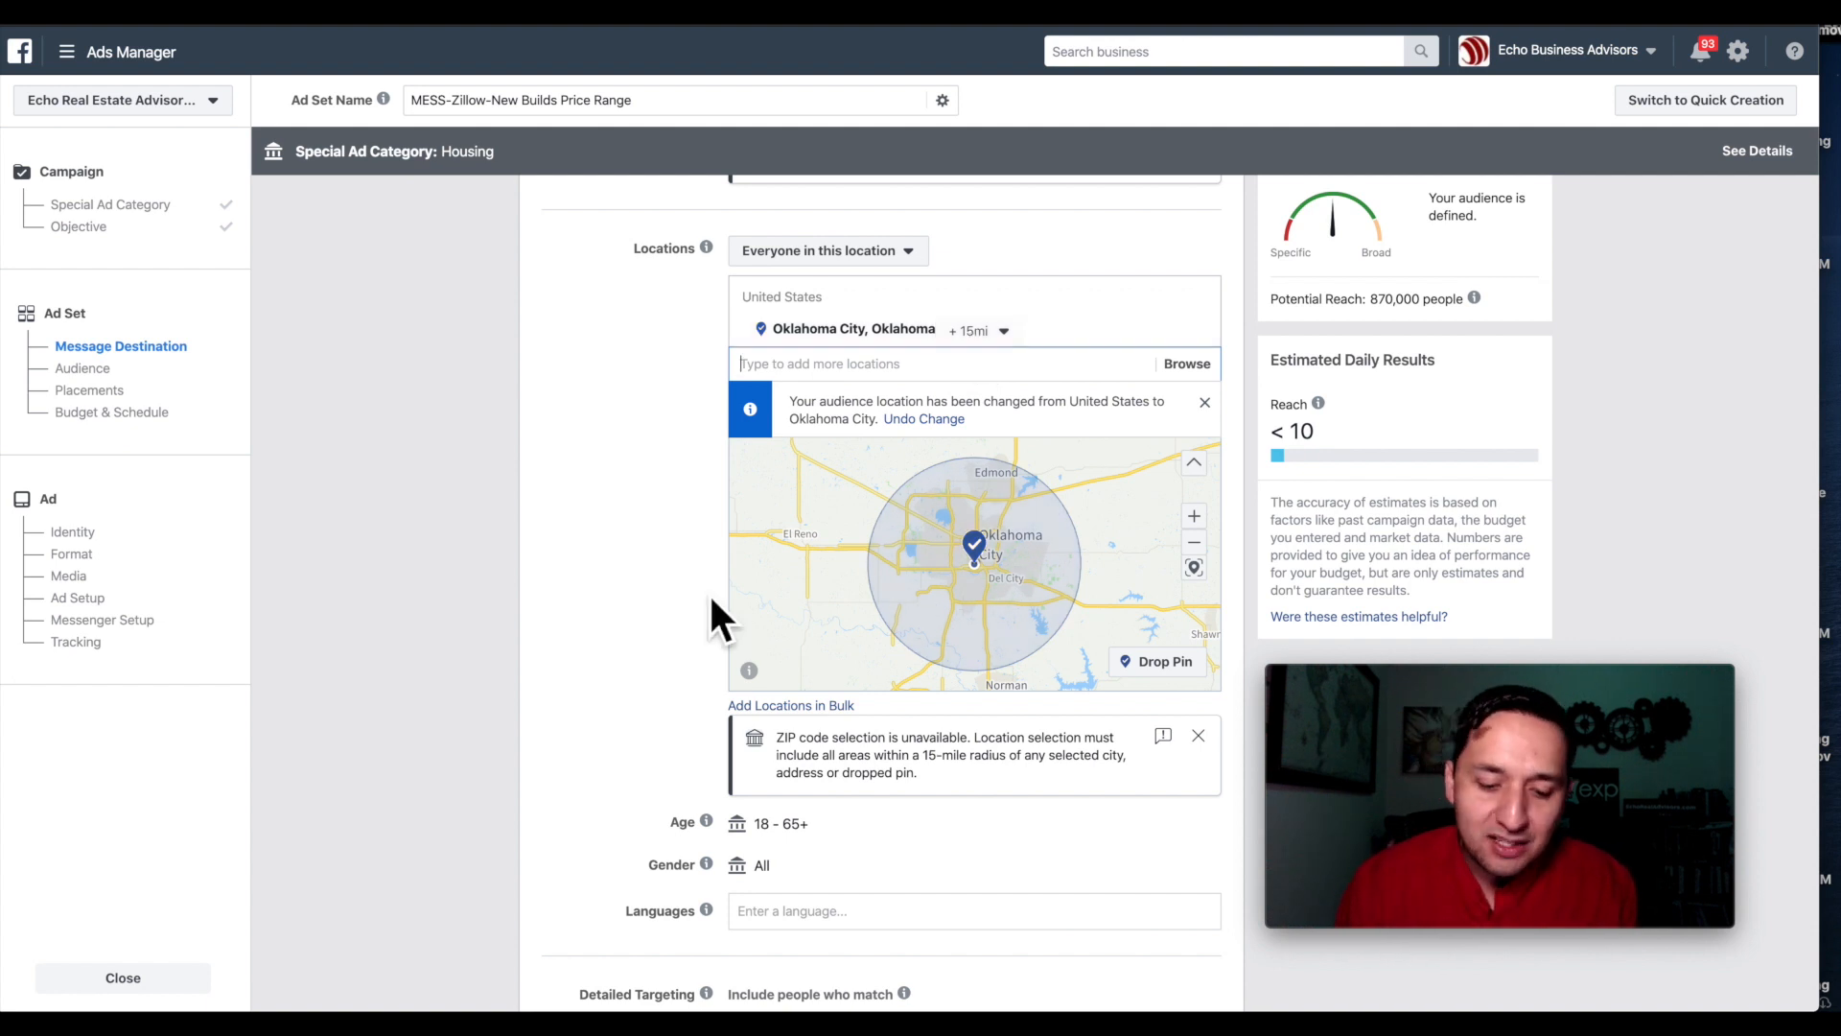
# Review the audience settings, keeping the 15-mile radius around Oklahoma City.
pyautogui.scroll(-3, 728, 575)
pyautogui.moveTo(710, 592)
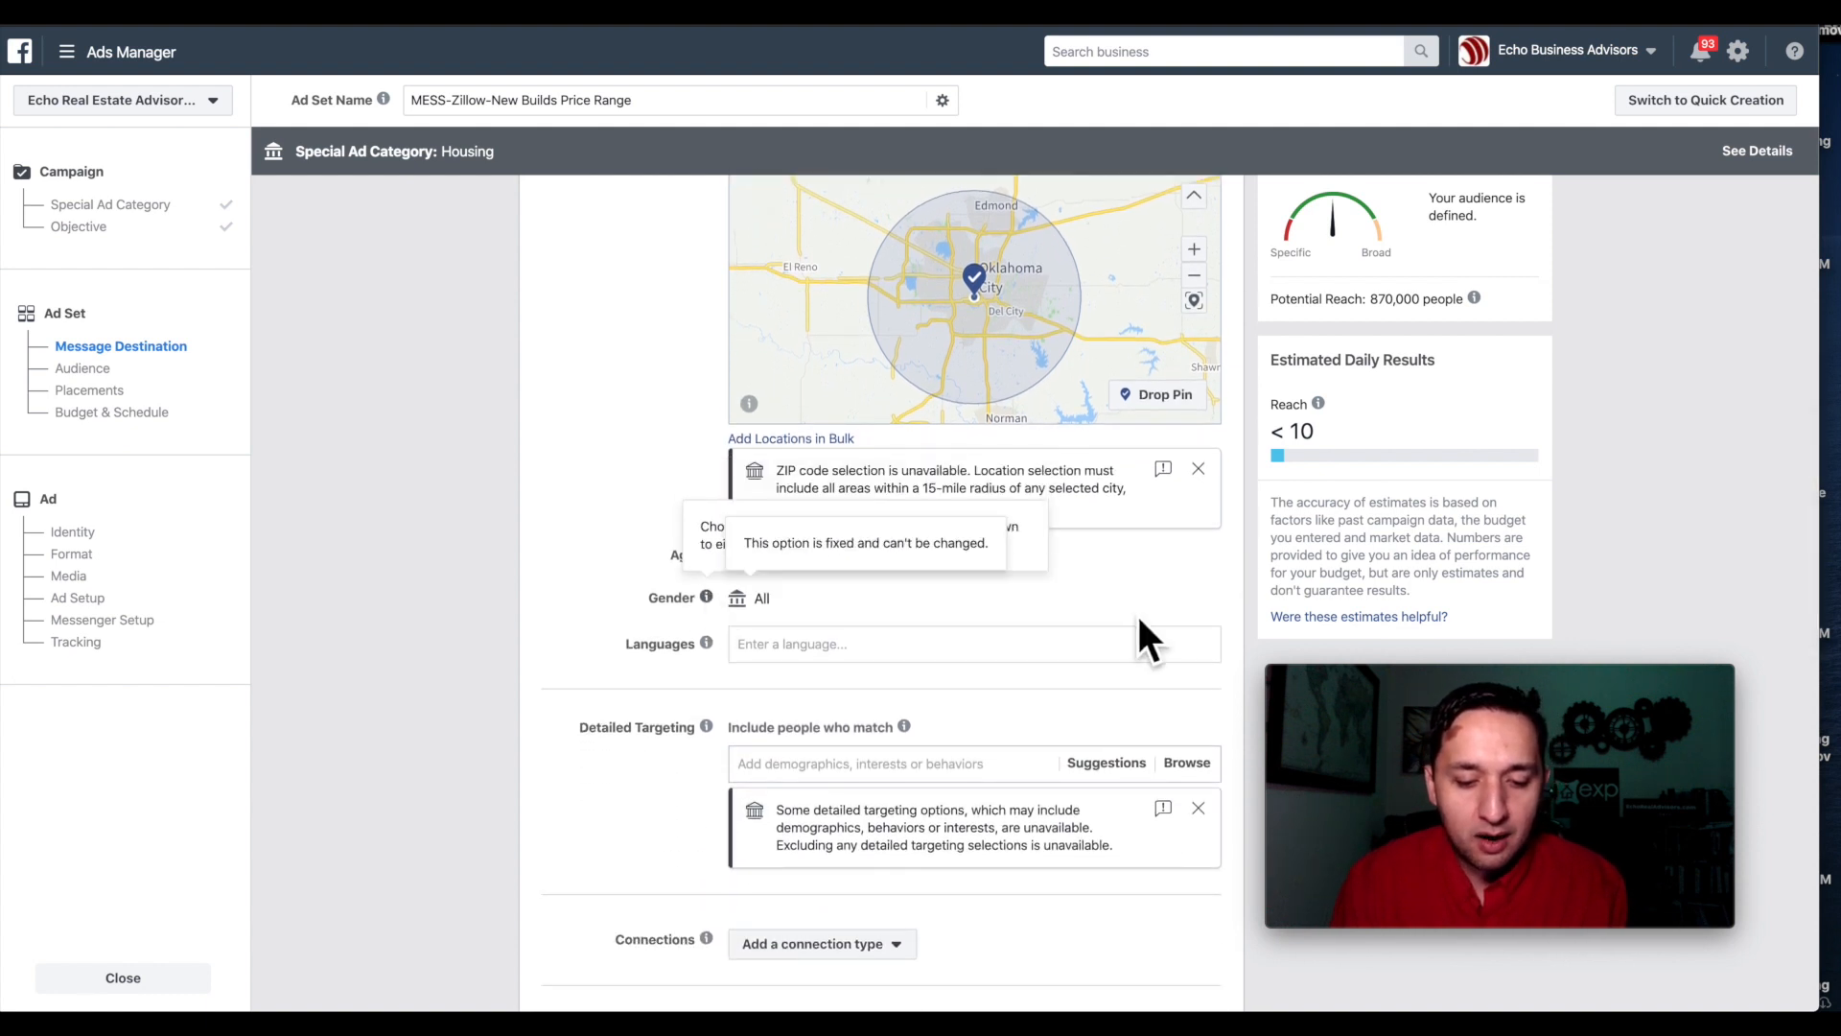
pyautogui.scroll(-2, 614, 461)
pyautogui.scroll(-1, 576, 485)
pyautogui.moveTo(710, 422)
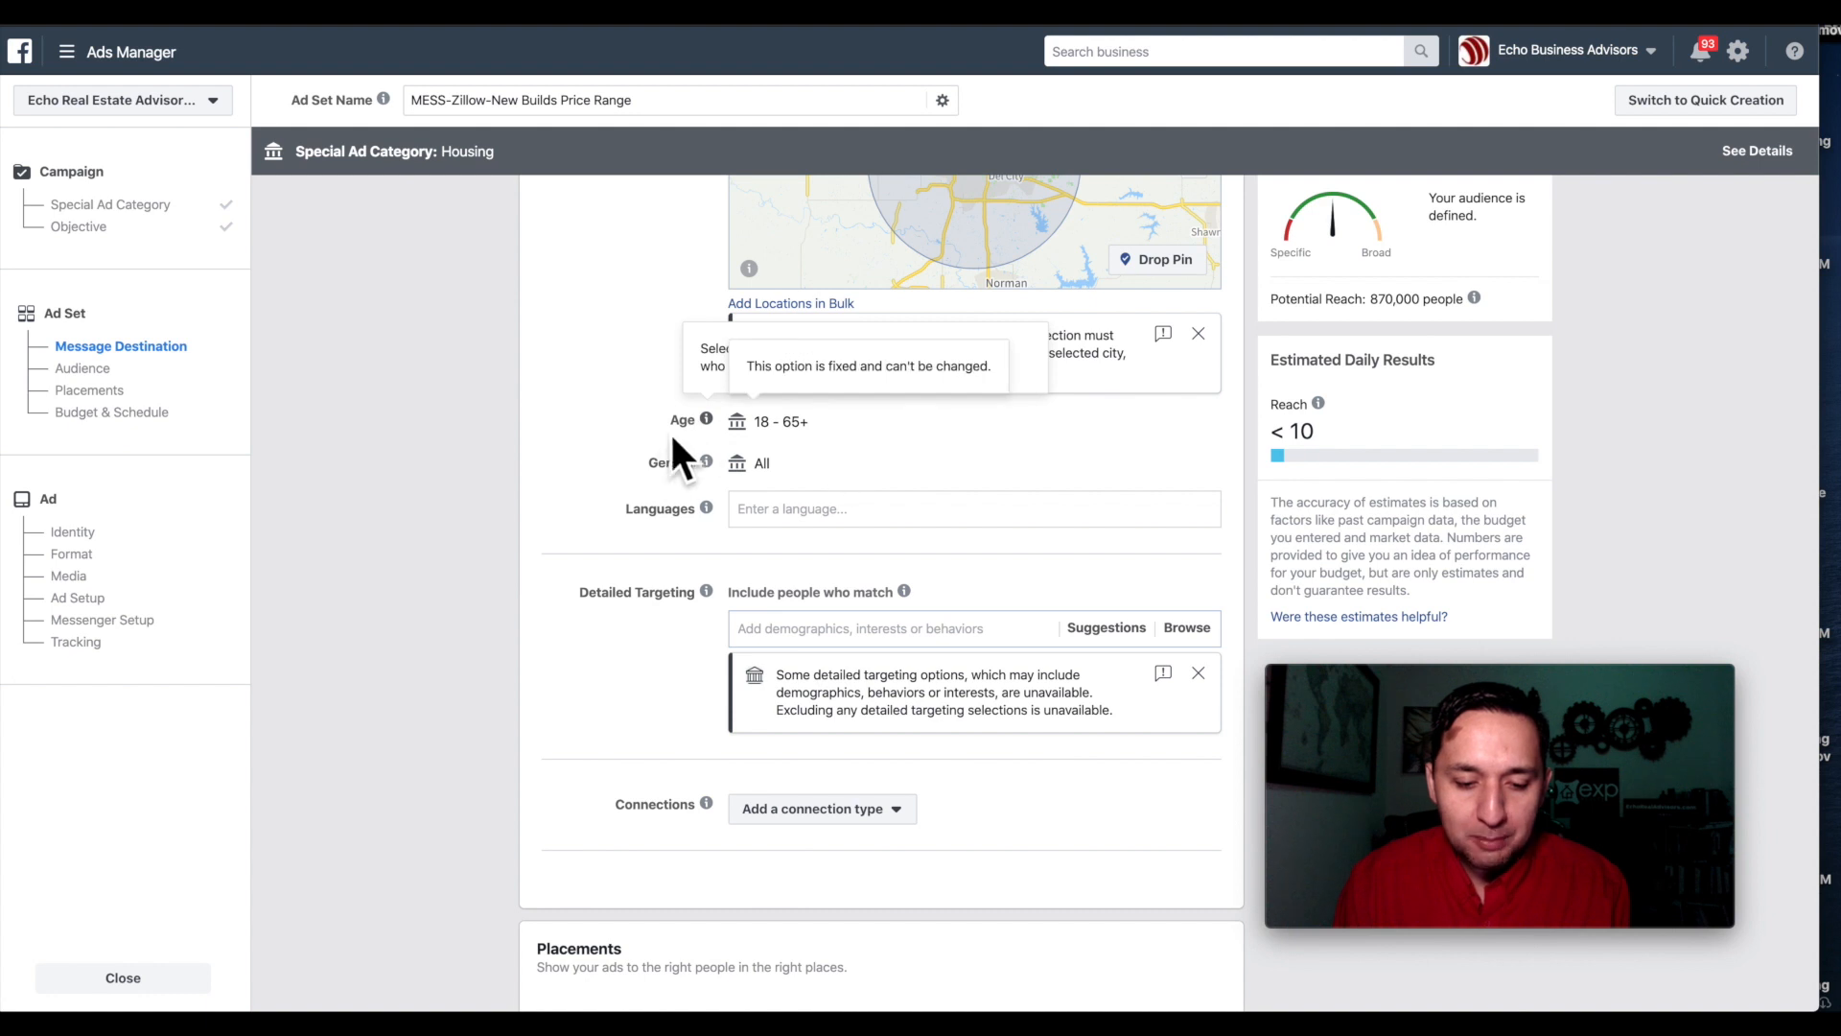
pyautogui.scroll(-1, 840, 532)
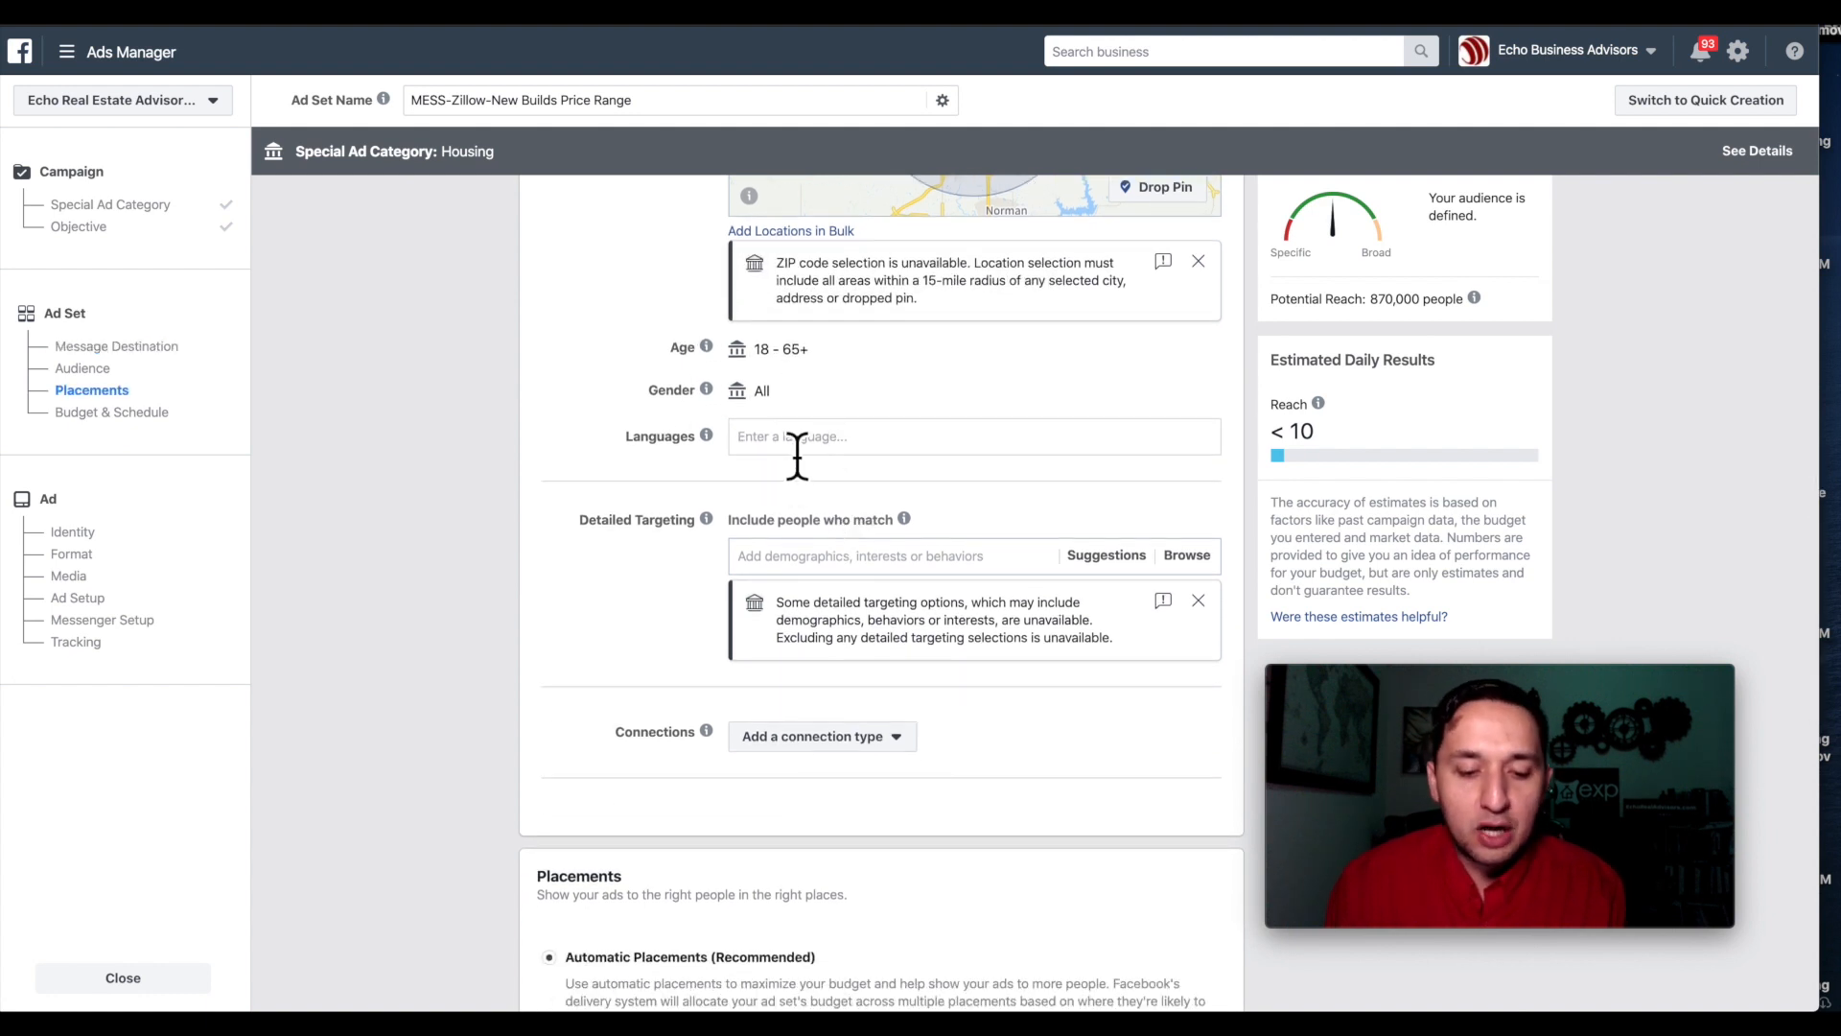
pyautogui.scroll(-1, 807, 446)
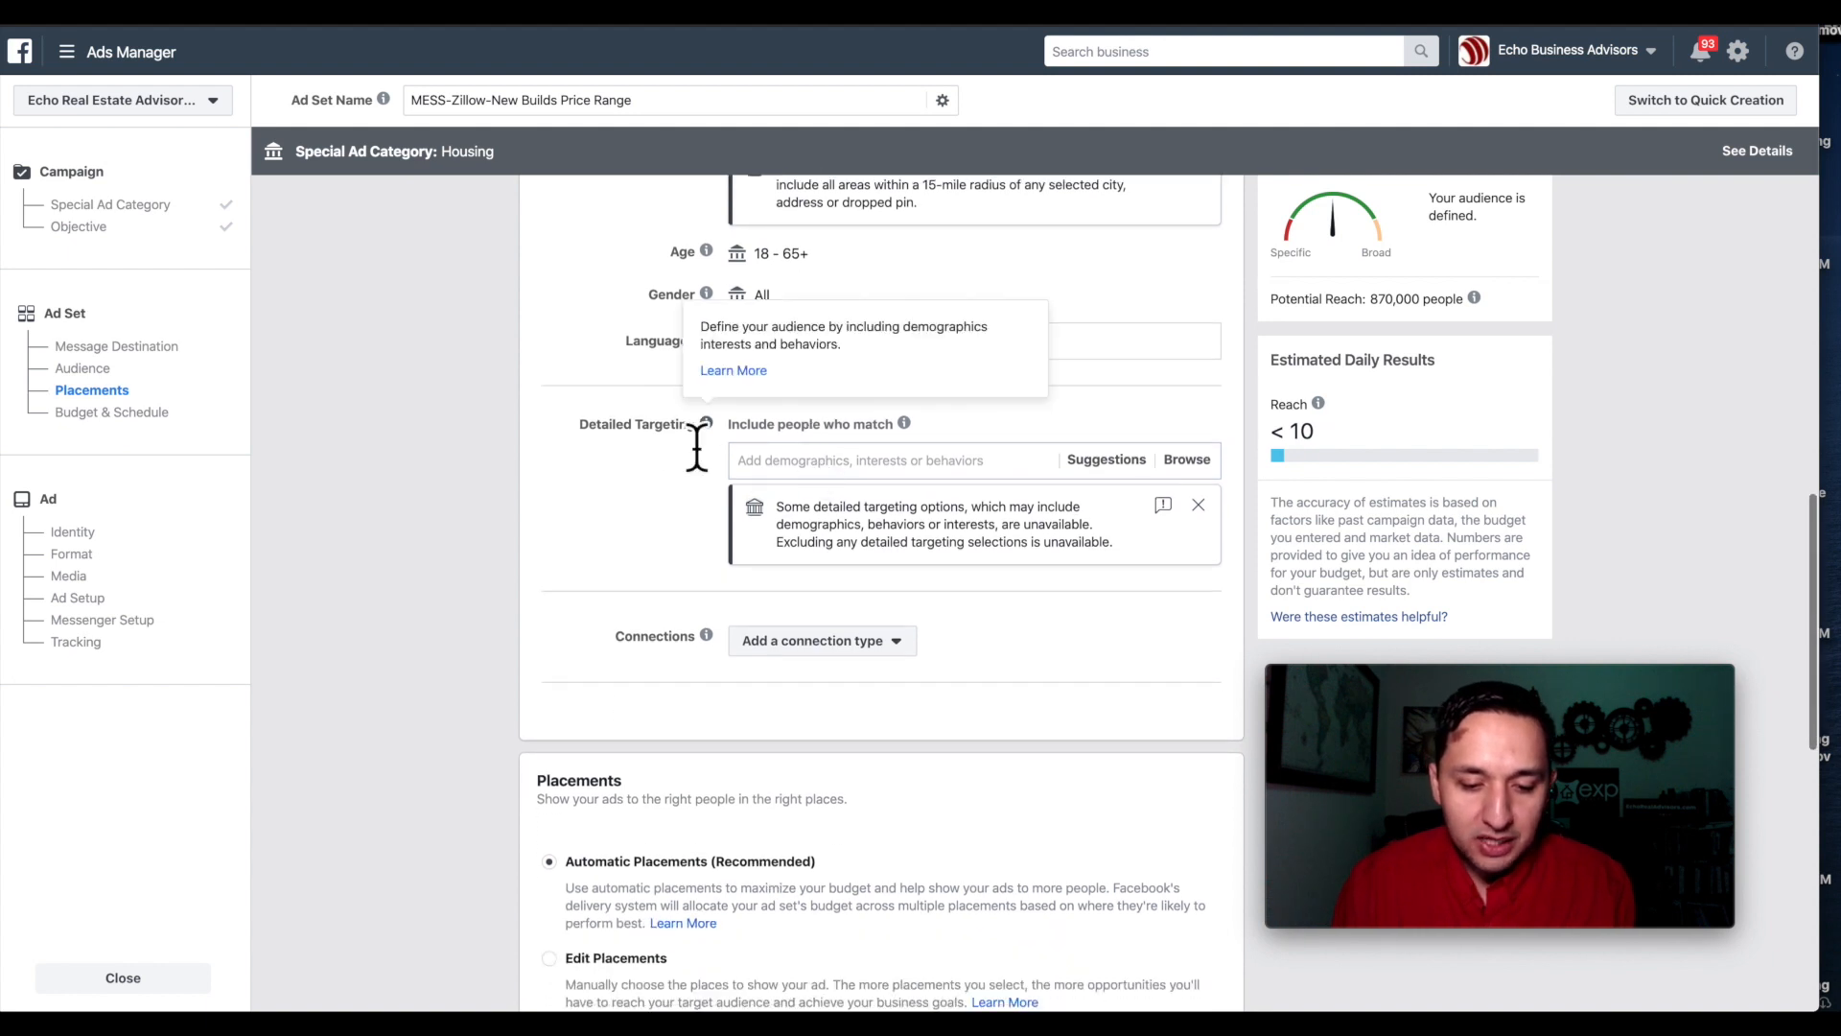
pyautogui.scroll(-1, 694, 441)
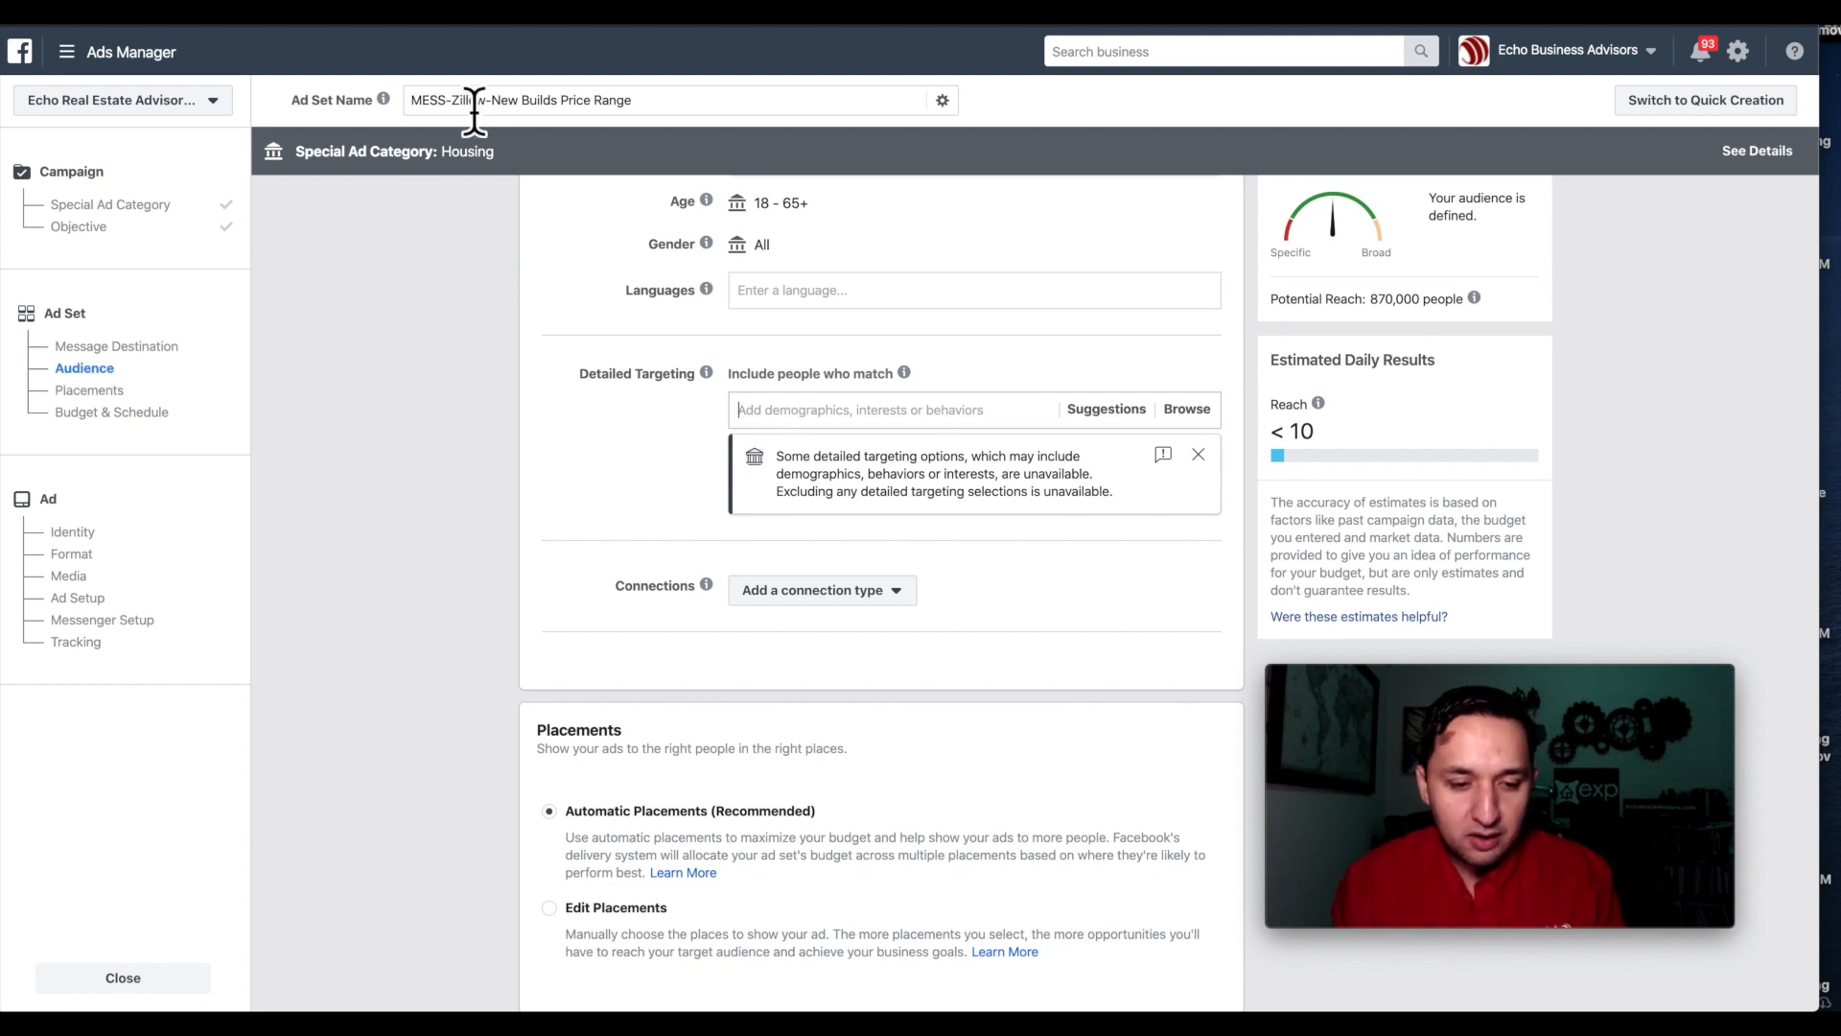
# Add Zillow as a detailed targeting interest for the ad set's audience.
pyautogui.write('zill')
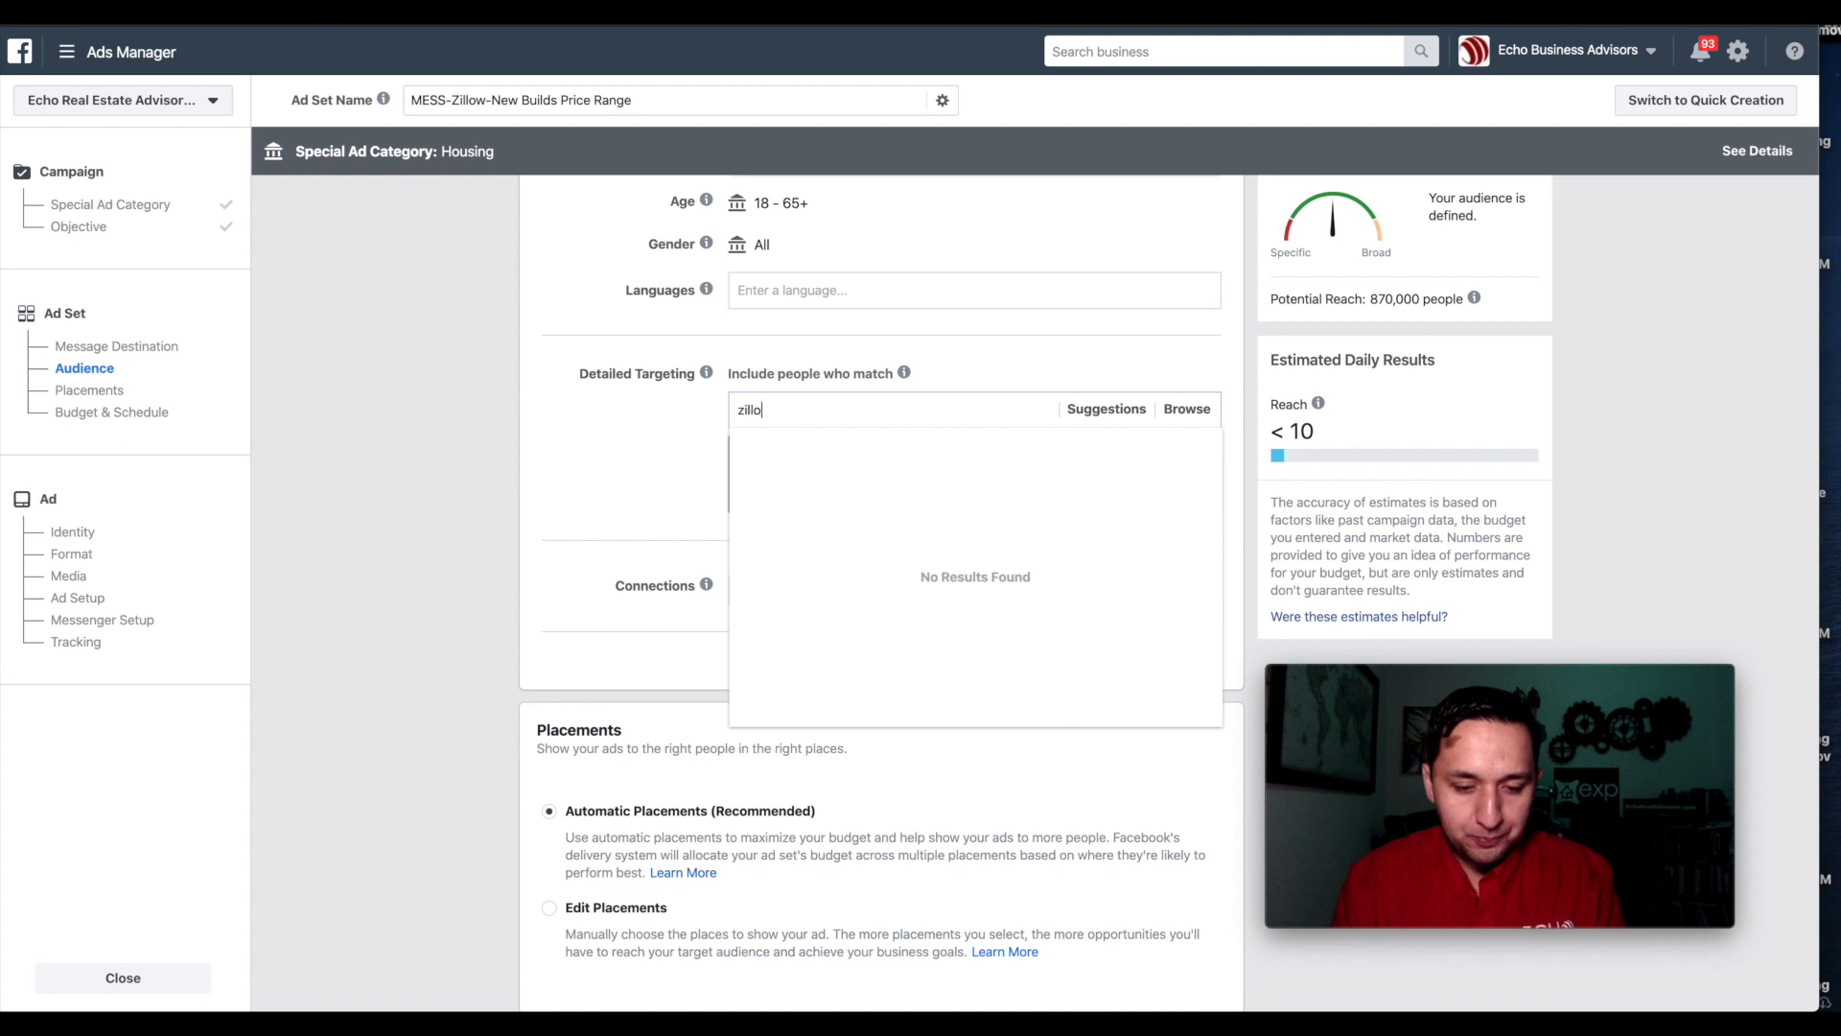
pyautogui.write('ow')
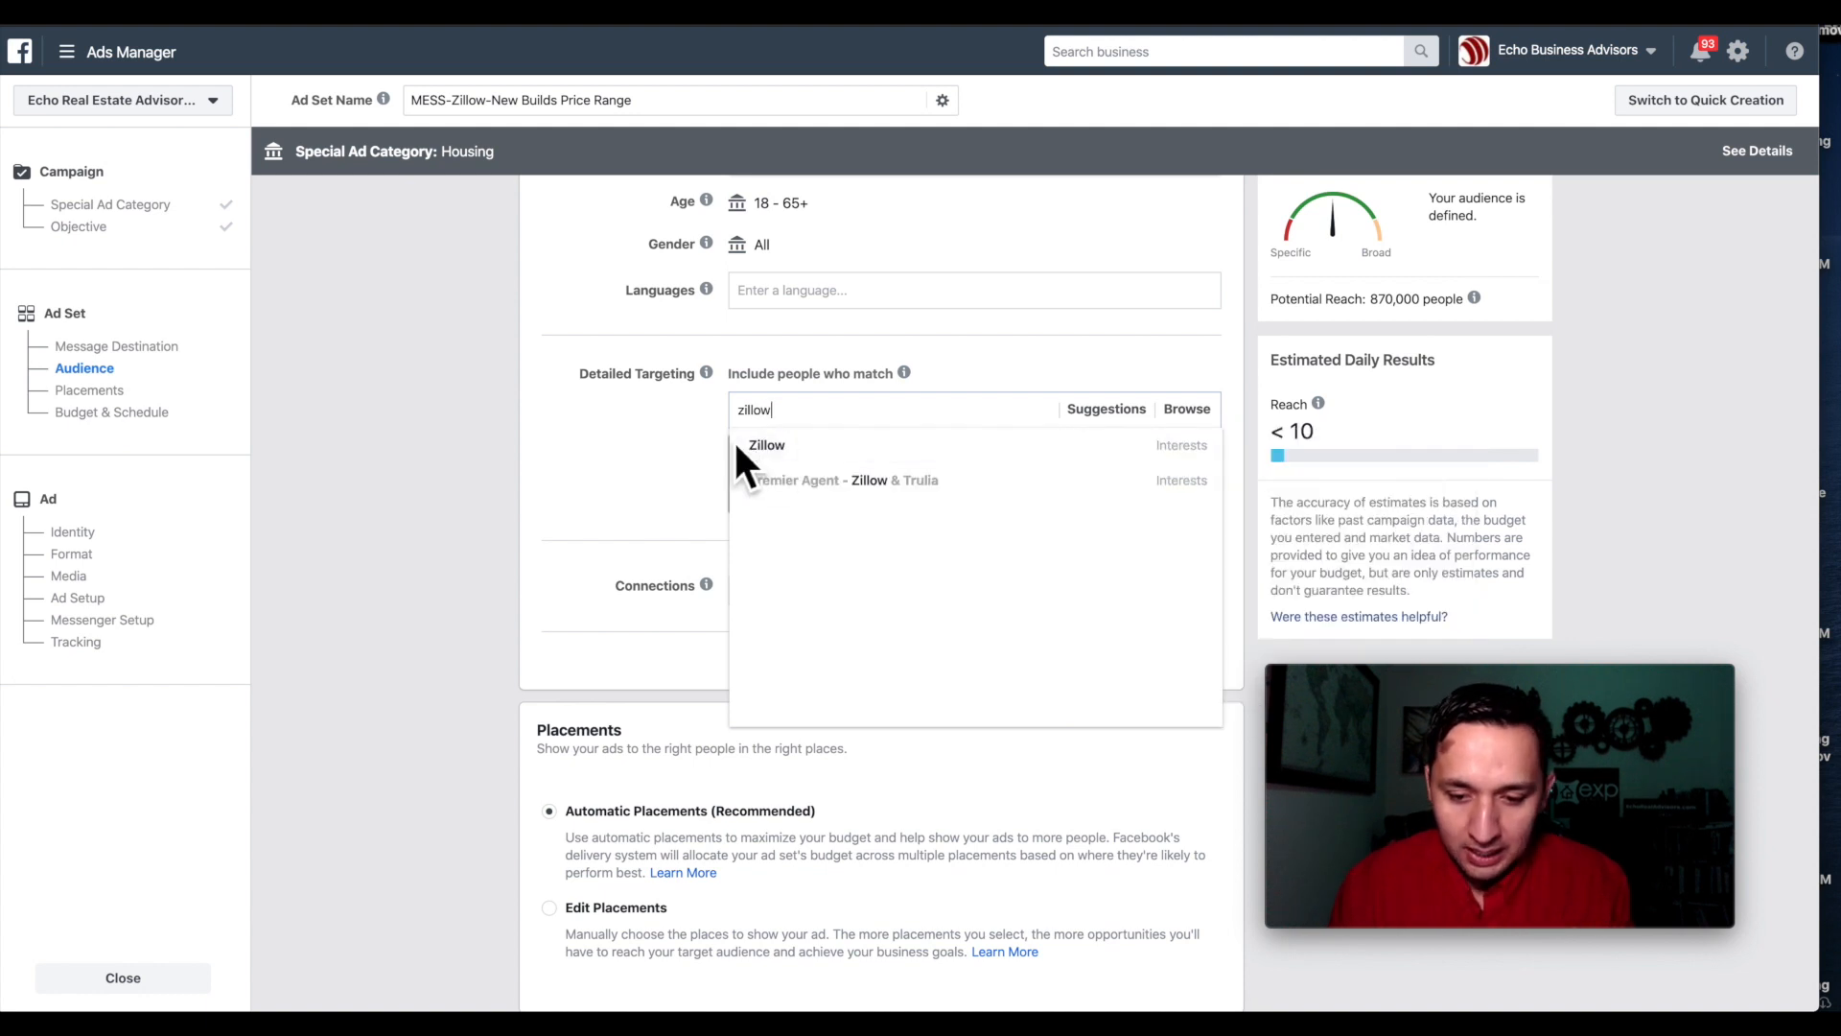
pyautogui.click(770, 447)
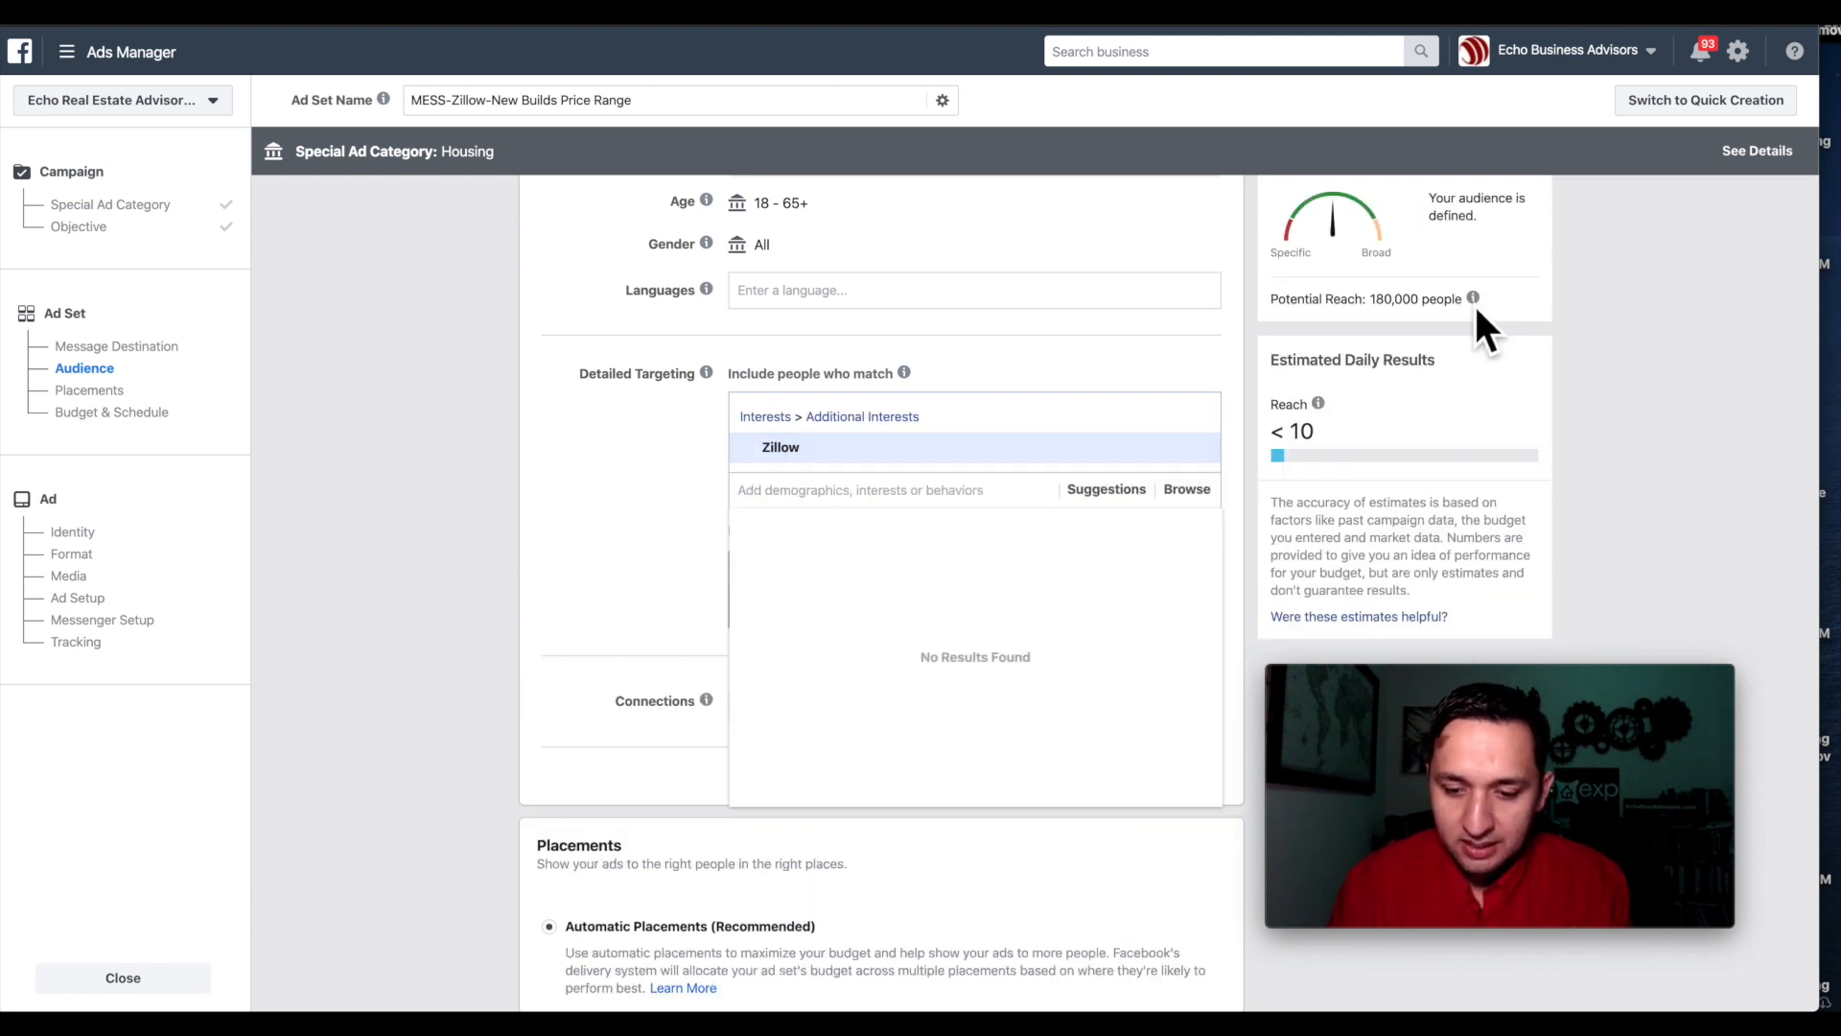
pyautogui.moveTo(1473, 297)
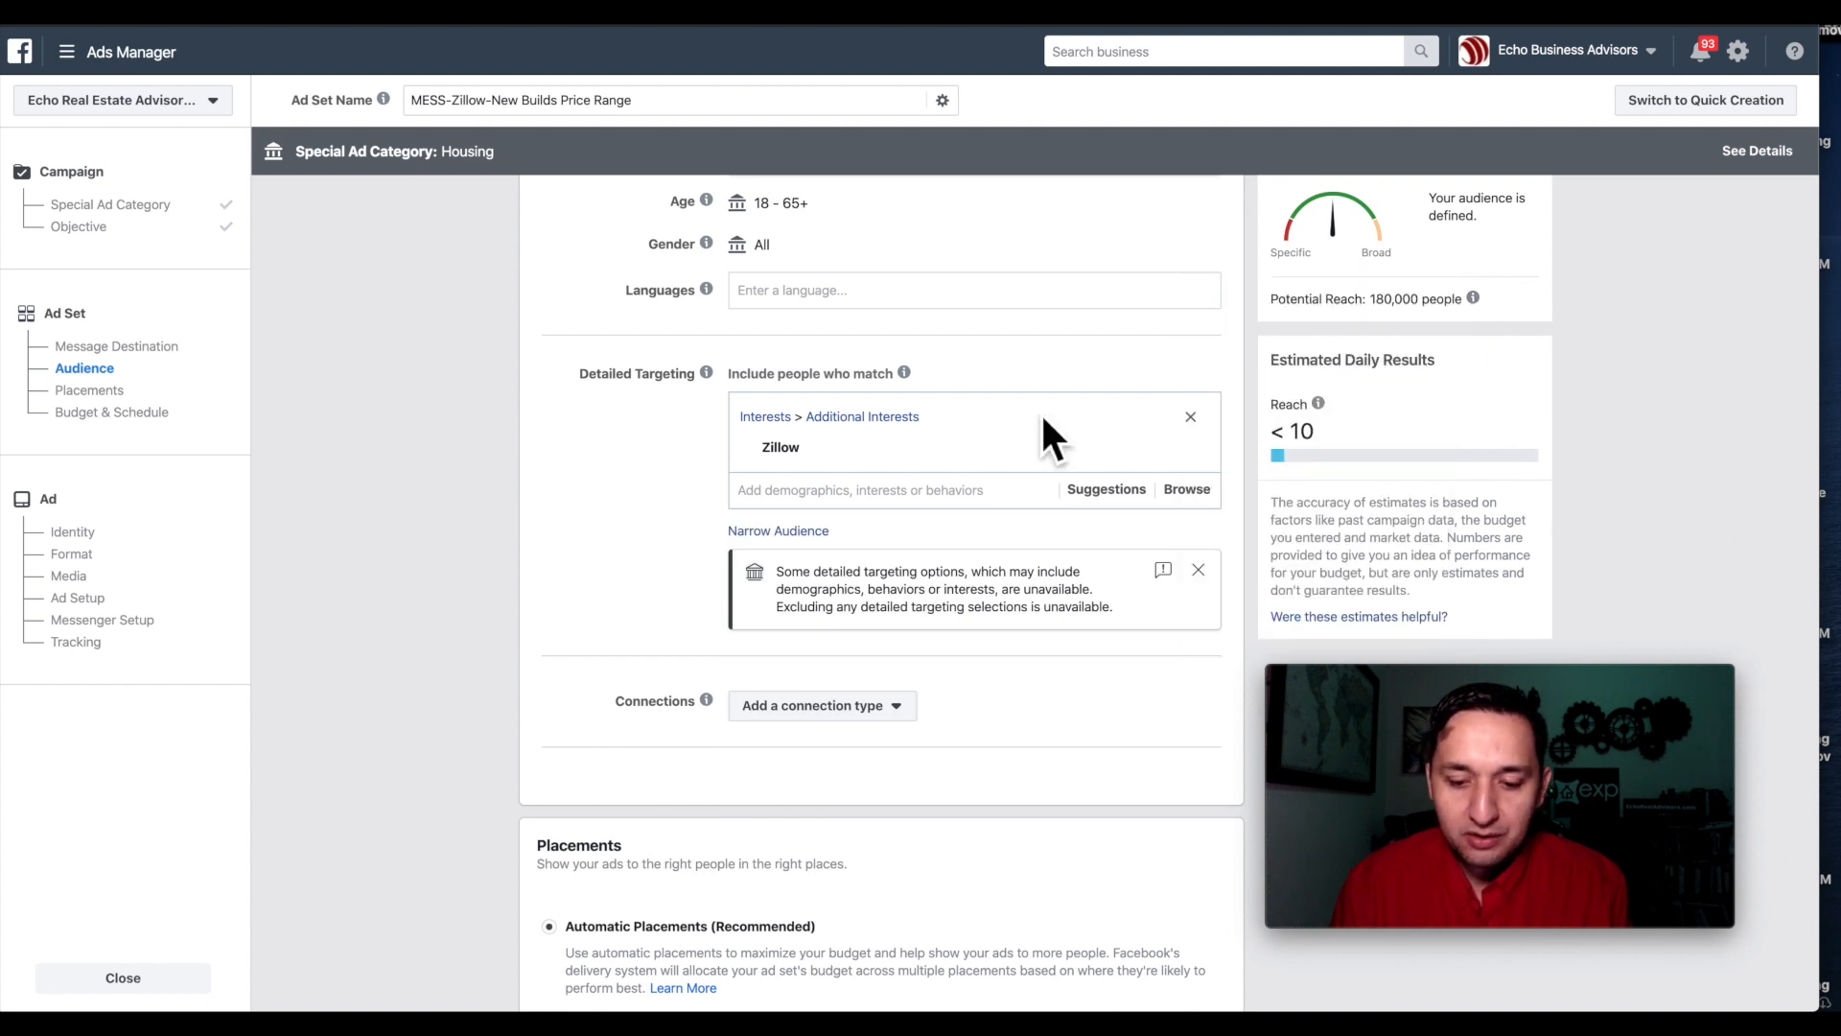
pyautogui.scroll(3, 1040, 411)
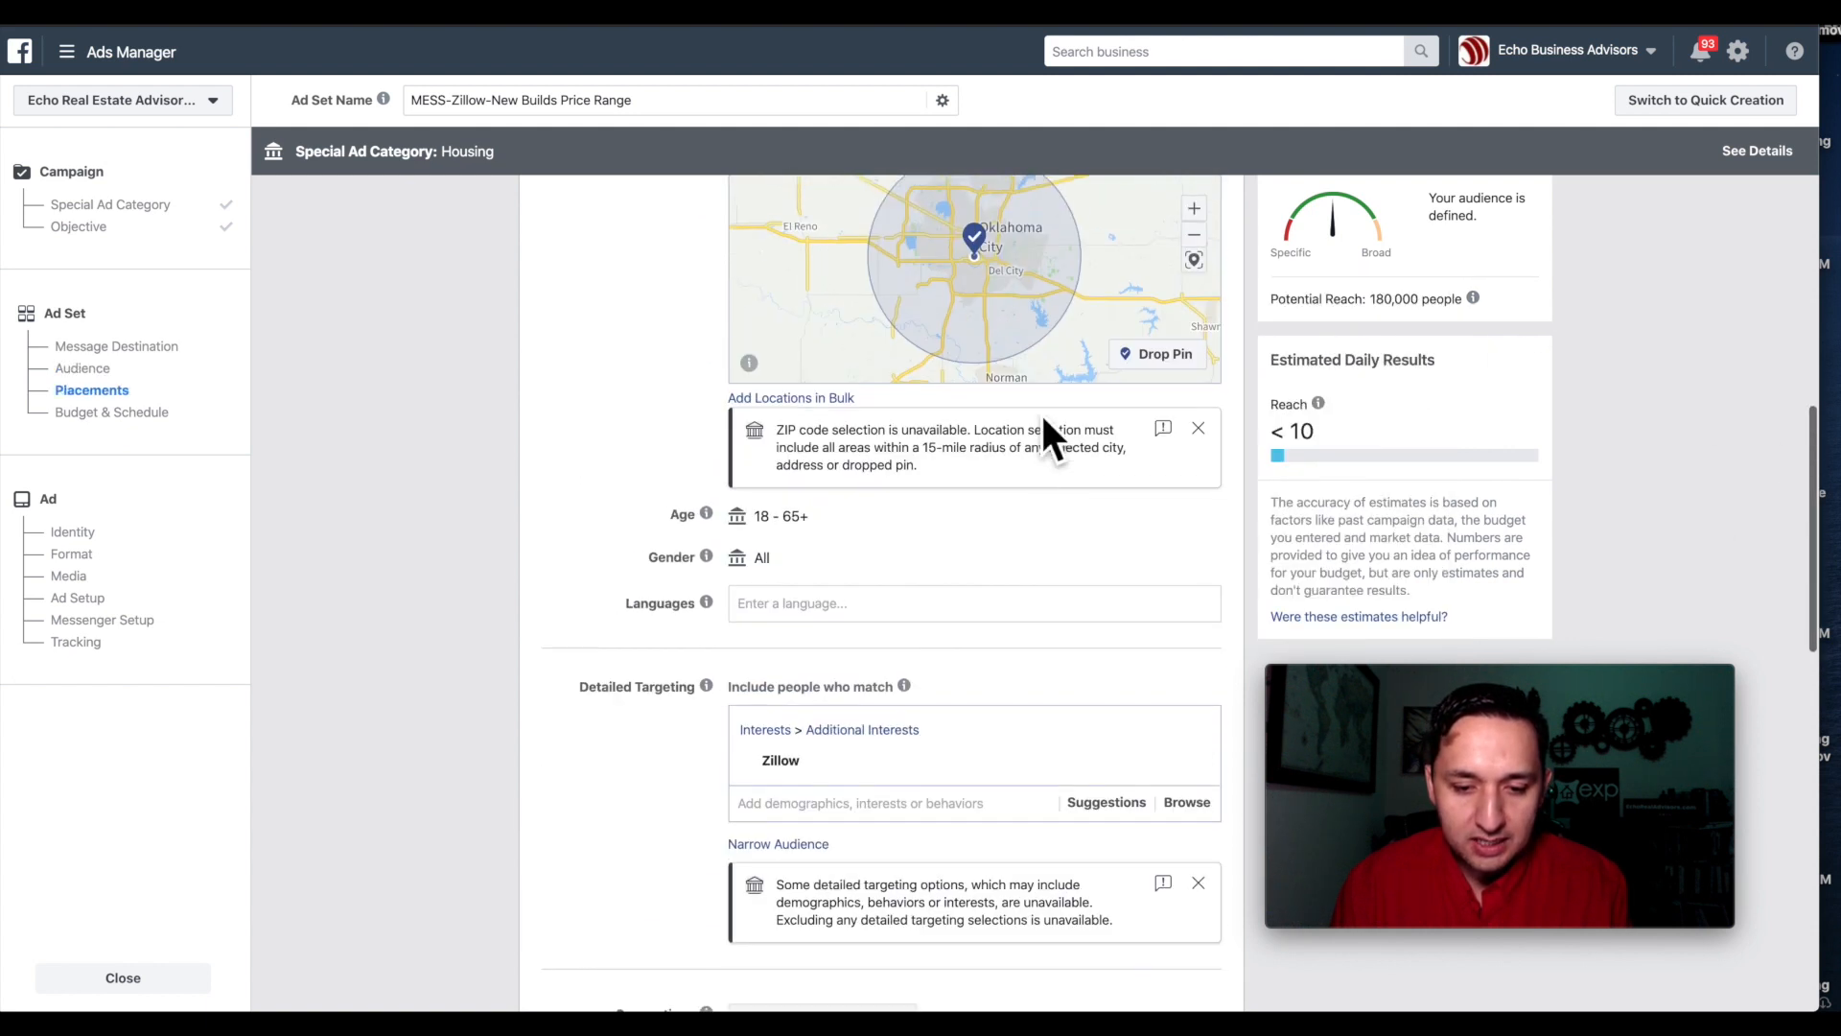
pyautogui.scroll(-3, 863, 796)
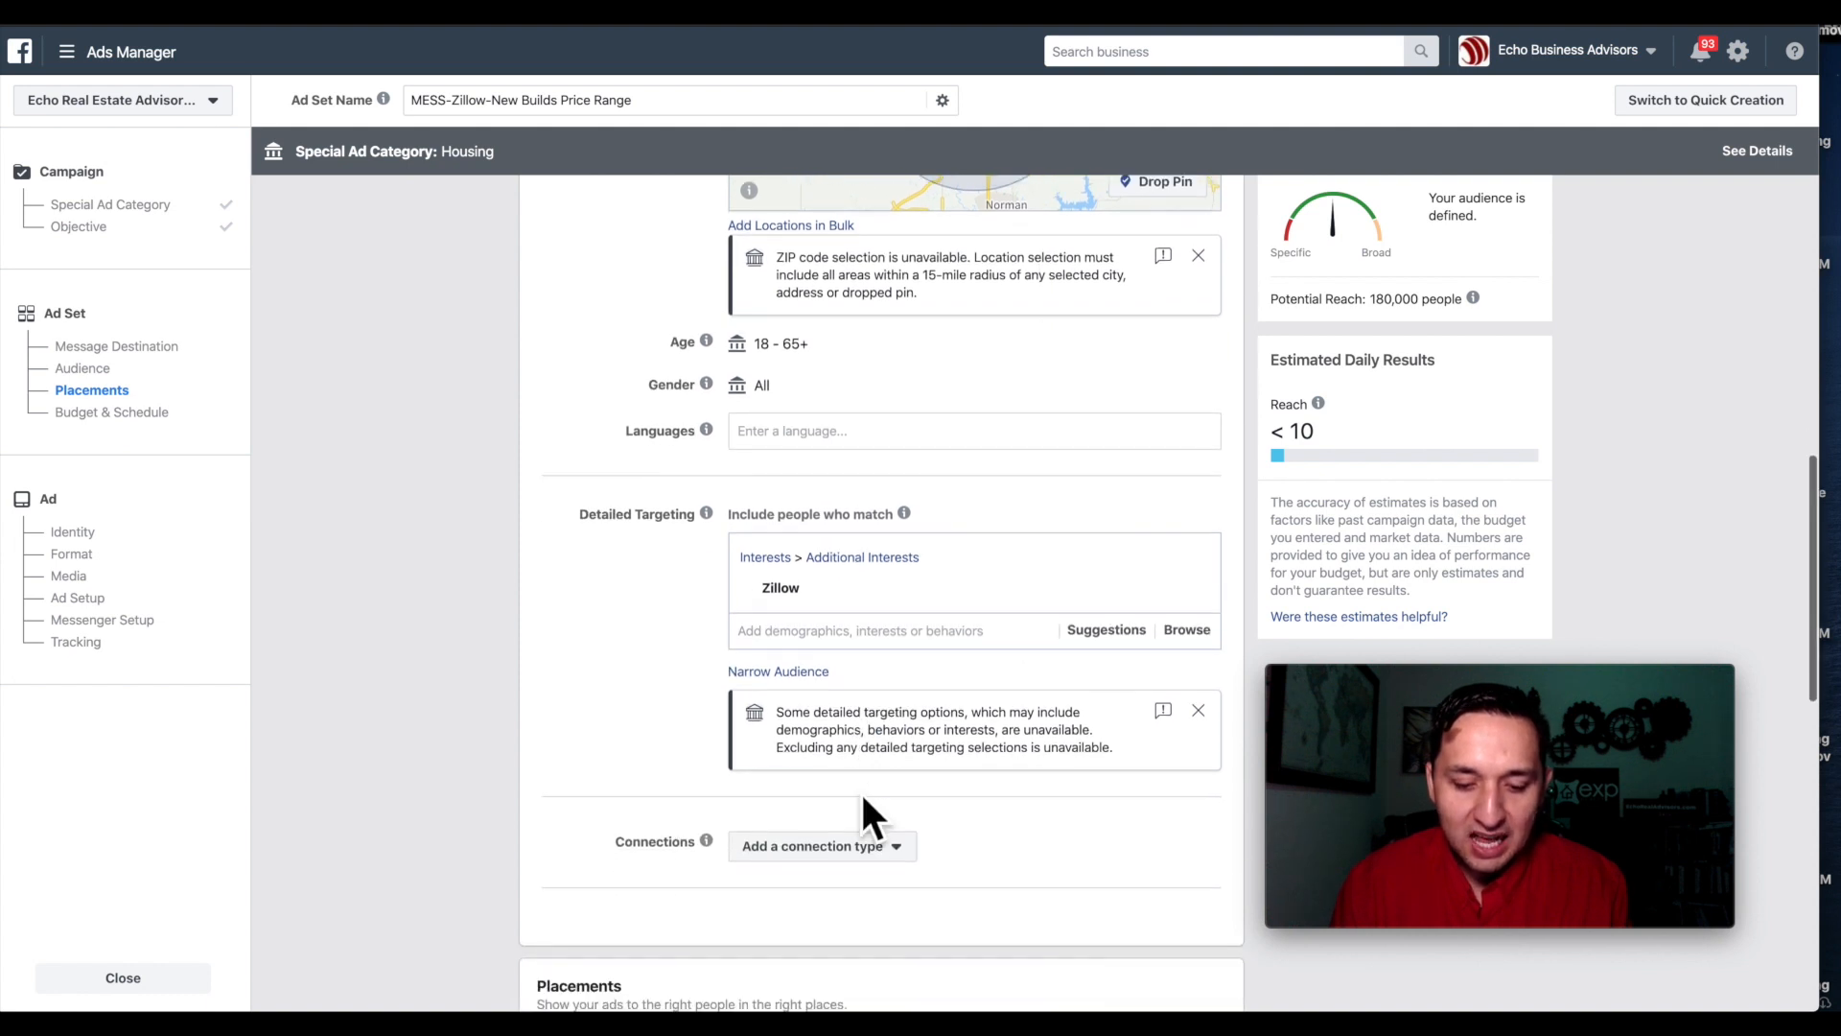
pyautogui.scroll(-2, 860, 796)
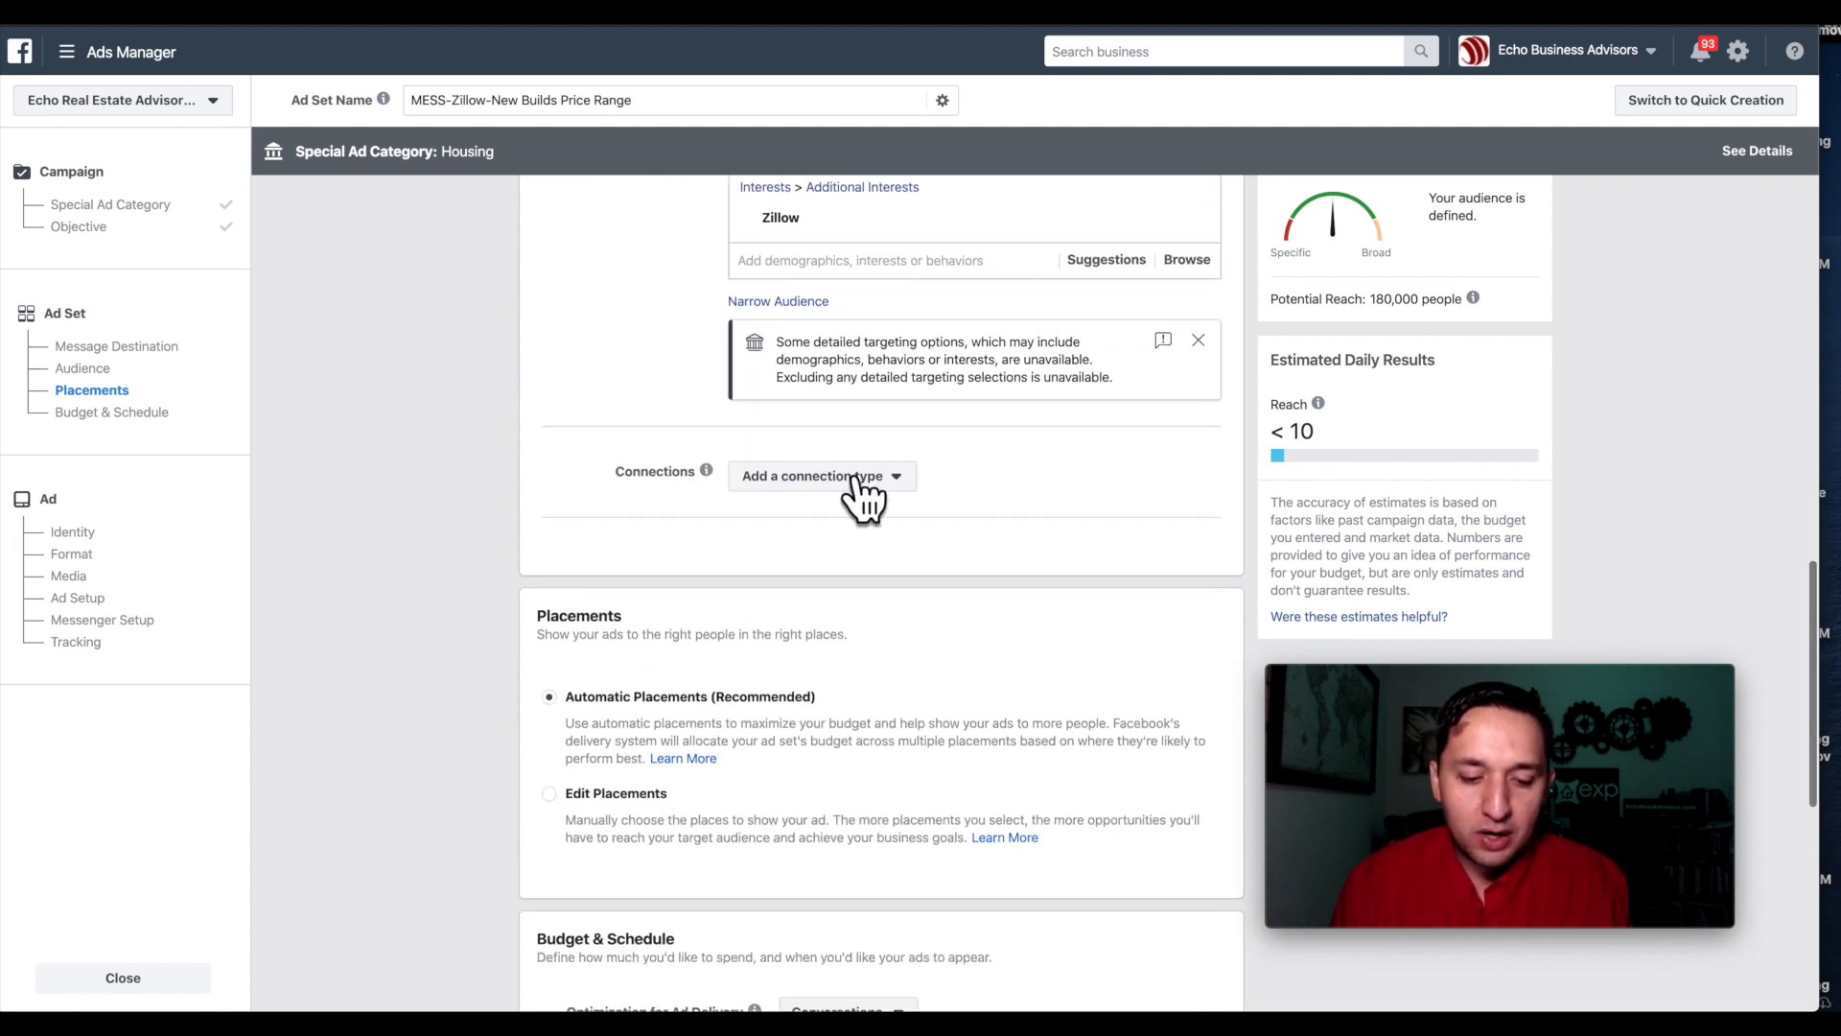
# Show the list of connection types available under Connections.
pyautogui.click(844, 475)
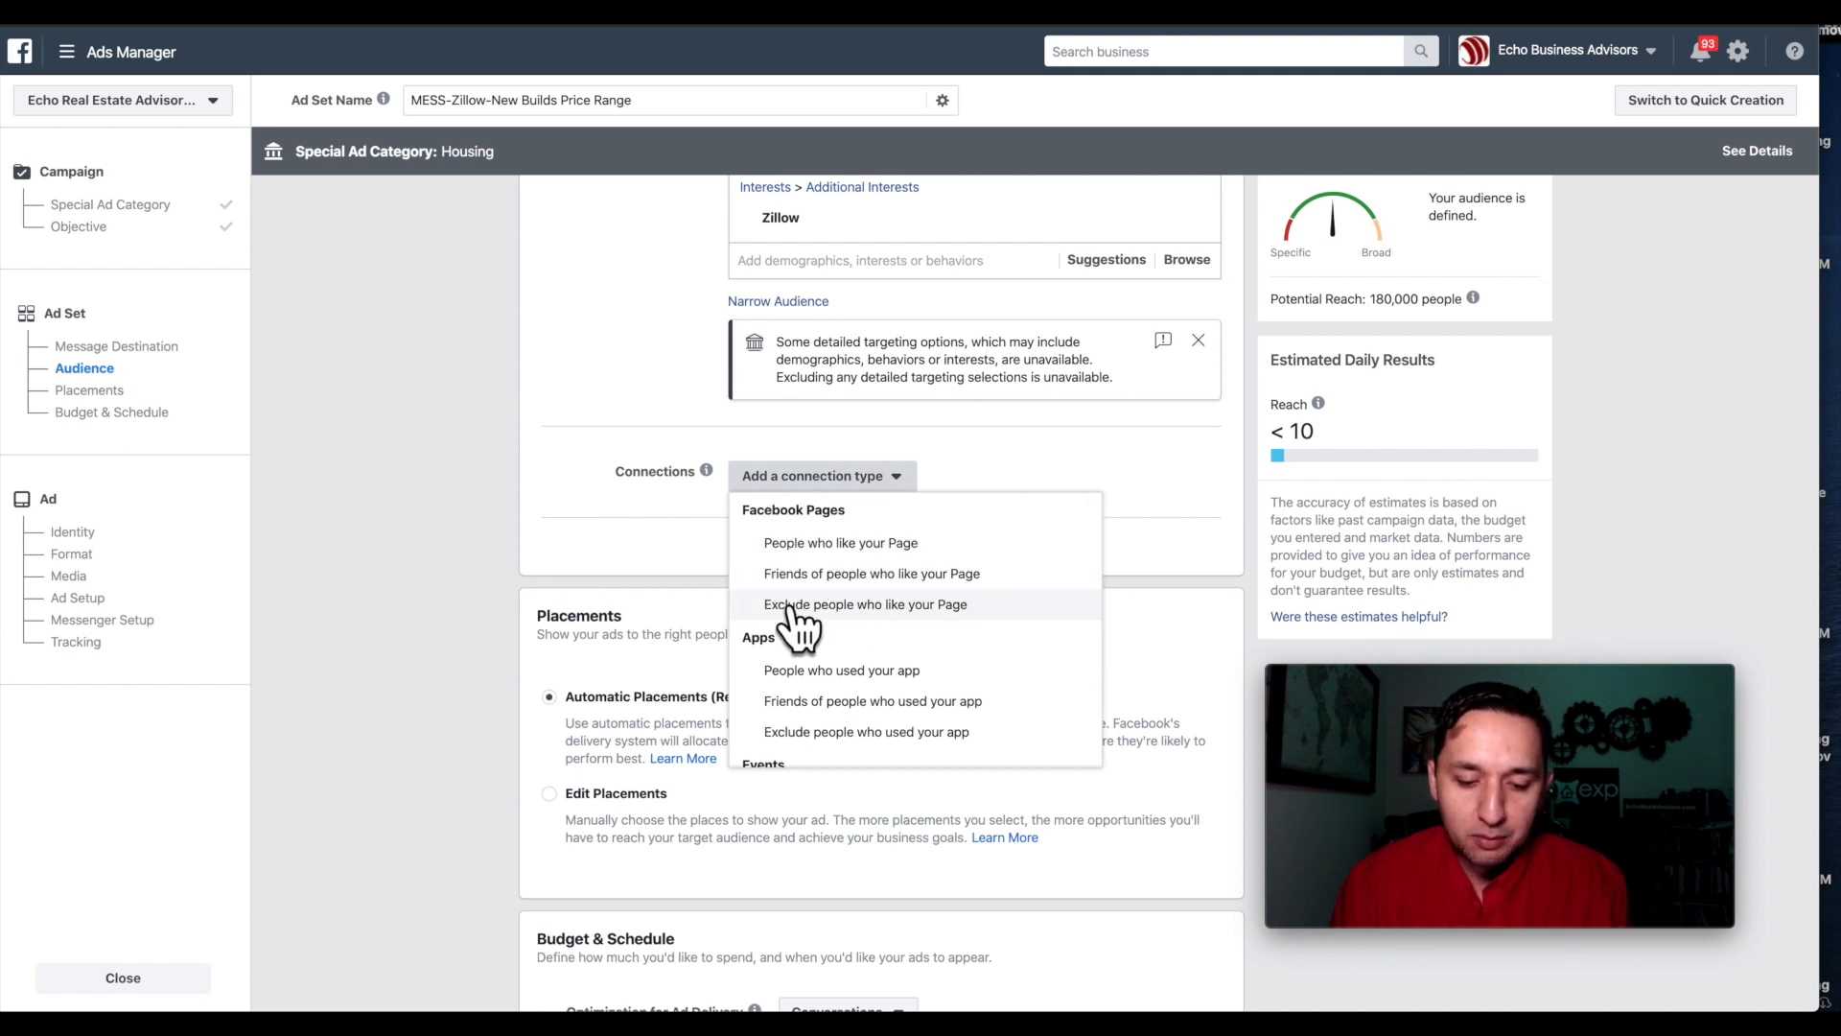
pyautogui.scroll(-3, 986, 623)
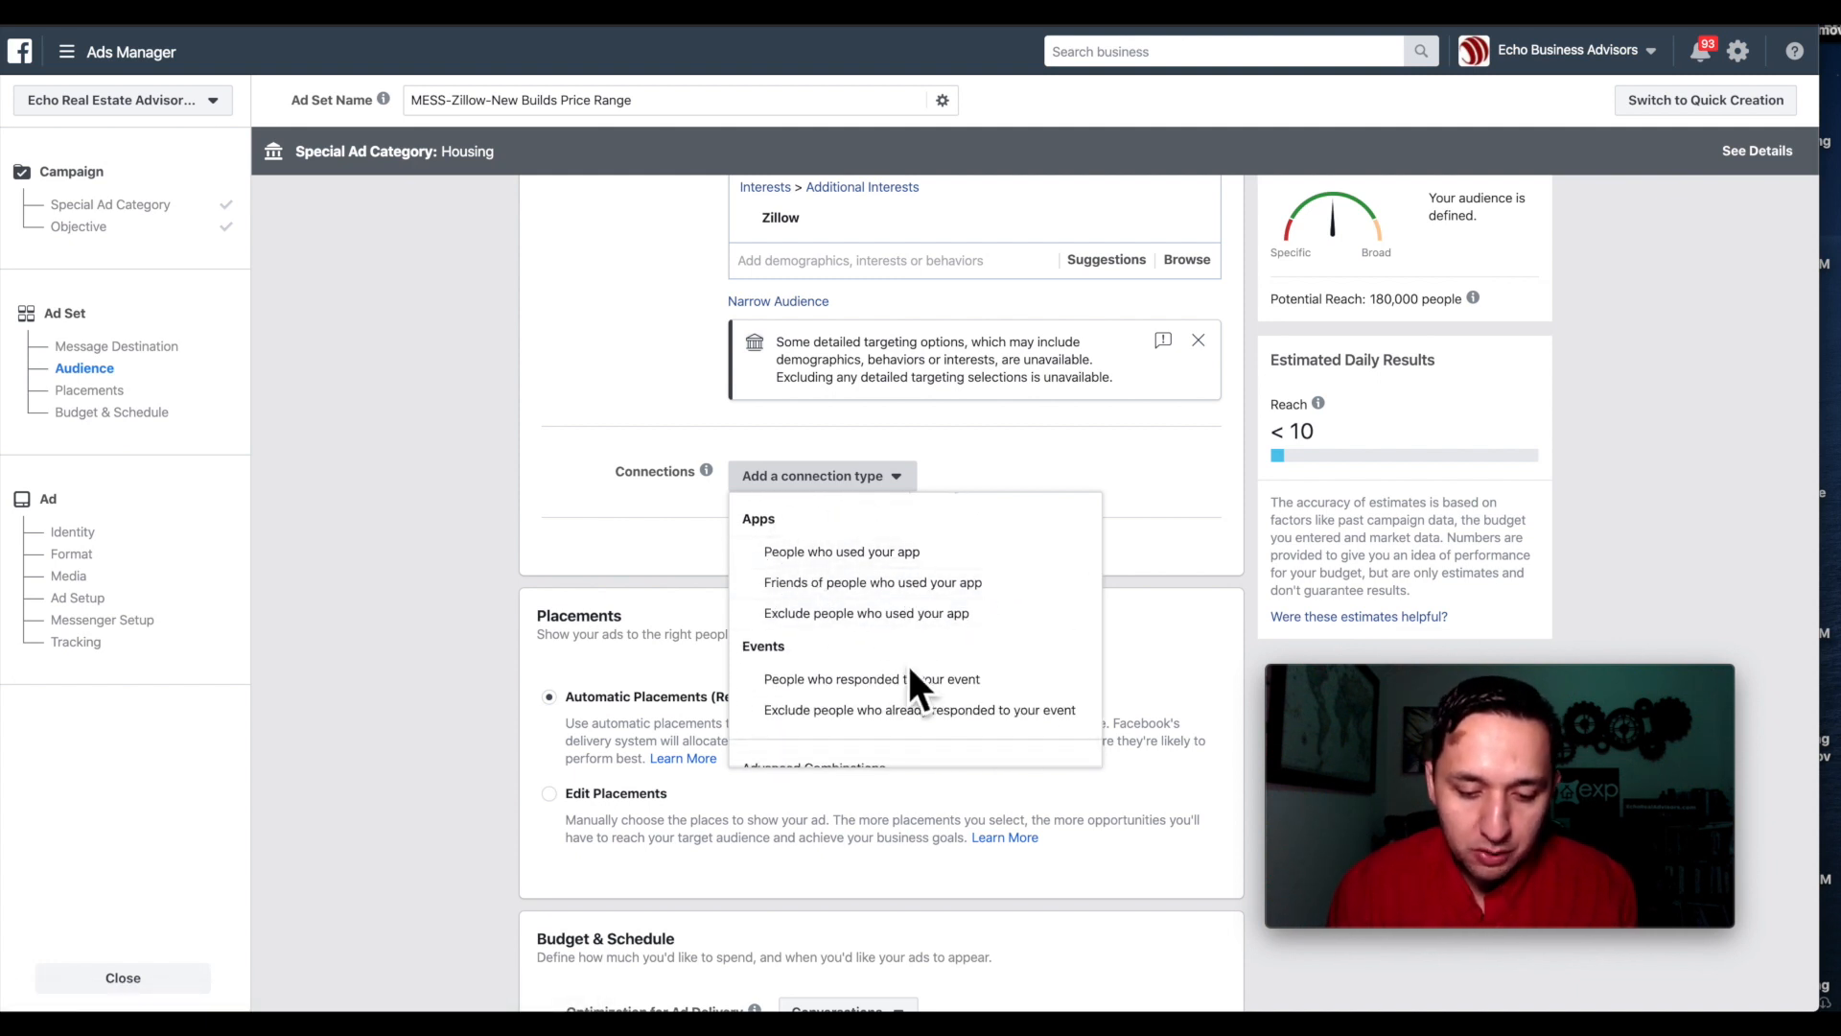
pyautogui.scroll(-1, 902, 671)
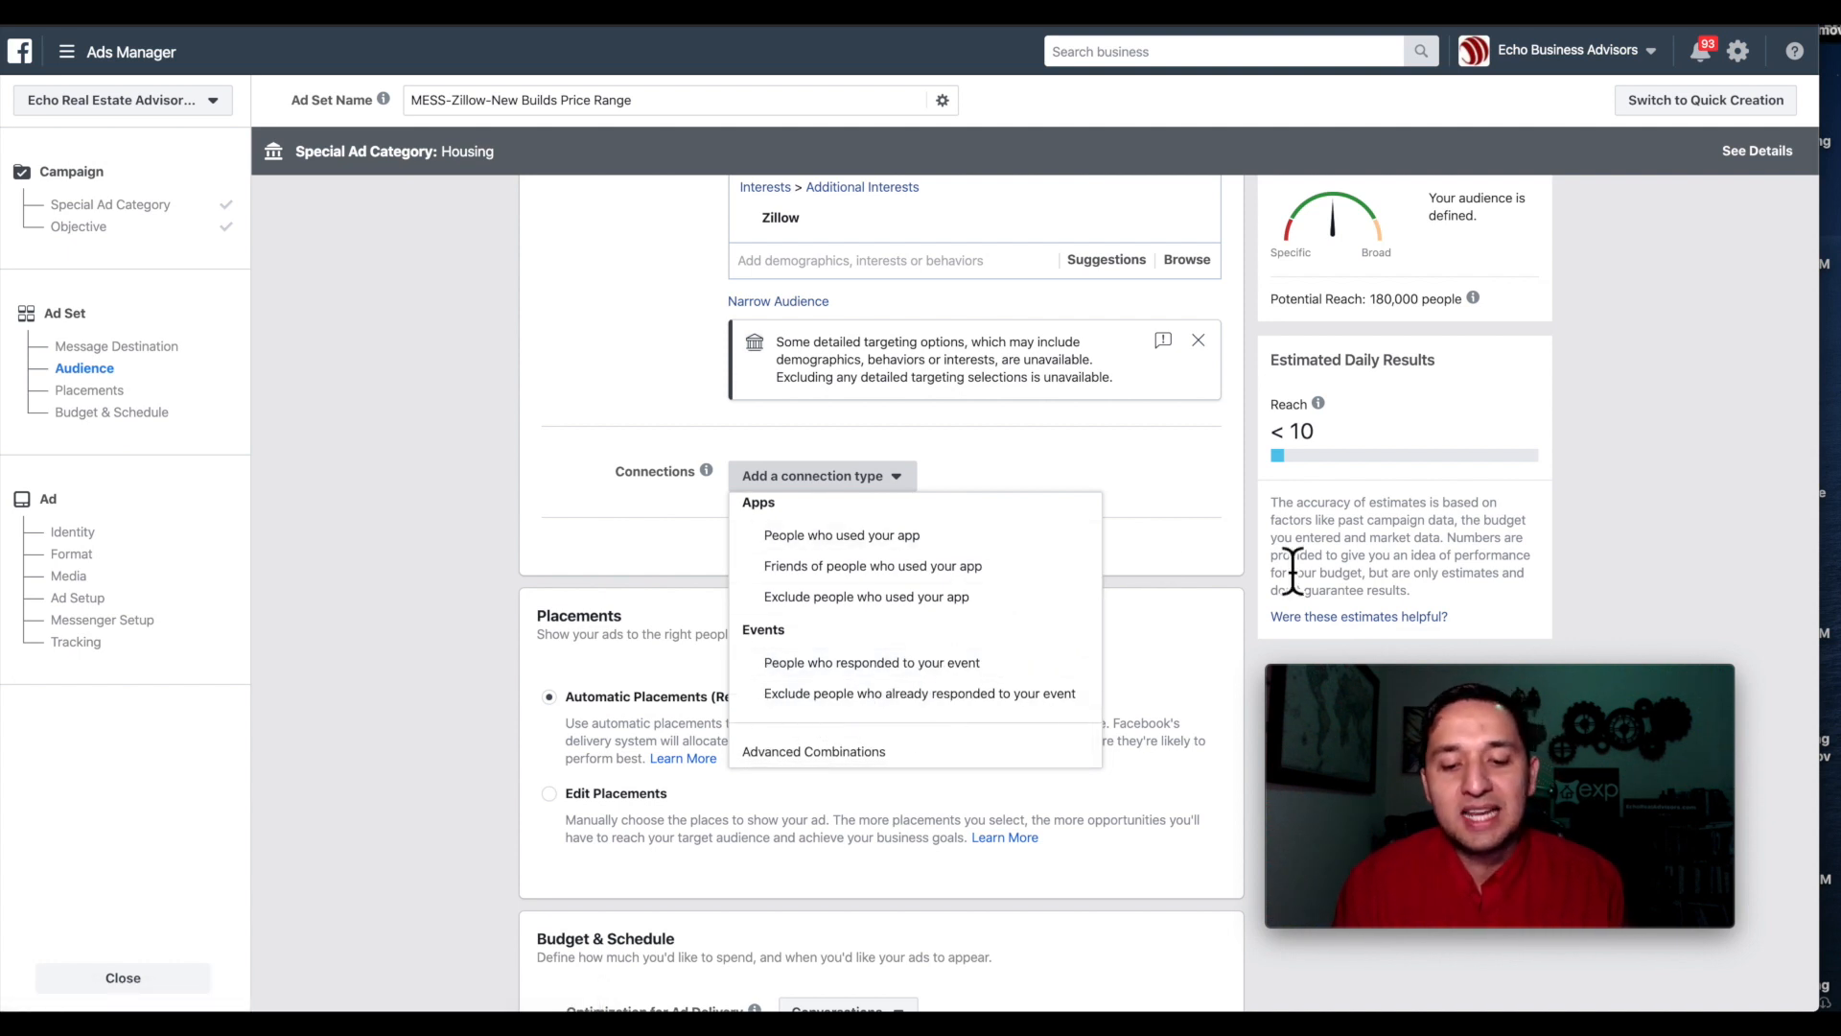
# Switch to manual placements, keeping Messenger as a platform.
pyautogui.click(1229, 533)
pyautogui.scroll(-2, 1228, 534)
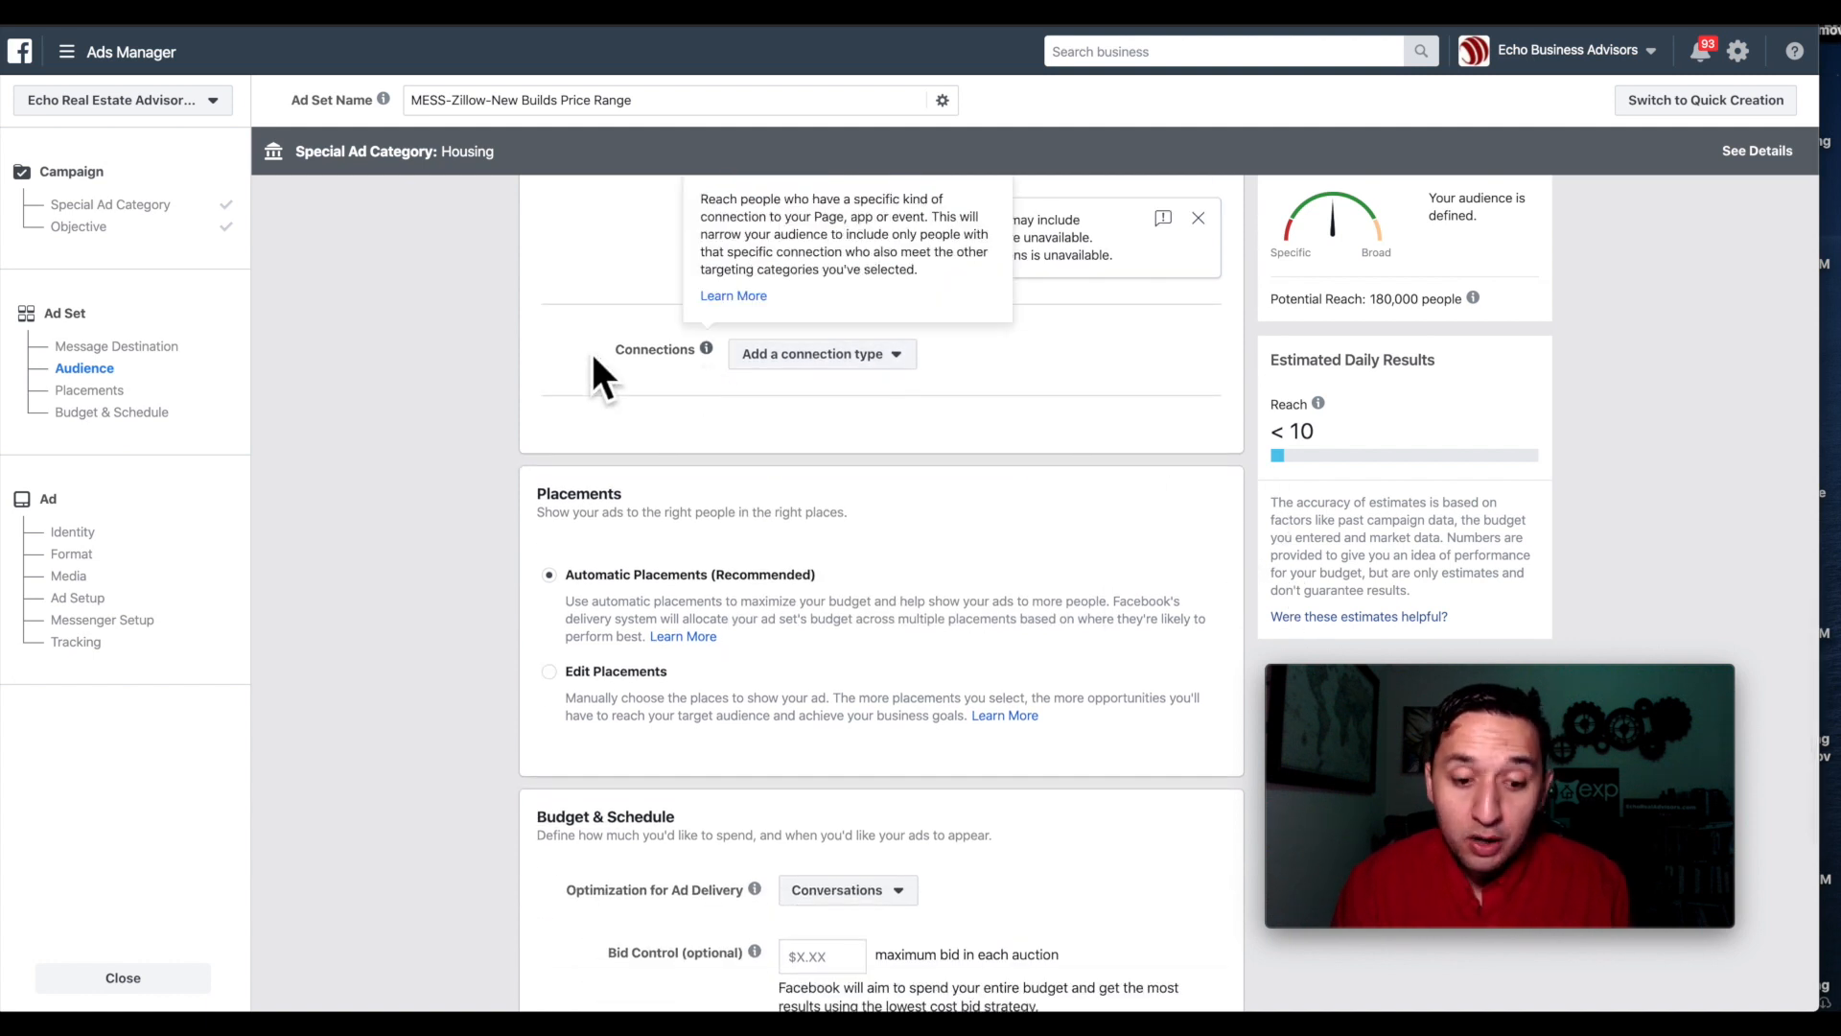
pyautogui.scroll(-2, 963, 474)
pyautogui.click(549, 575)
pyautogui.scroll(-5, 791, 685)
pyautogui.click(790, 525)
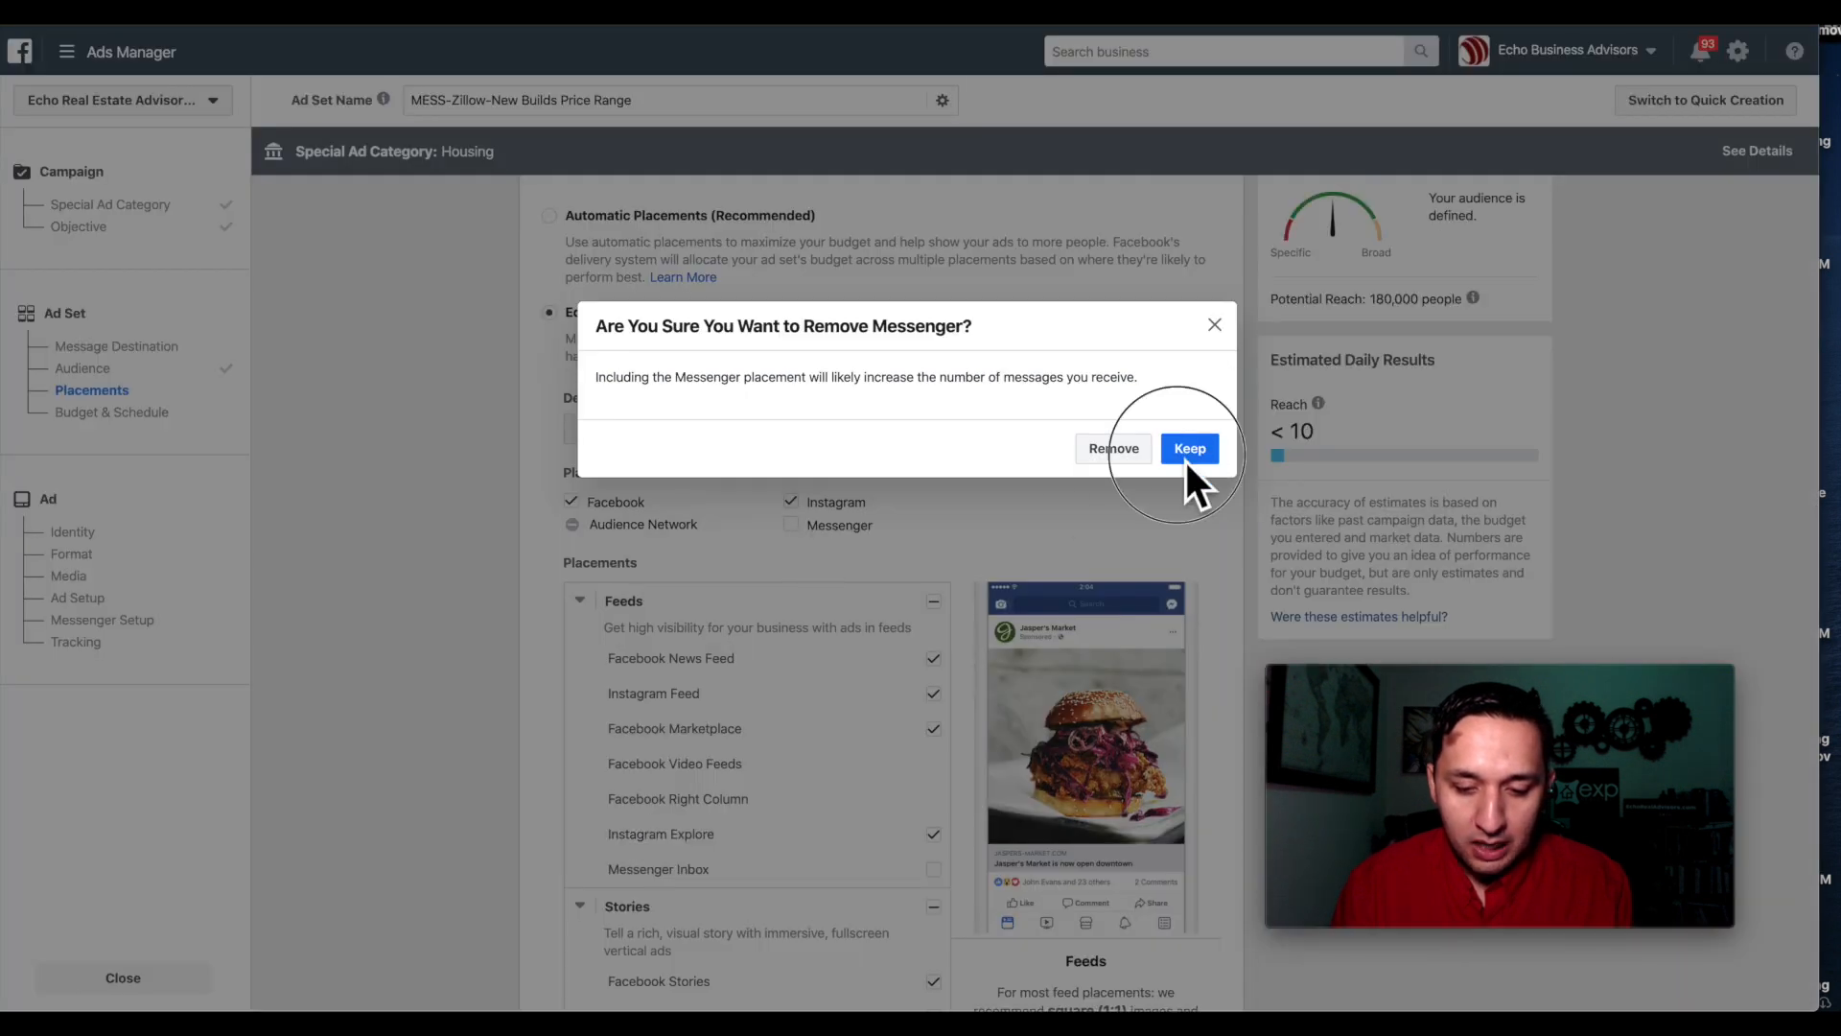
pyautogui.click(1186, 455)
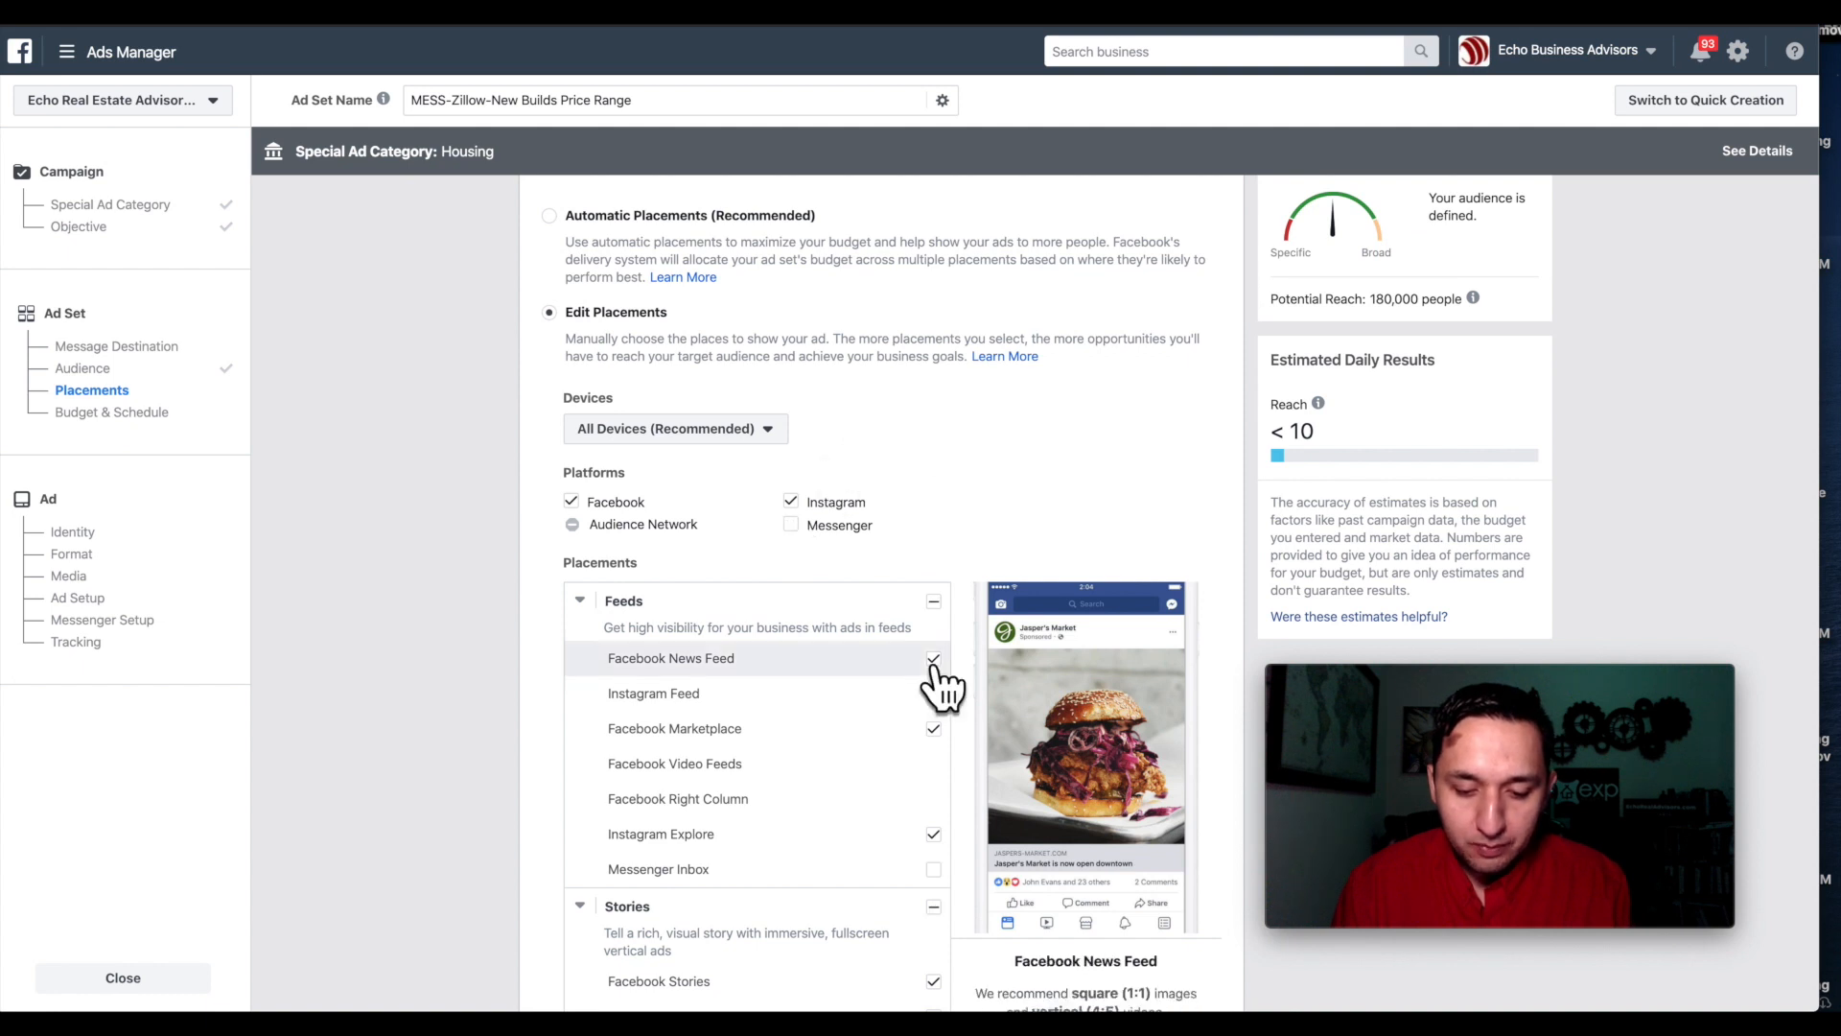
# Uncheck the Instagram Feed, Facebook Marketplace, Stories and Instagram Explore placements.
pyautogui.scroll(-2, 945, 683)
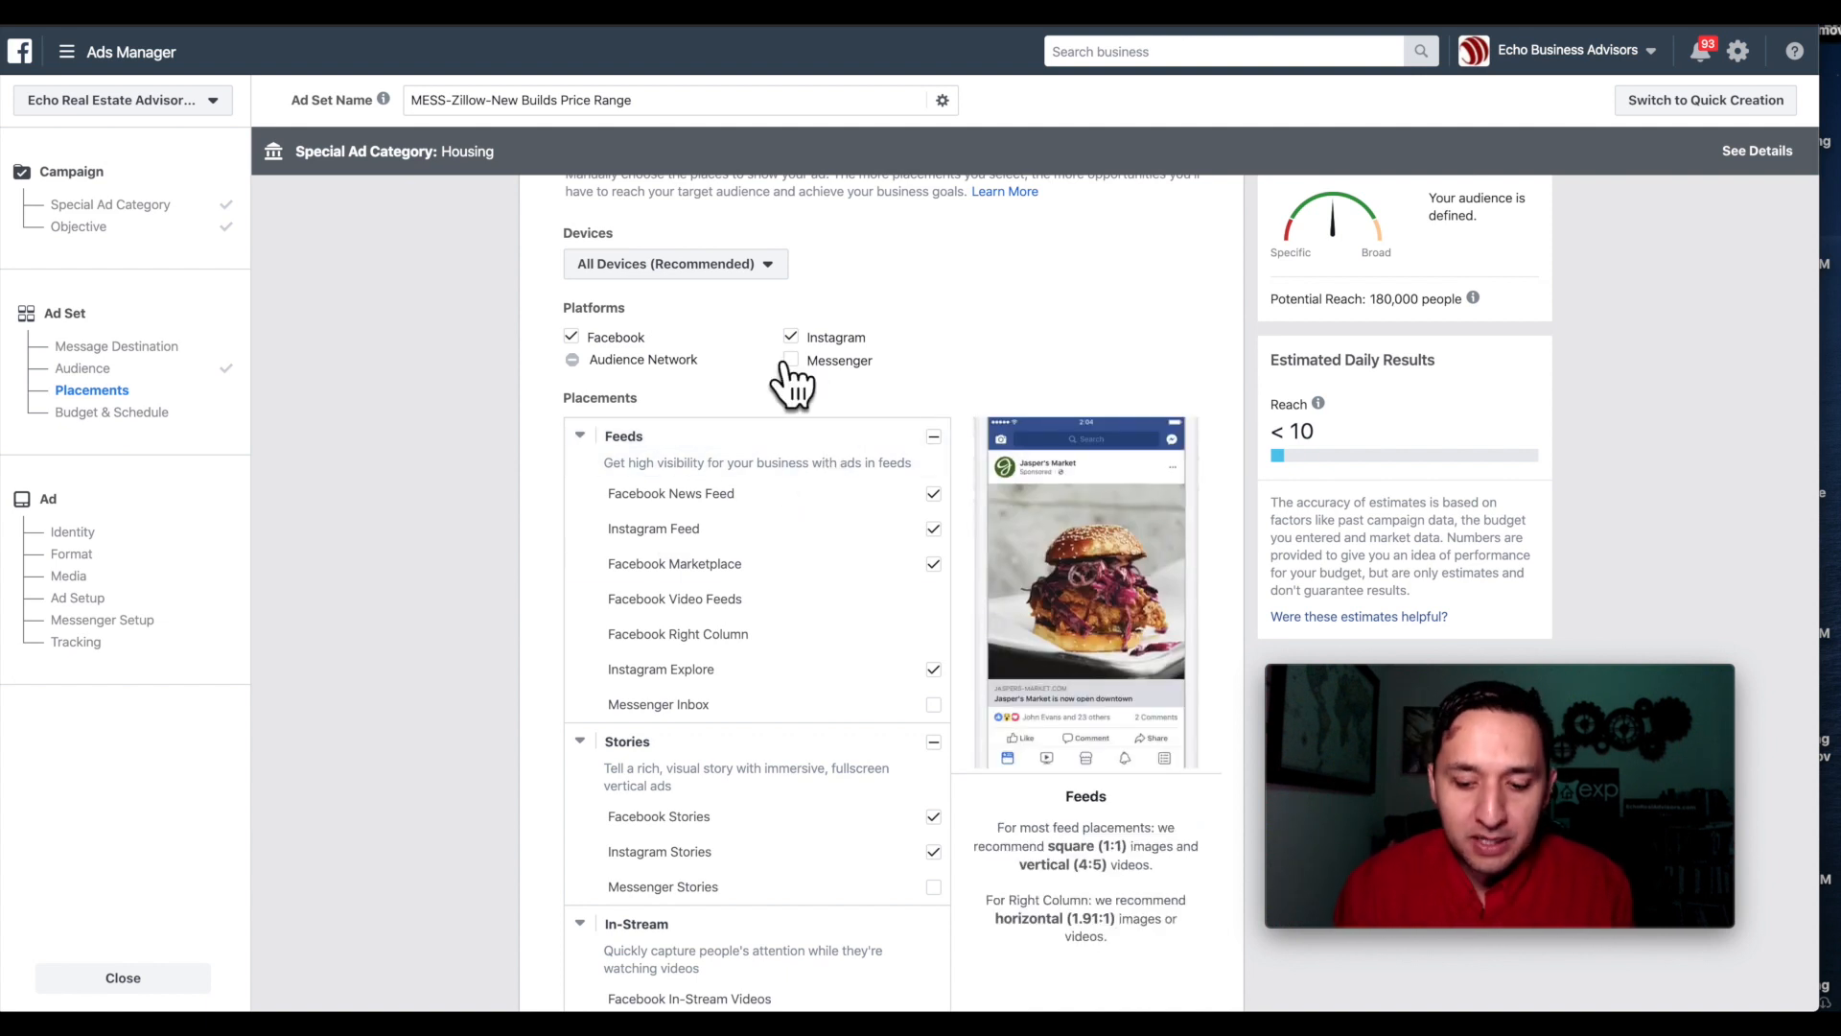
pyautogui.scroll(-1, 942, 495)
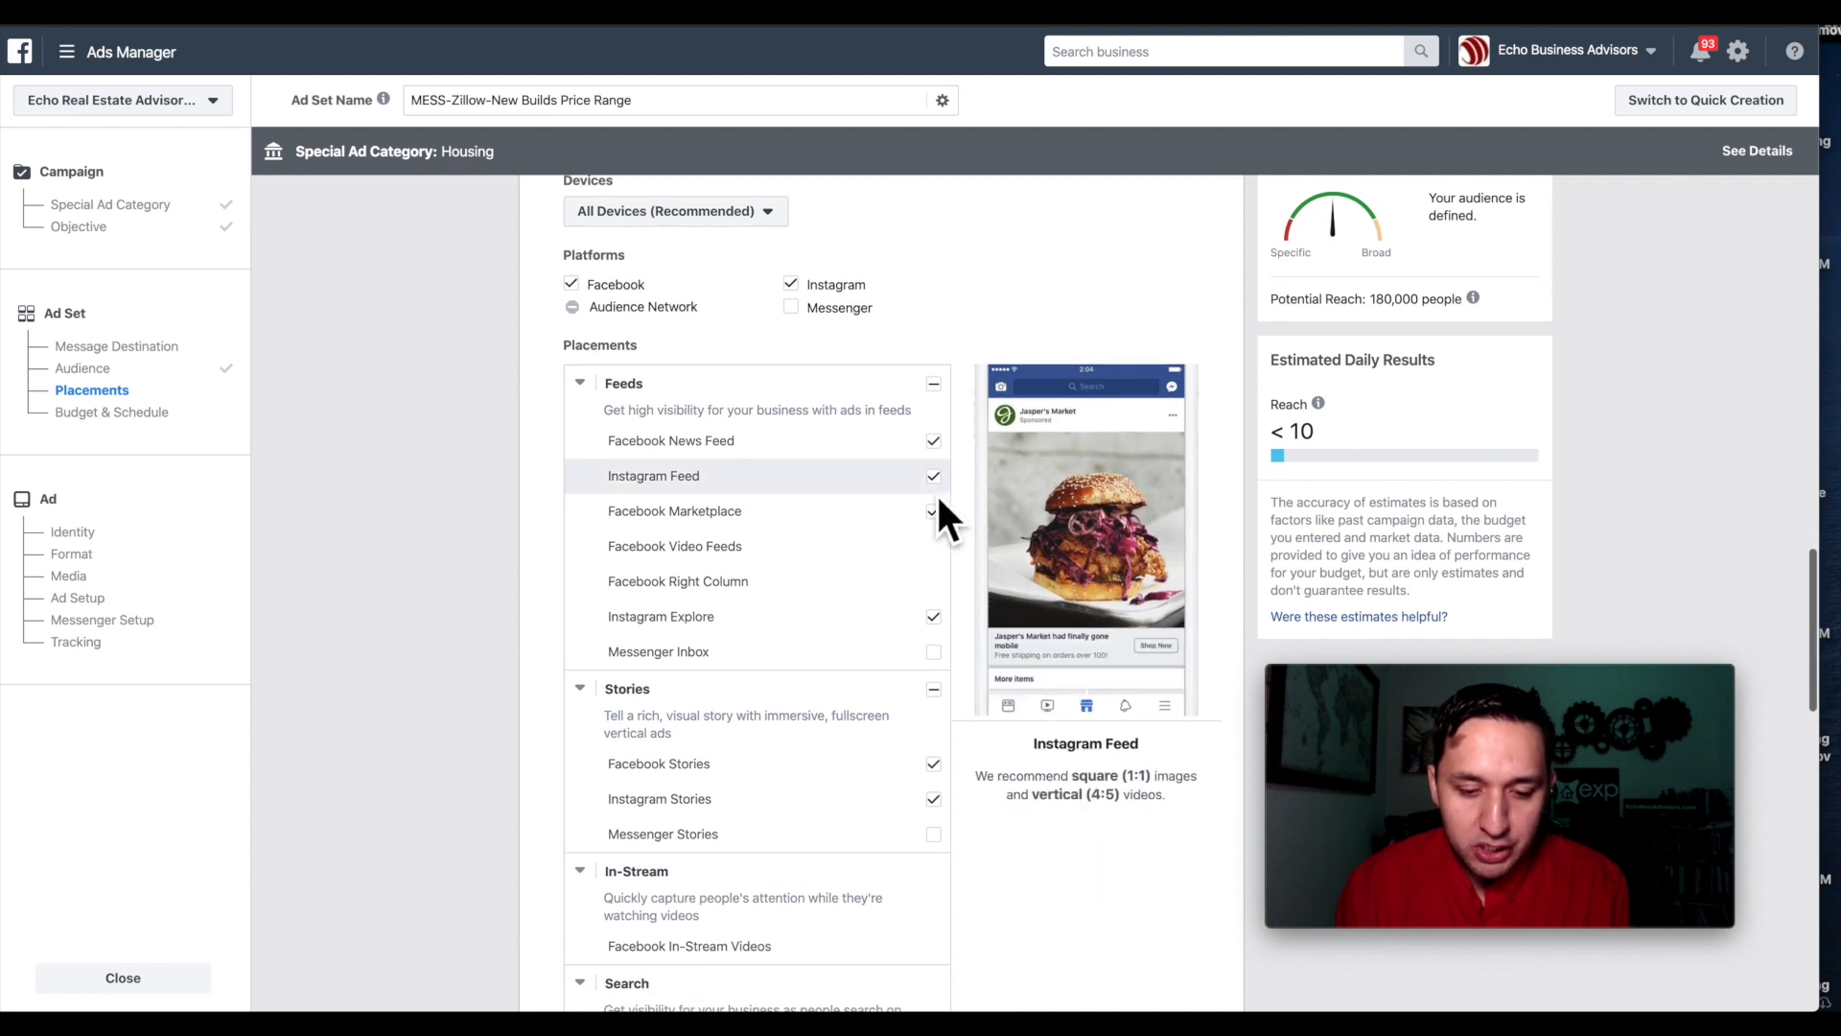
pyautogui.click(935, 481)
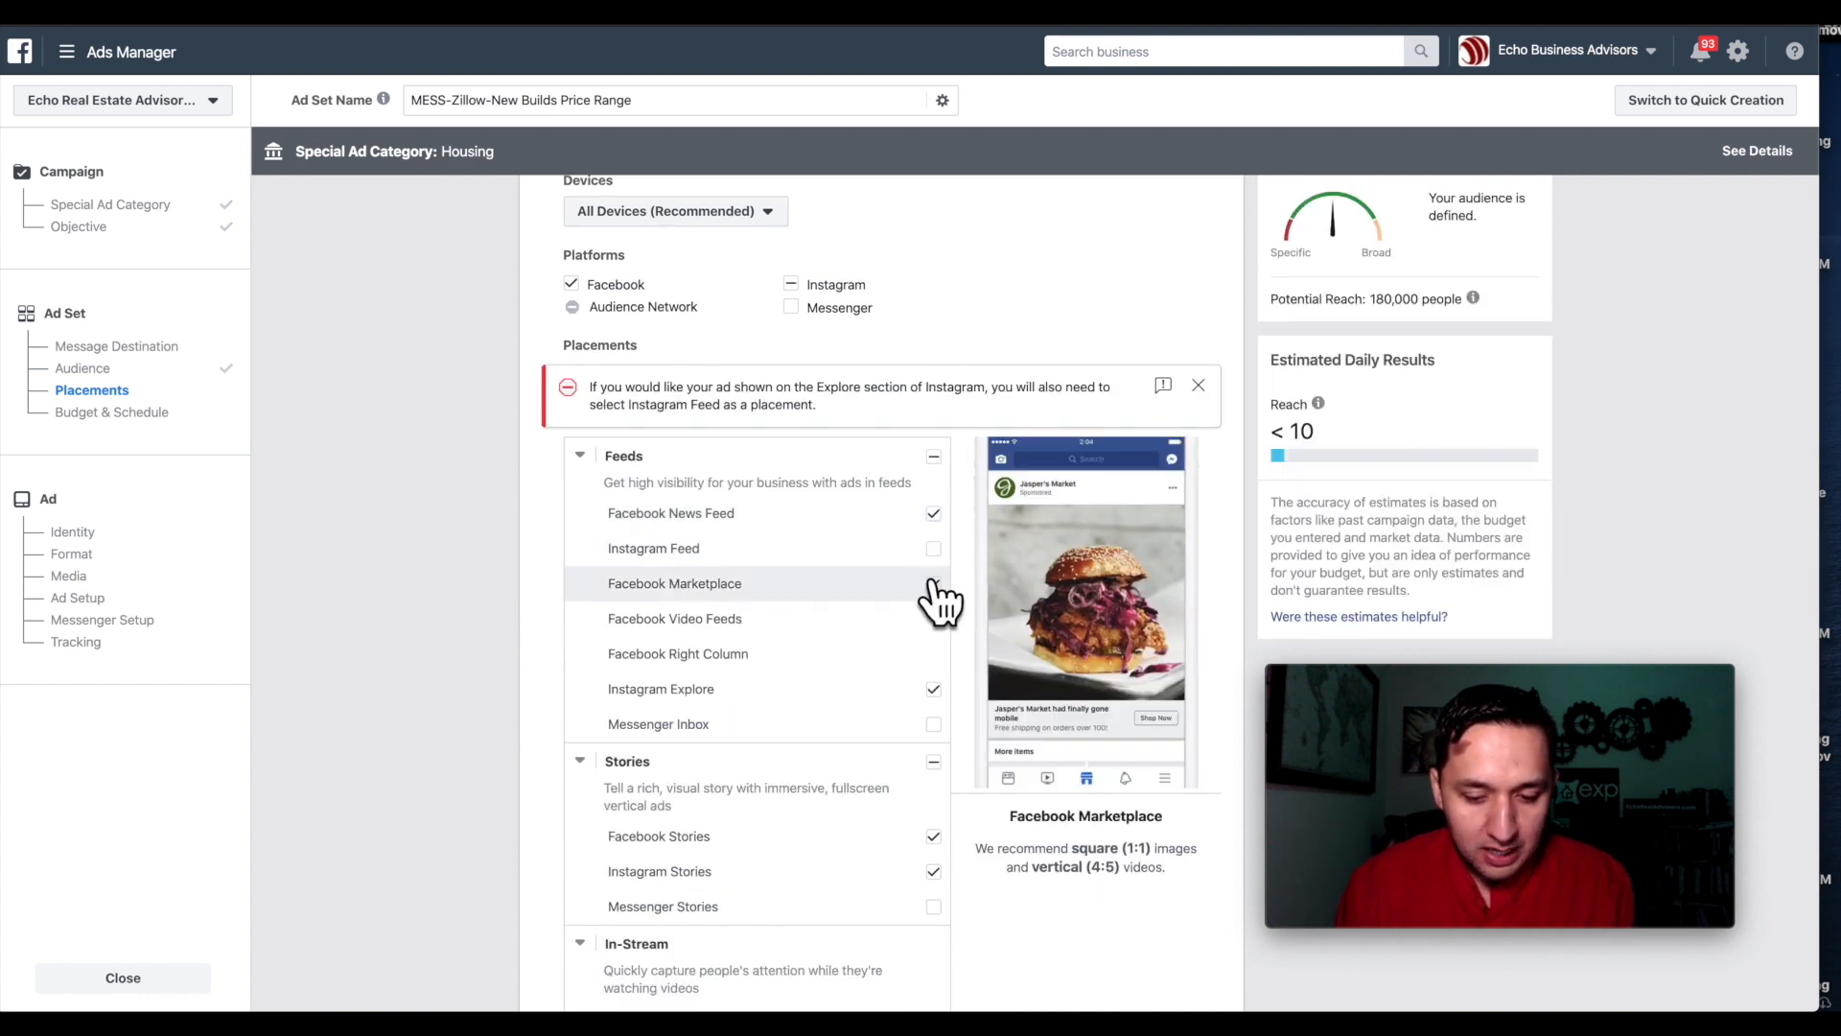
pyautogui.click(940, 581)
pyautogui.scroll(-1, 941, 581)
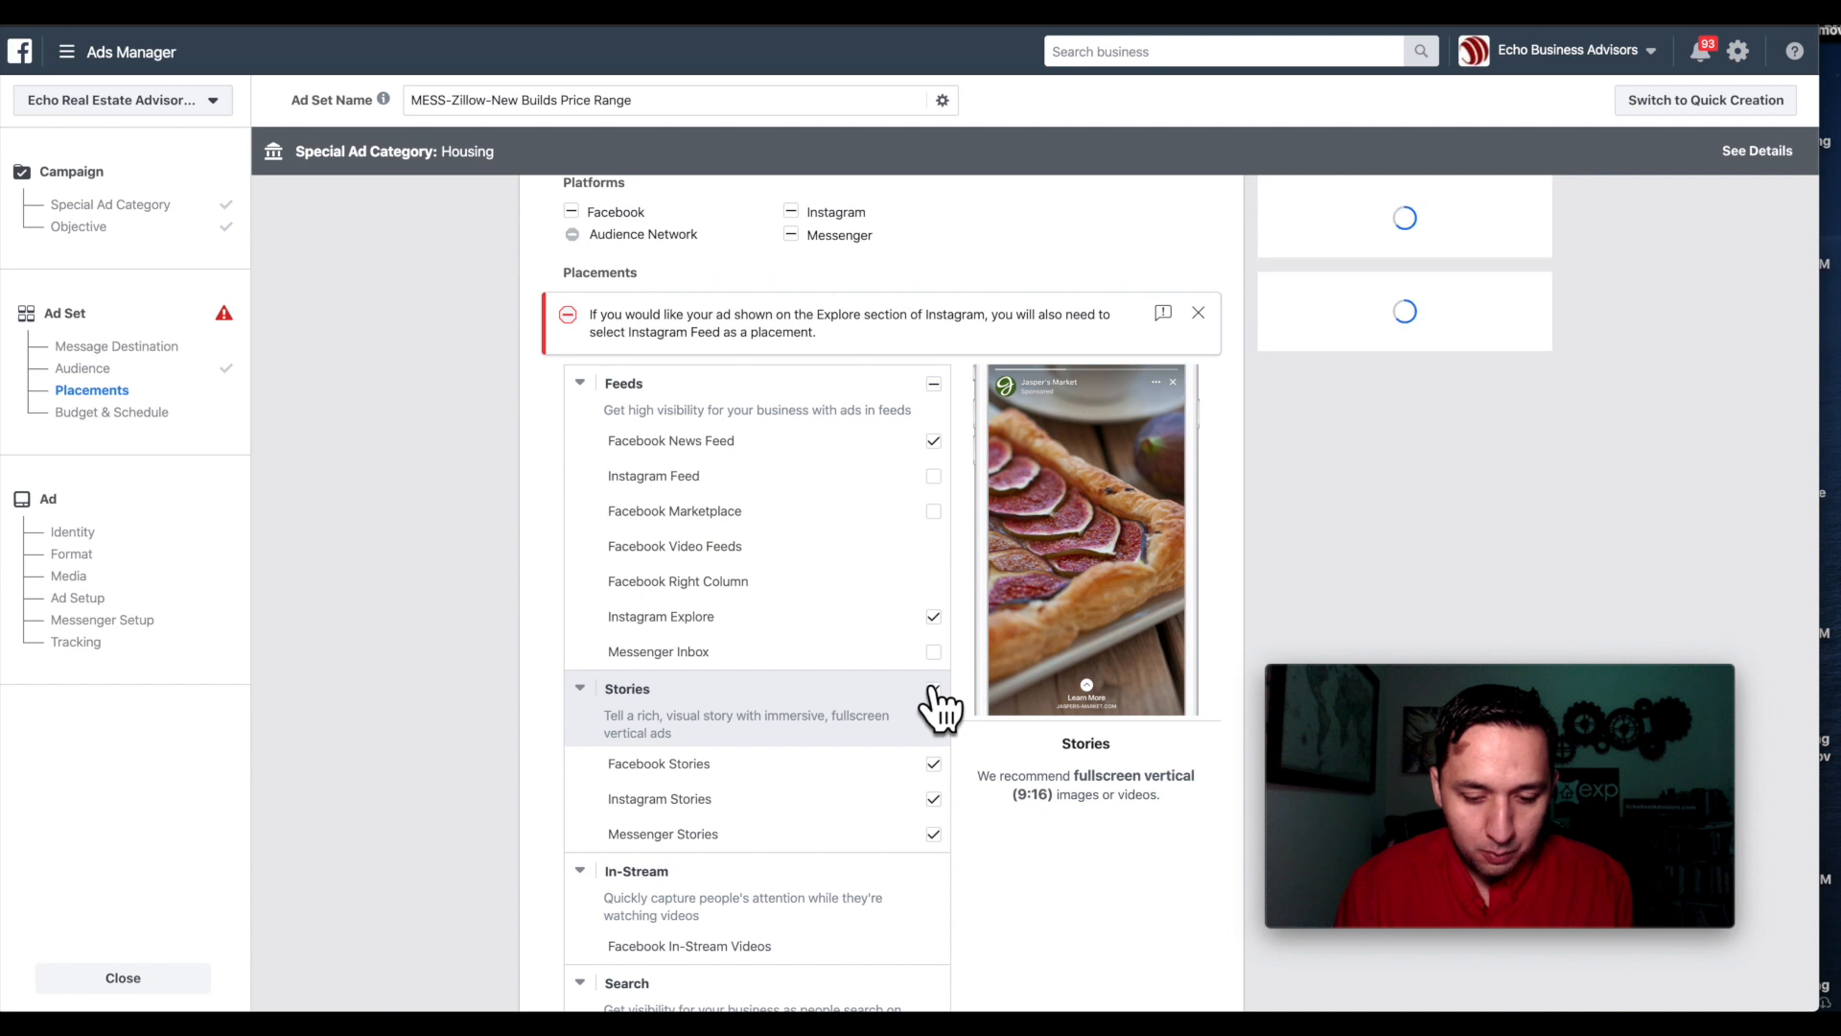
pyautogui.scroll(-2, 930, 686)
pyautogui.click(930, 578)
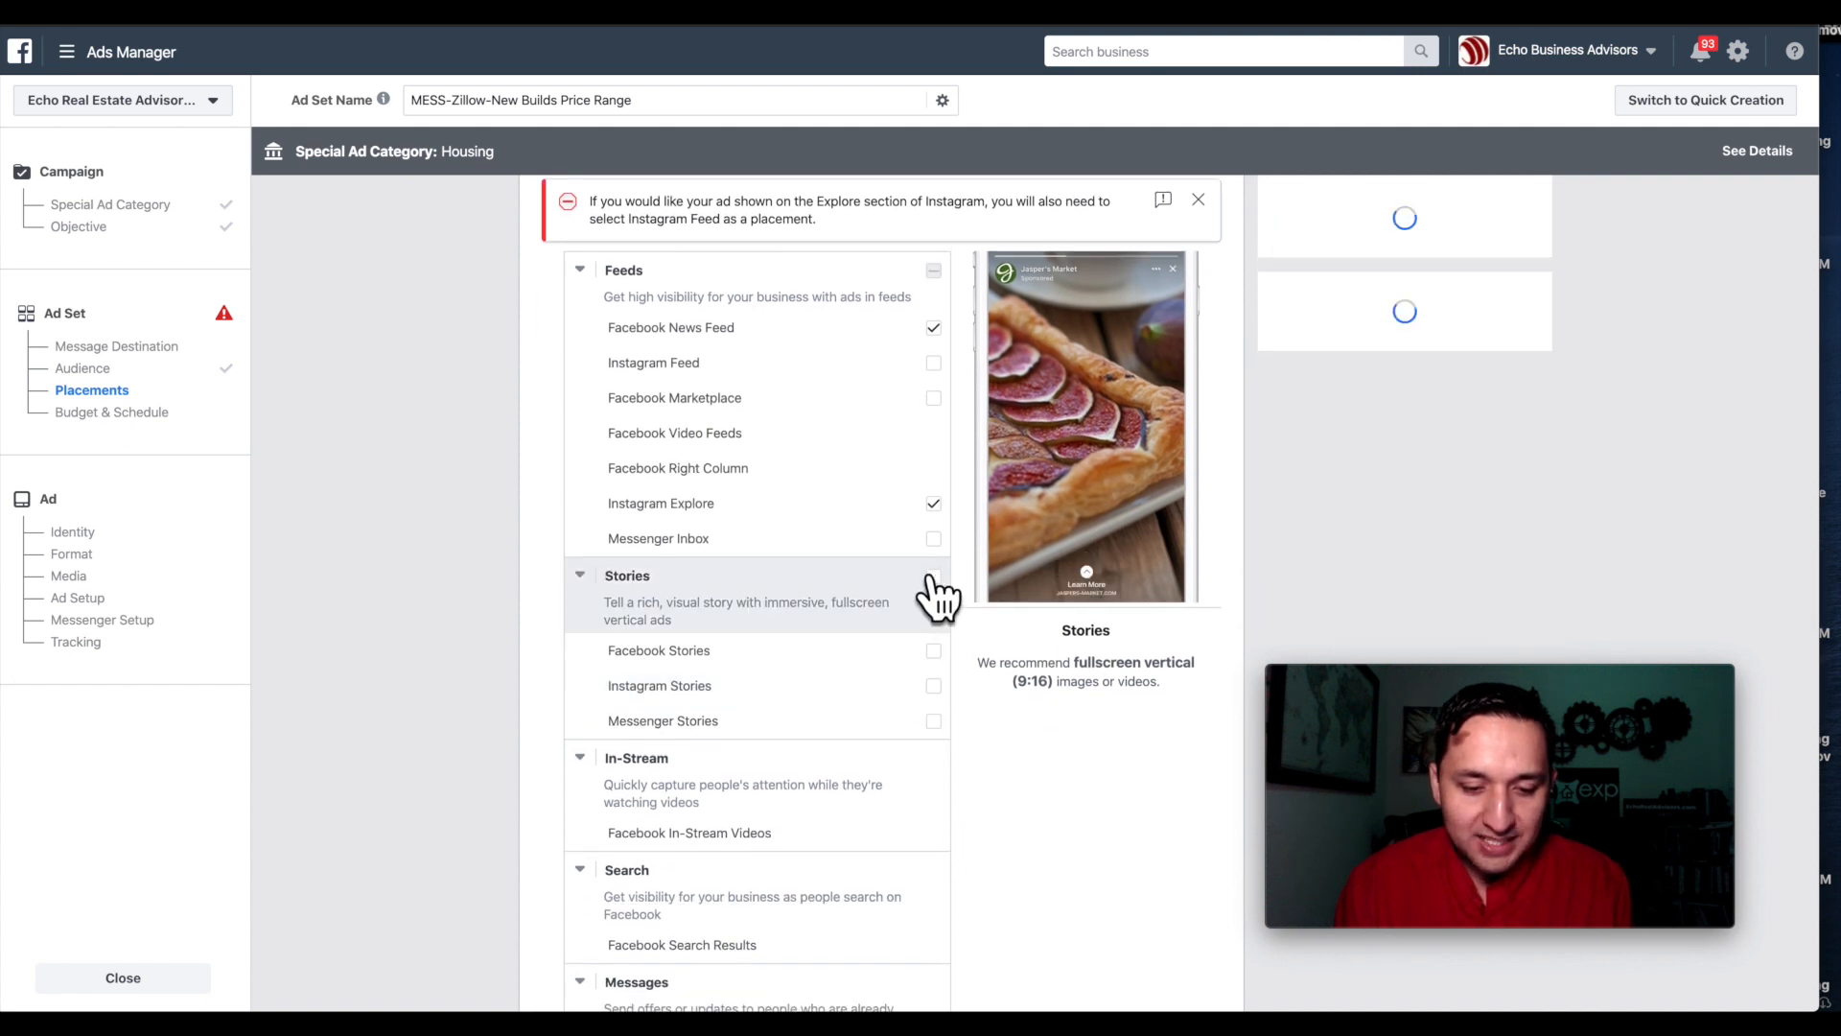
pyautogui.scroll(-7, 938, 580)
pyautogui.scroll(3, 938, 580)
pyautogui.scroll(5, 938, 577)
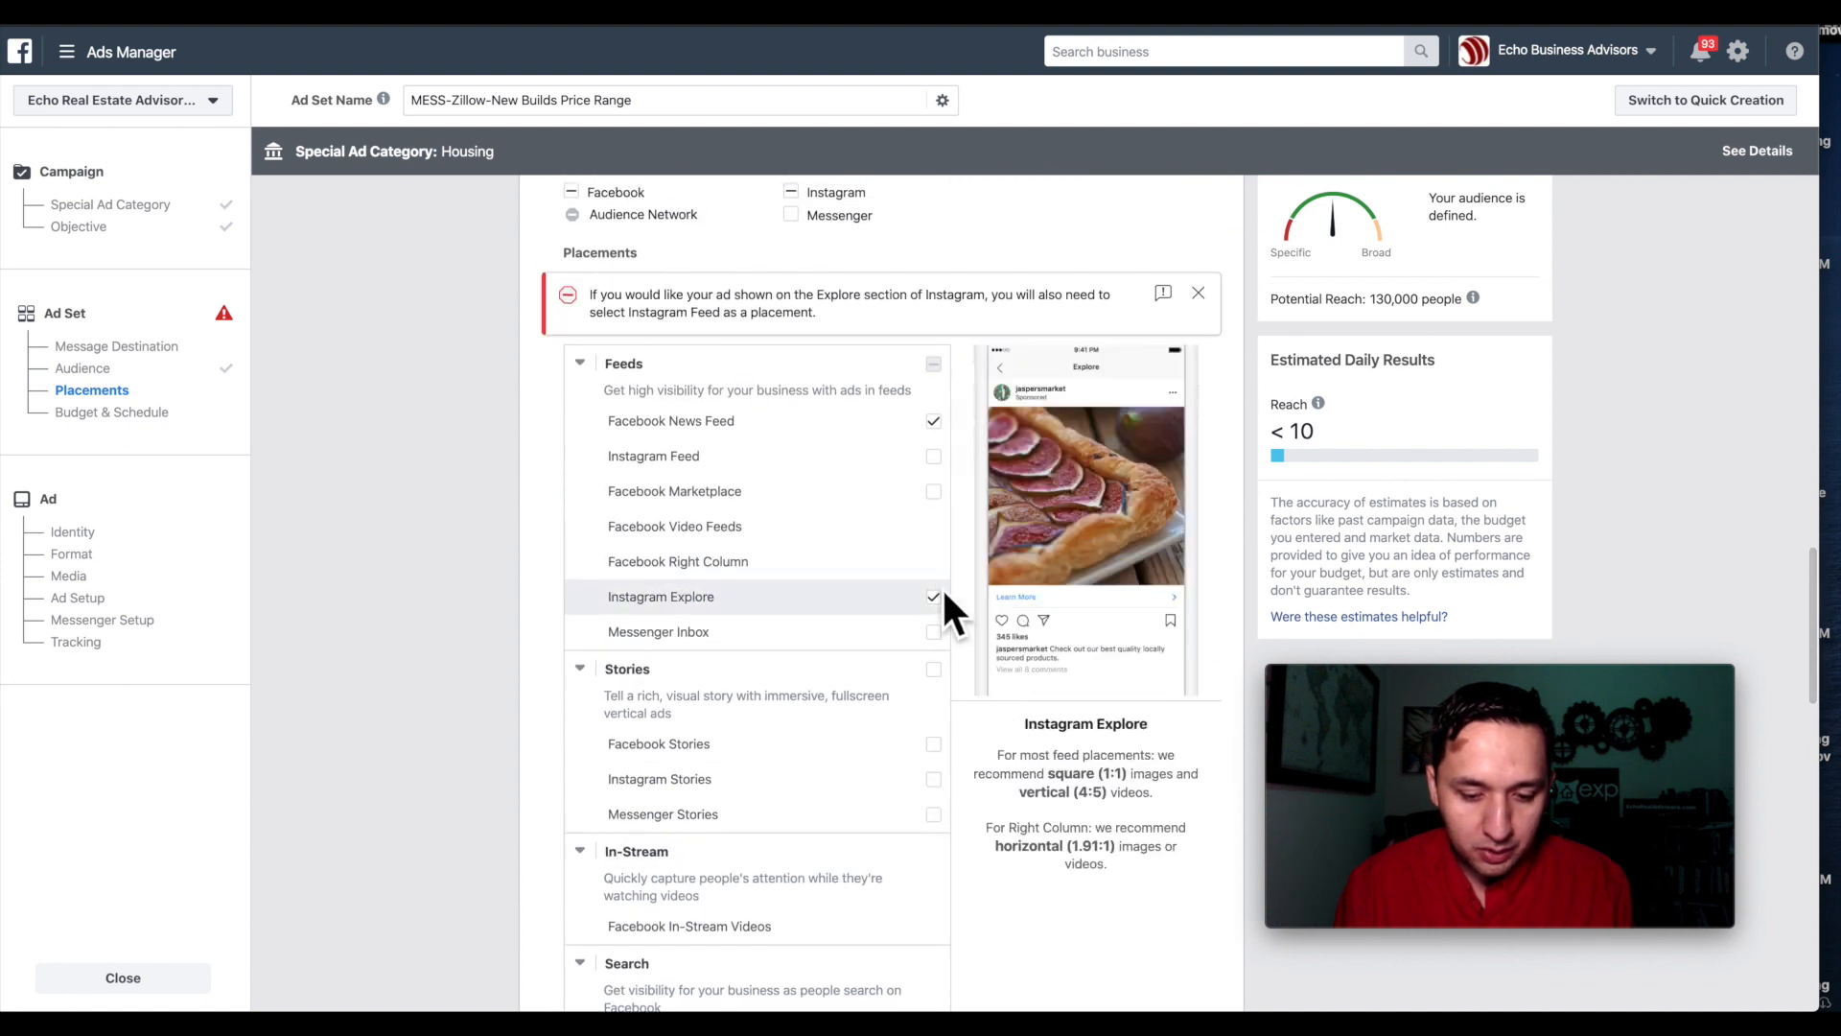
pyautogui.click(930, 597)
pyautogui.scroll(-5, 938, 604)
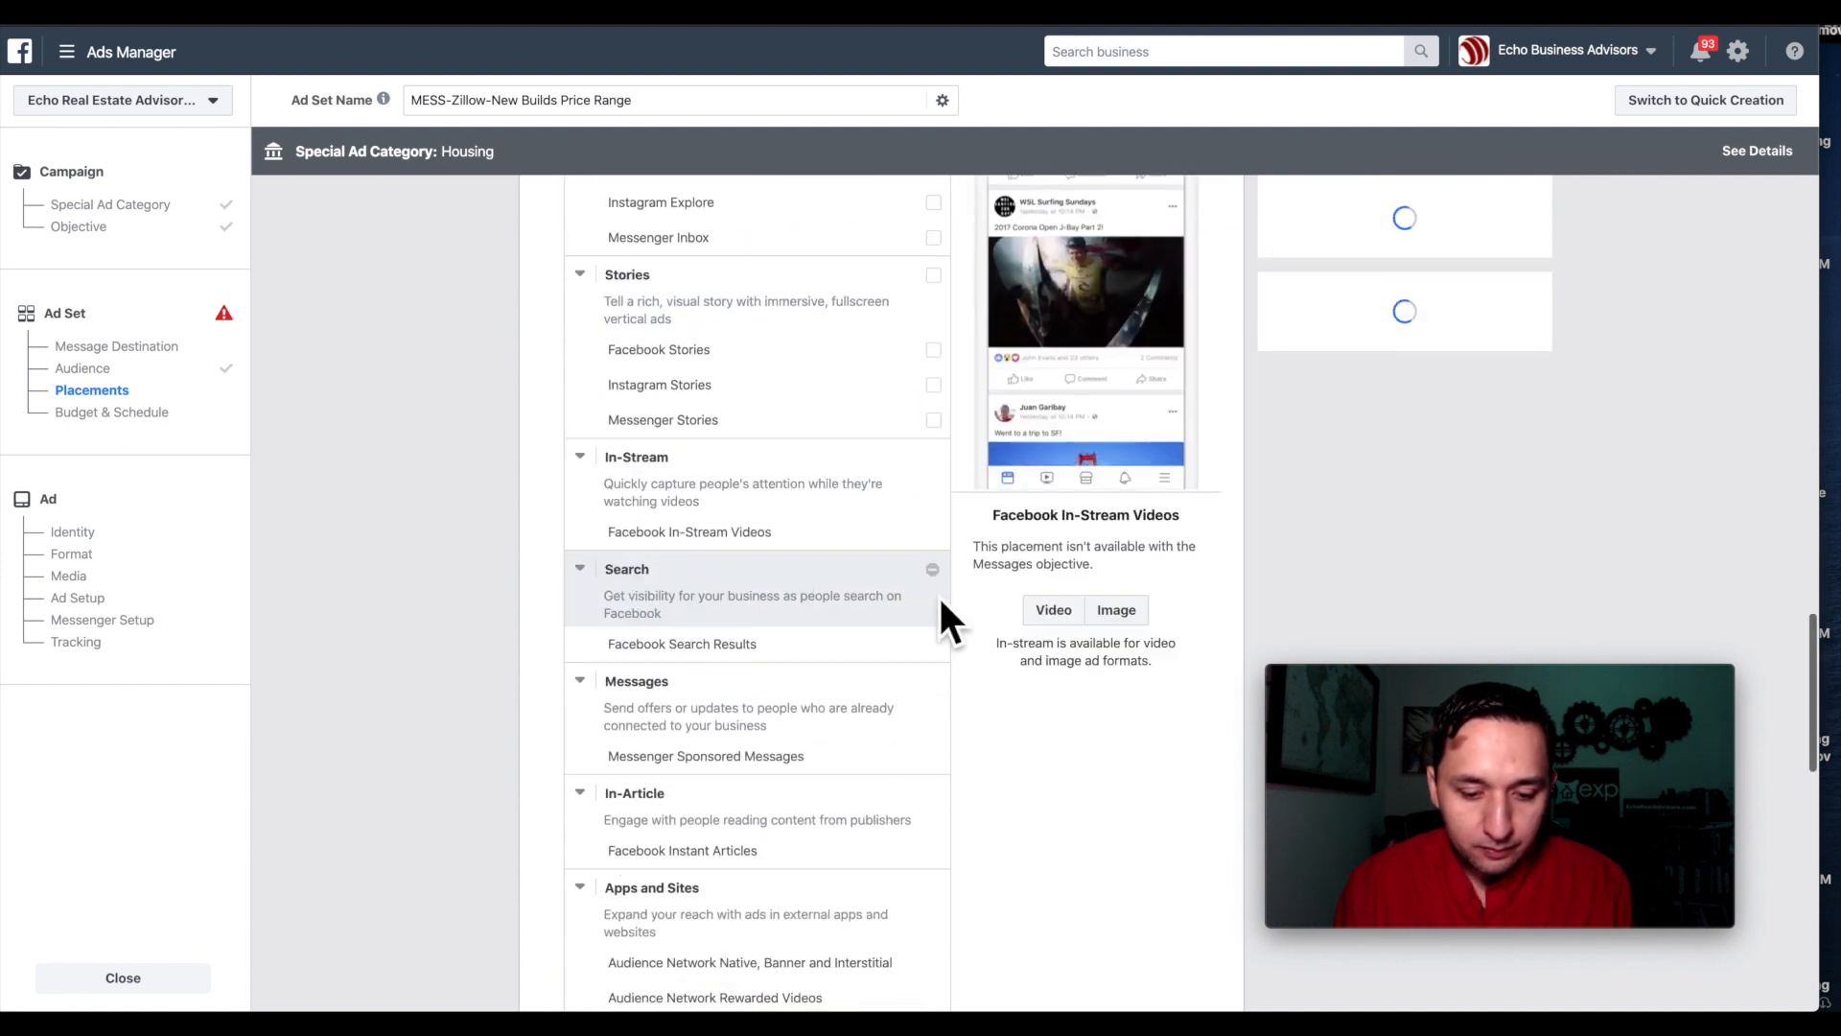
pyautogui.scroll(-6, 940, 605)
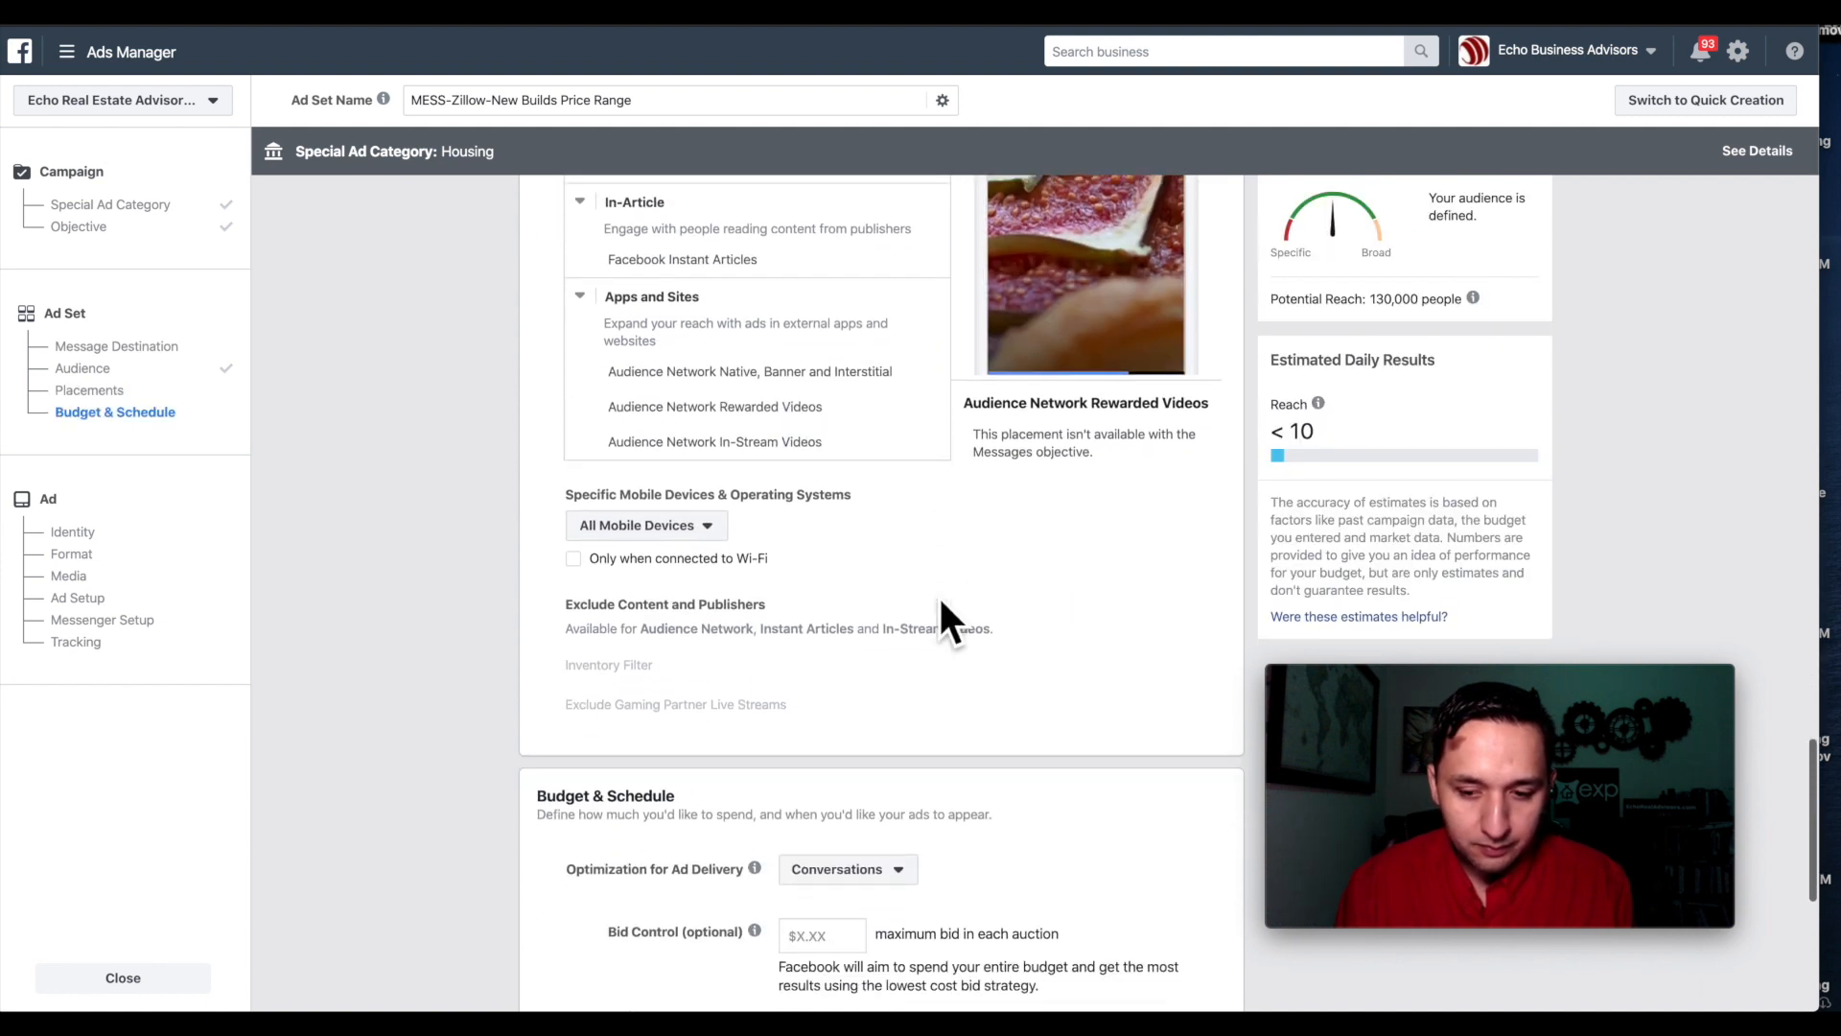
# Keep Conversations as the delivery optimization on the $20.00 daily budget and continue to the ad.
pyautogui.scroll(-4, 940, 603)
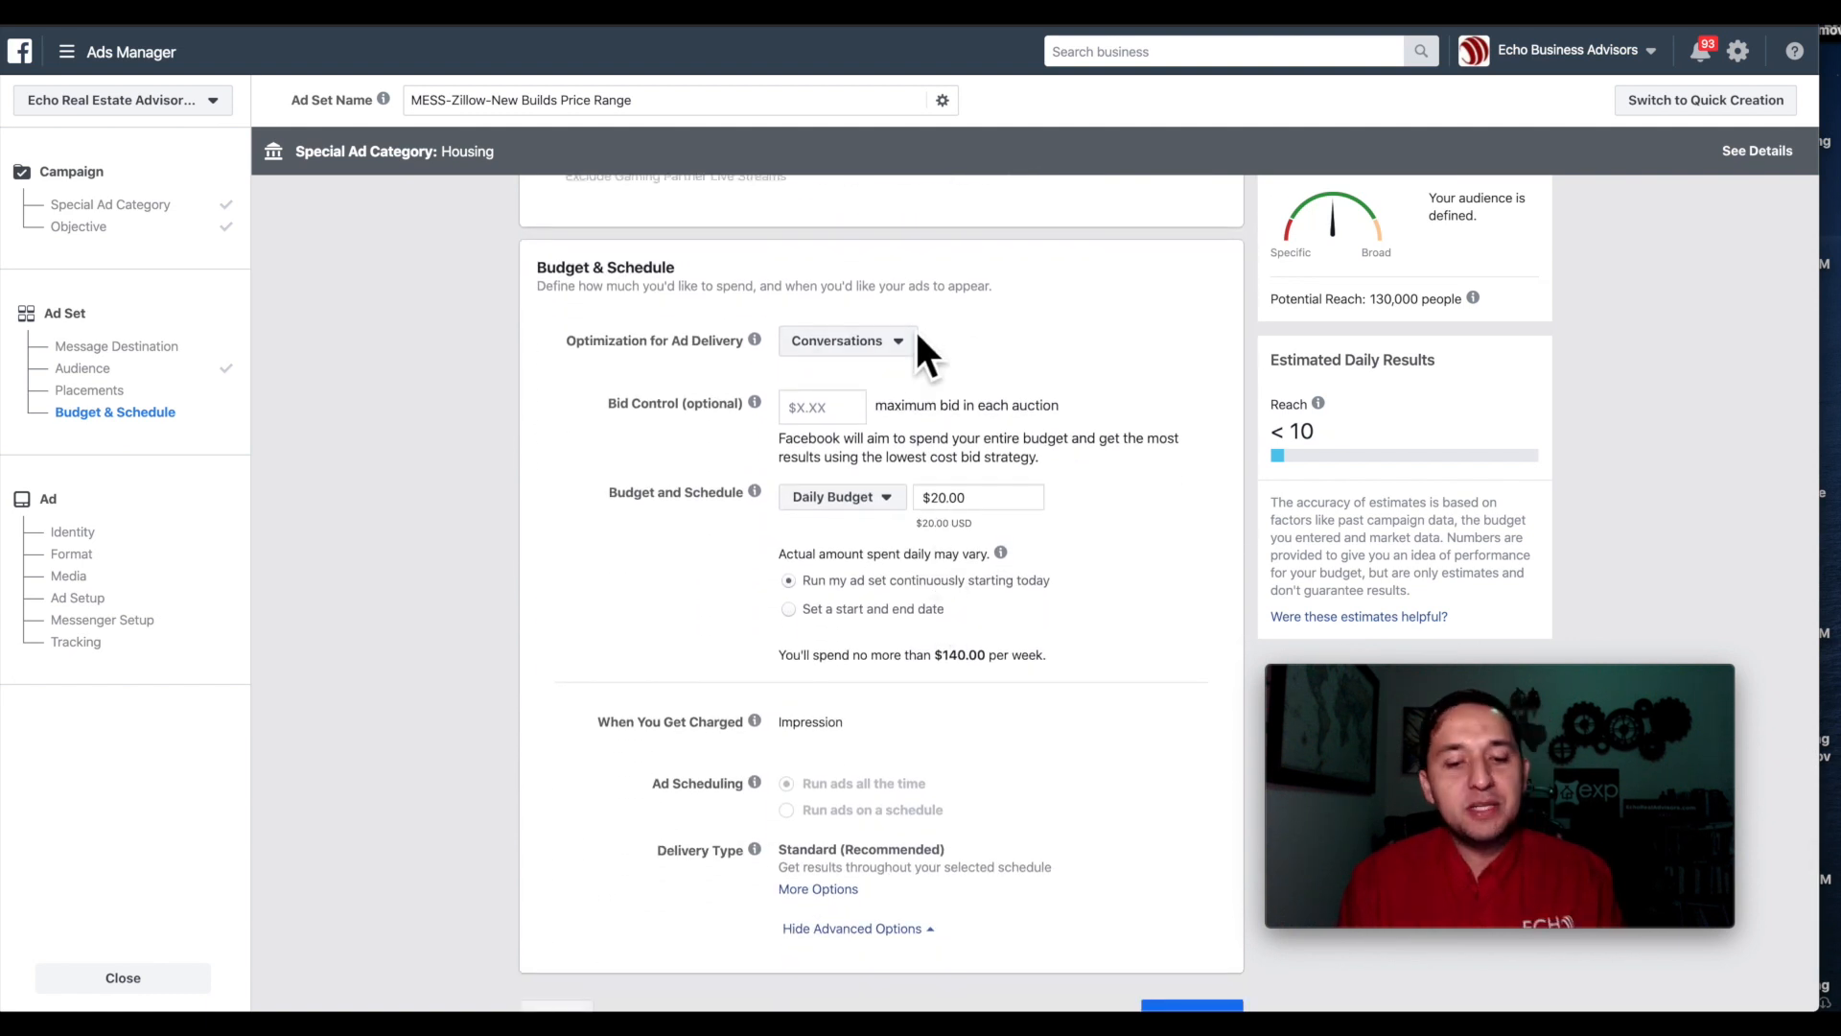
pyautogui.click(871, 348)
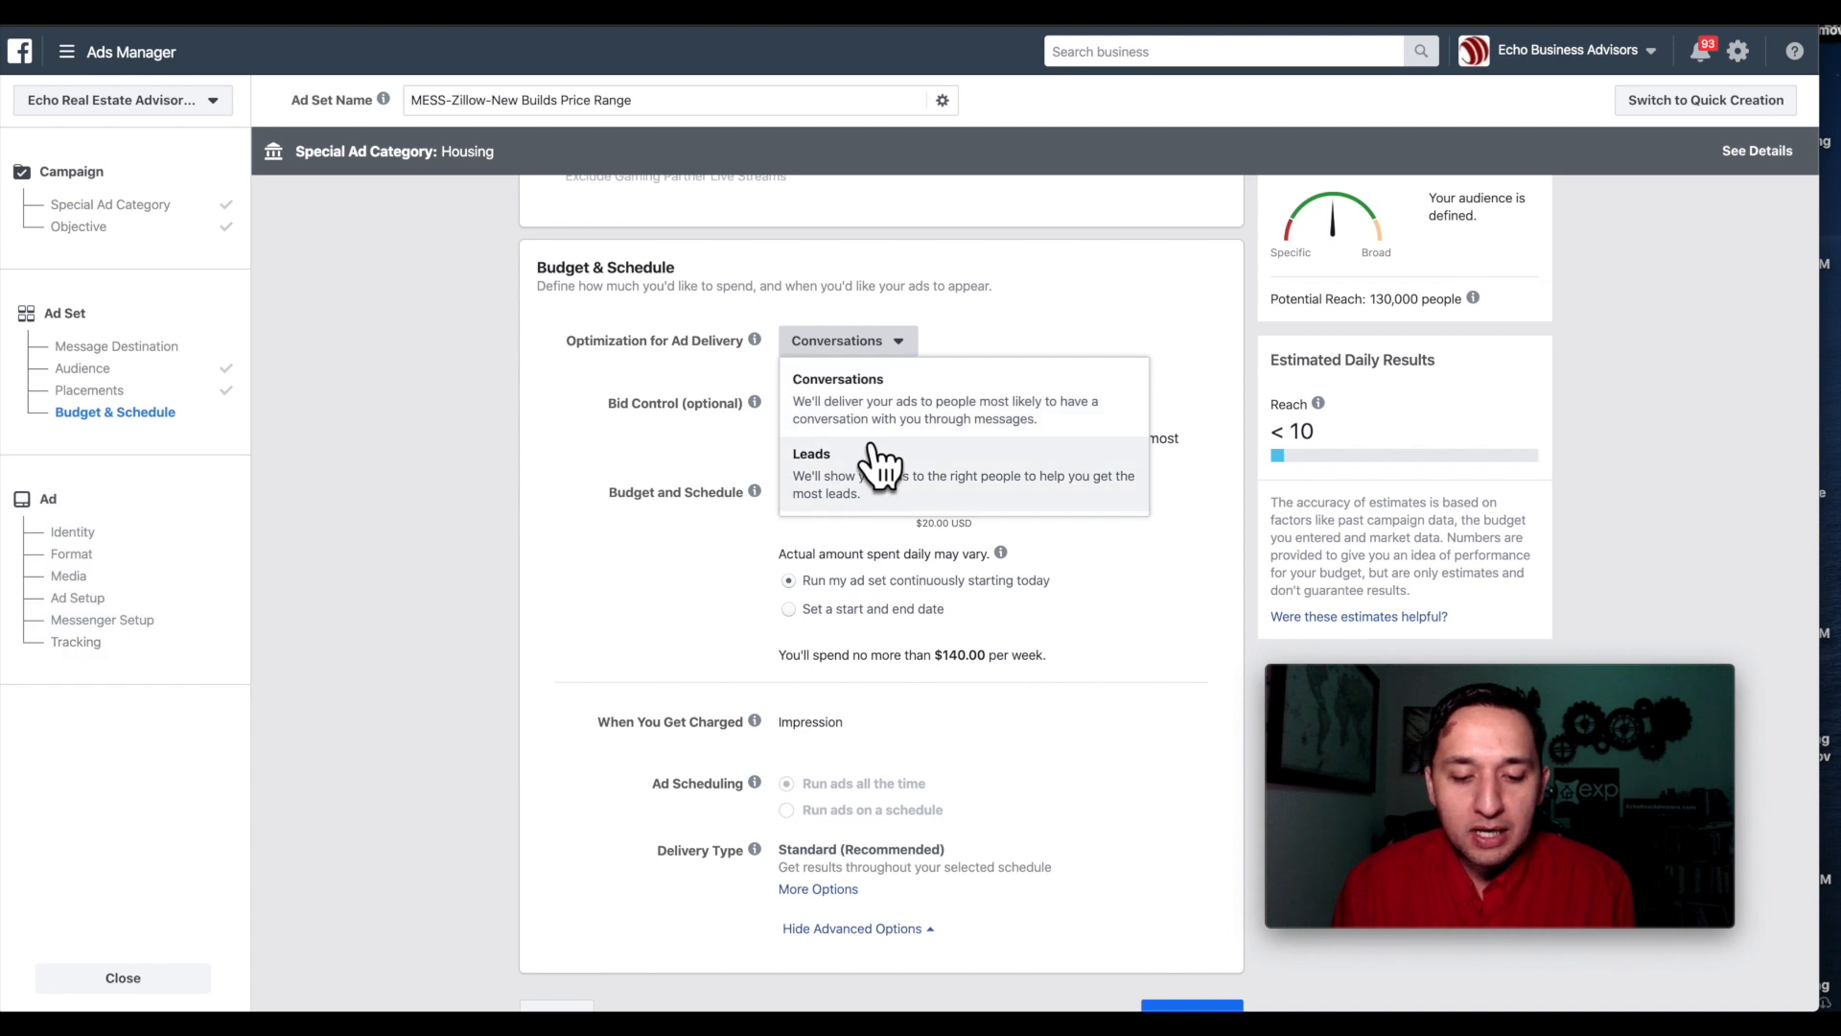
pyautogui.click(857, 408)
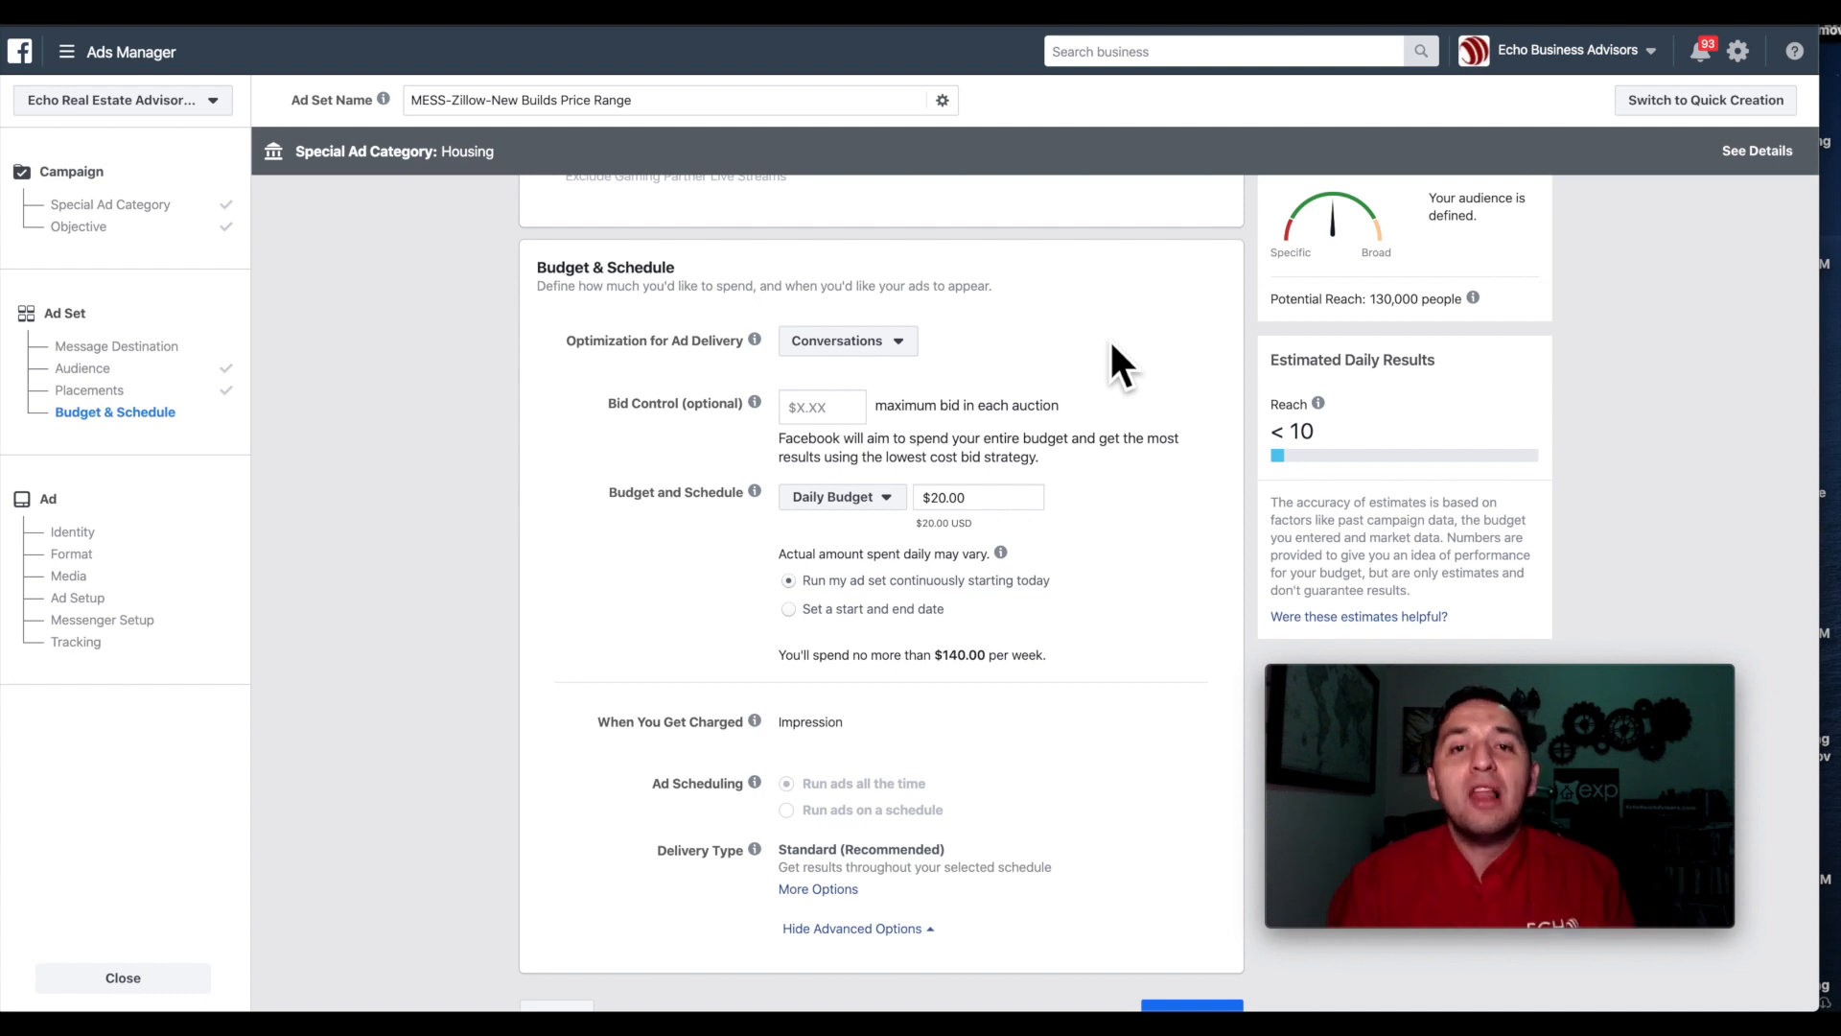
pyautogui.scroll(-1, 1112, 345)
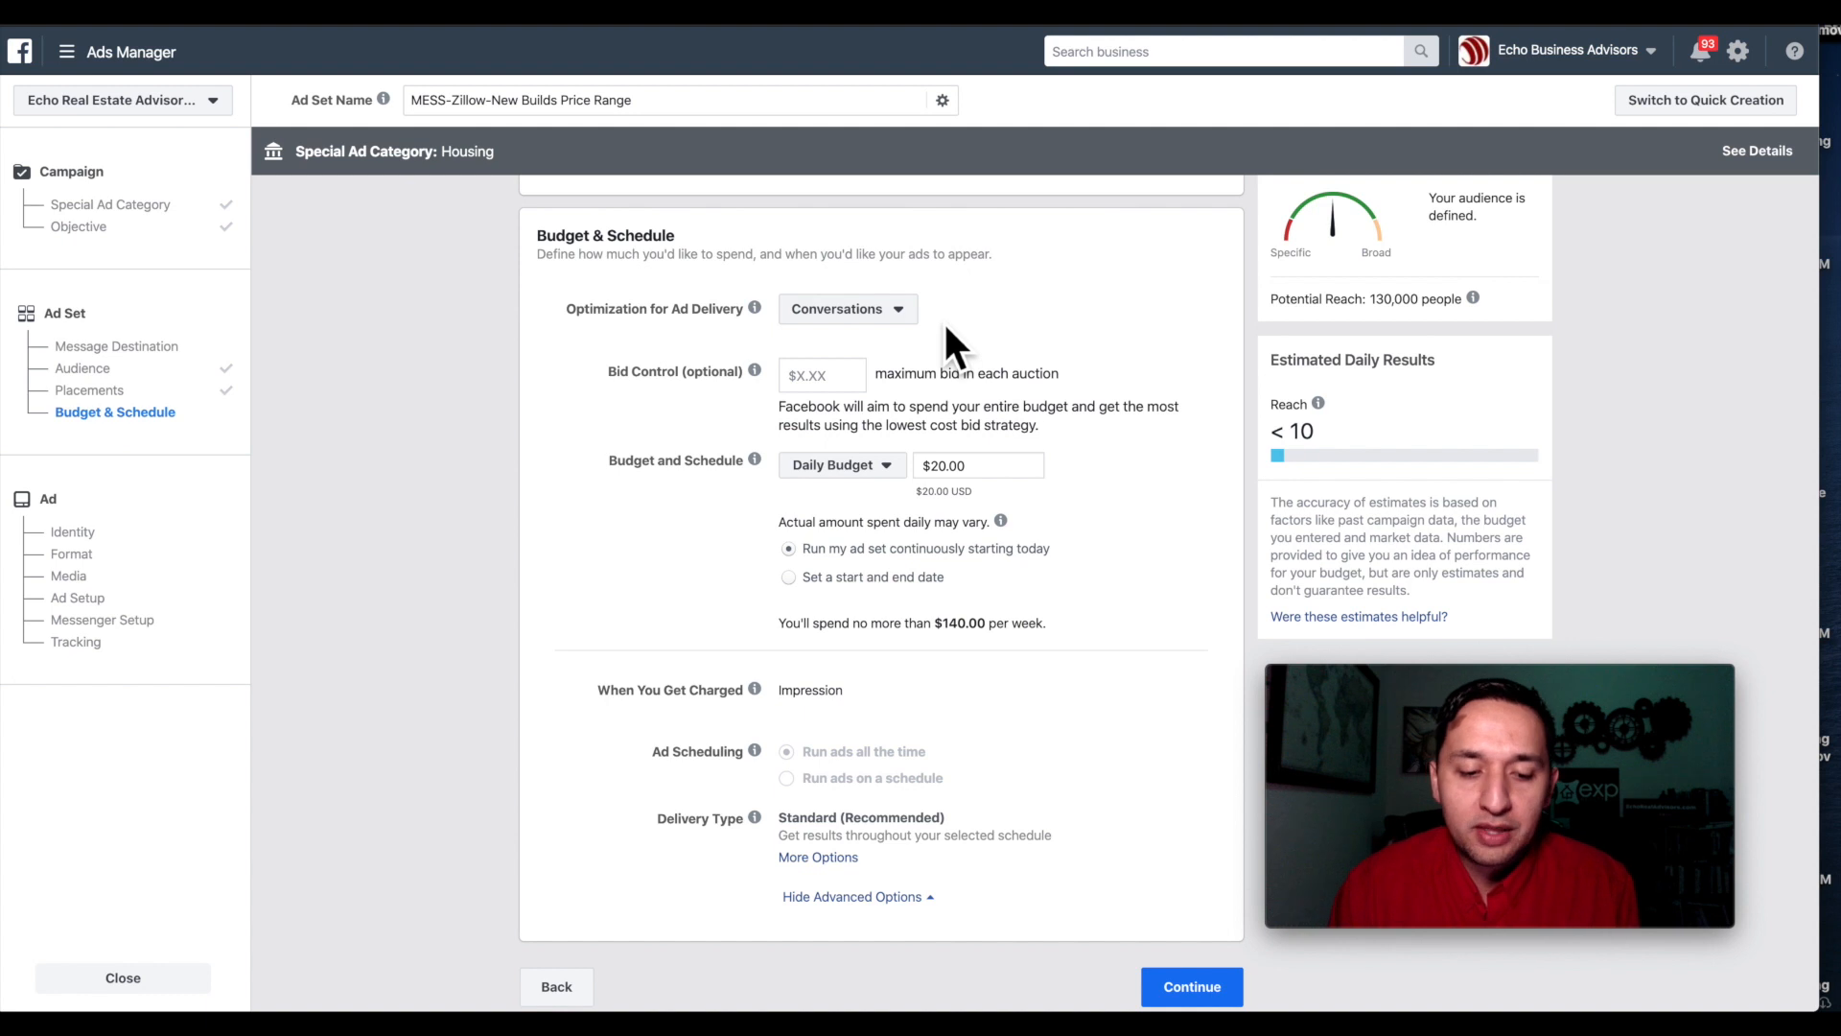
pyautogui.scroll(-1, 952, 337)
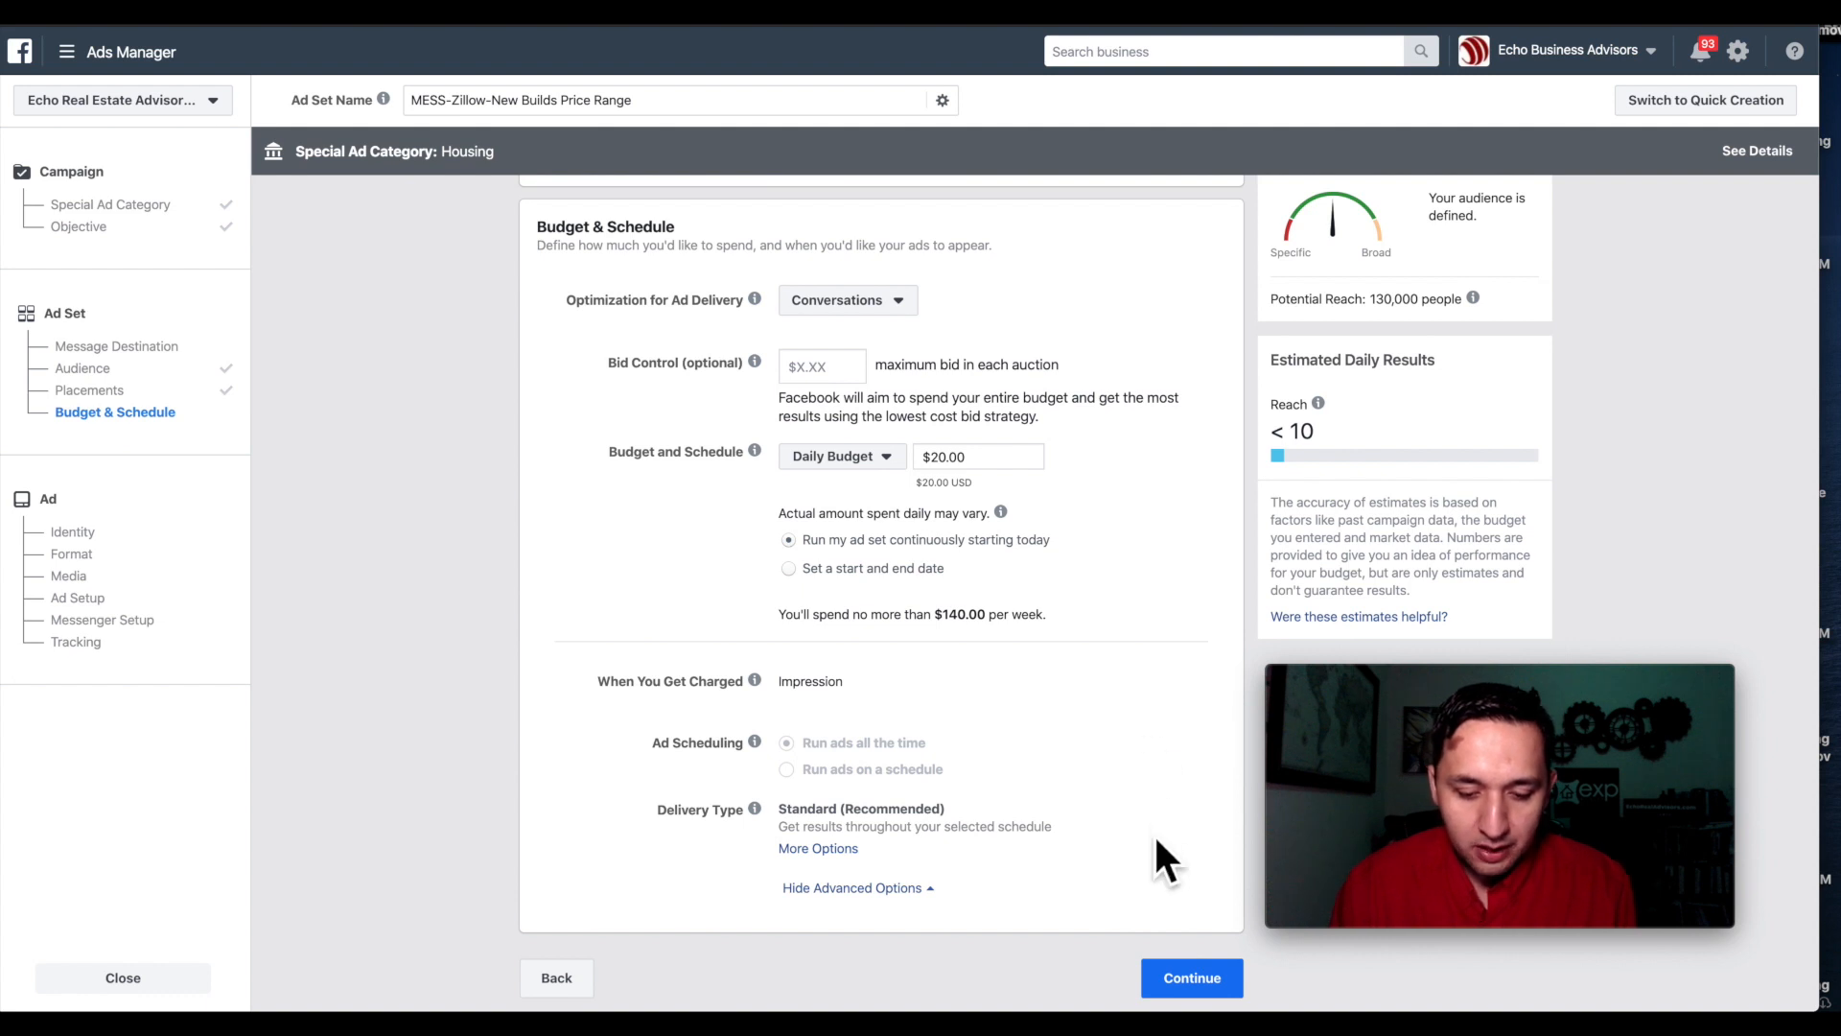
pyautogui.click(1193, 978)
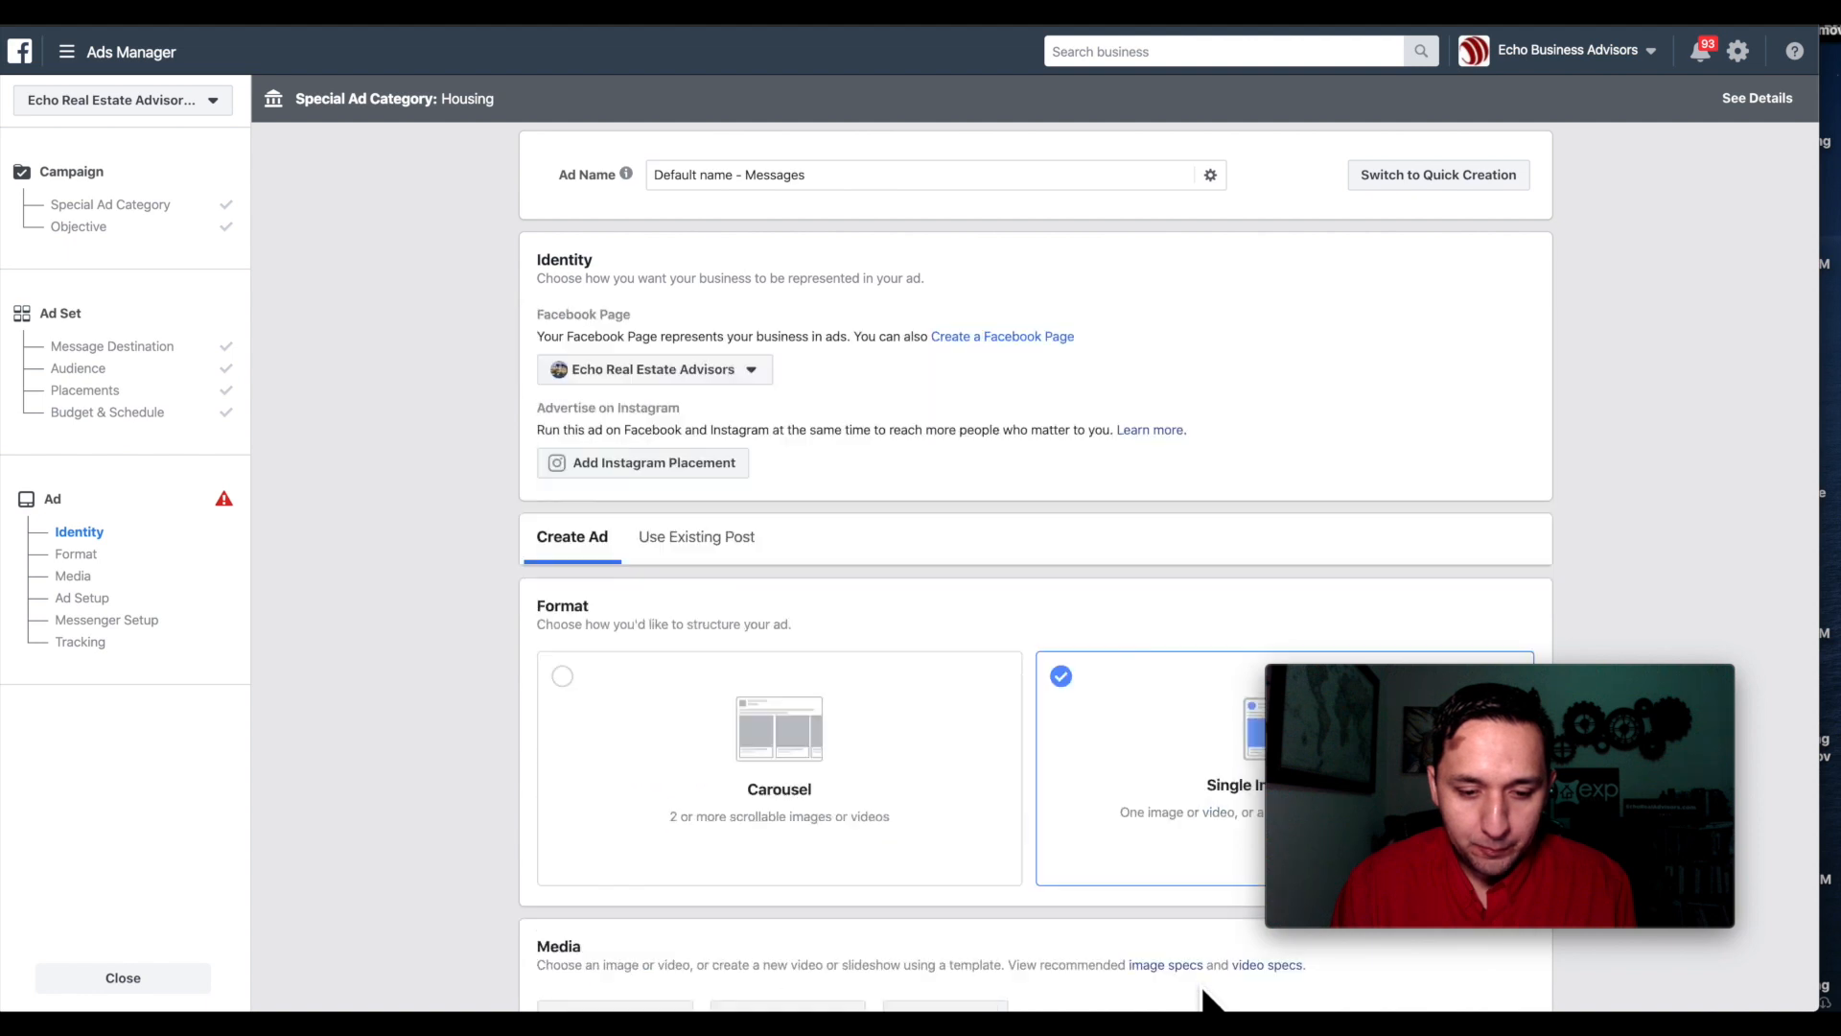
# Replace the default ad name with 'MESS-Zillow-New Builds Price Range'.
pyautogui.click(781, 175)
pyautogui.hotkey('ctrl', 'a')
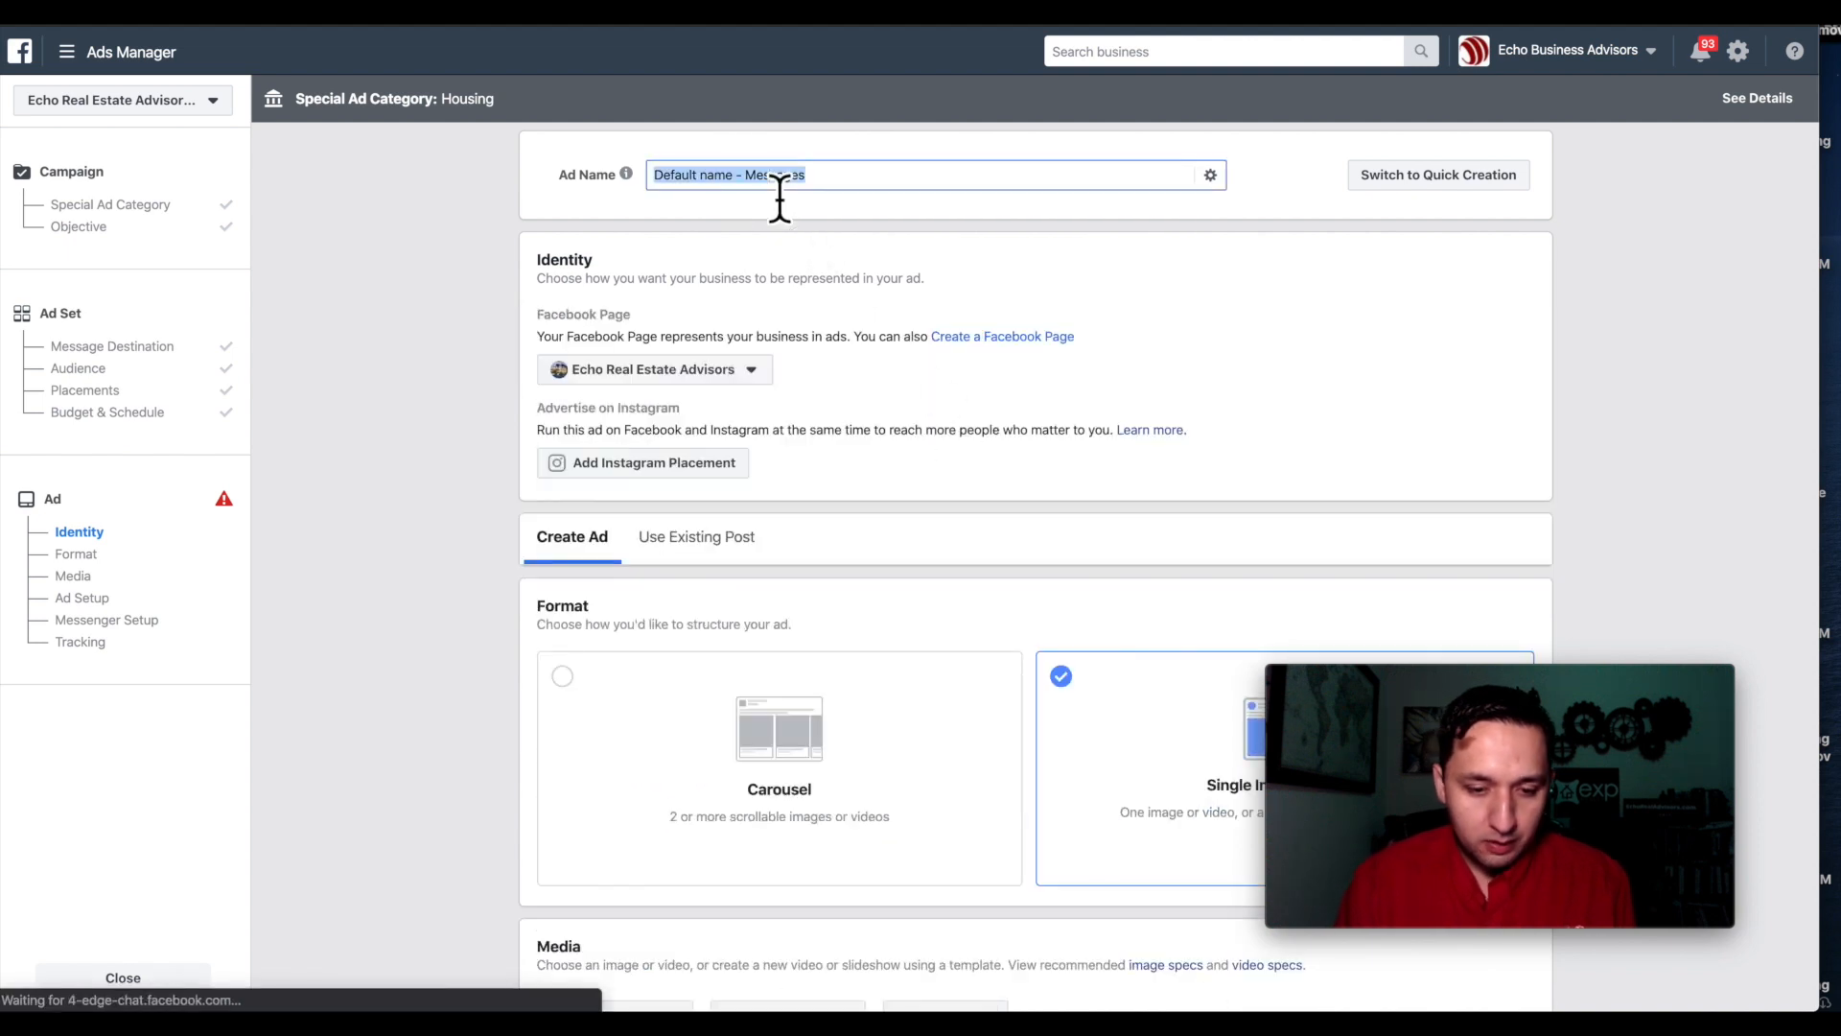
pyautogui.write("MESS-Zillow-New Bill's Price Range")
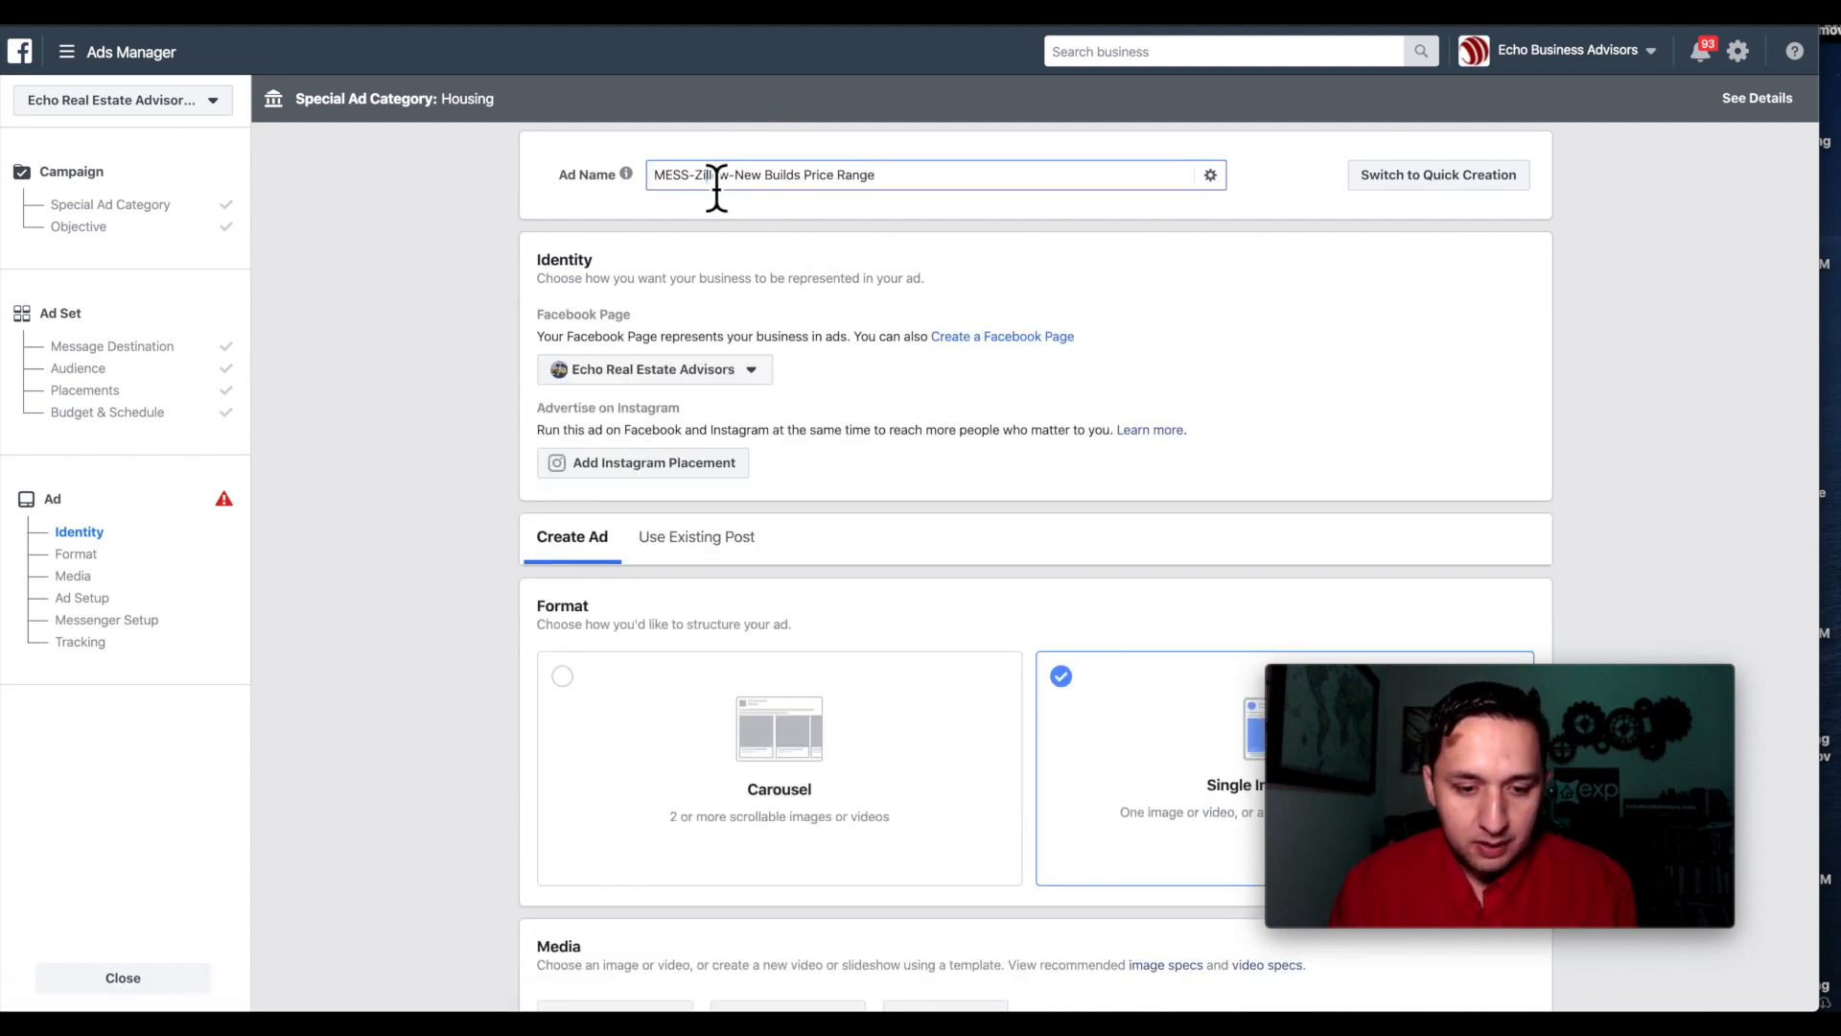
pyautogui.click(513, 225)
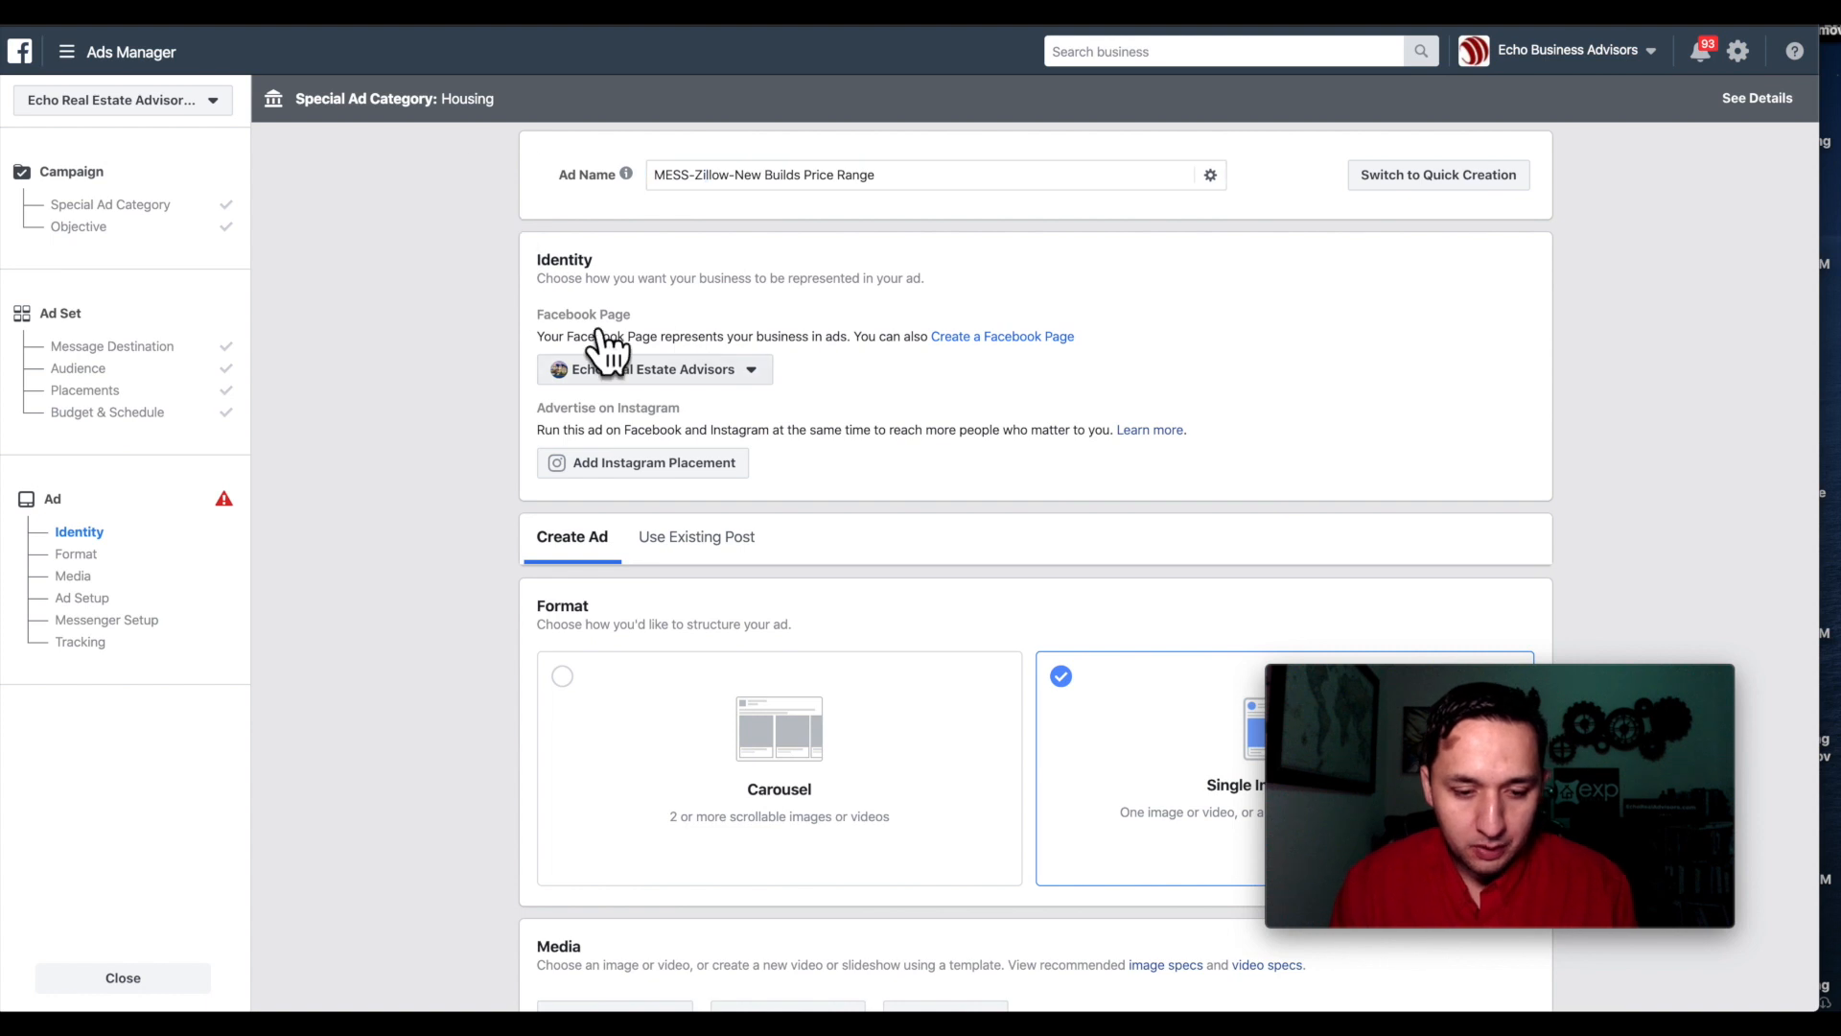
pyautogui.scroll(-3, 868, 395)
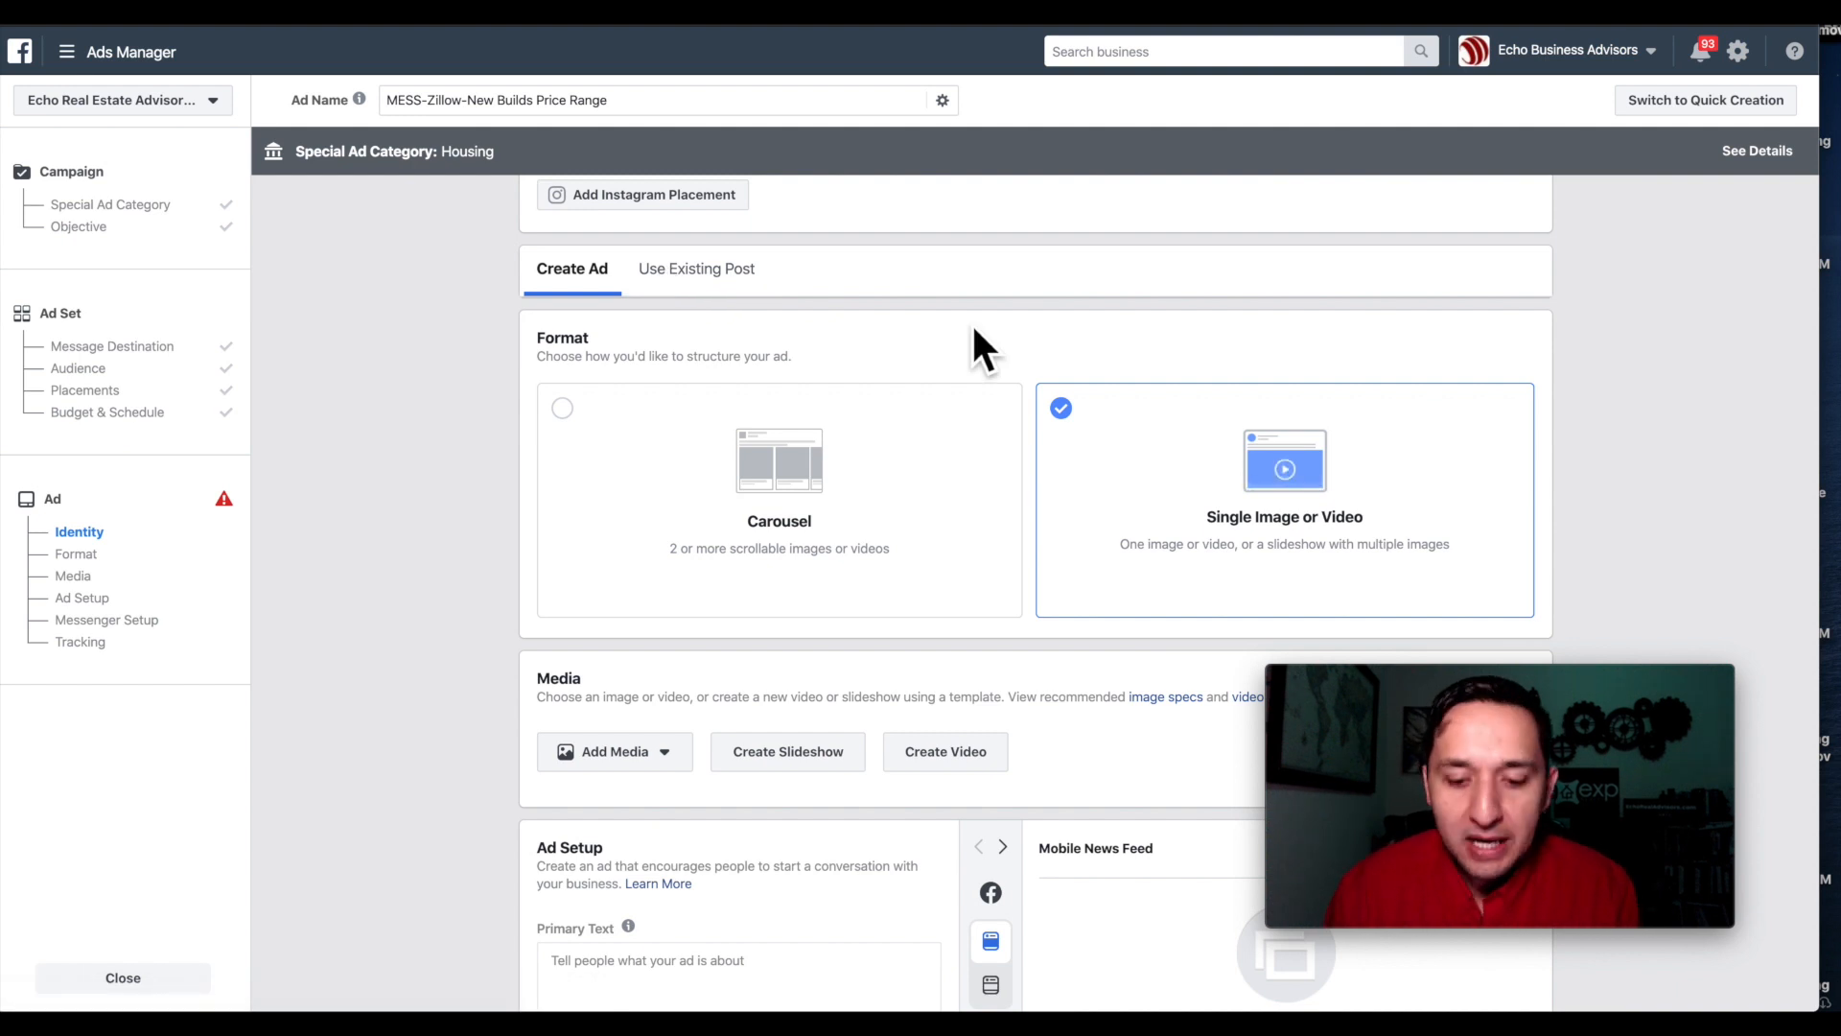
pyautogui.scroll(-1, 973, 328)
pyautogui.scroll(-3, 970, 322)
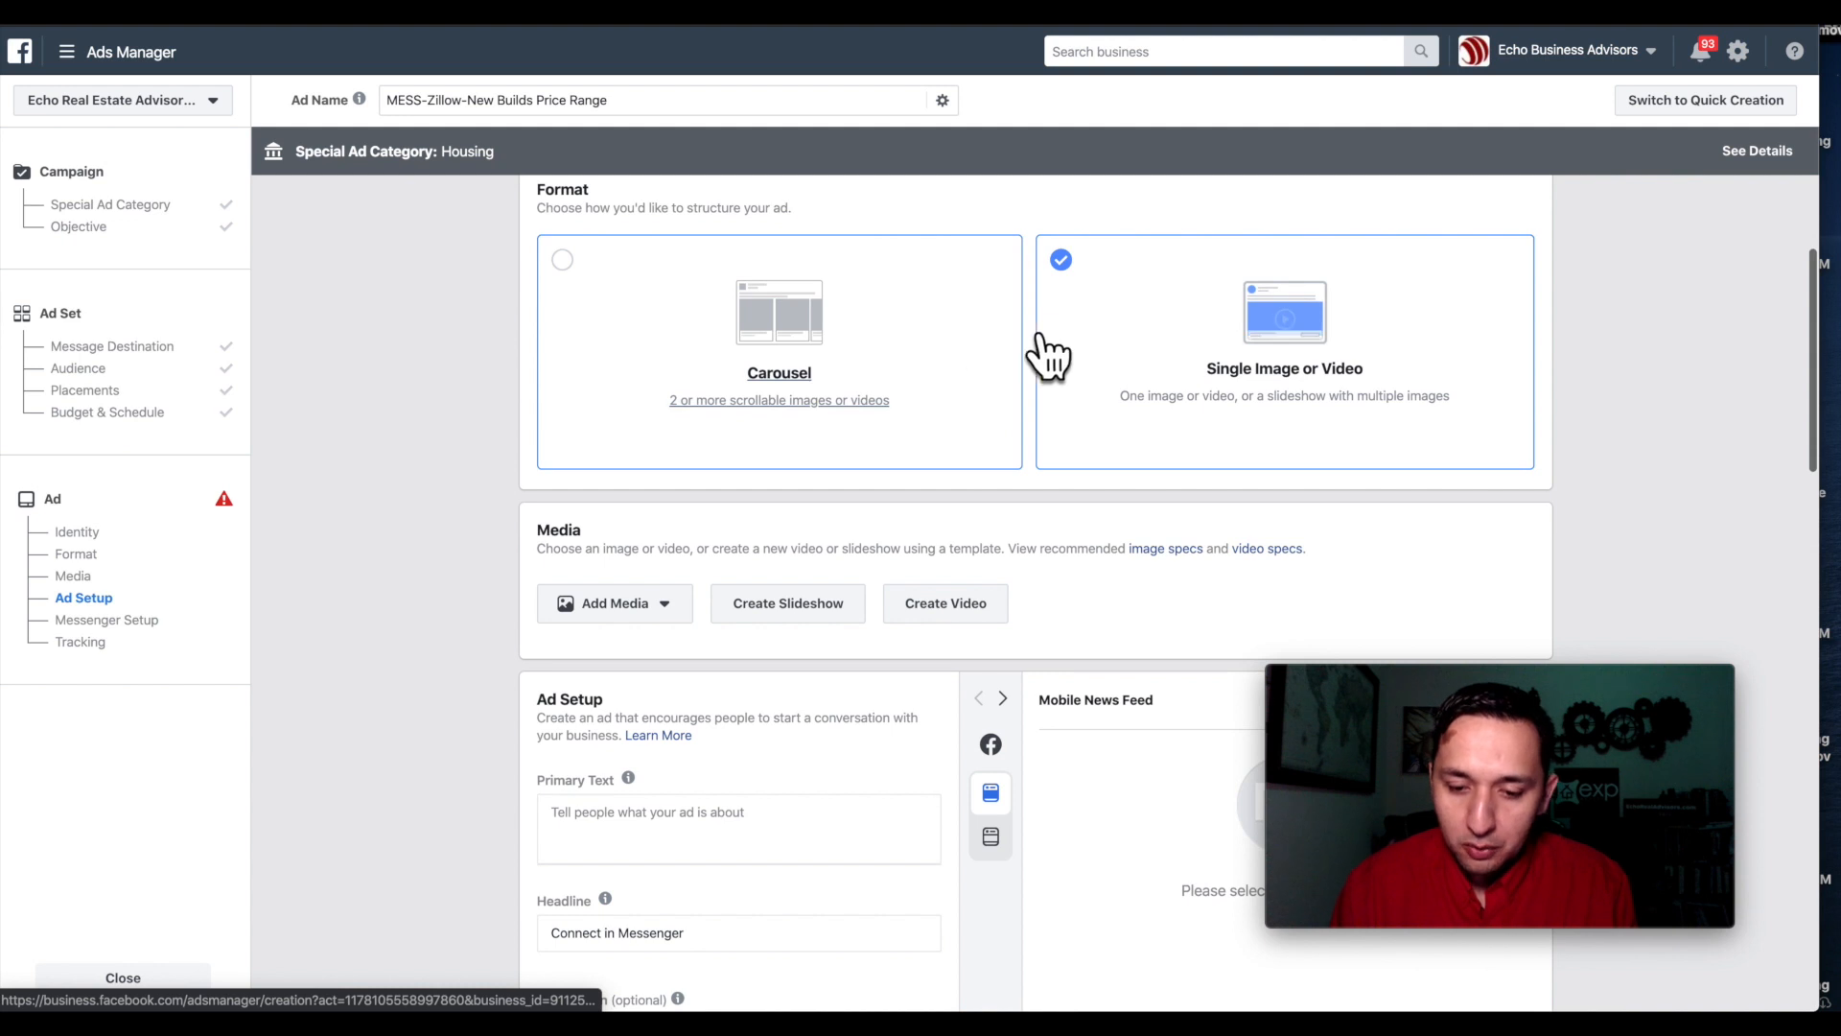
# Add the account image 'Untitled design (3).png' as the ad's media.
pyautogui.click(604, 604)
pyautogui.click(604, 648)
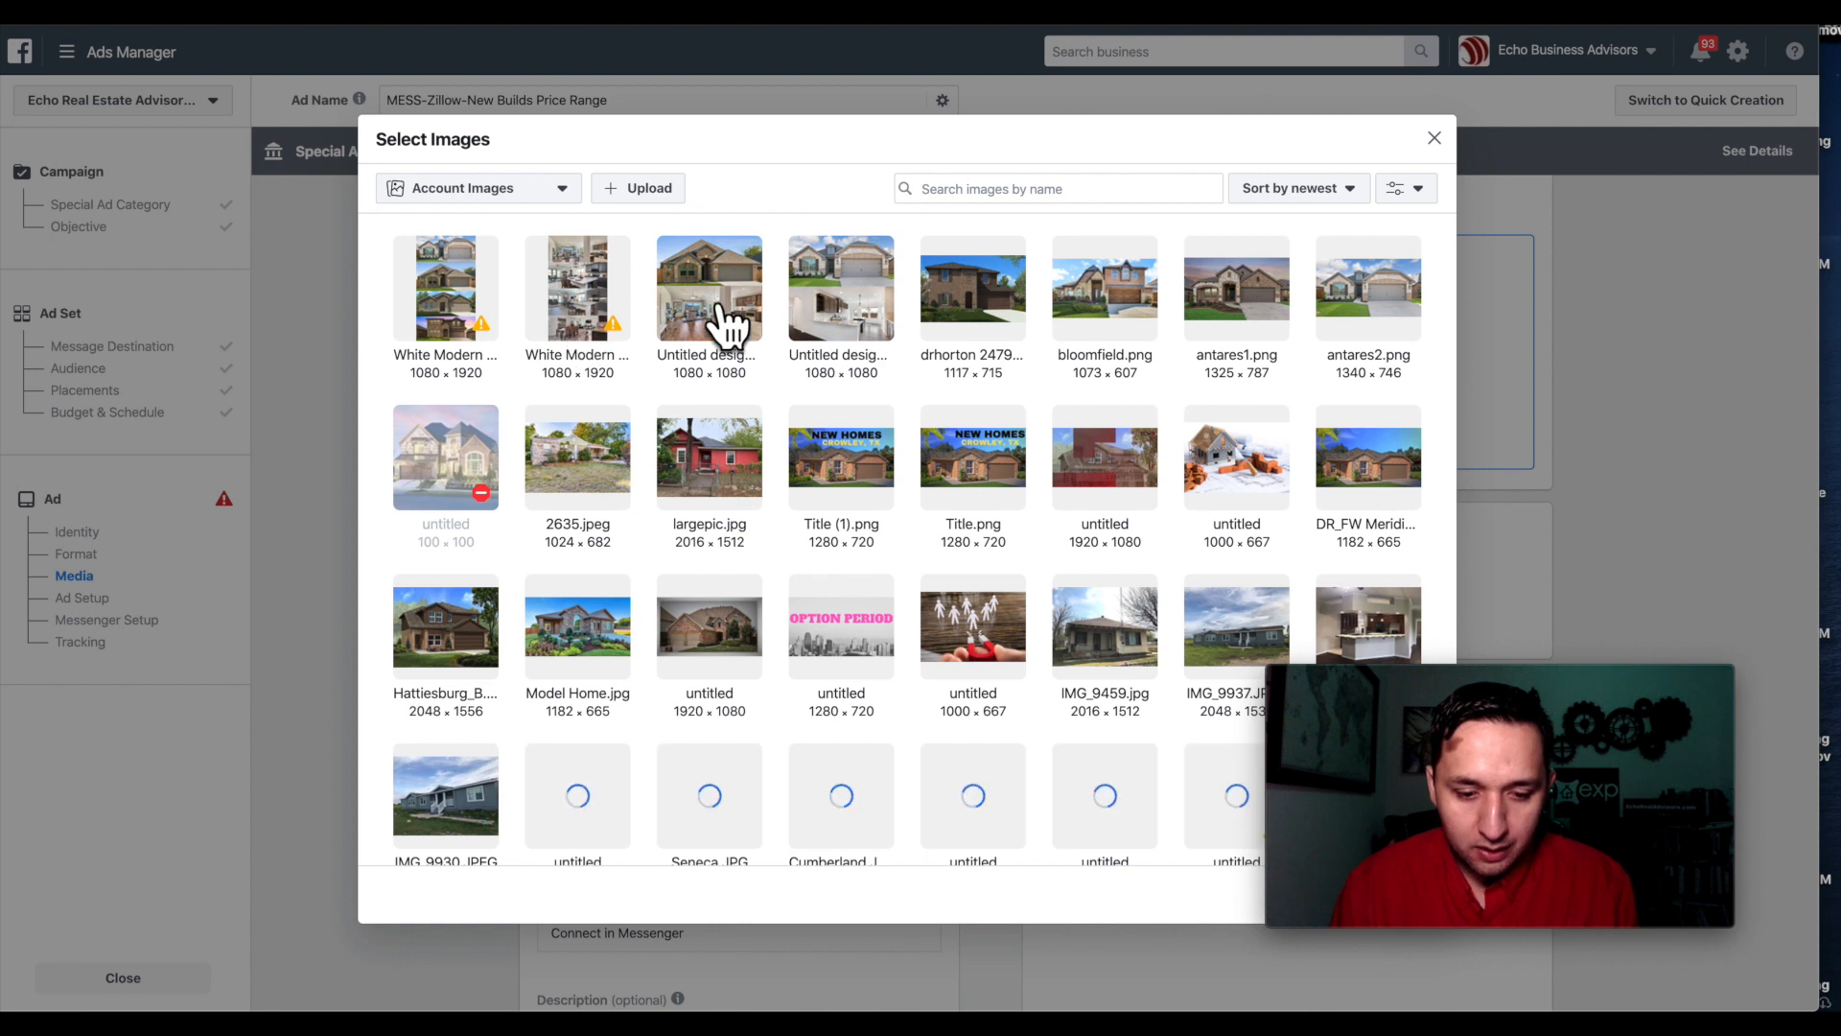
pyautogui.click(866, 296)
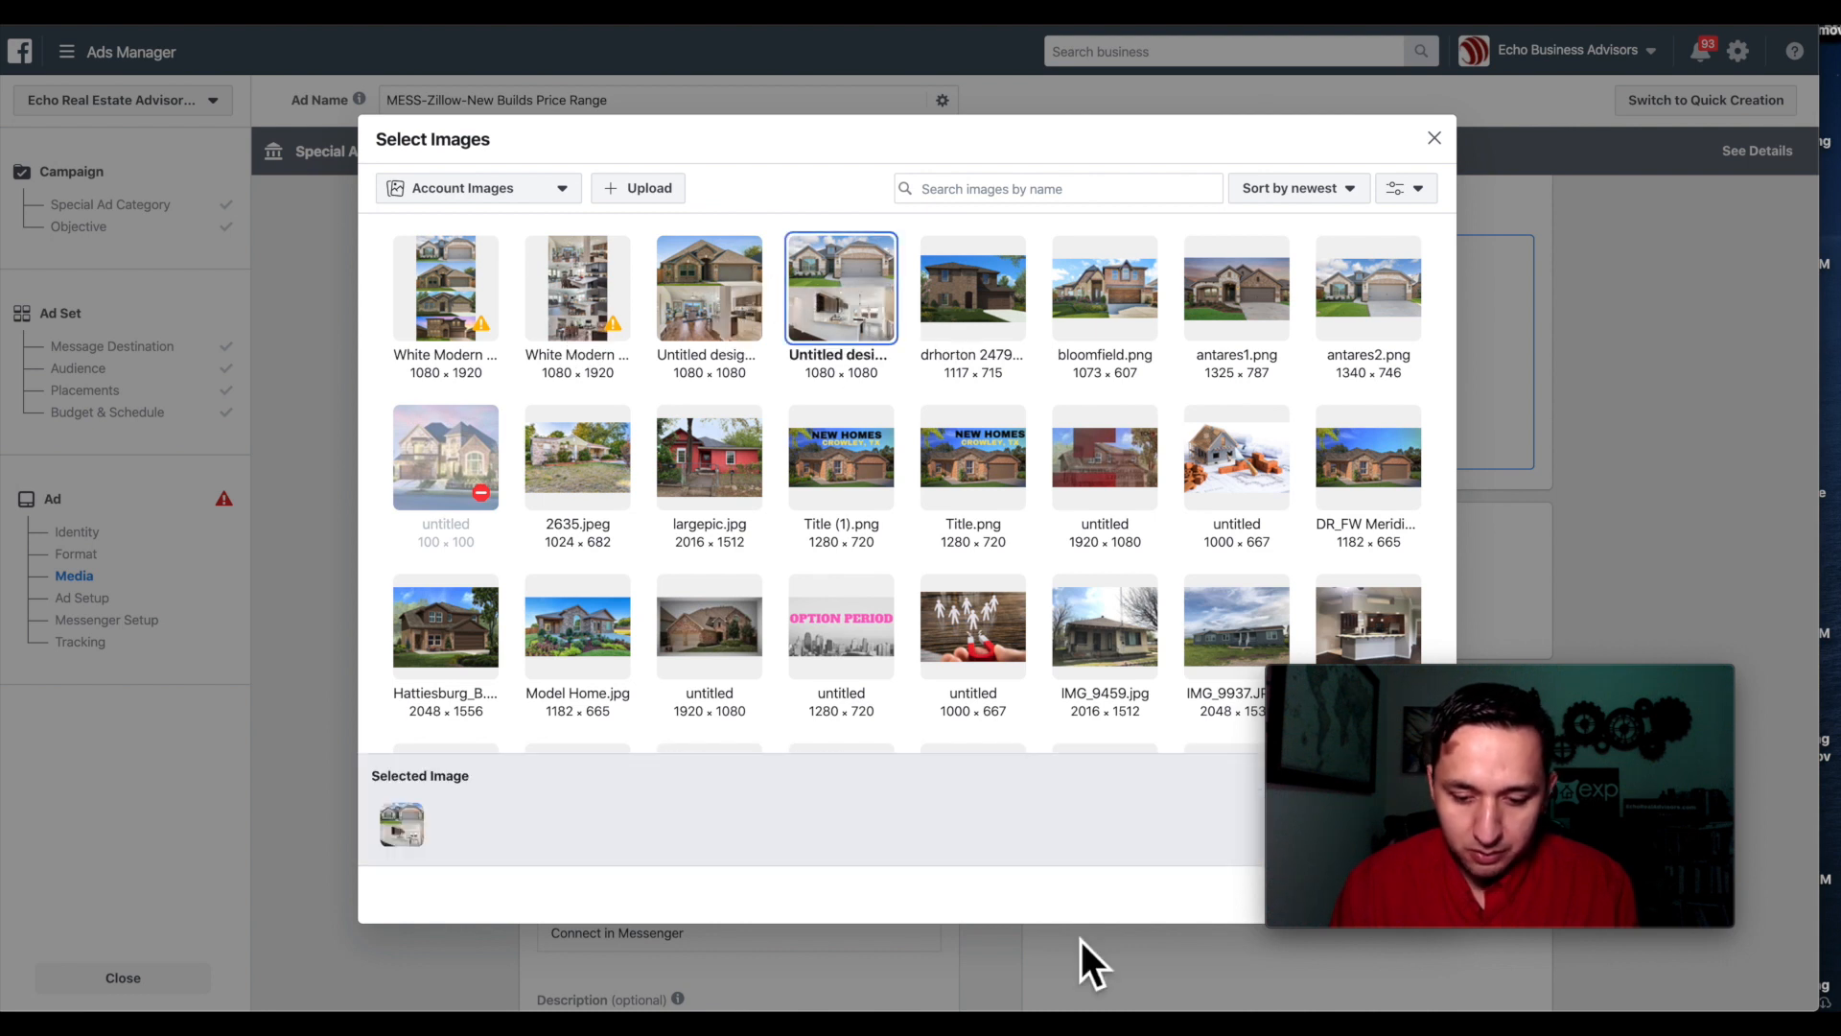
pyautogui.moveTo(1538, 677); pyautogui.dragTo(1535, 610)
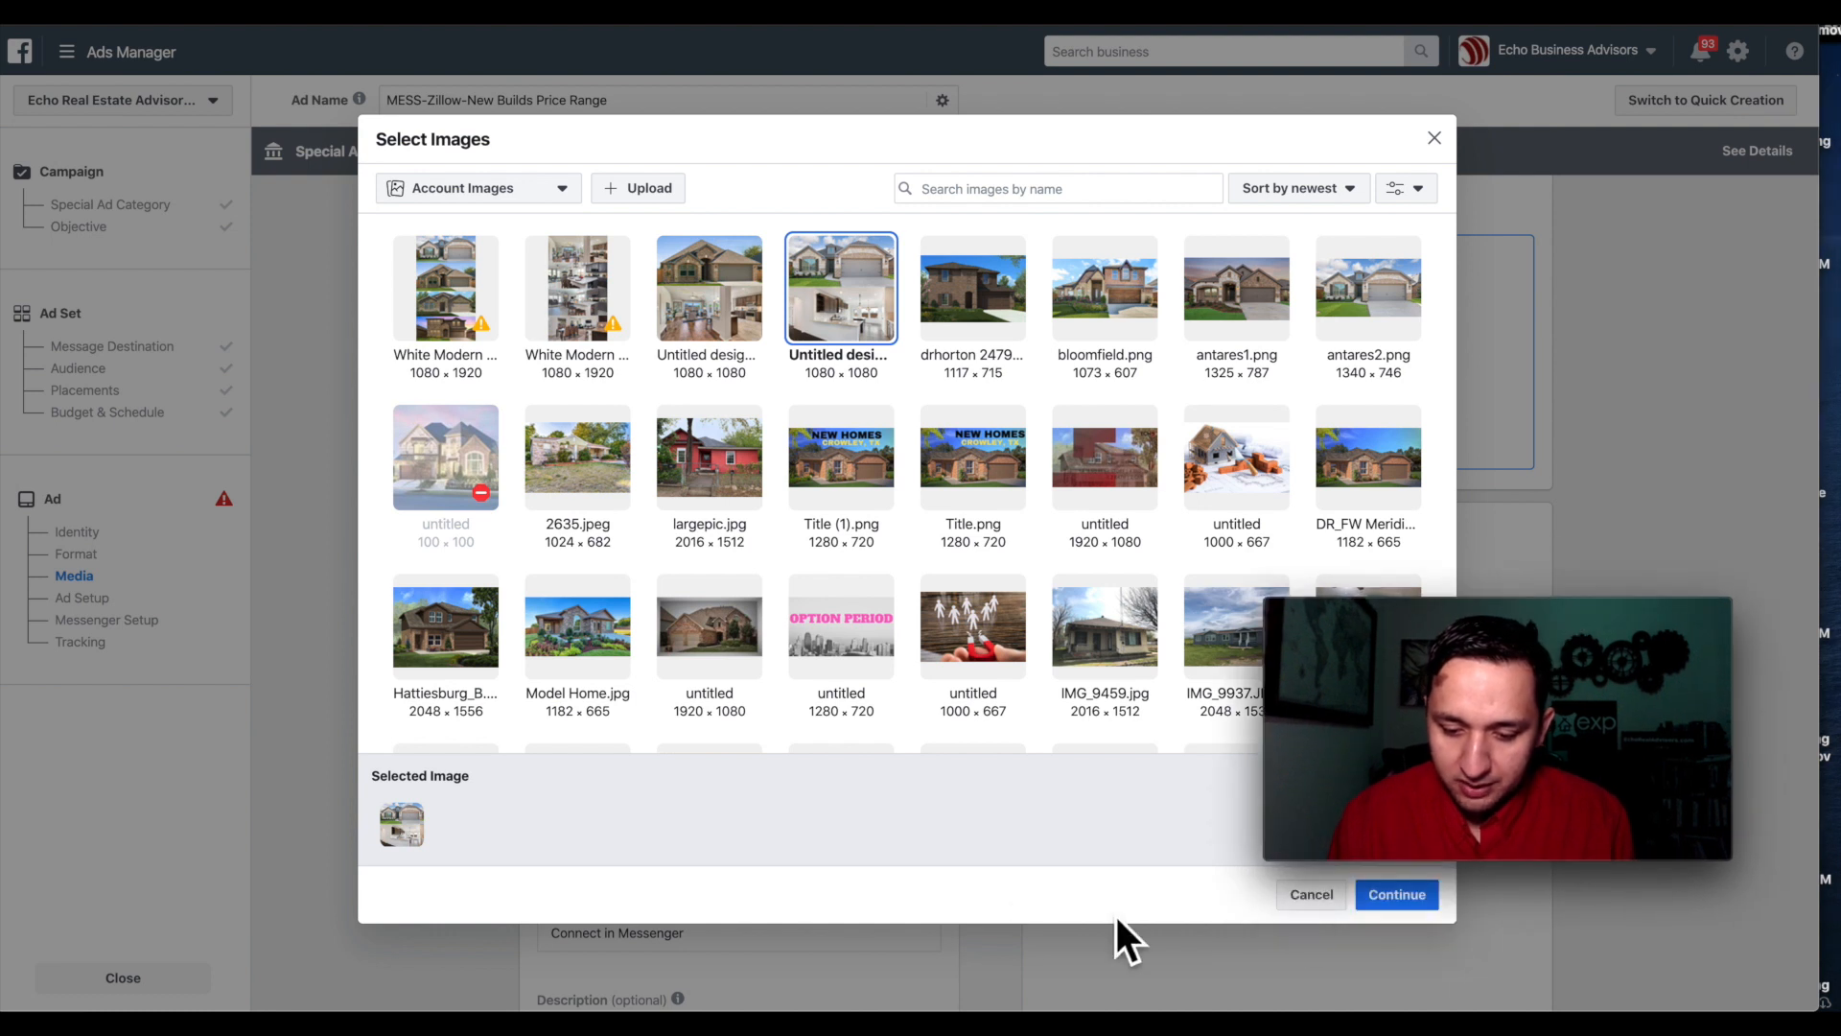
pyautogui.click(1397, 897)
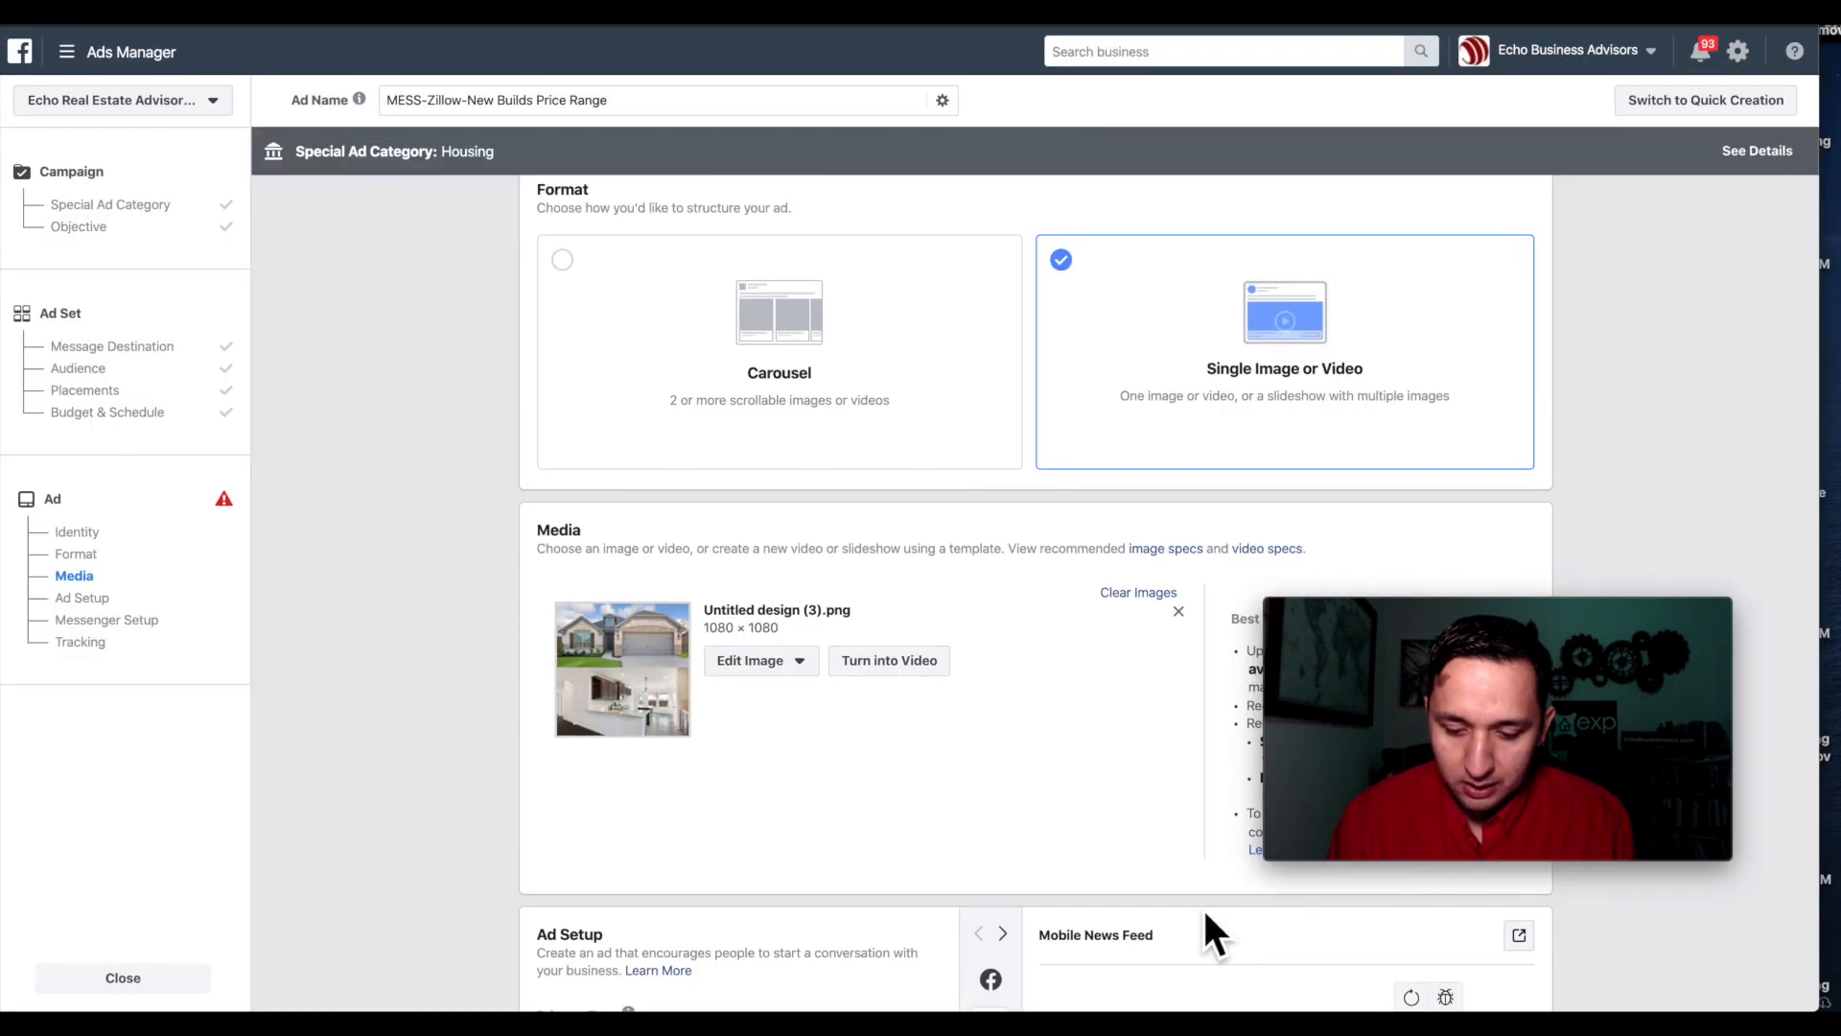
pyautogui.moveTo(1545, 608); pyautogui.dragTo(1546, 681)
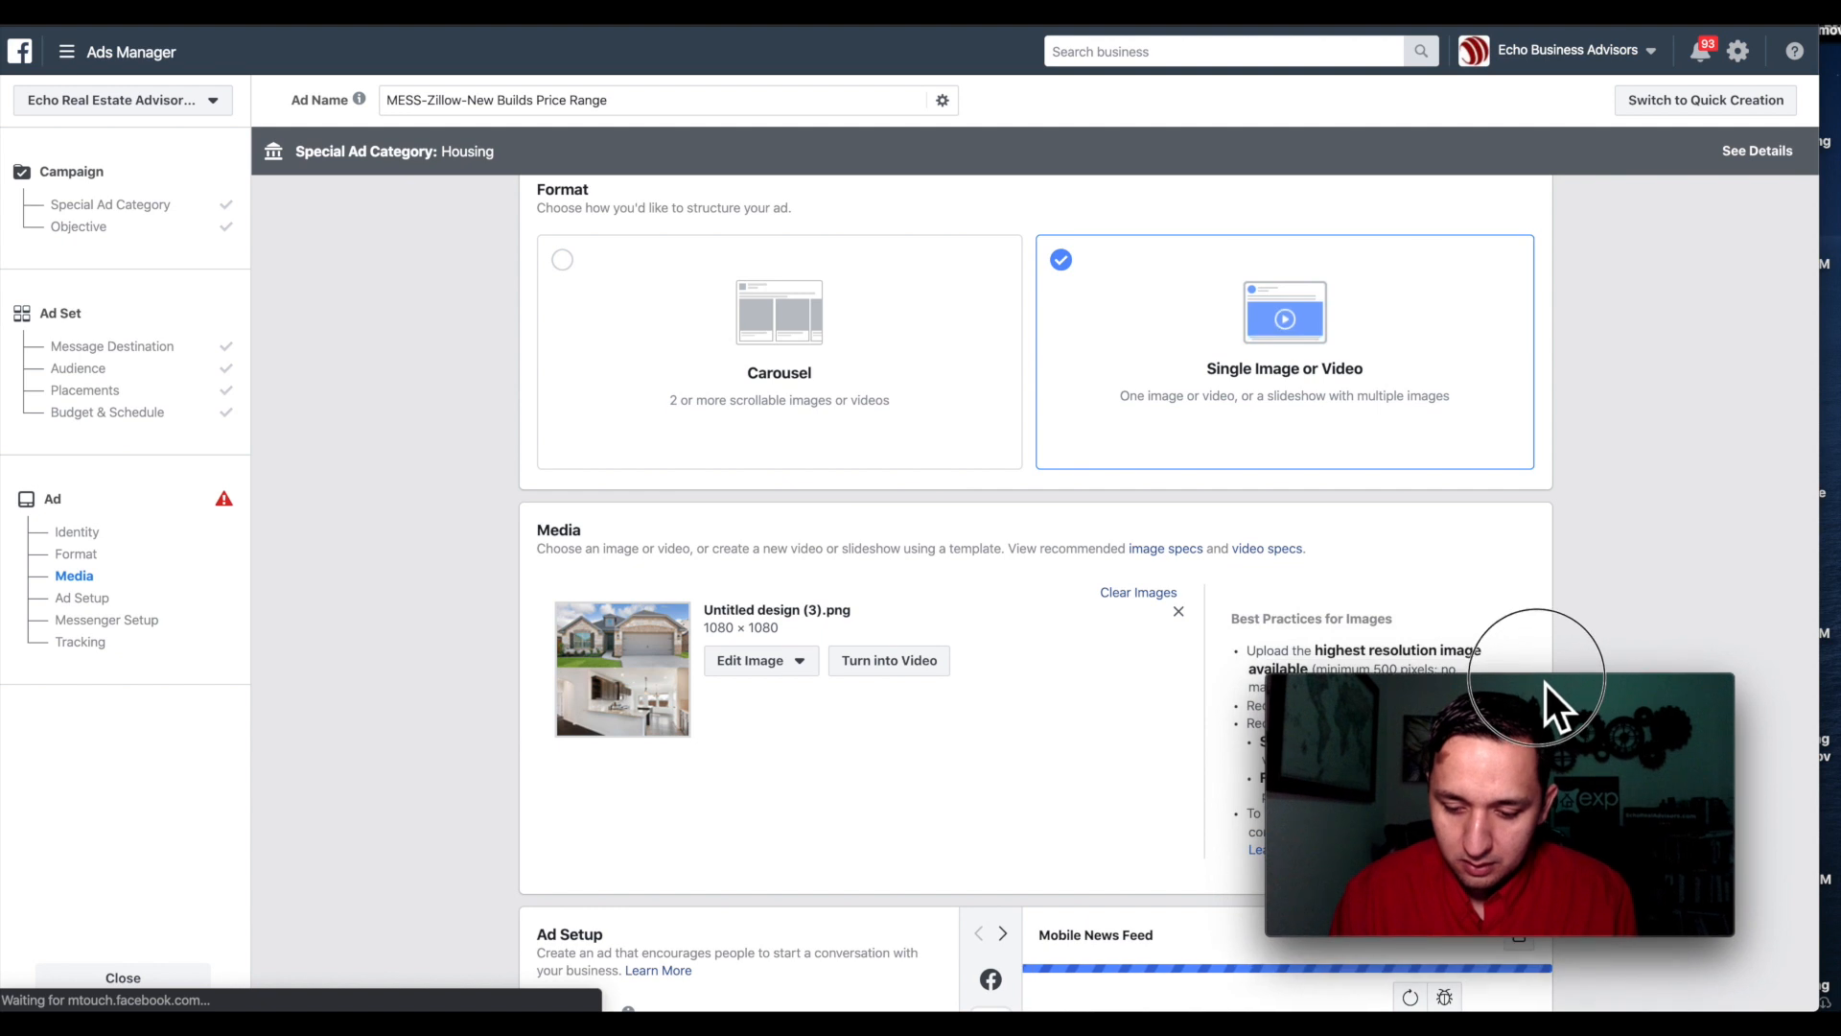
pyautogui.scroll(-5, 801, 626)
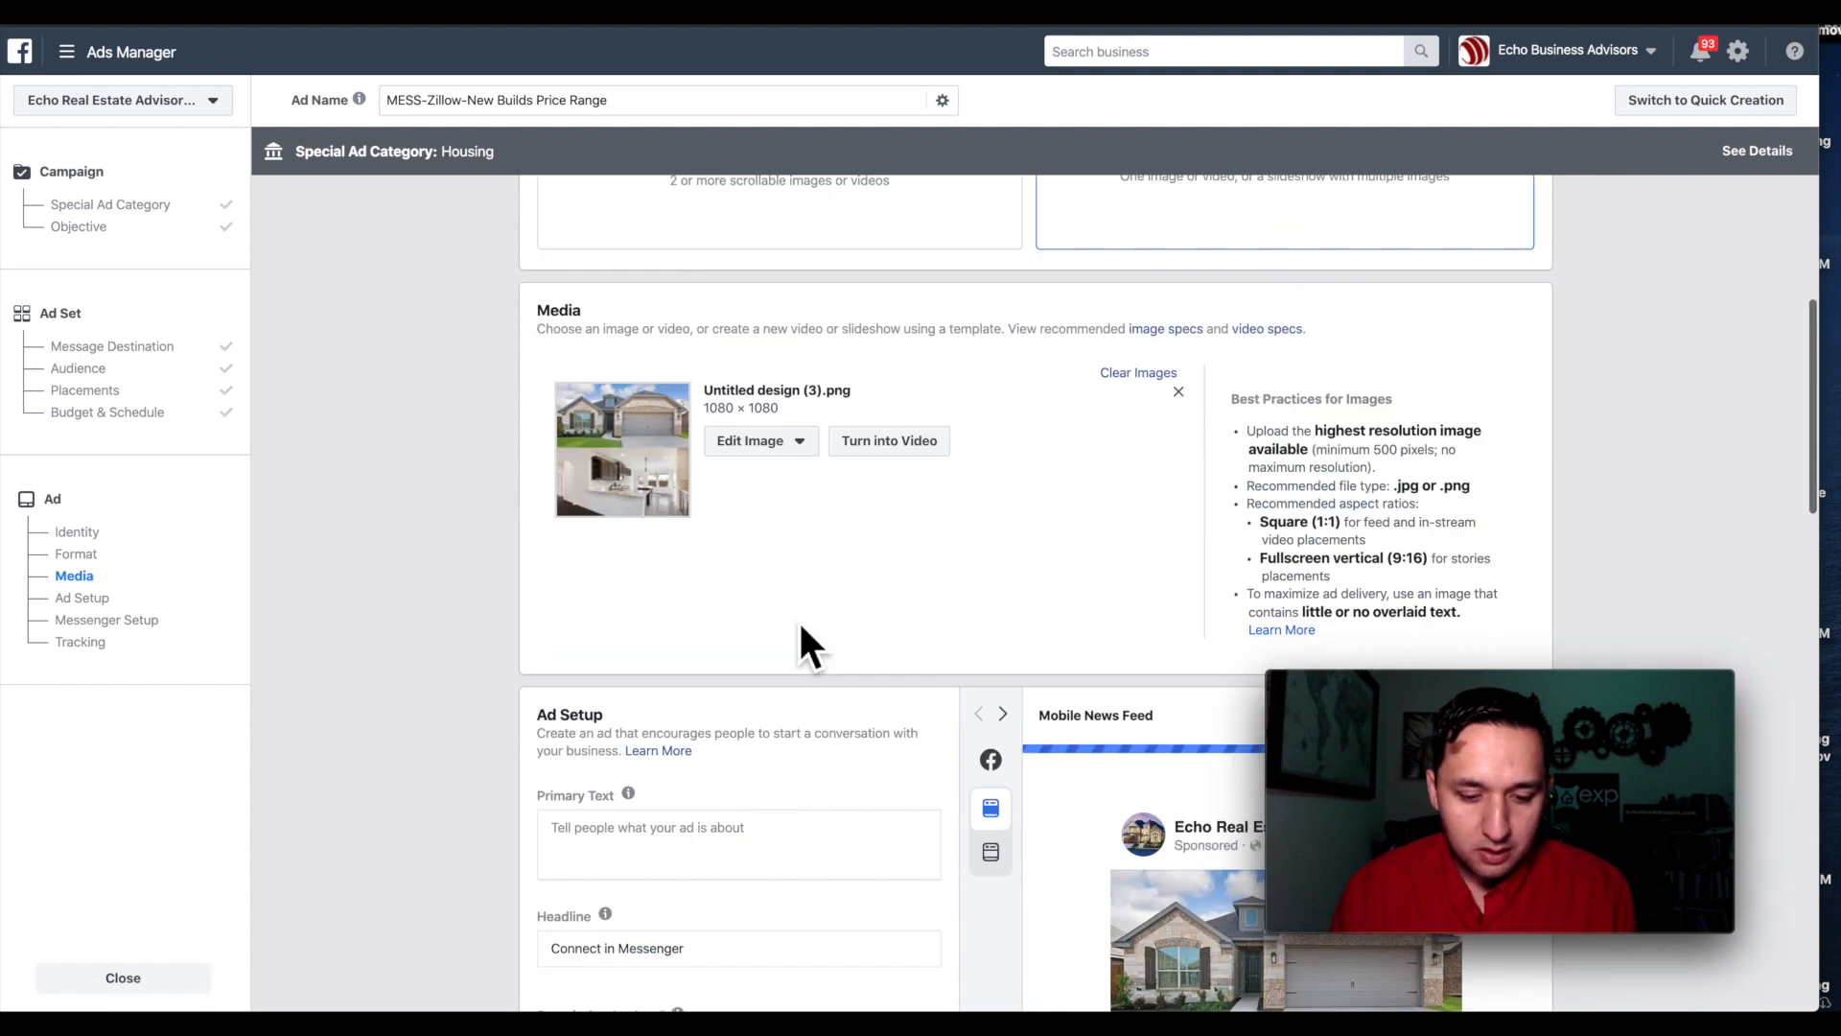
pyautogui.click(645, 529)
# Enter the primary text 'New Homes In Oklahoma City!' and 'Find Out Which Homes Have ZERO down At Close!' on separate lines.
pyautogui.scroll(-2, 645, 529)
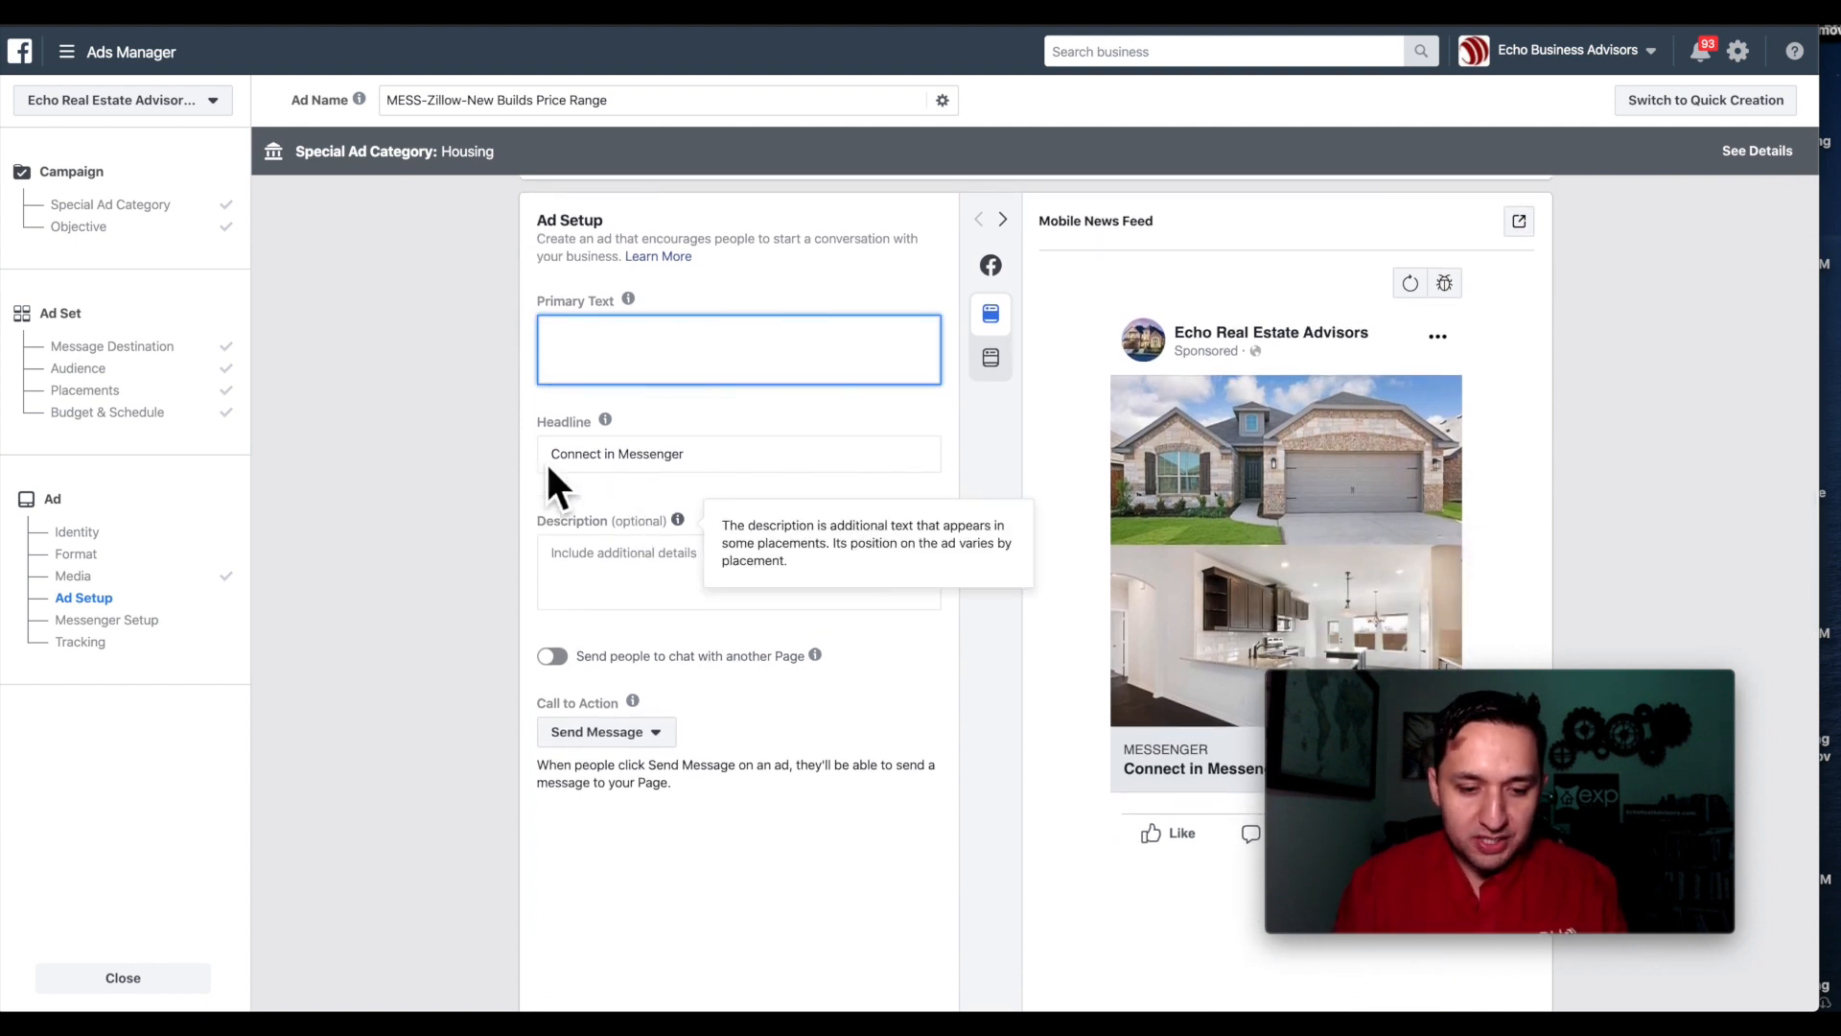
pyautogui.scroll(1, 401, 442)
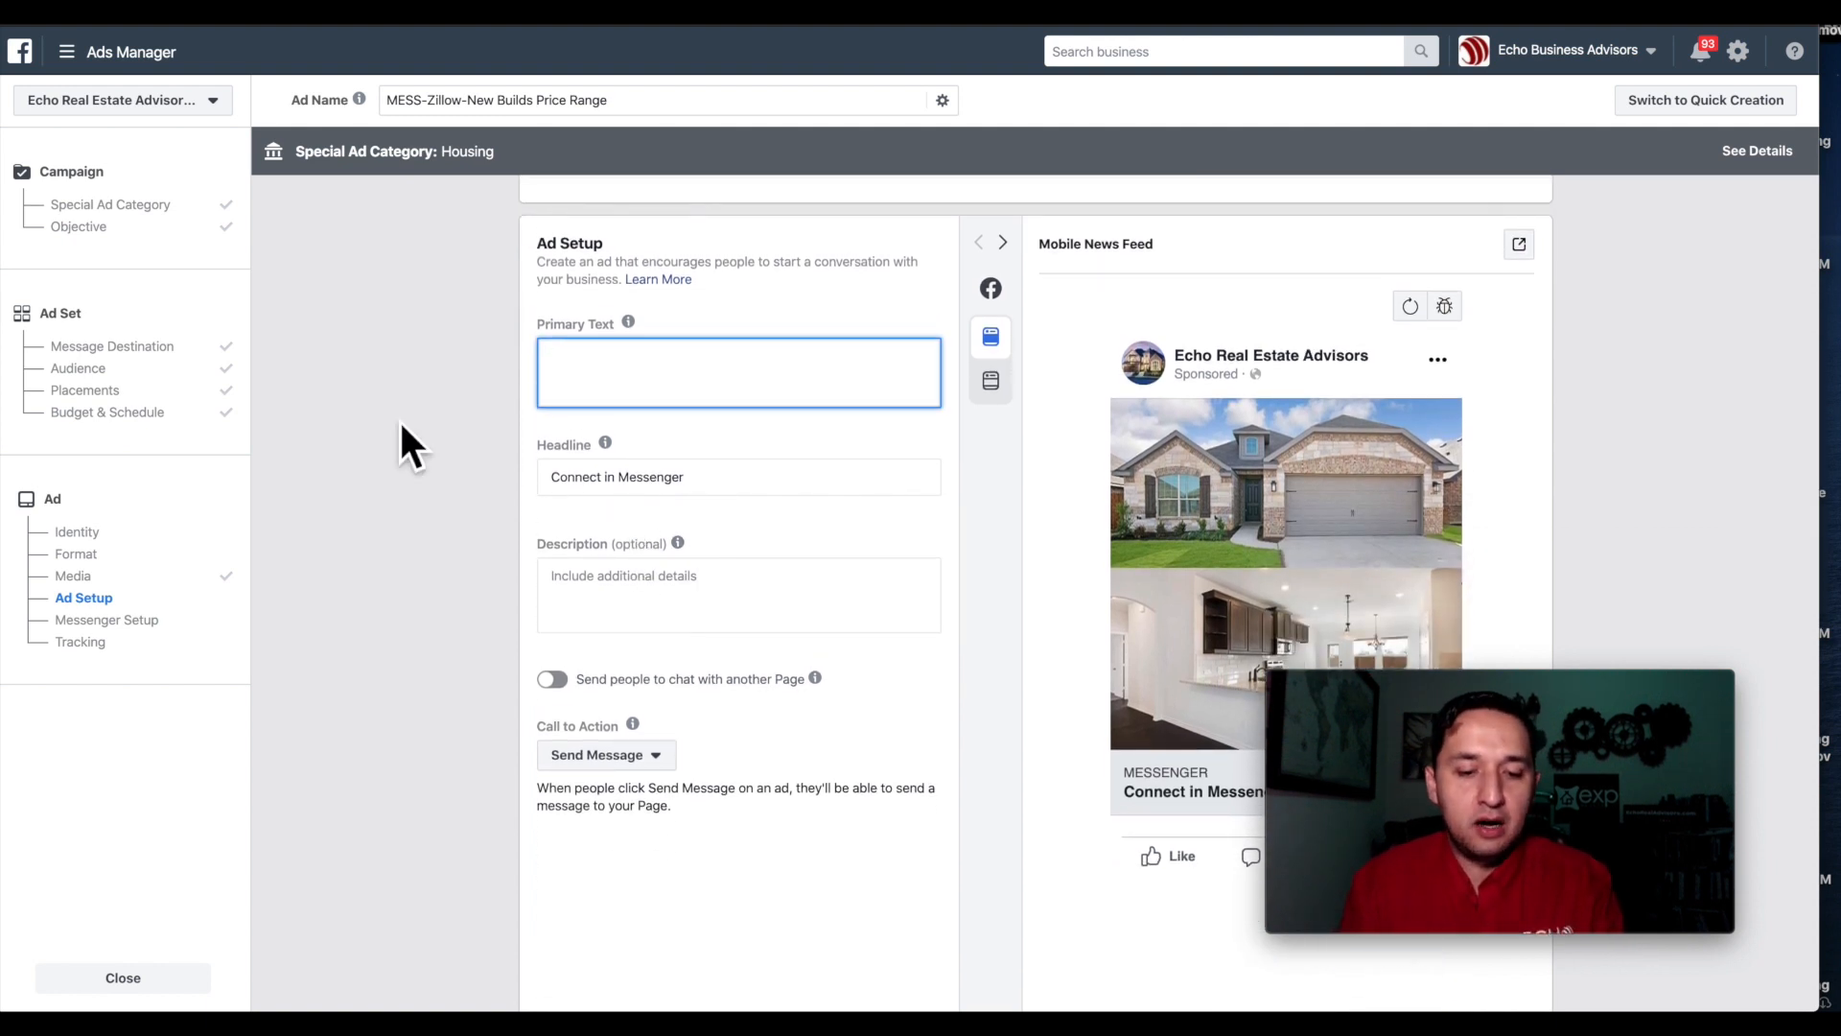
pyautogui.write('New Homes In Oklahoa')
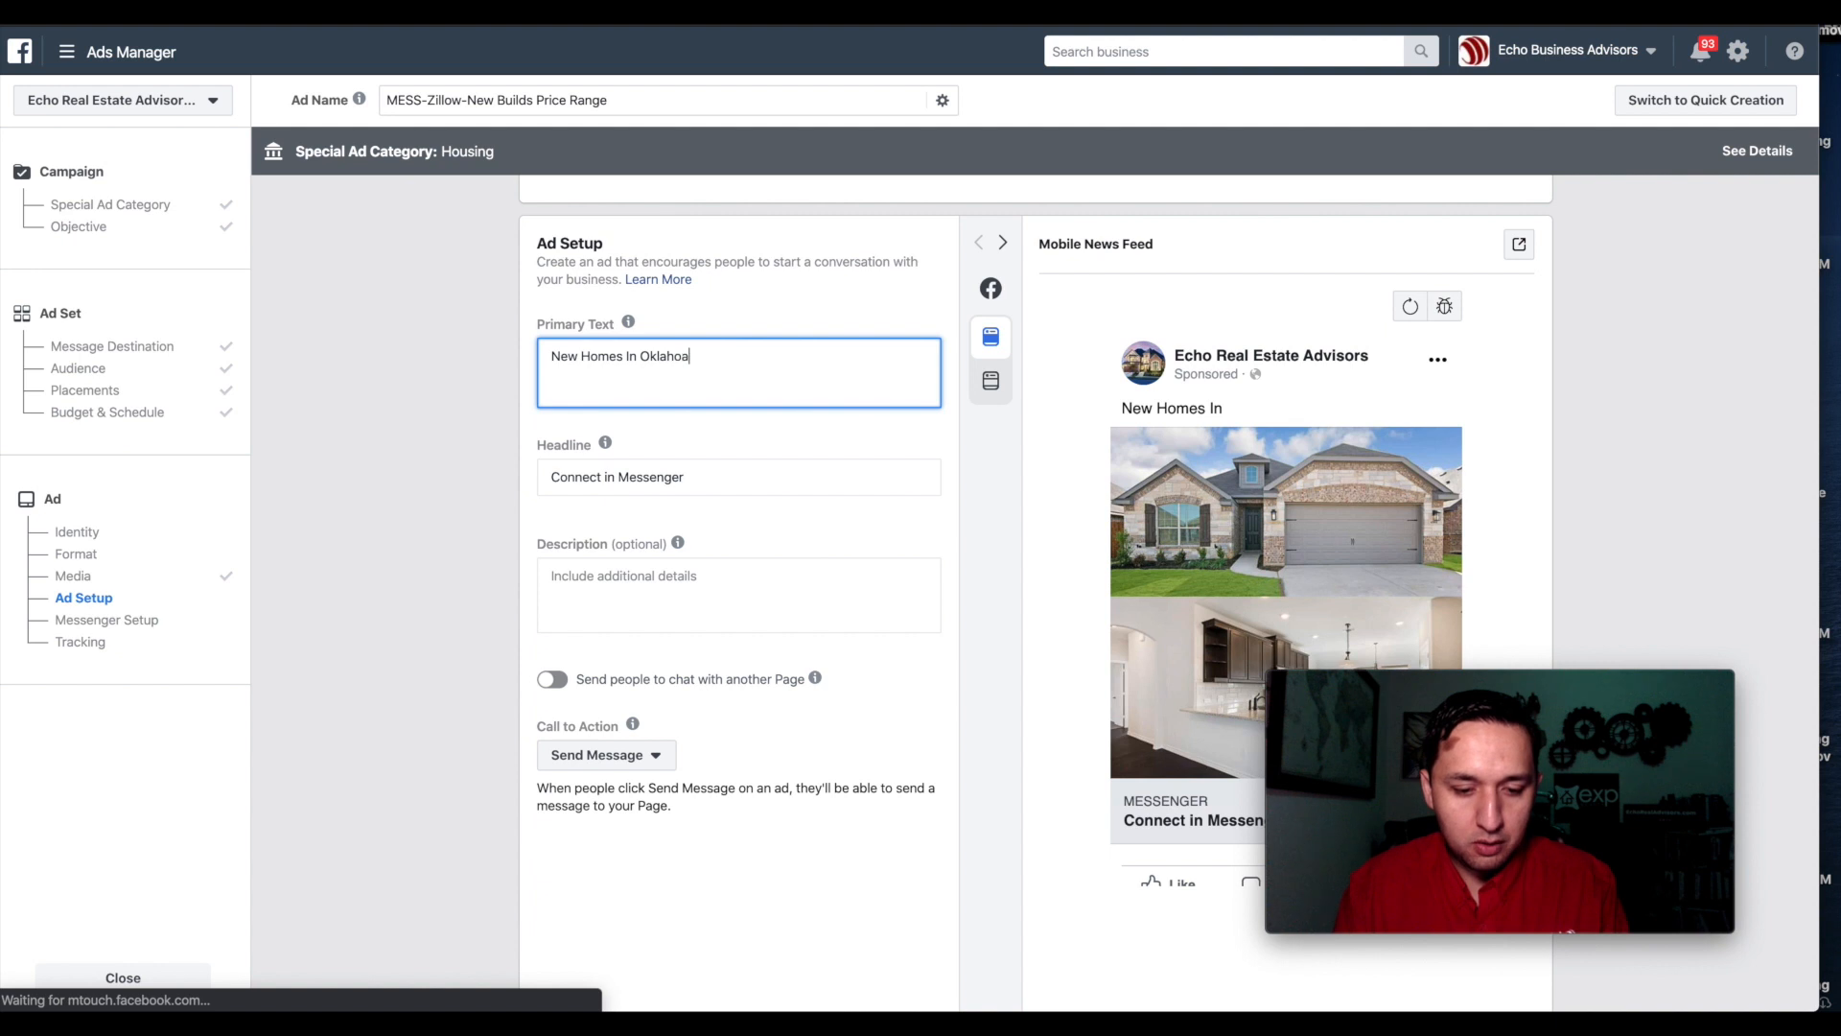
pyautogui.press('BackSpace')
pyautogui.write('ma City')
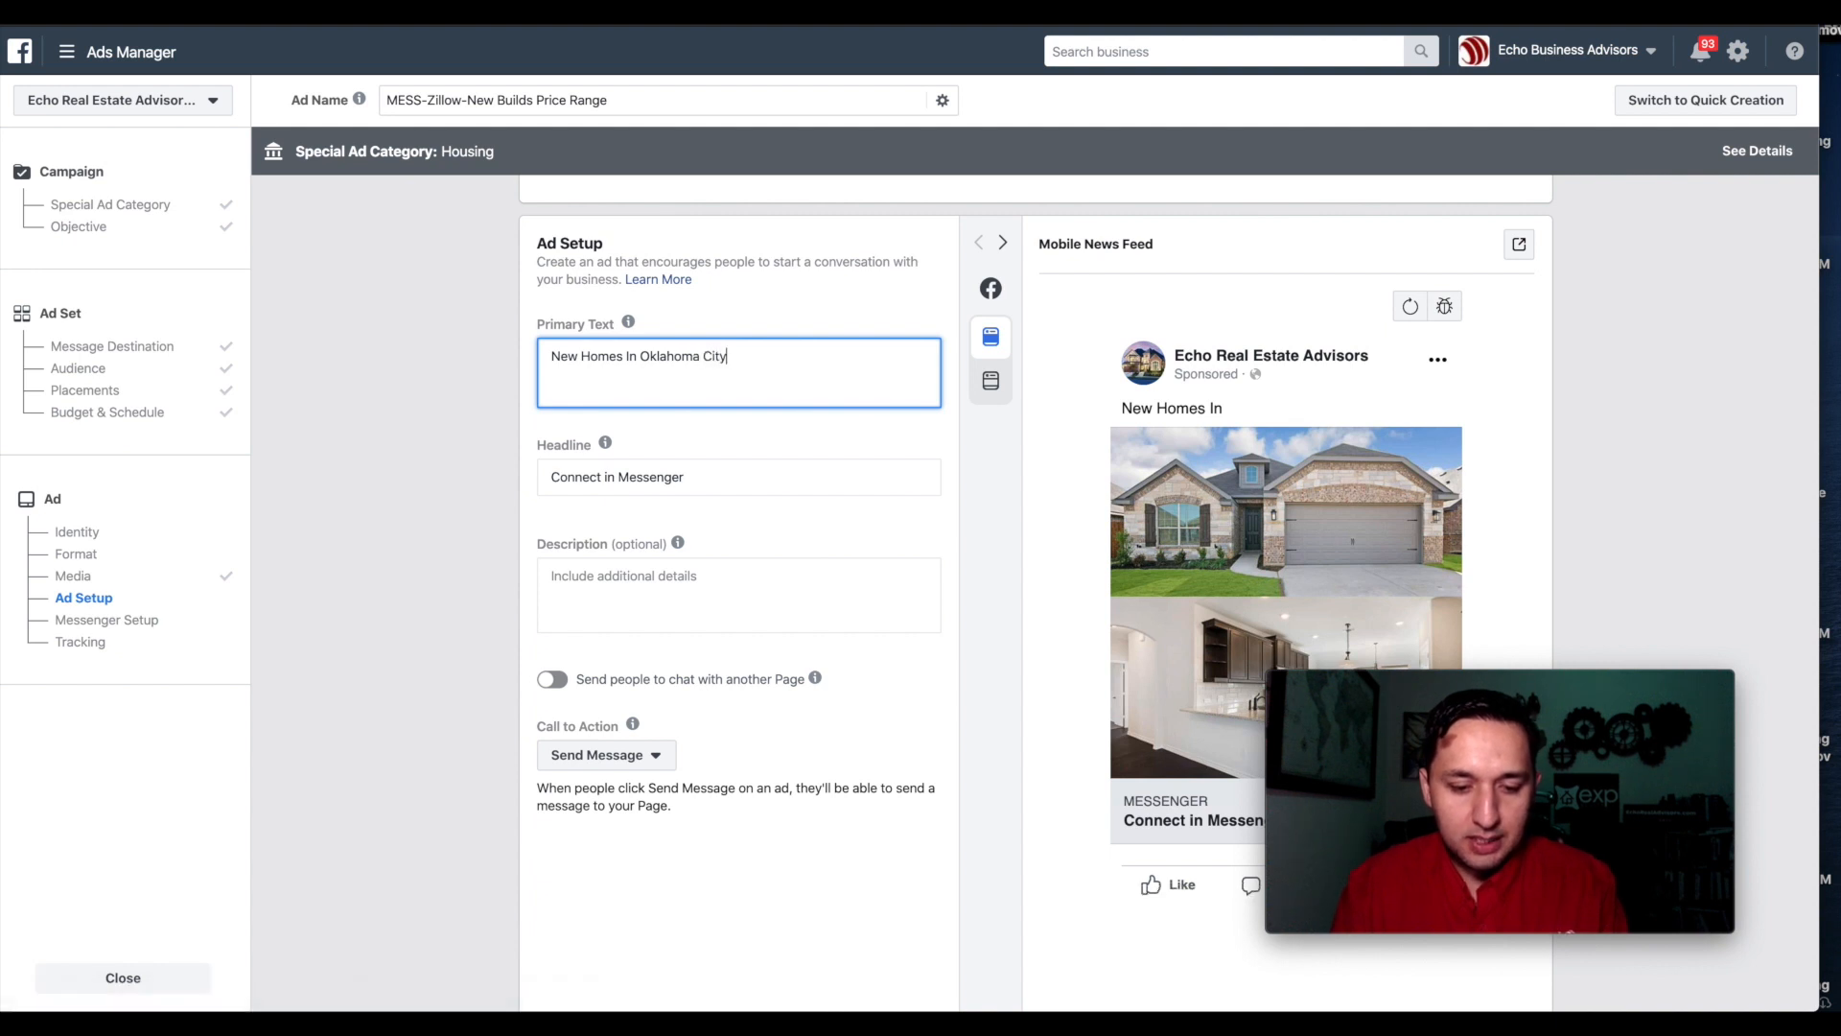
pyautogui.write('!')
pyautogui.press('Return')
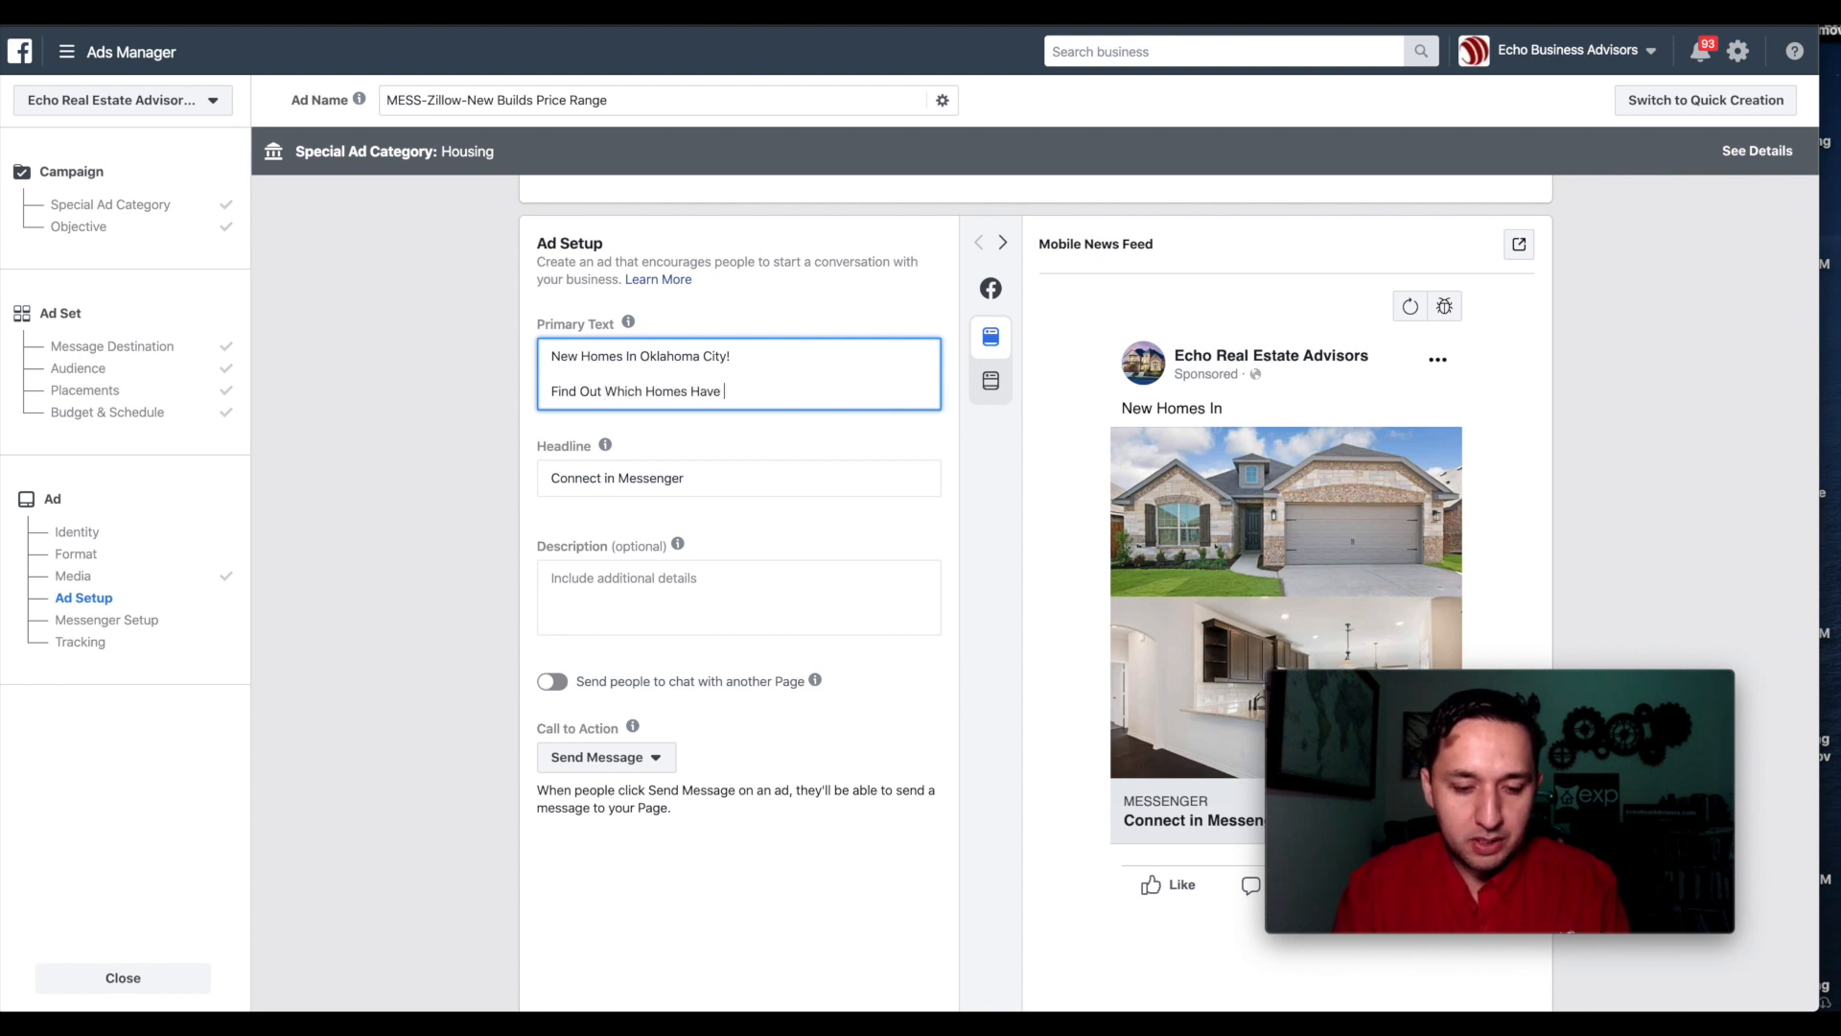
pyautogui.write('Find Out Which Homes Have ZERO d')
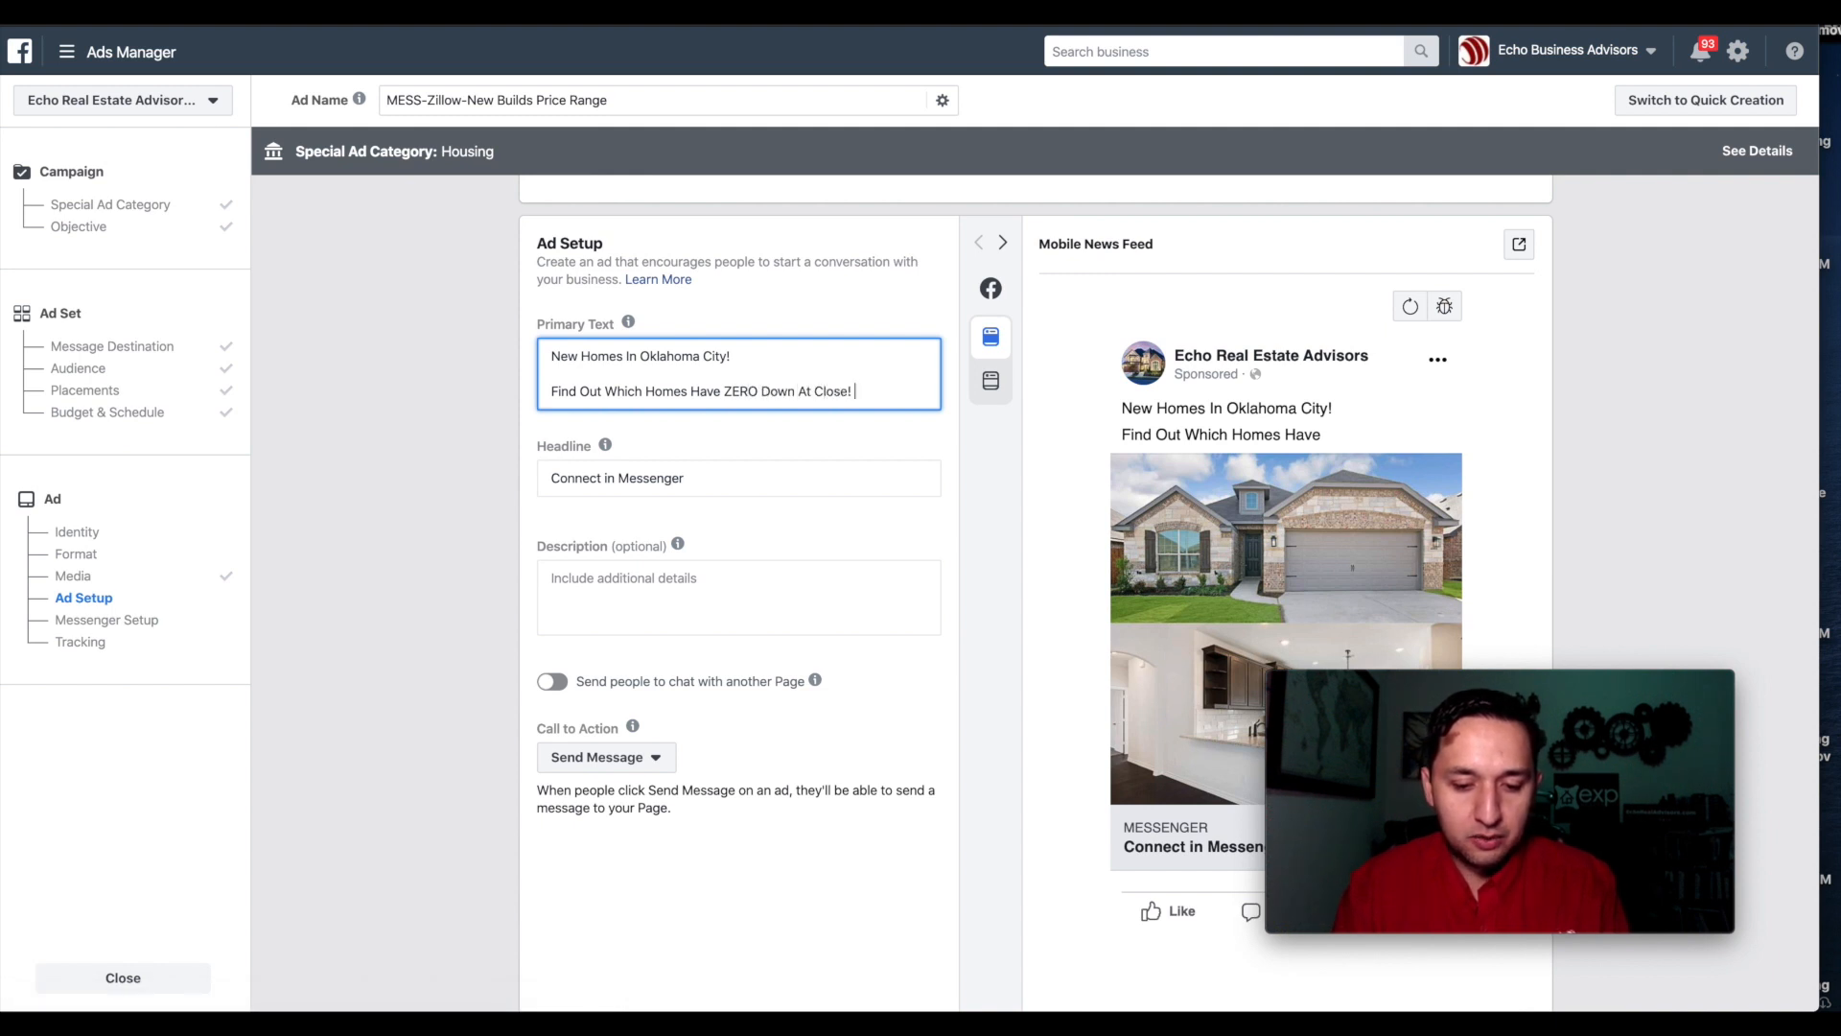
pyautogui.write('own At Close!')
pyautogui.press('Return')
pyautogui.press('Return')
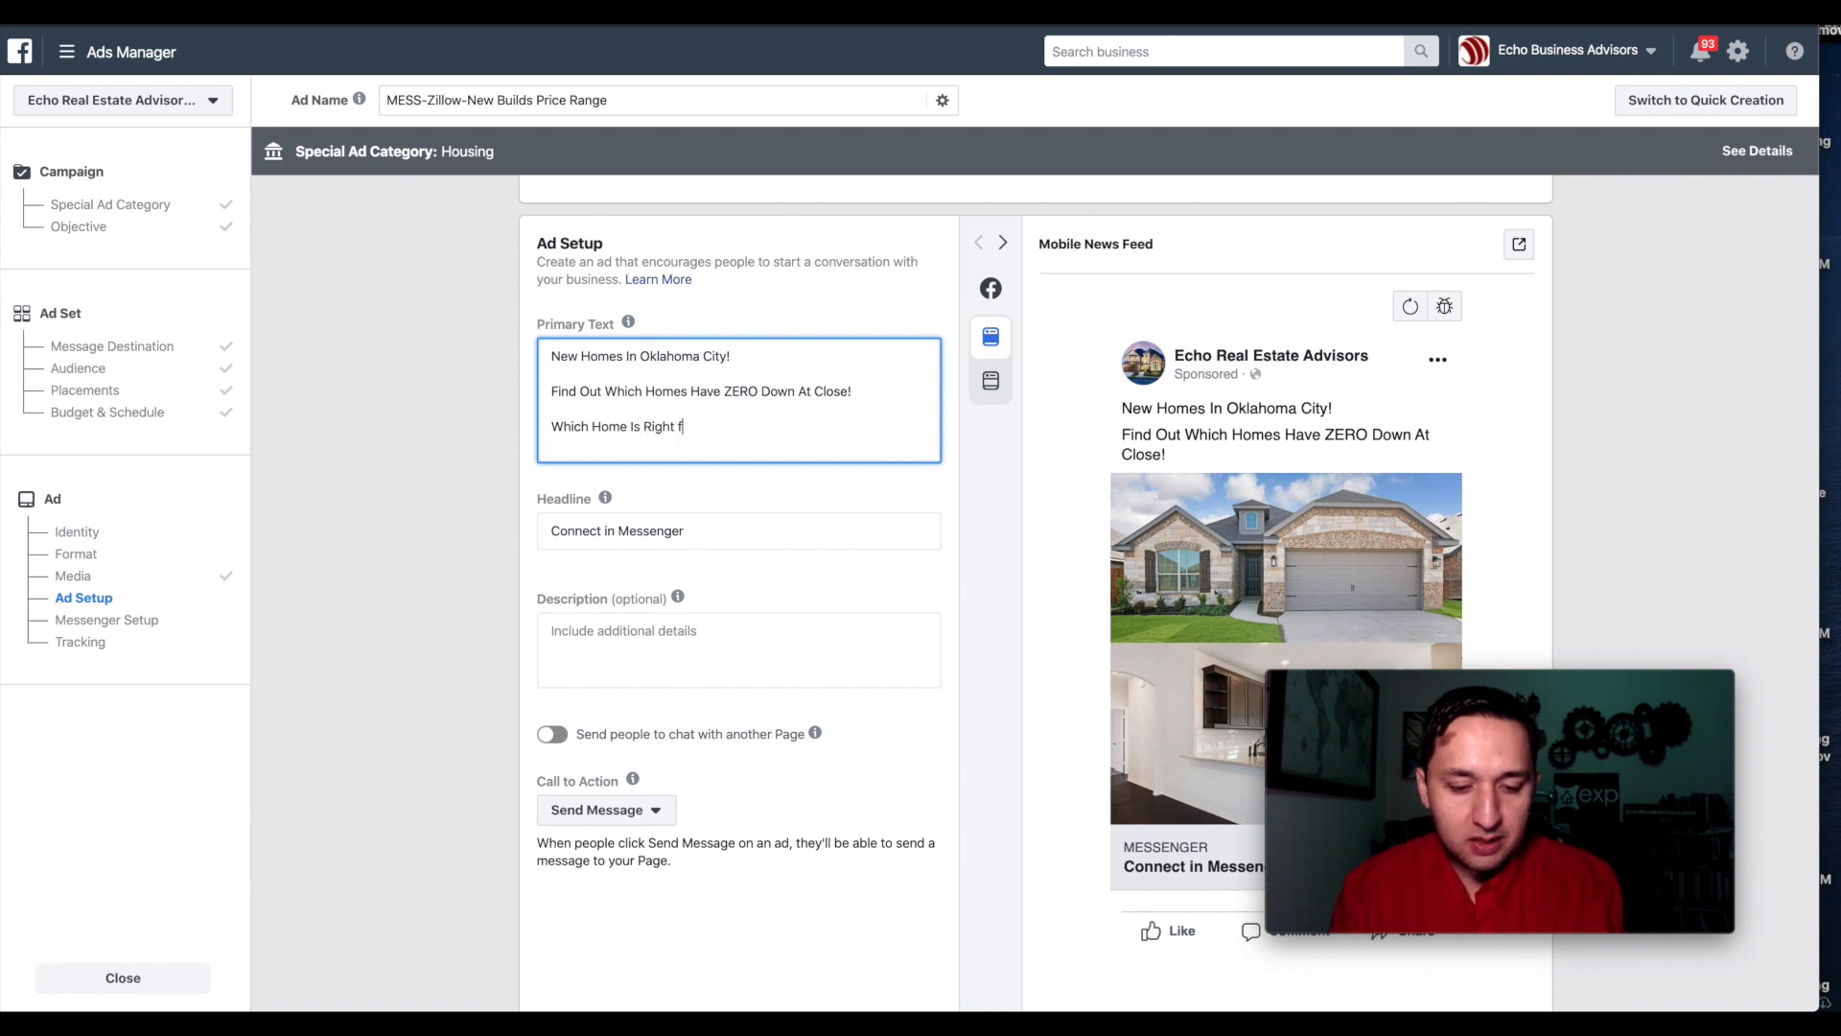
# Change the headline to 'New Homes In Oklahoma City'.
pyautogui.tripleClick(724, 538)
pyautogui.write('New Homes in')
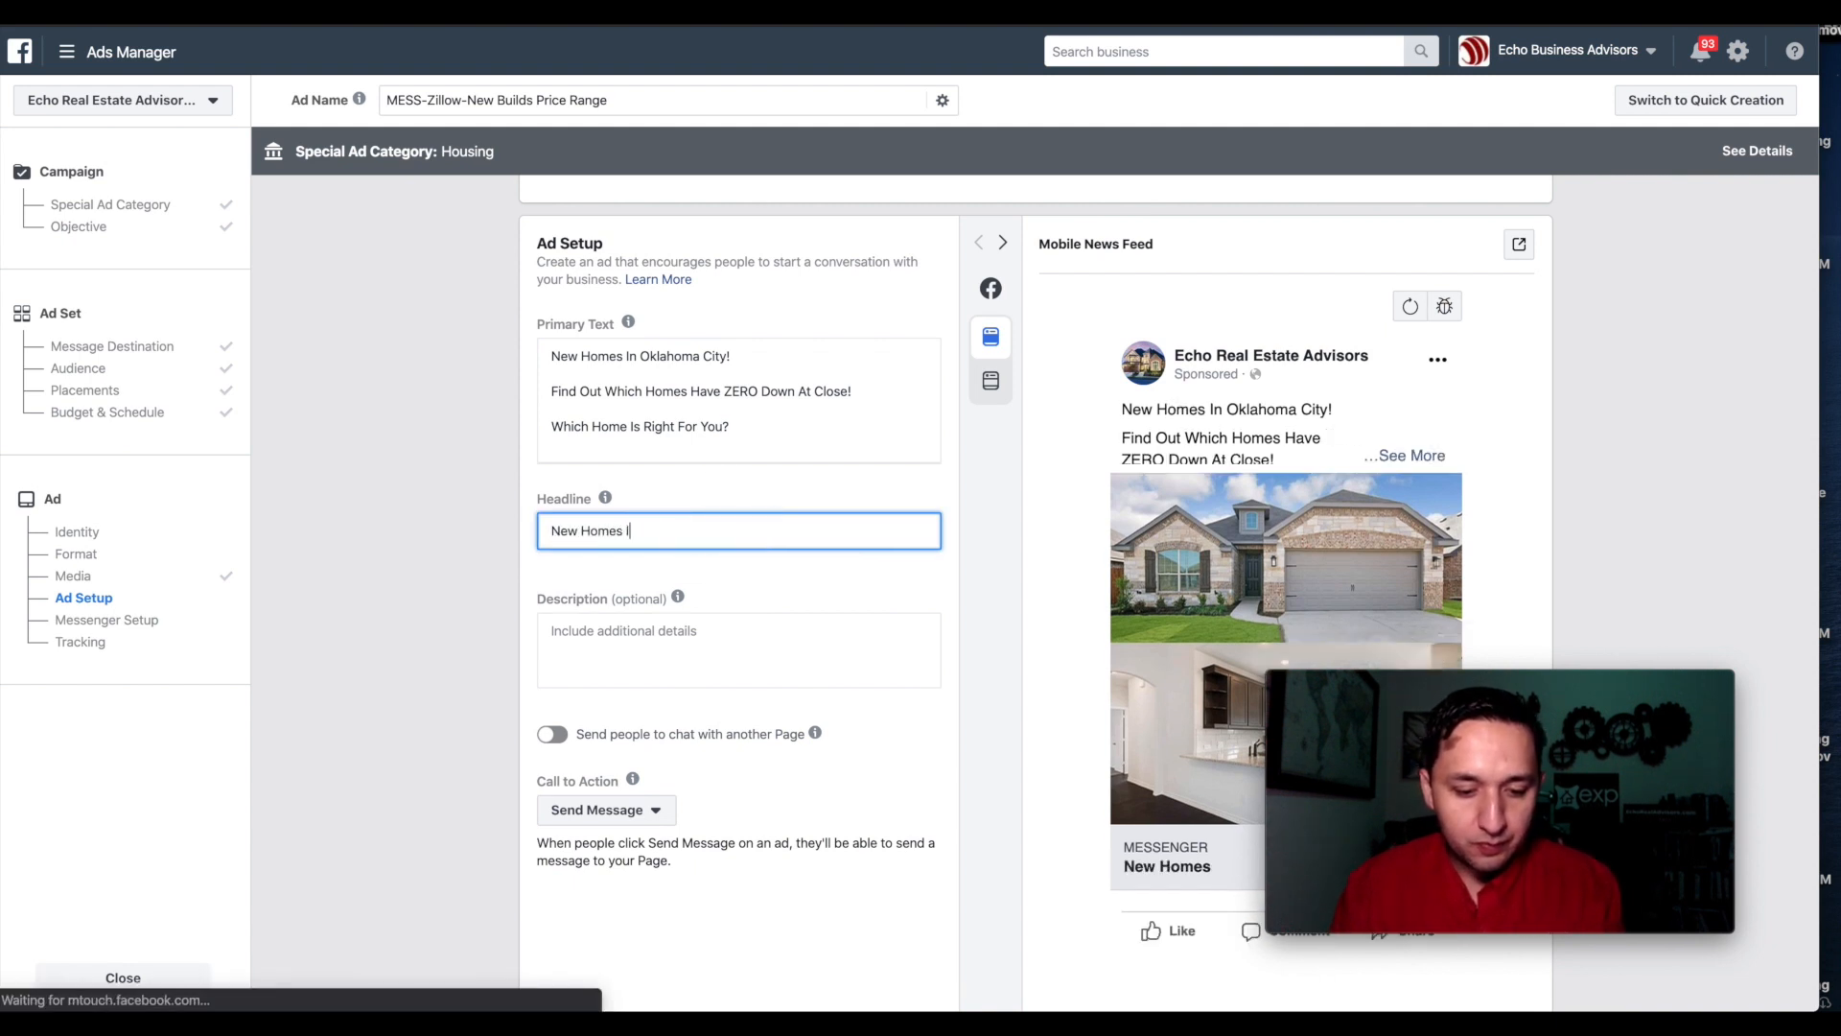
pyautogui.write('N')
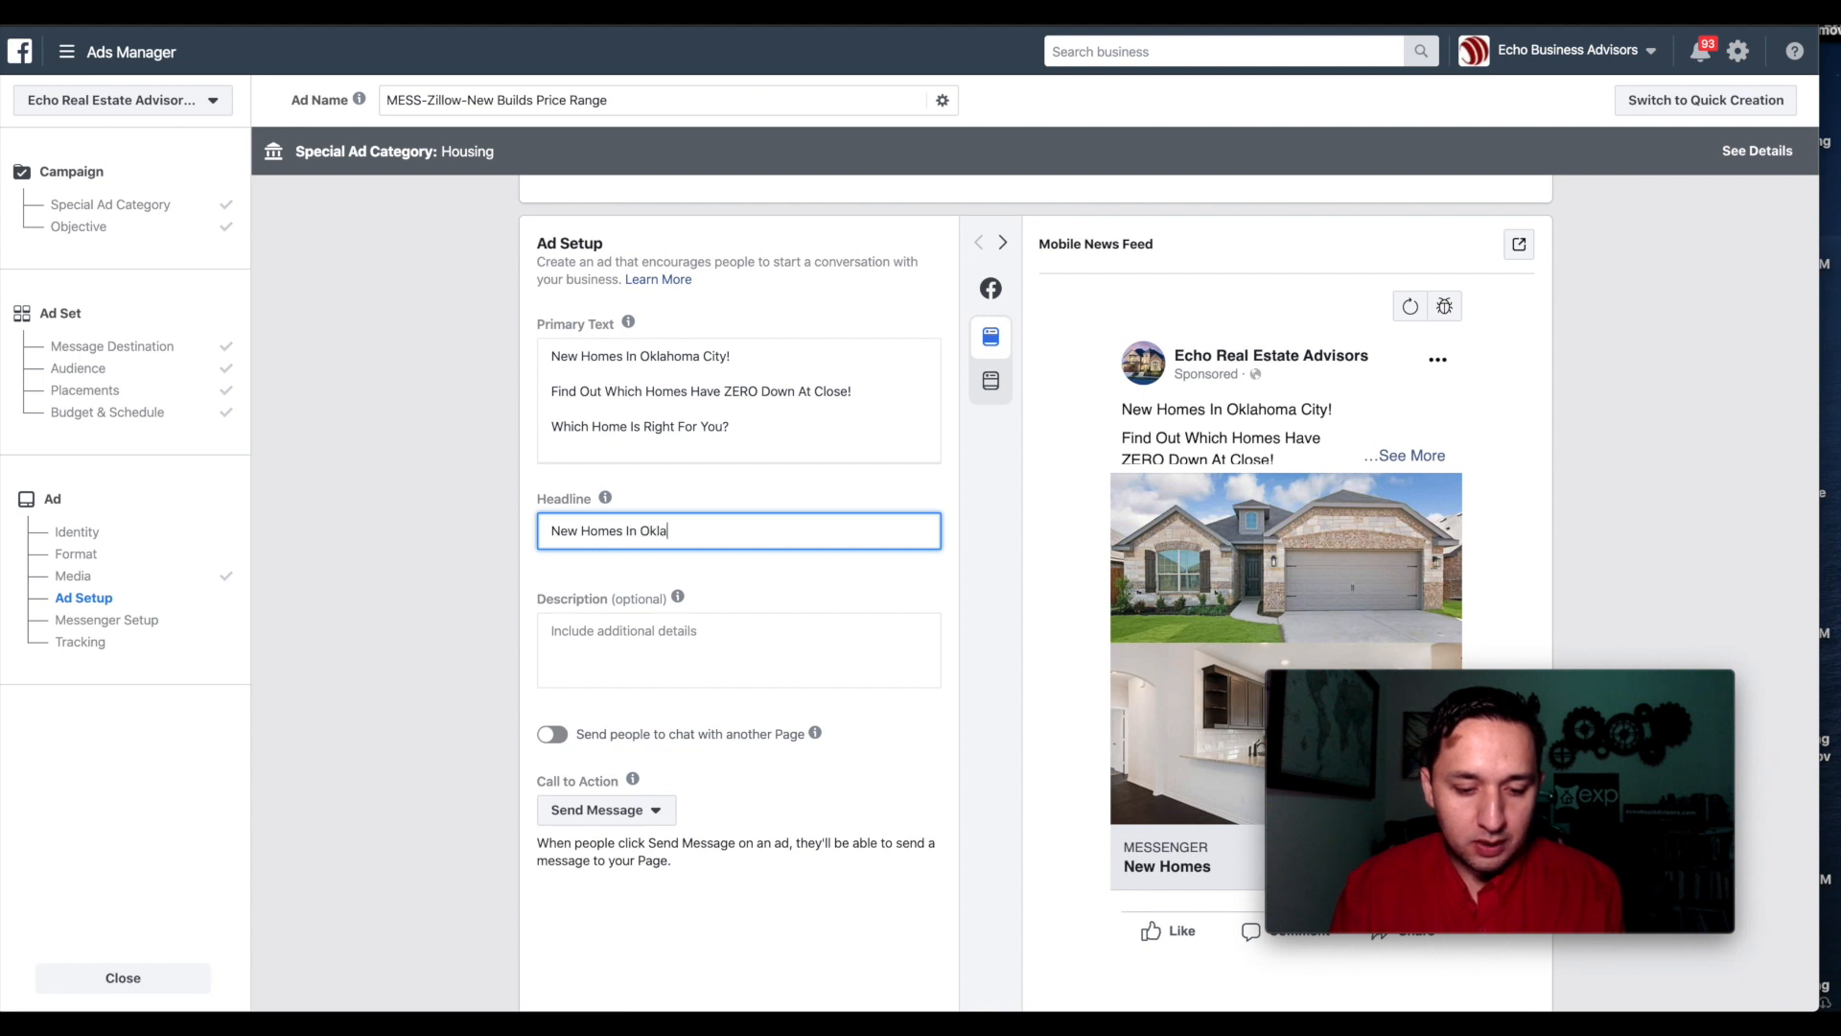
pyautogui.write(' Oklaho')
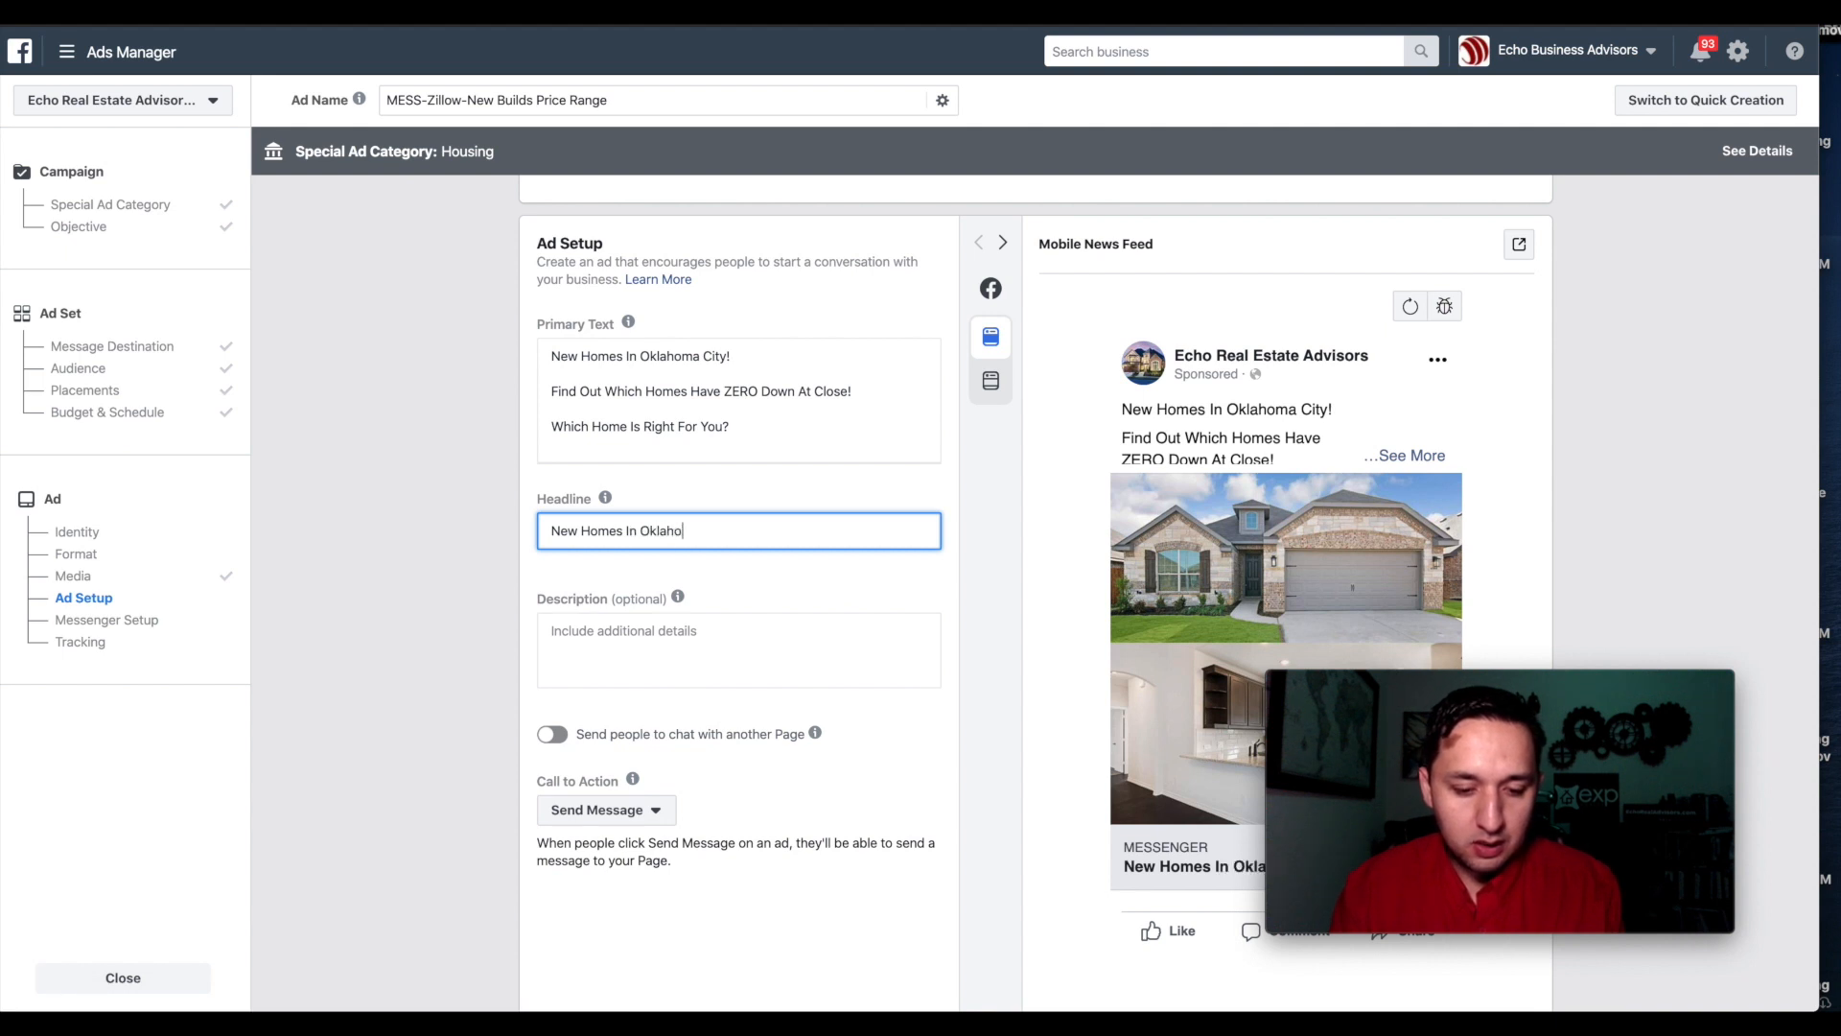
pyautogui.write('ma City')
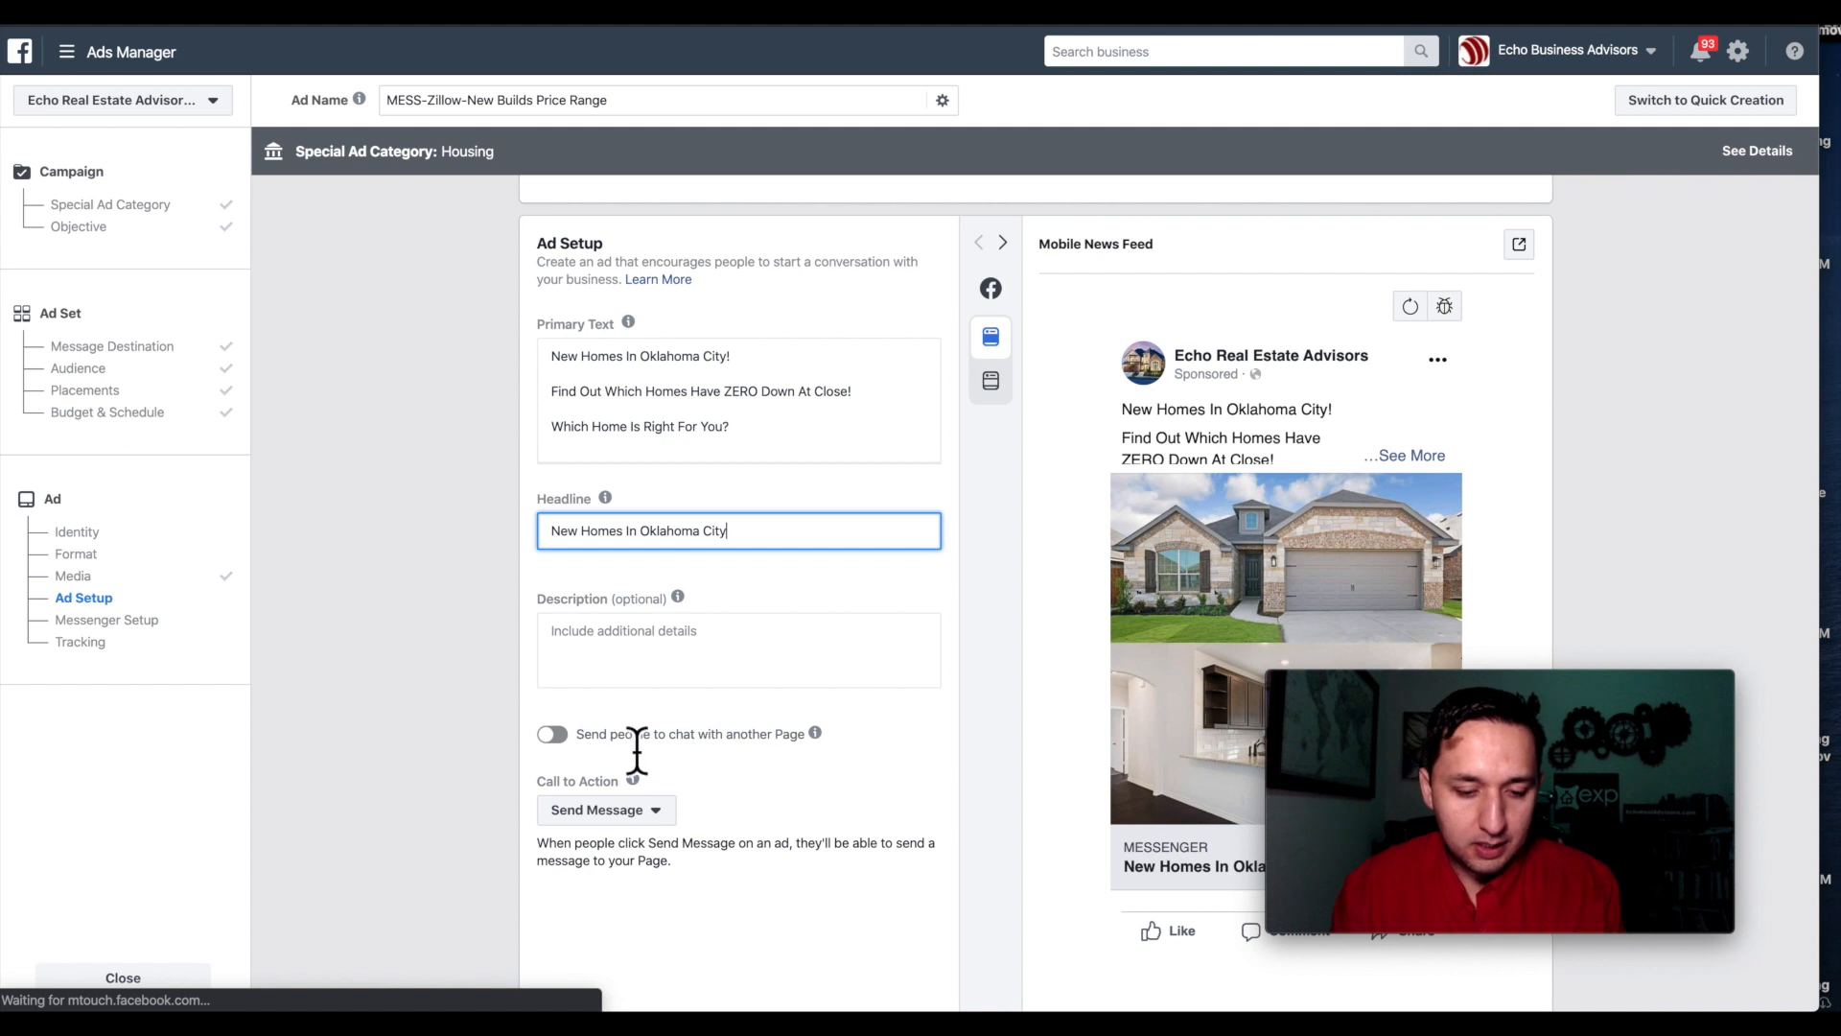
pyautogui.click(644, 663)
pyautogui.scroll(-2, 641, 653)
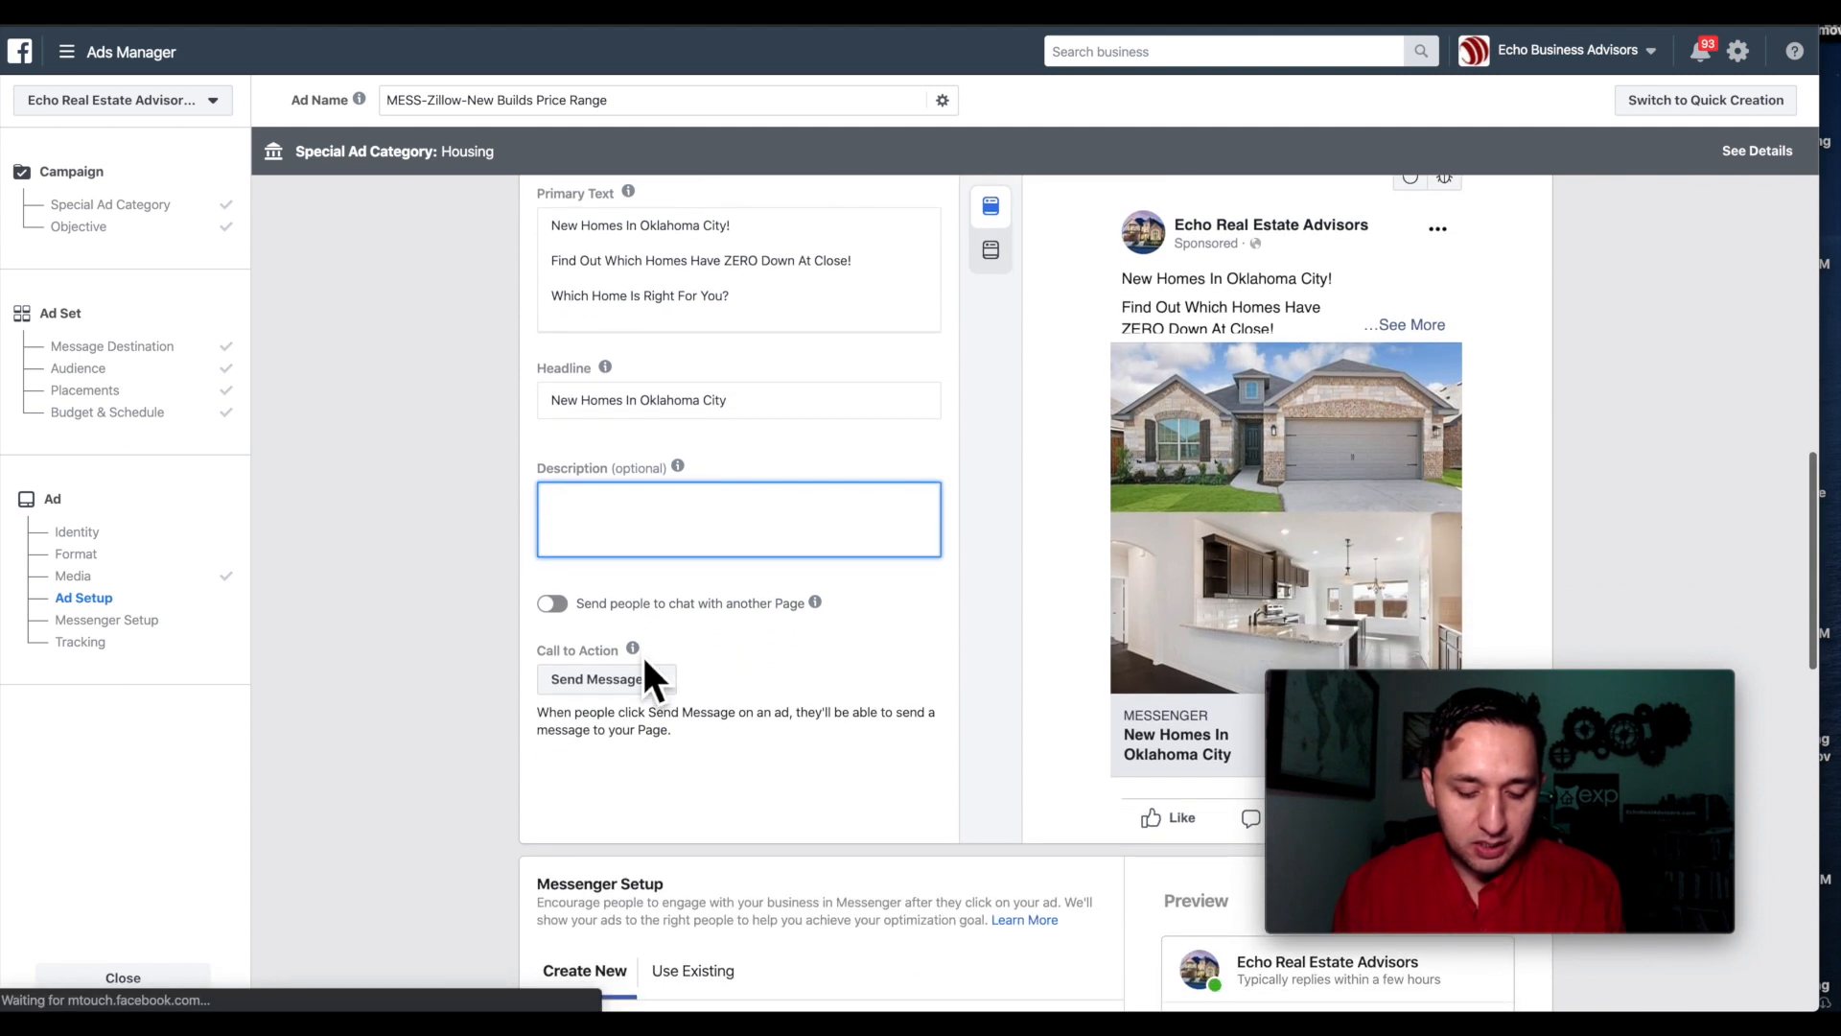
# Enter 'Which Home Is Right For You?' as the ad description.
pyautogui.write('Which Home')
pyautogui.press('BackSpace')
pyautogui.write('s')
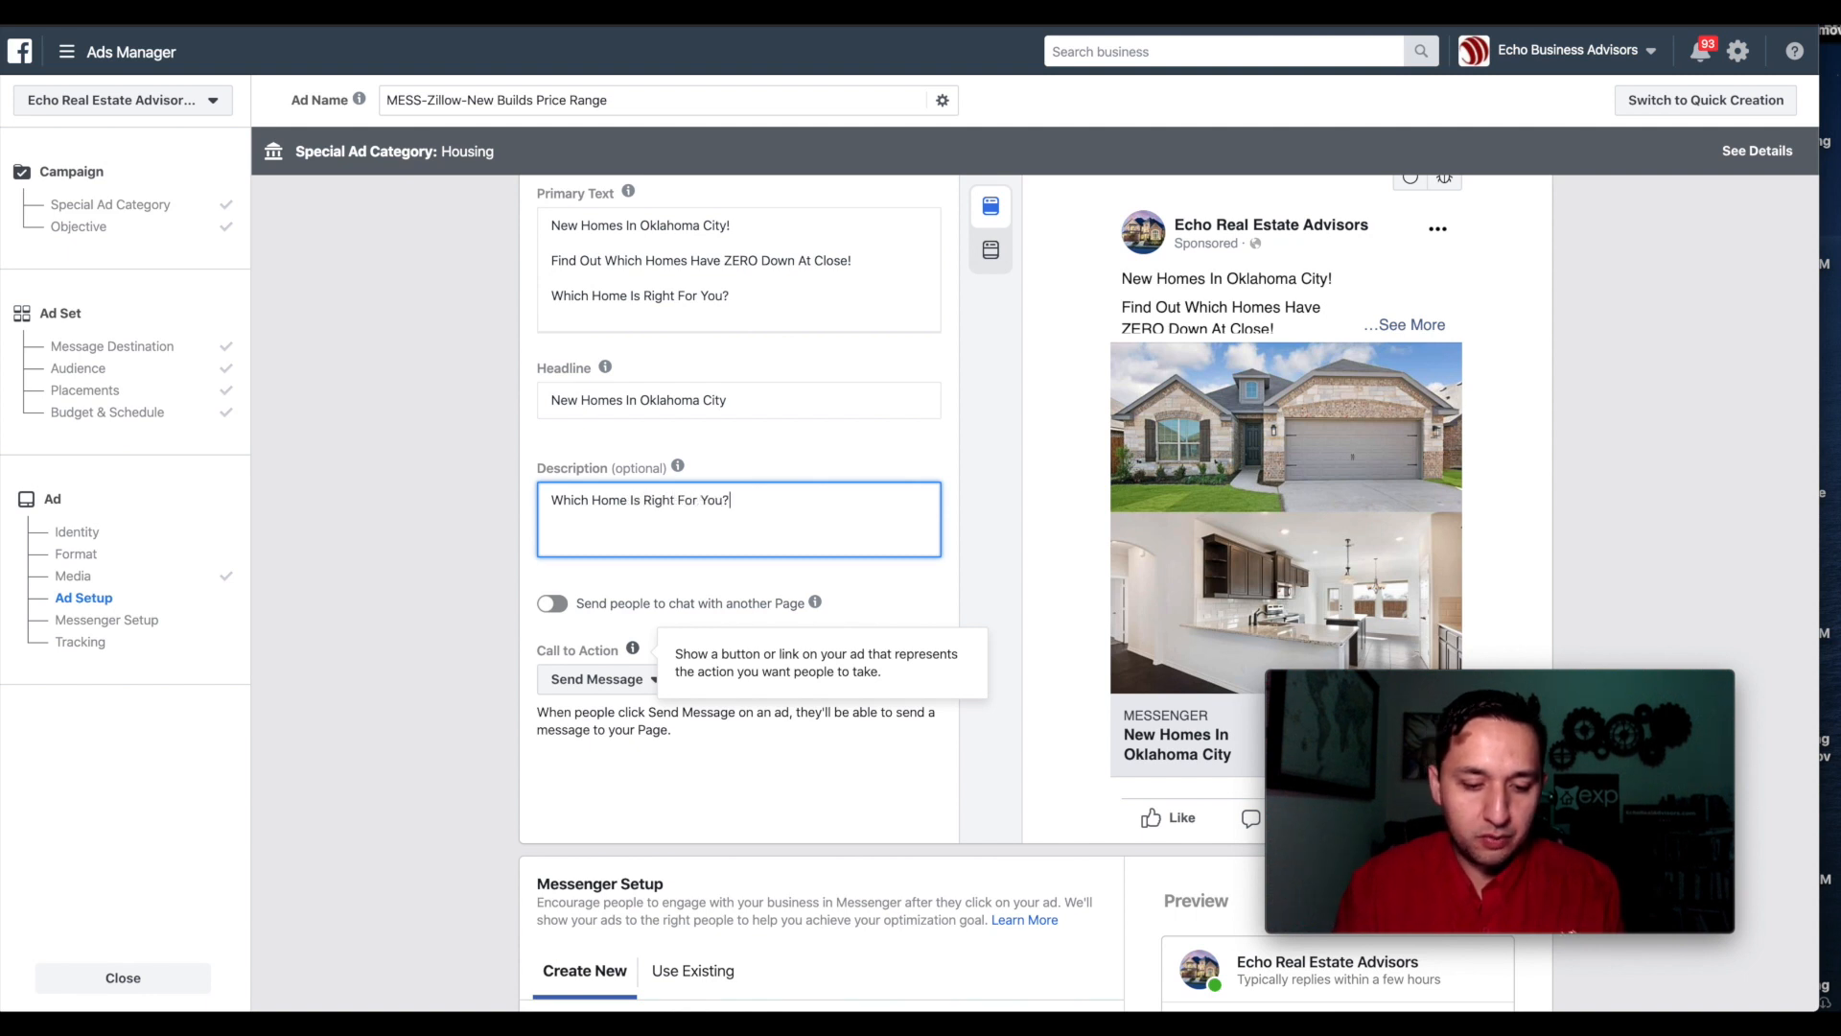
pyautogui.click(470, 581)
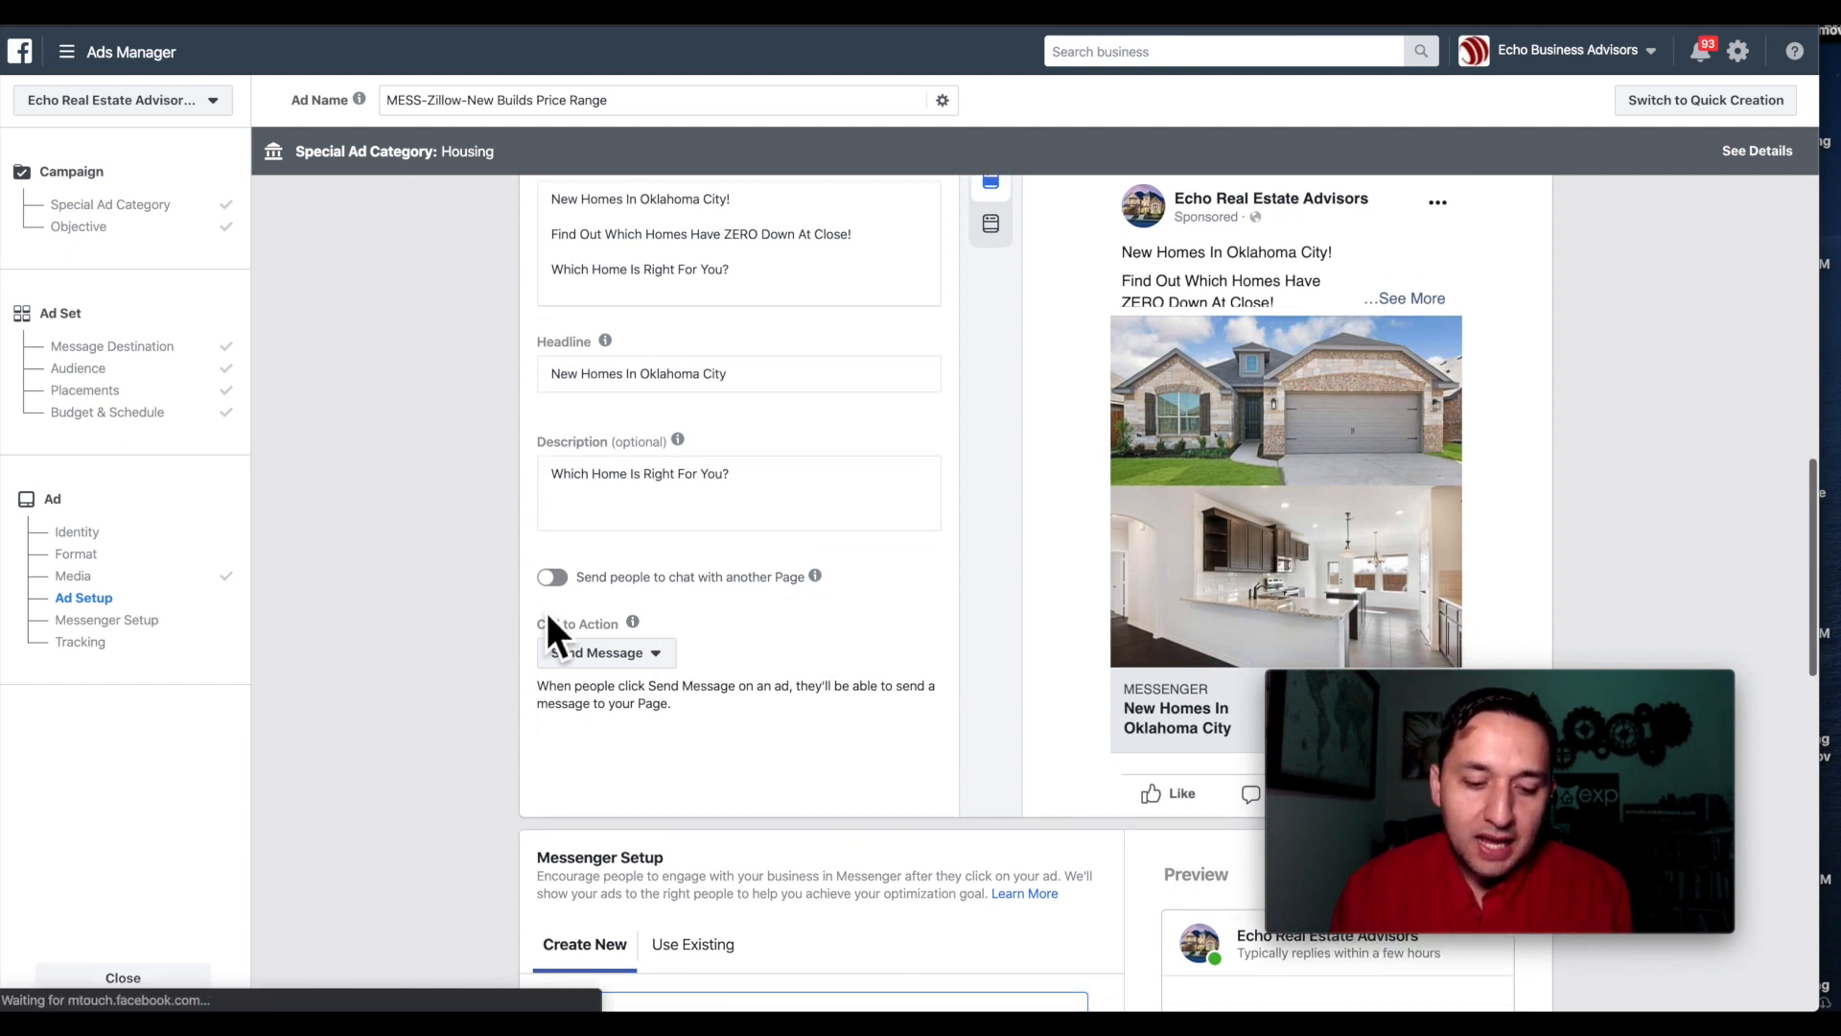
pyautogui.scroll(-1, 545, 608)
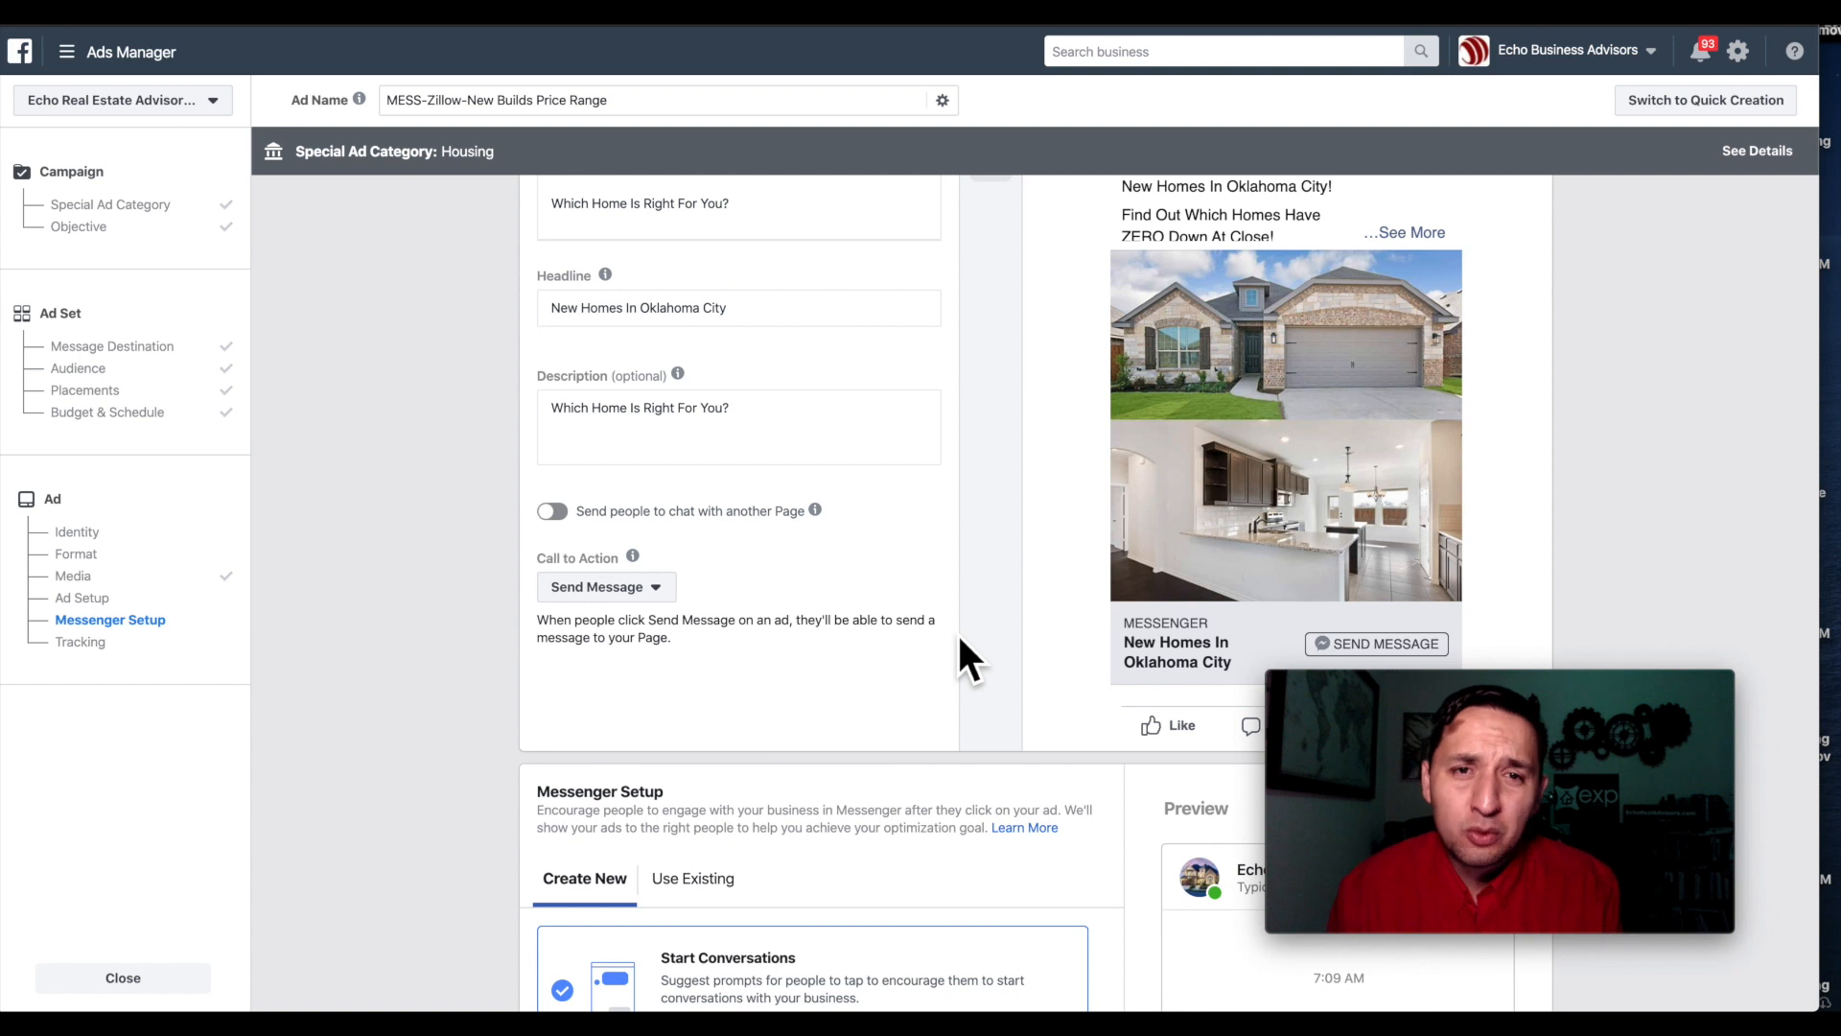
# Keep chats on the advertiser's own Page and leave Send Message as the call to action.
pyautogui.click(562, 511)
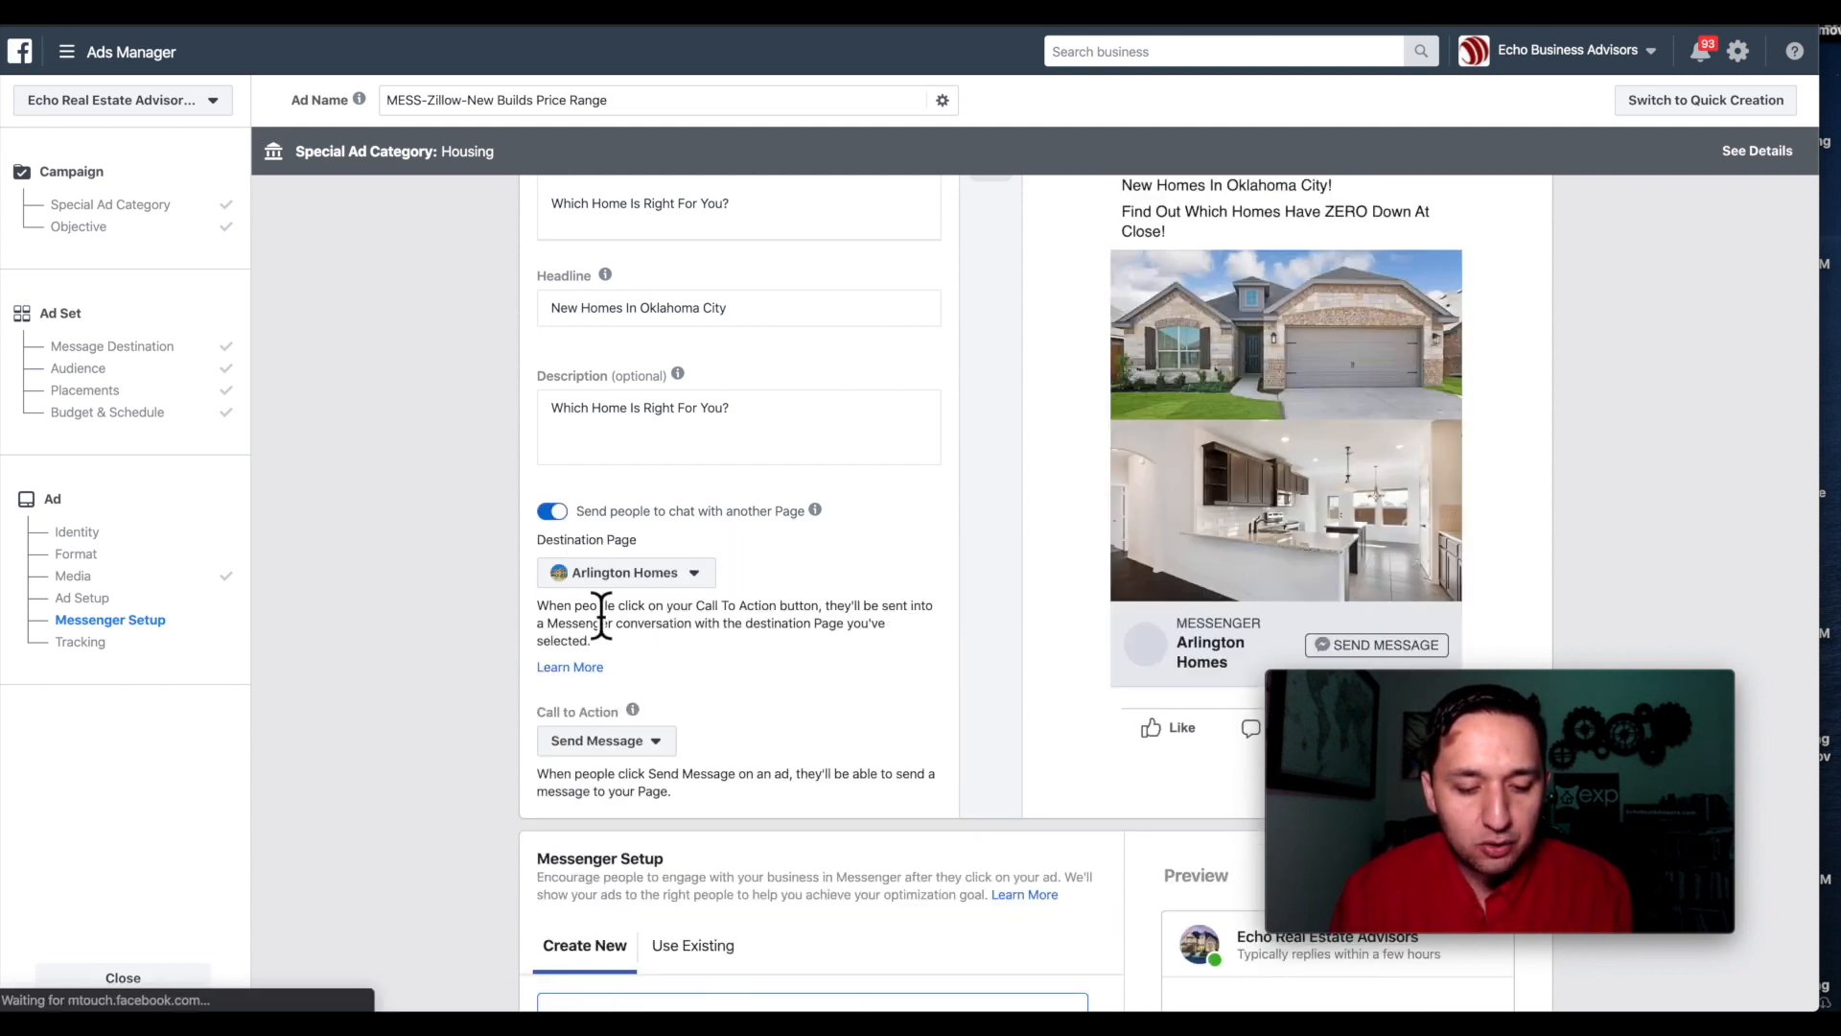
pyautogui.click(547, 511)
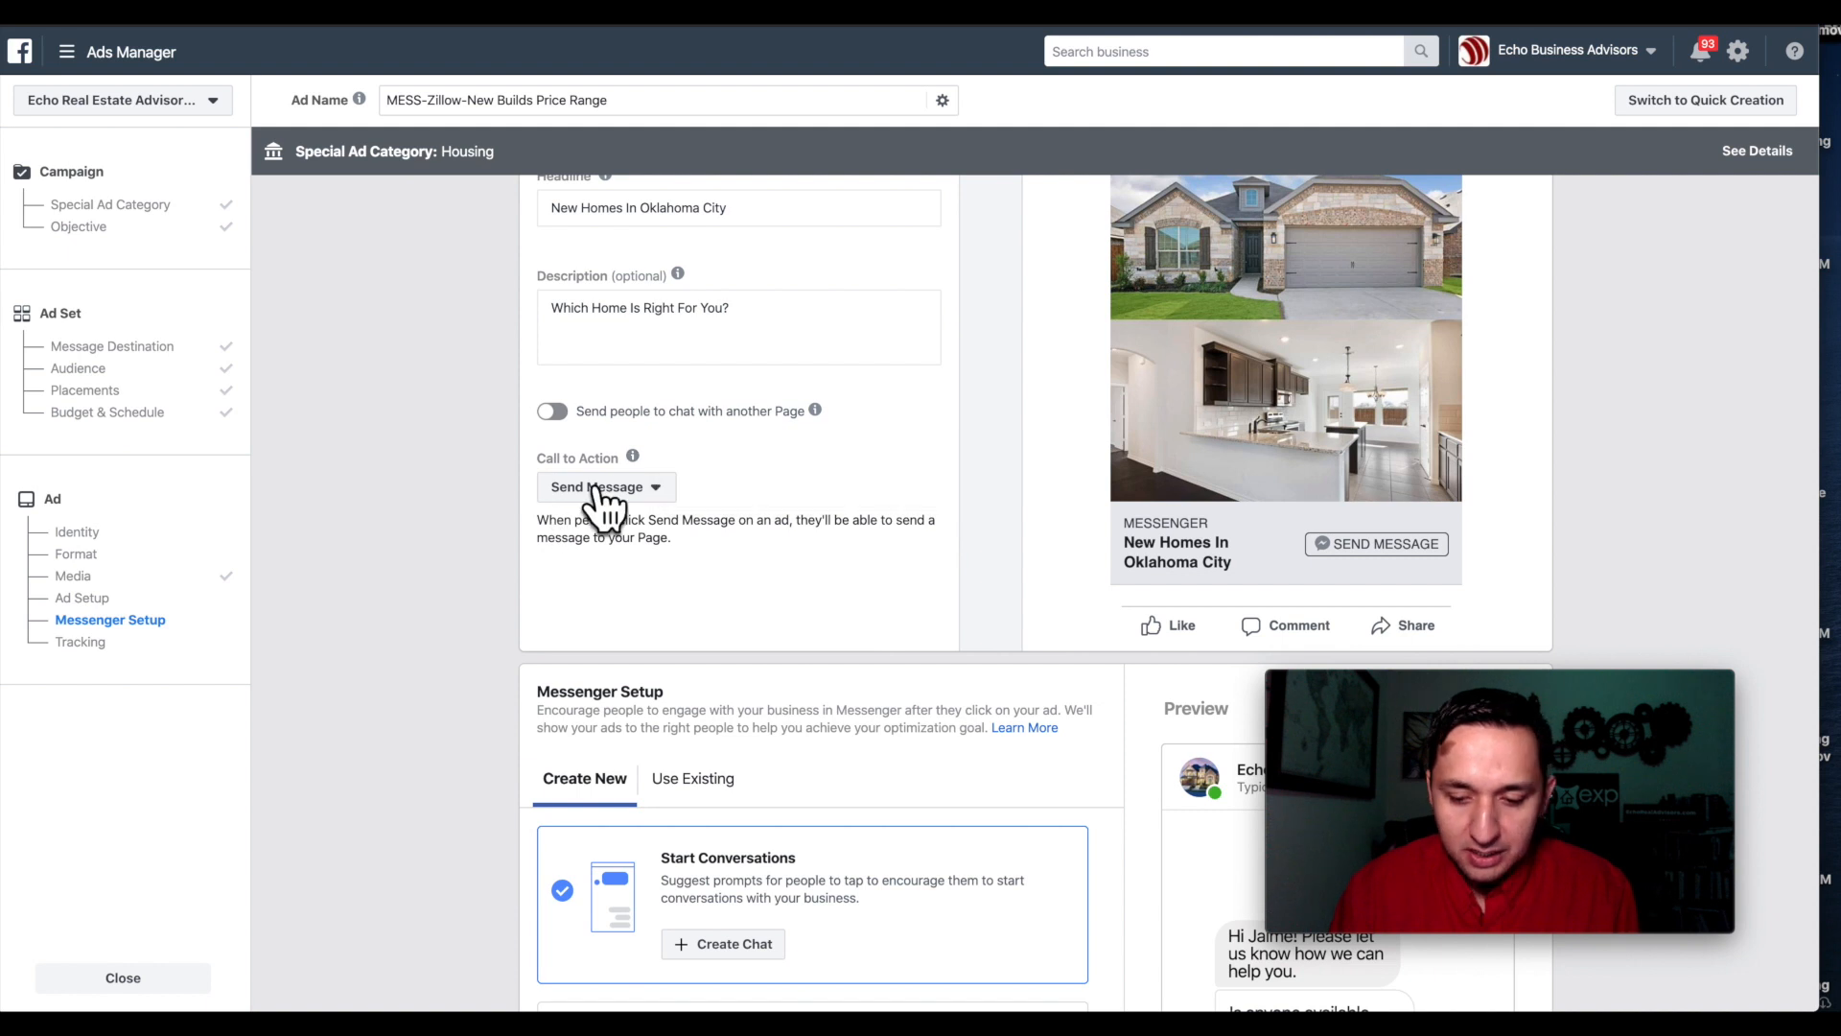
pyautogui.scroll(-2, 732, 554)
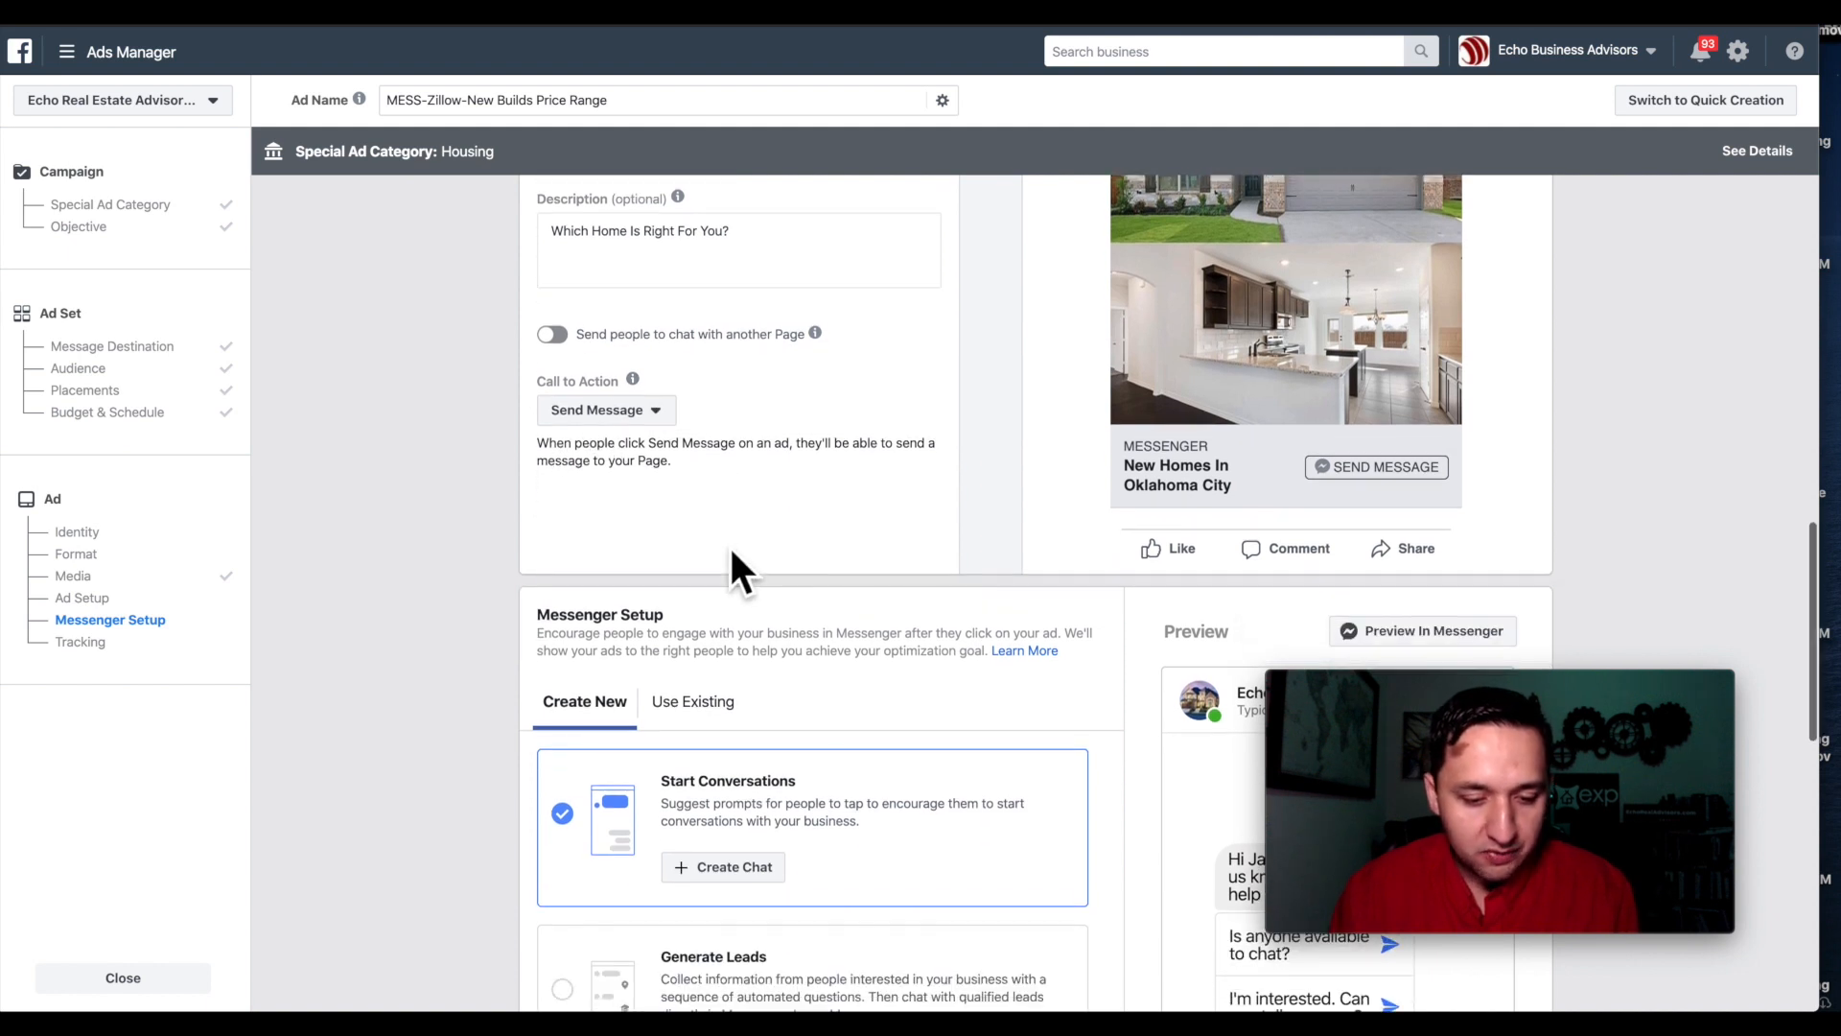
pyautogui.scroll(-1, 731, 555)
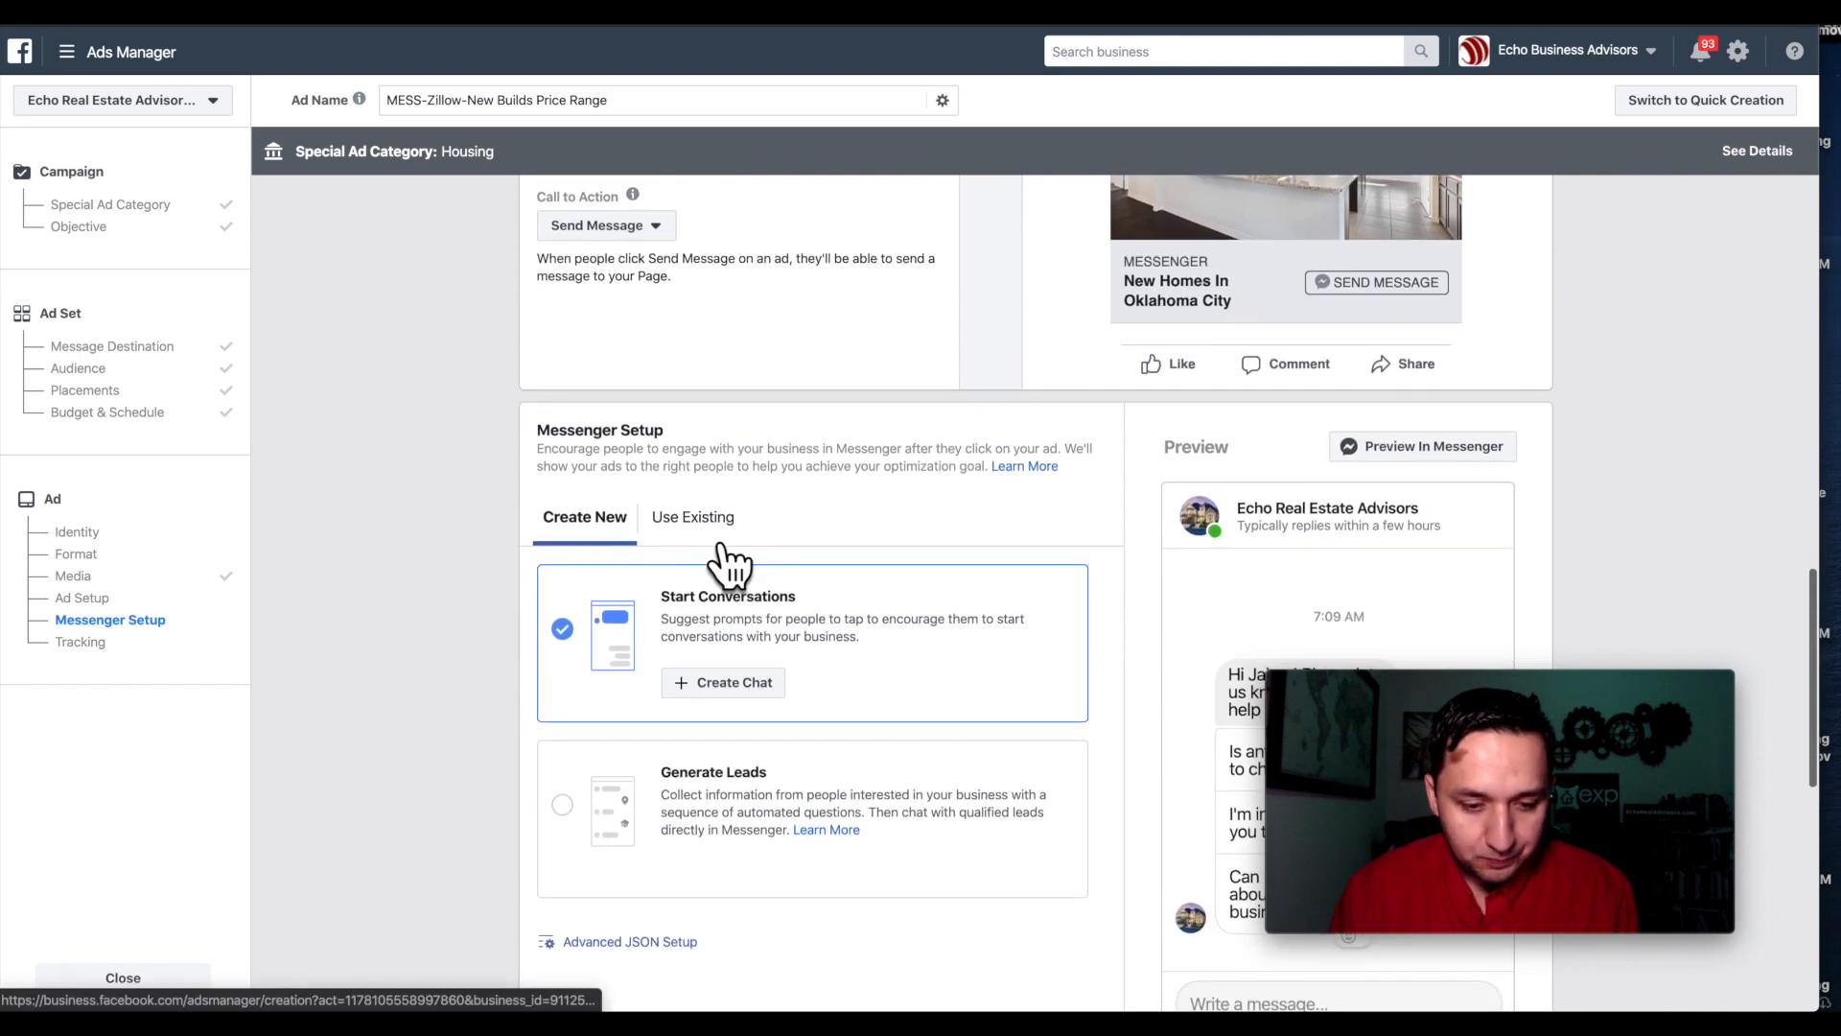
pyautogui.click(606, 225)
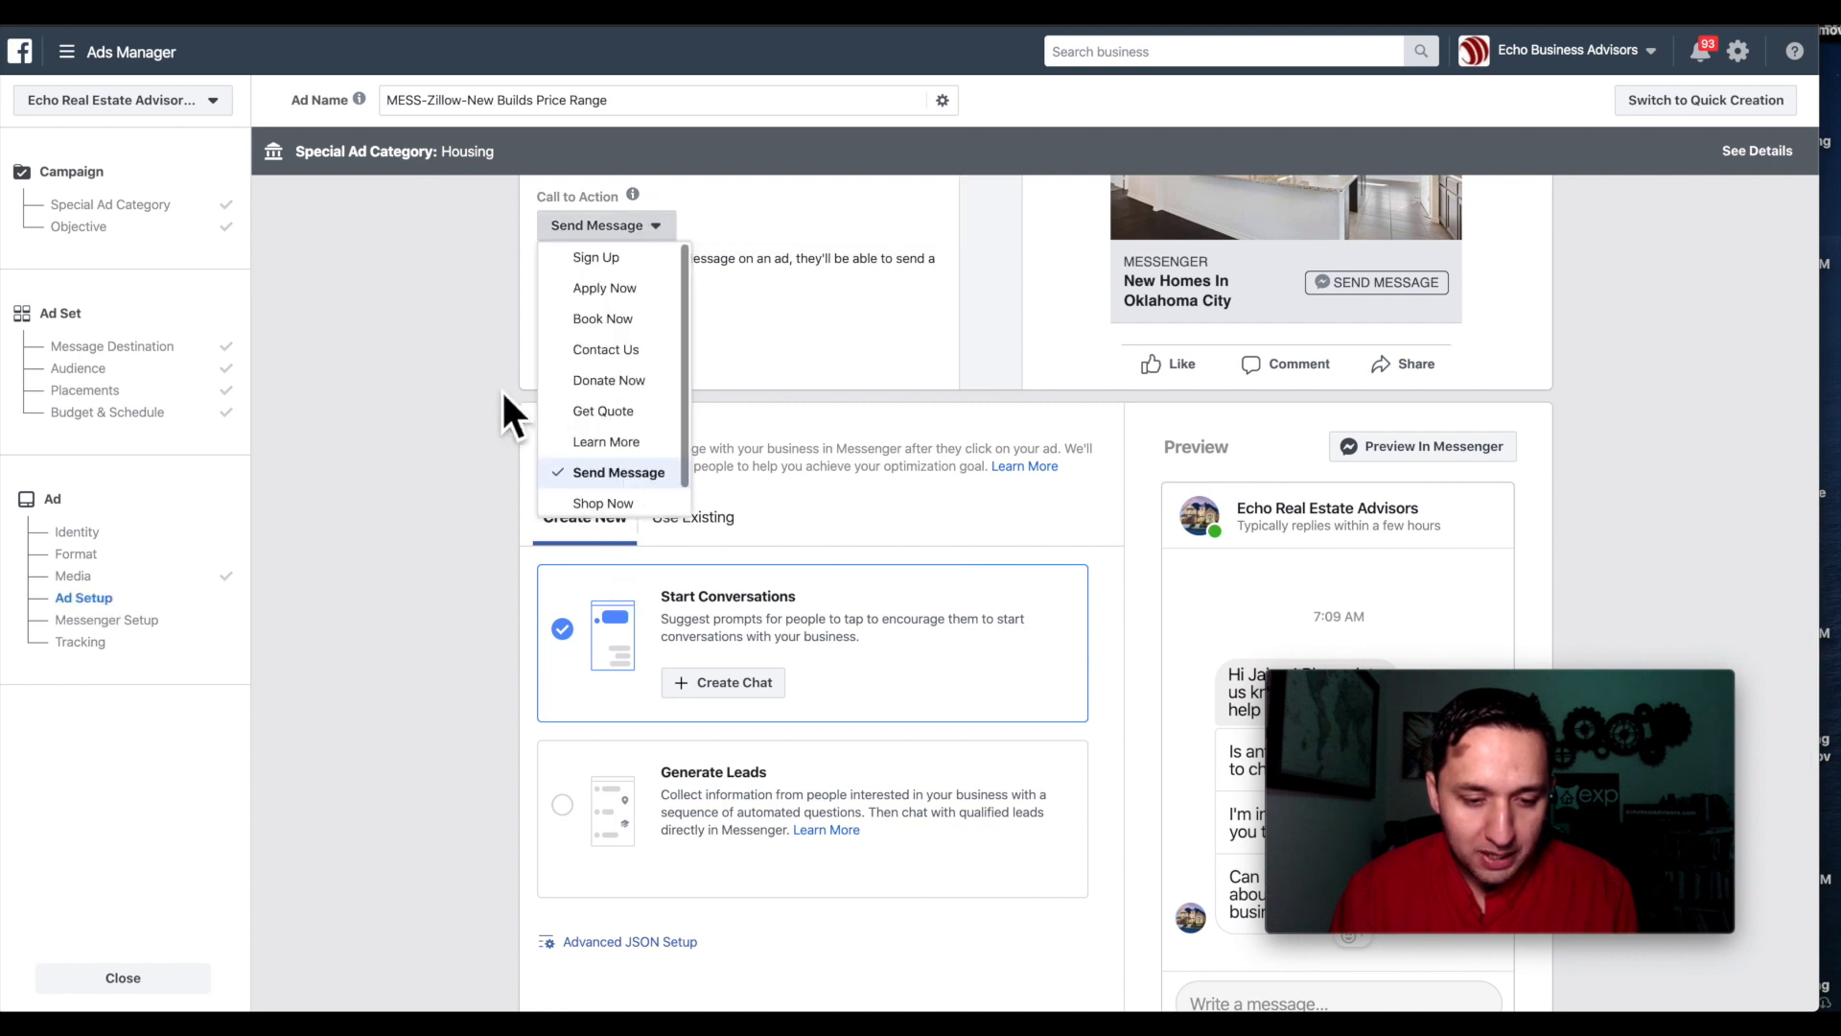
pyautogui.click(833, 344)
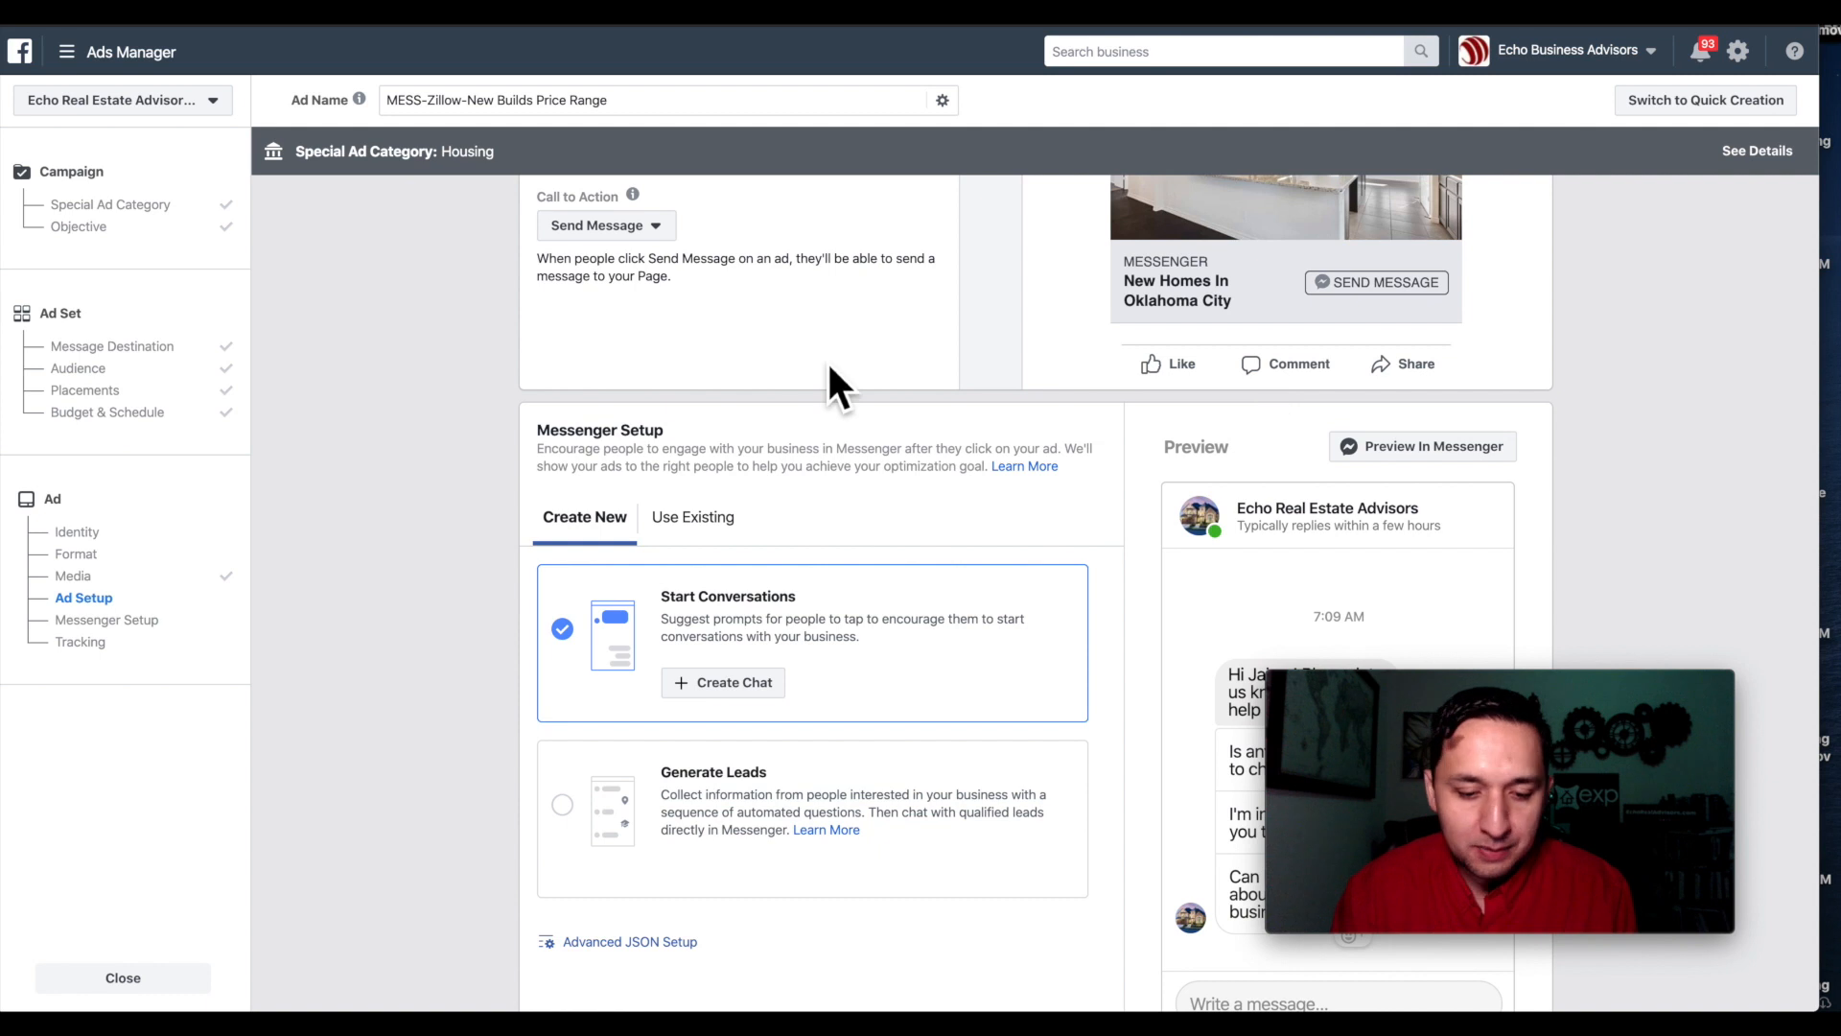
pyautogui.scroll(-2, 831, 379)
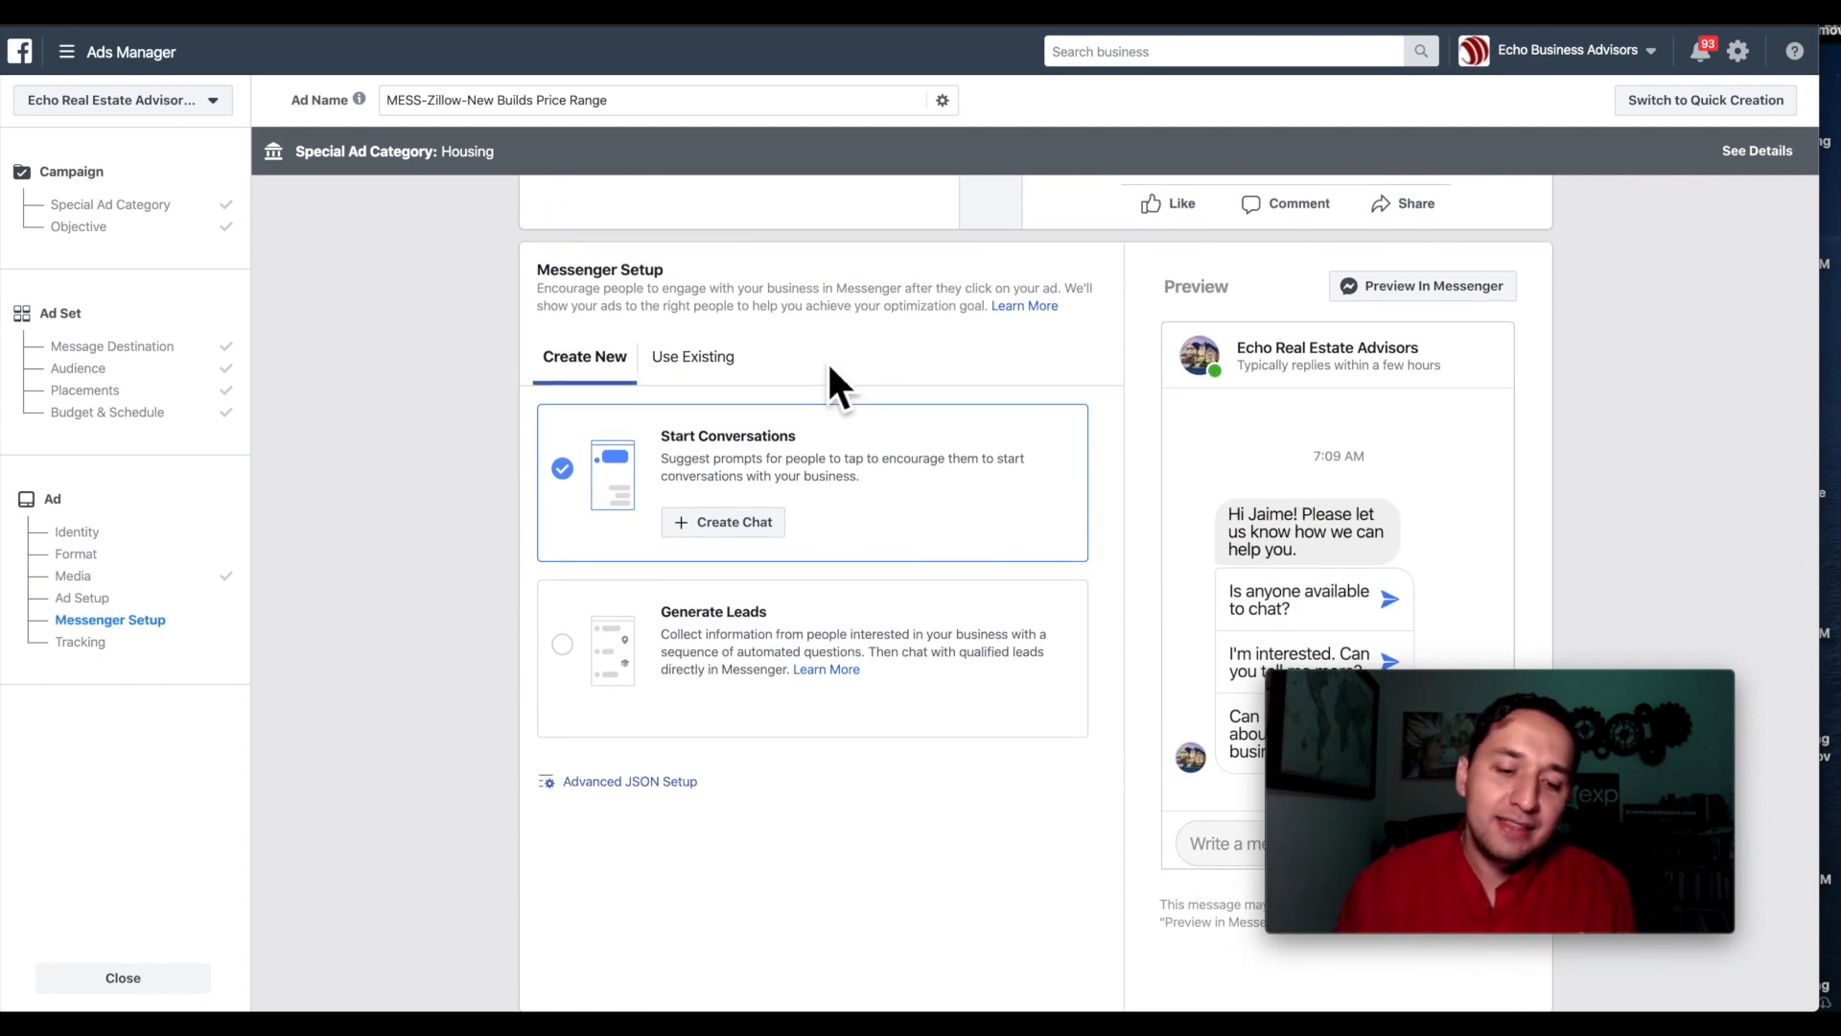
pyautogui.scroll(-1, 826, 360)
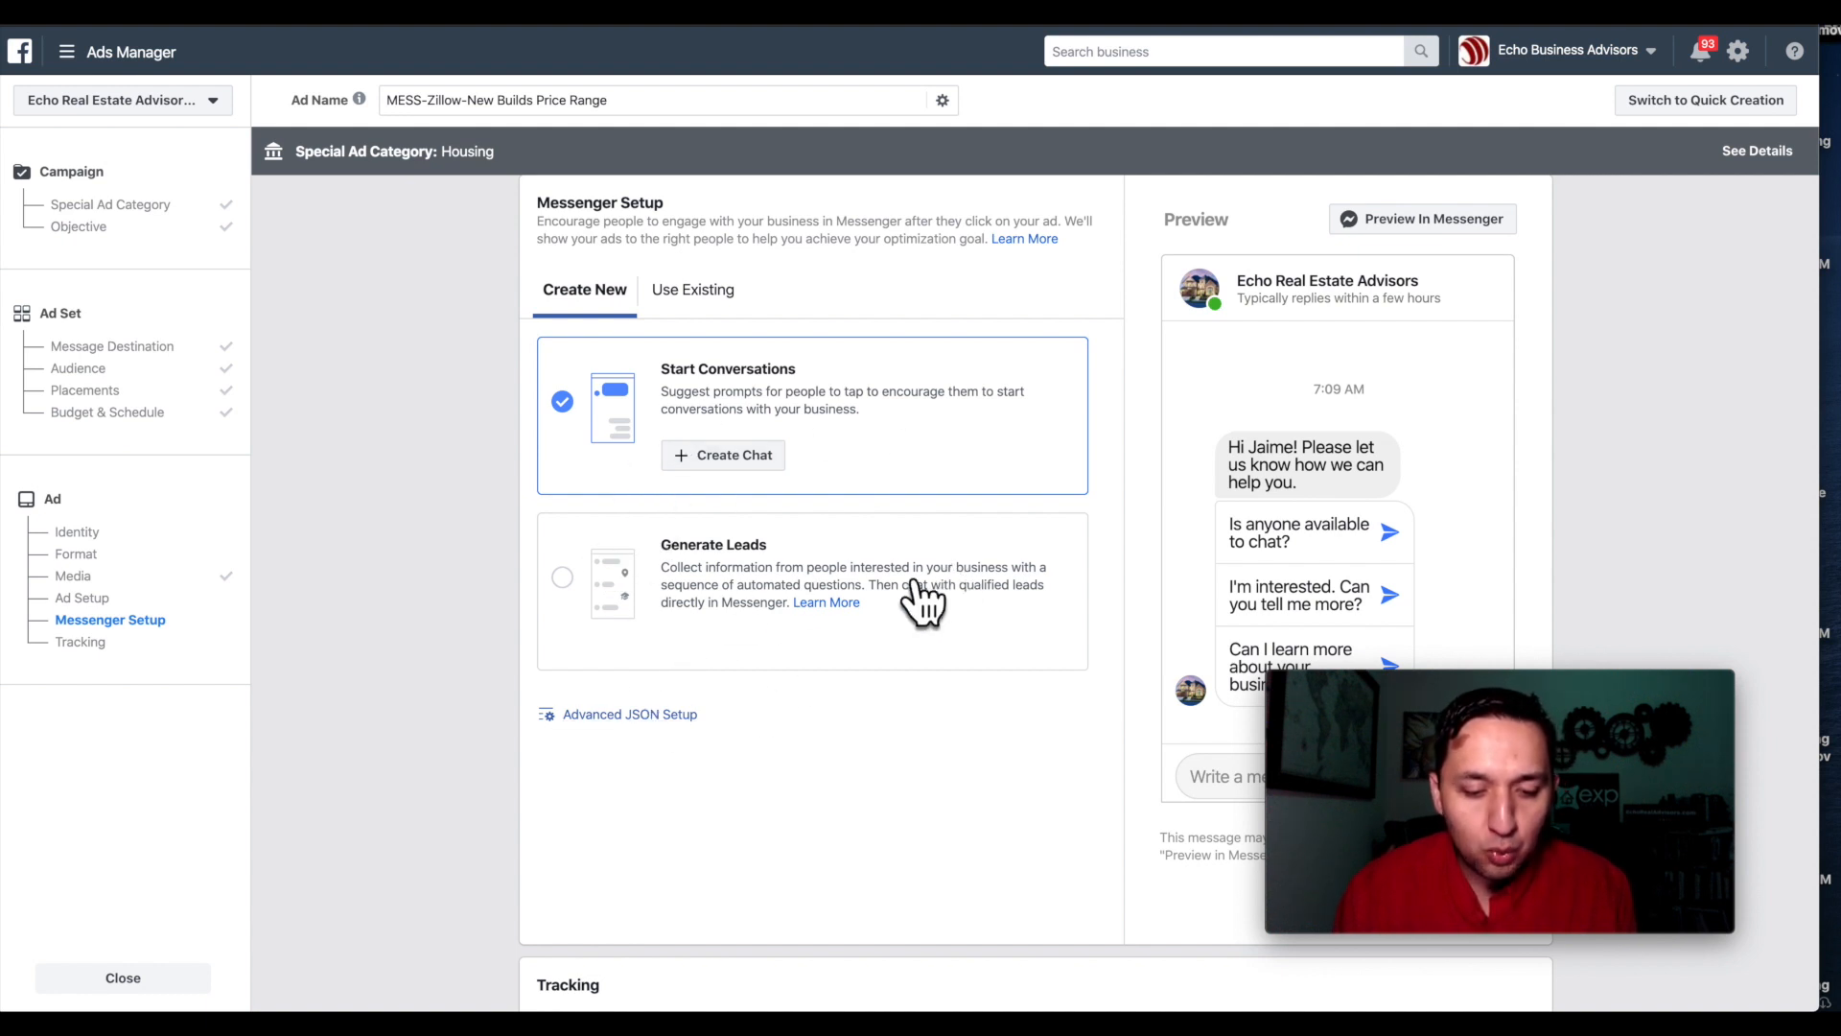
# Switch the Messenger chat to Generate Leads and give the intro an image.
pyautogui.click(564, 580)
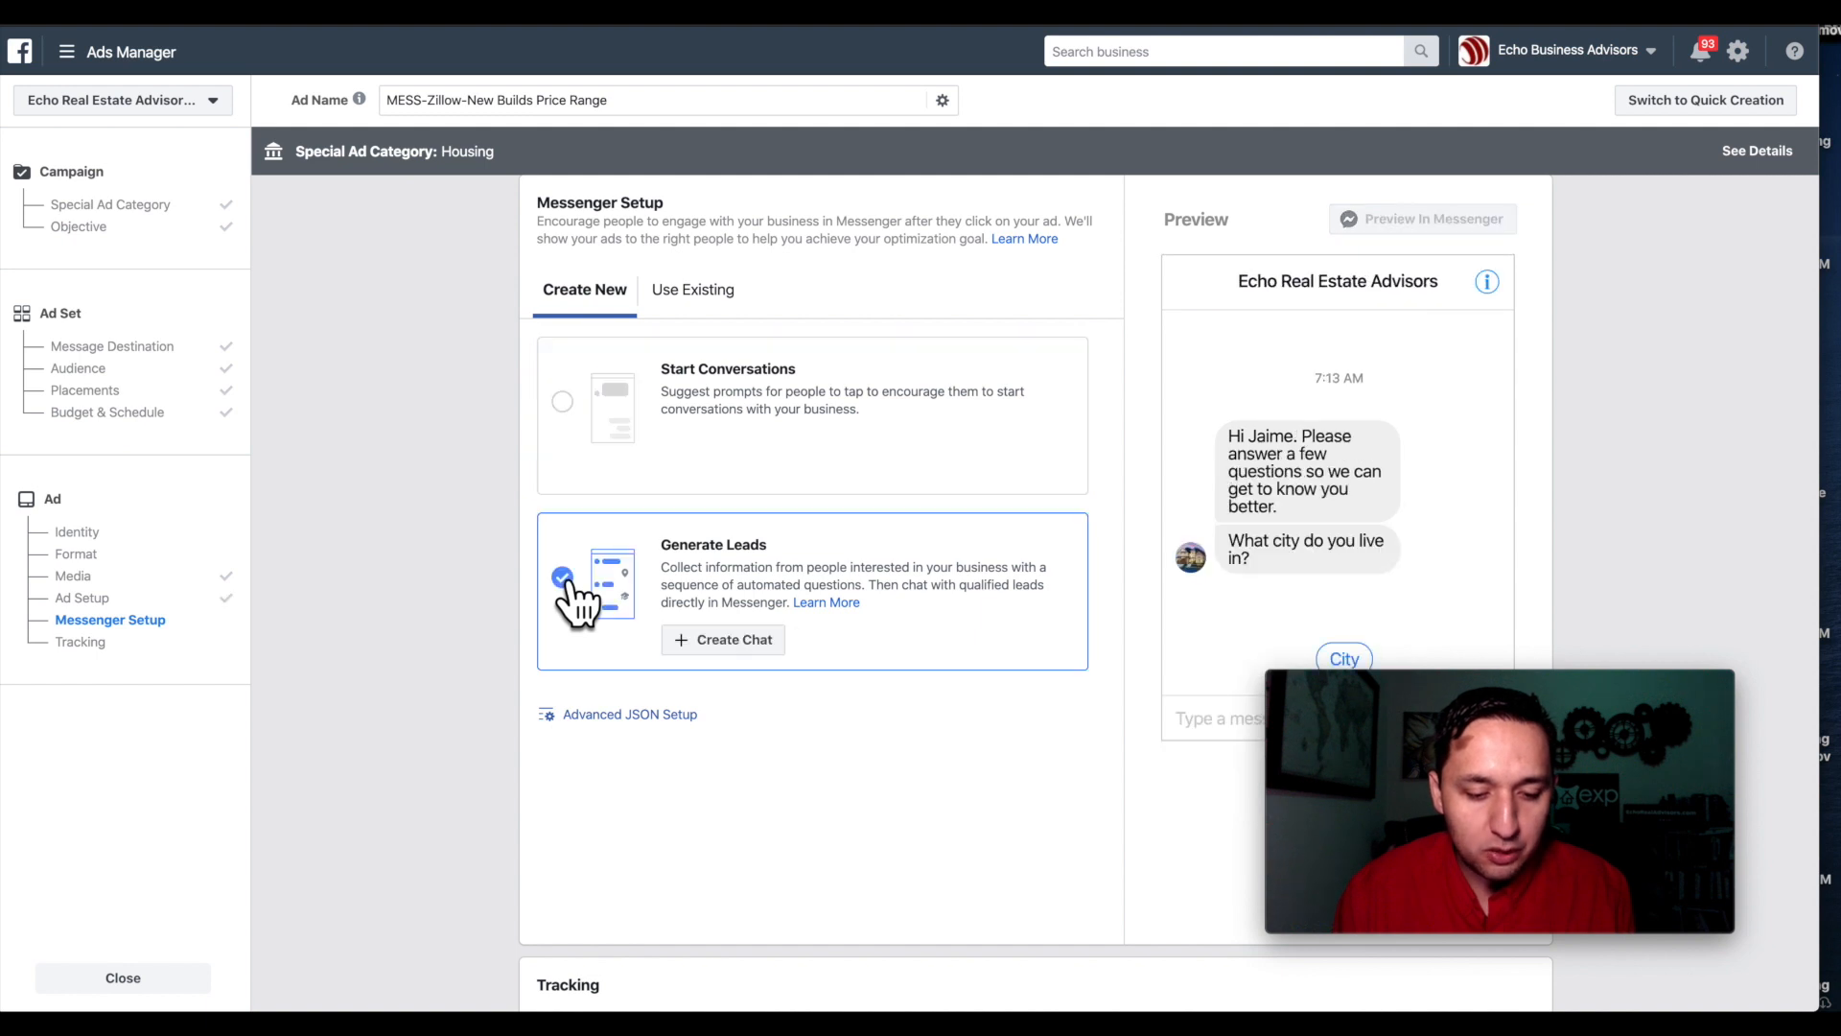
pyautogui.click(752, 639)
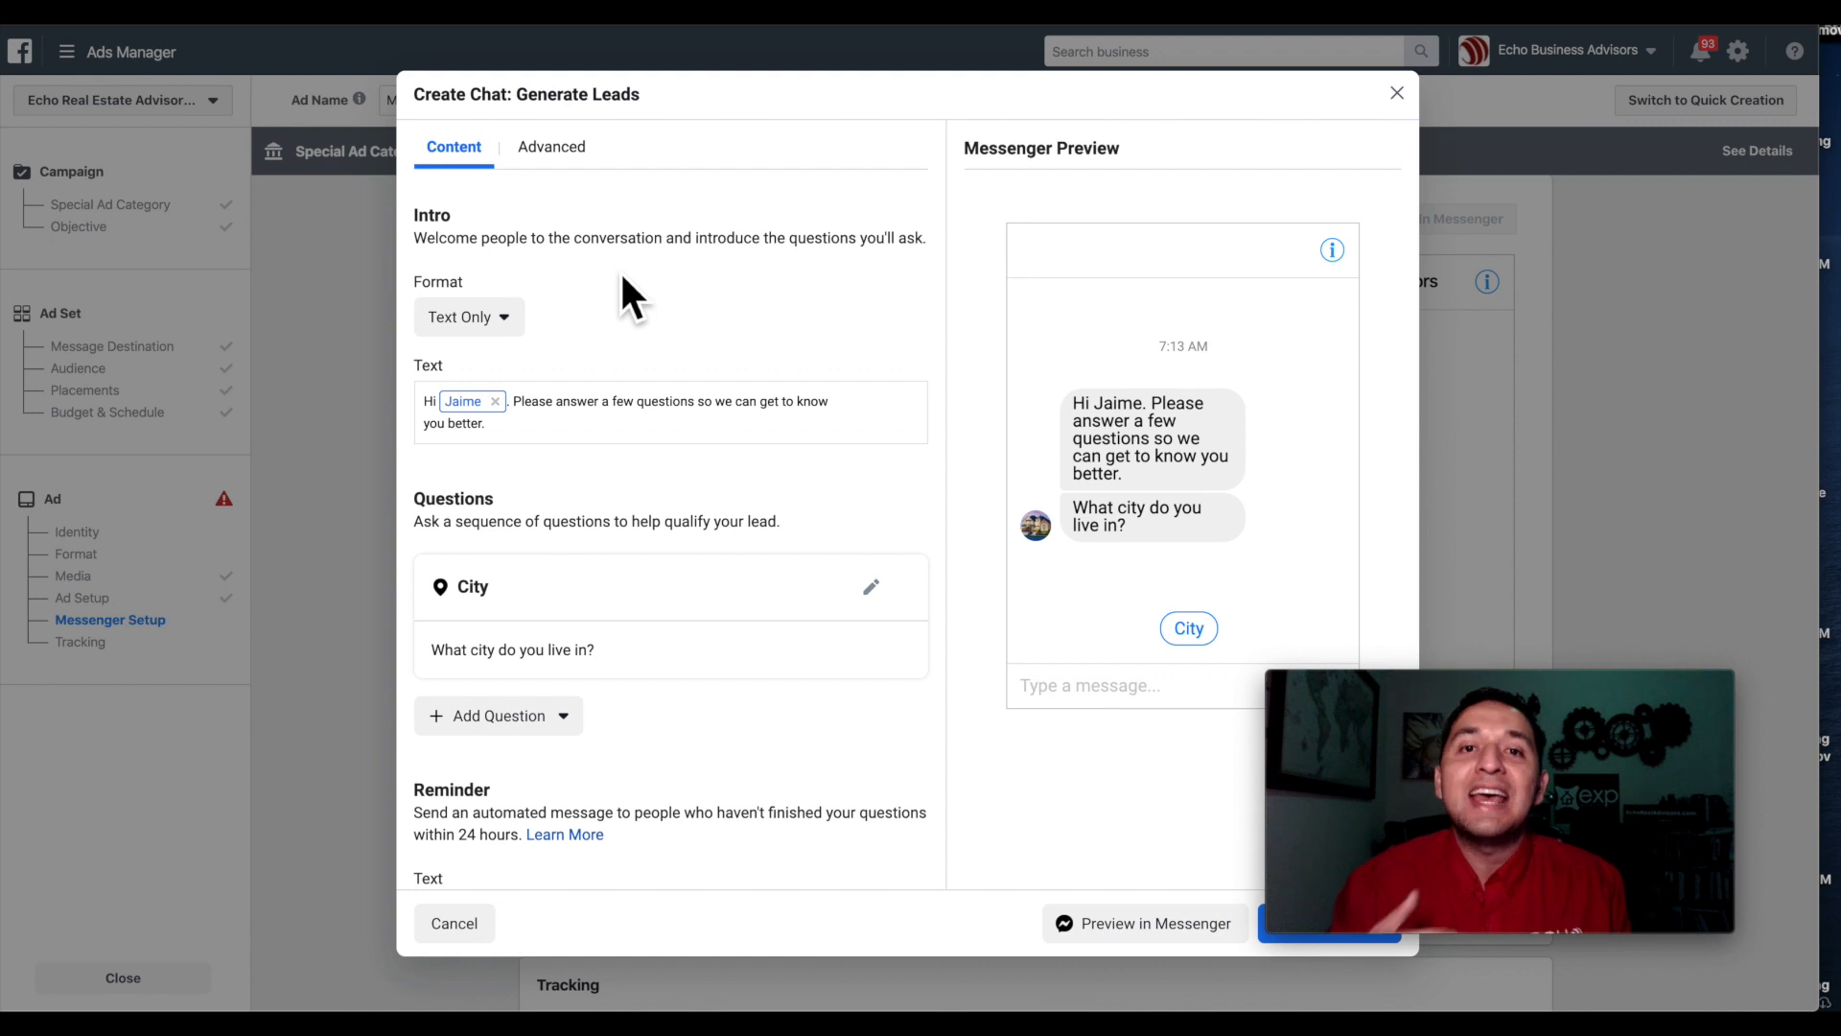
pyautogui.click(464, 320)
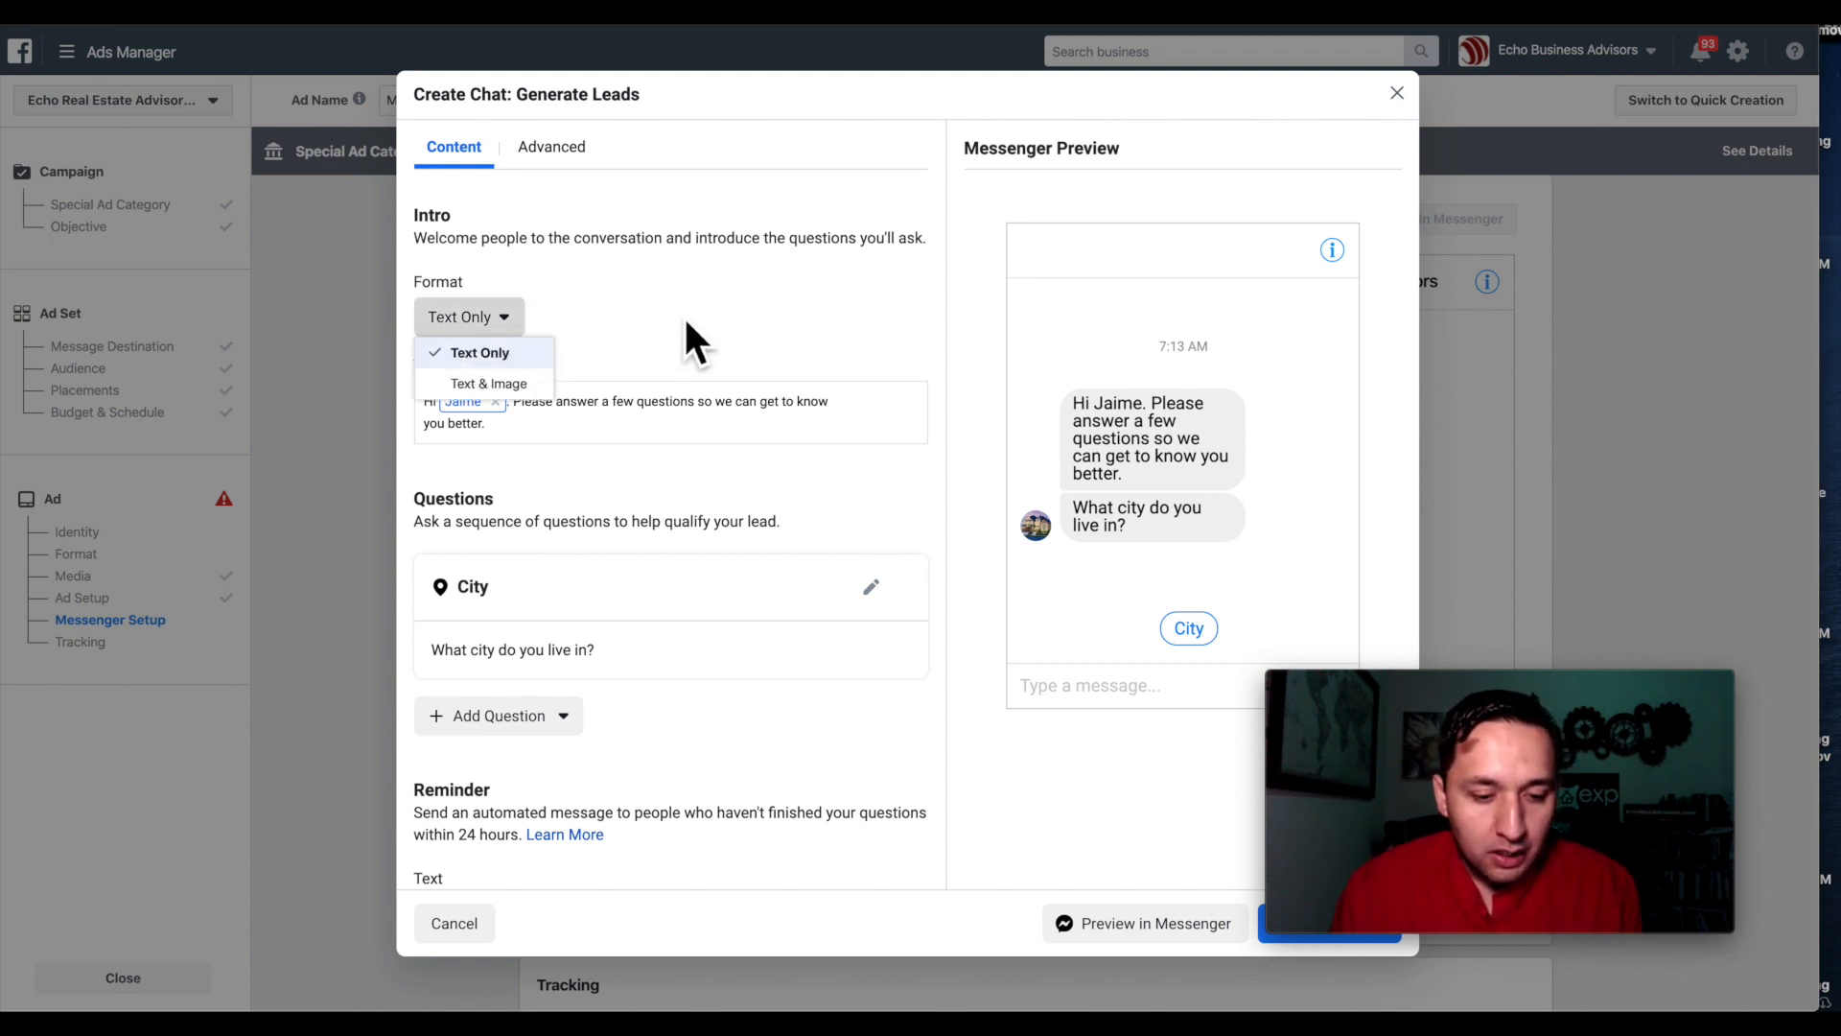
pyautogui.click(498, 384)
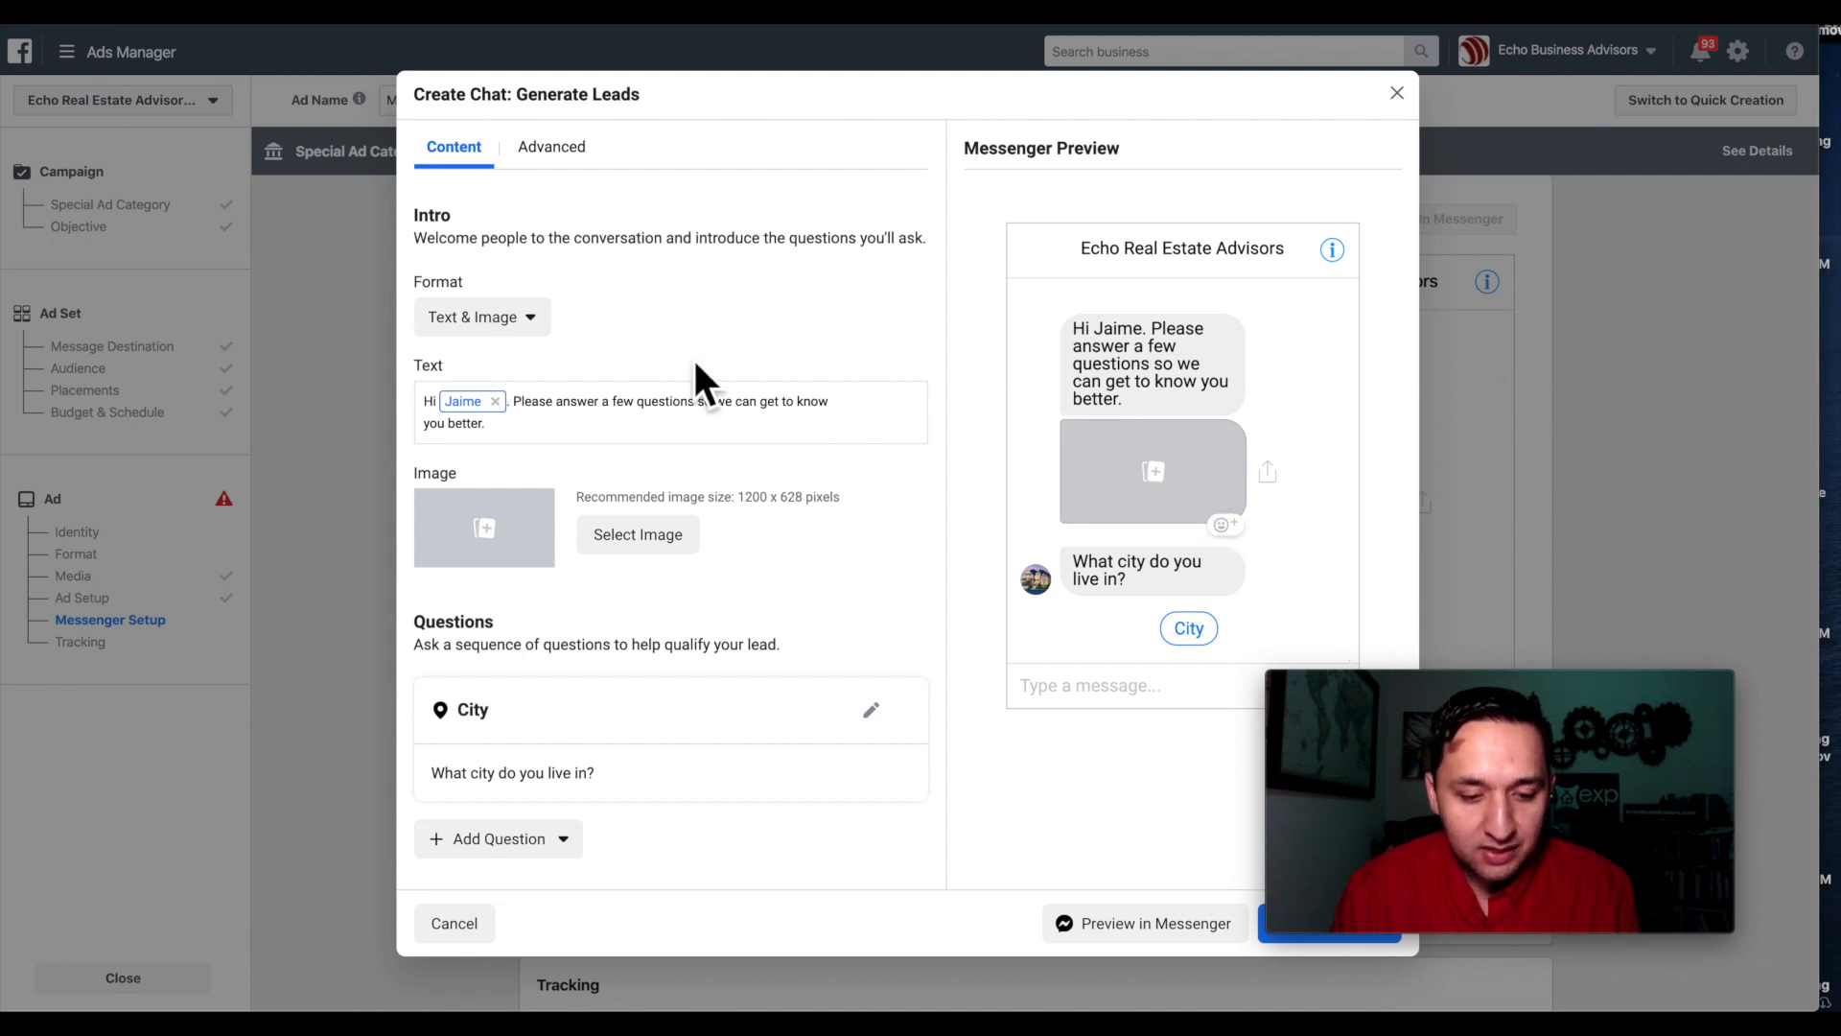
pyautogui.scroll(-3, 696, 364)
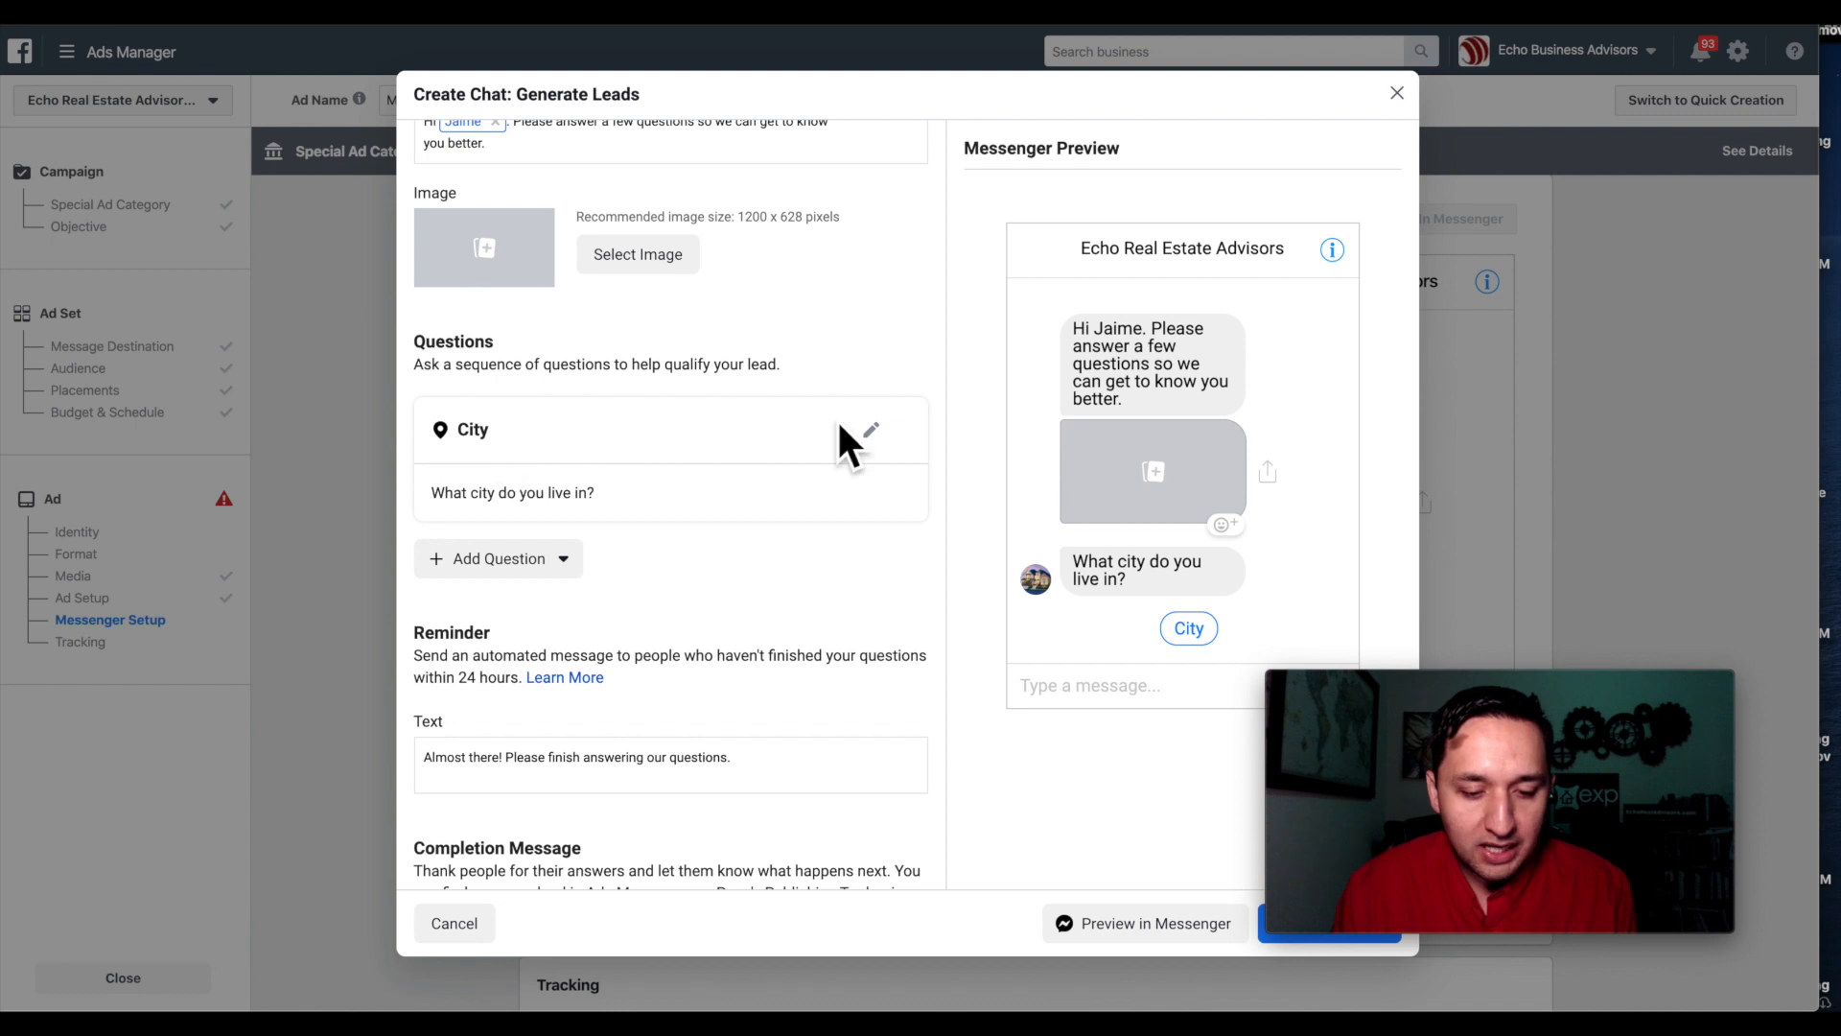
# Try the first question as Phone Number and browse the add-question list.
pyautogui.click(871, 431)
pyautogui.click(472, 527)
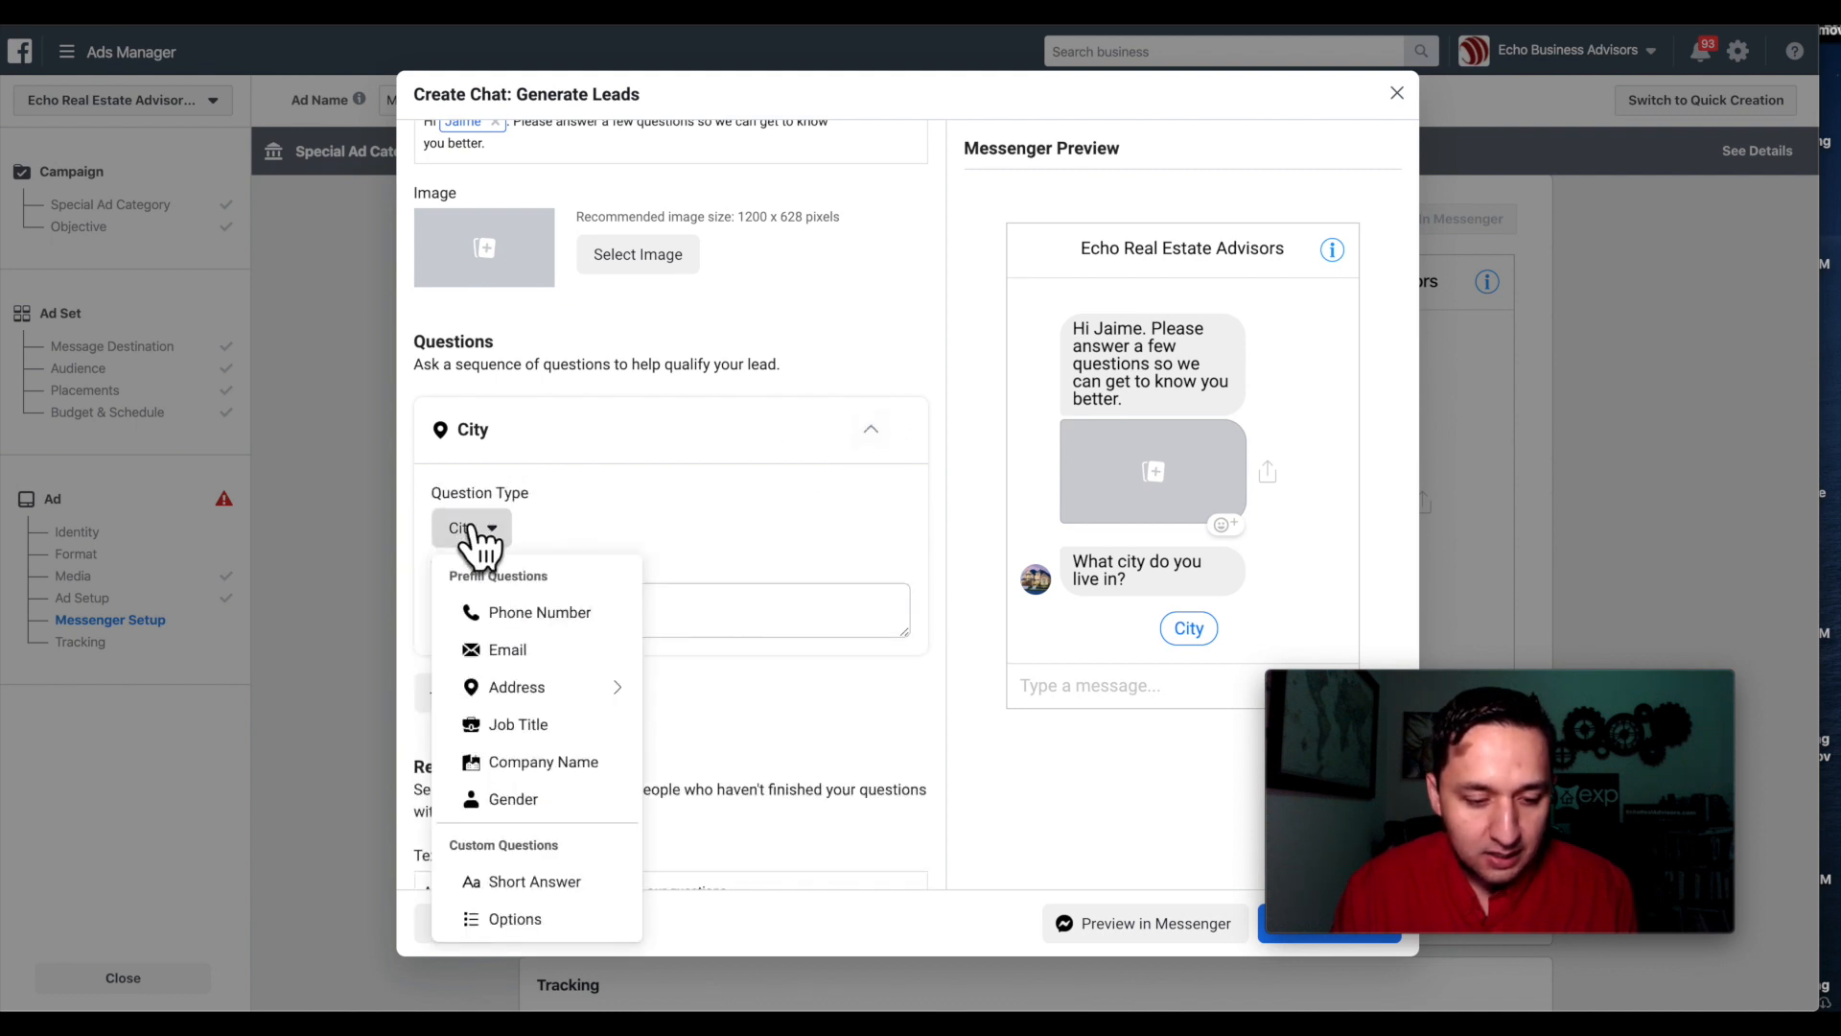
pyautogui.click(533, 619)
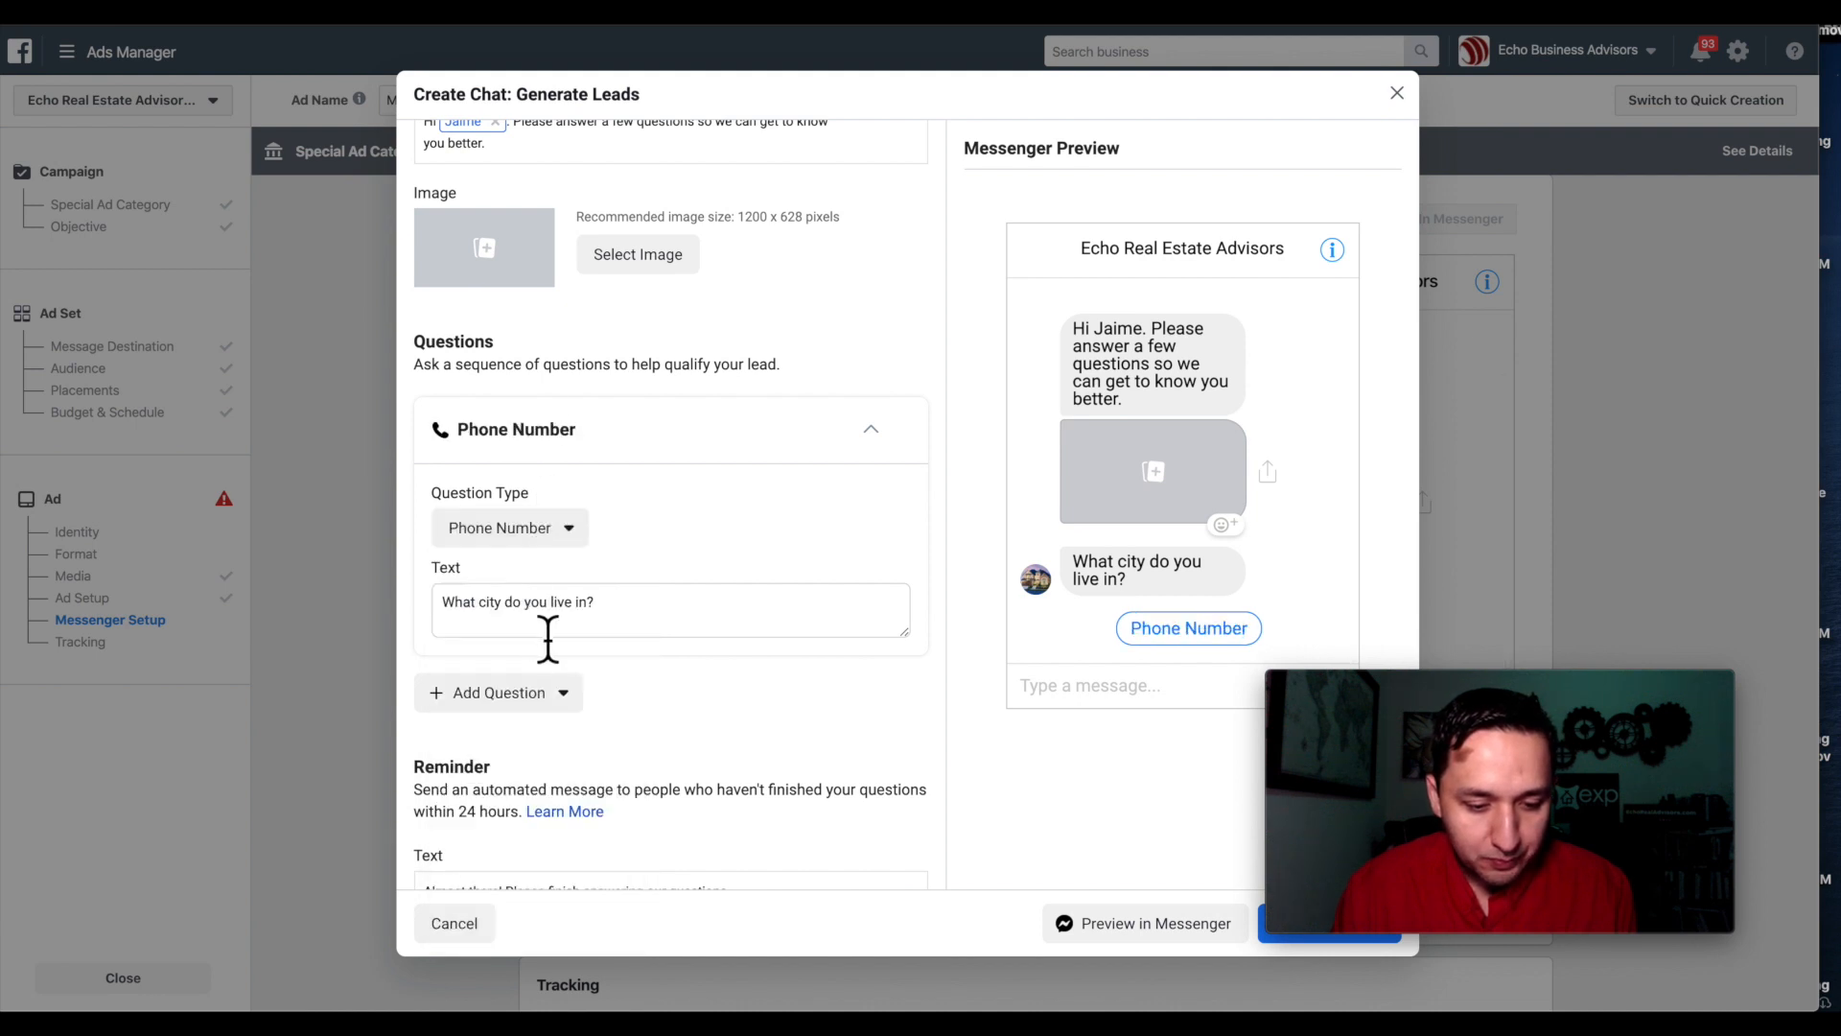
pyautogui.click(526, 606)
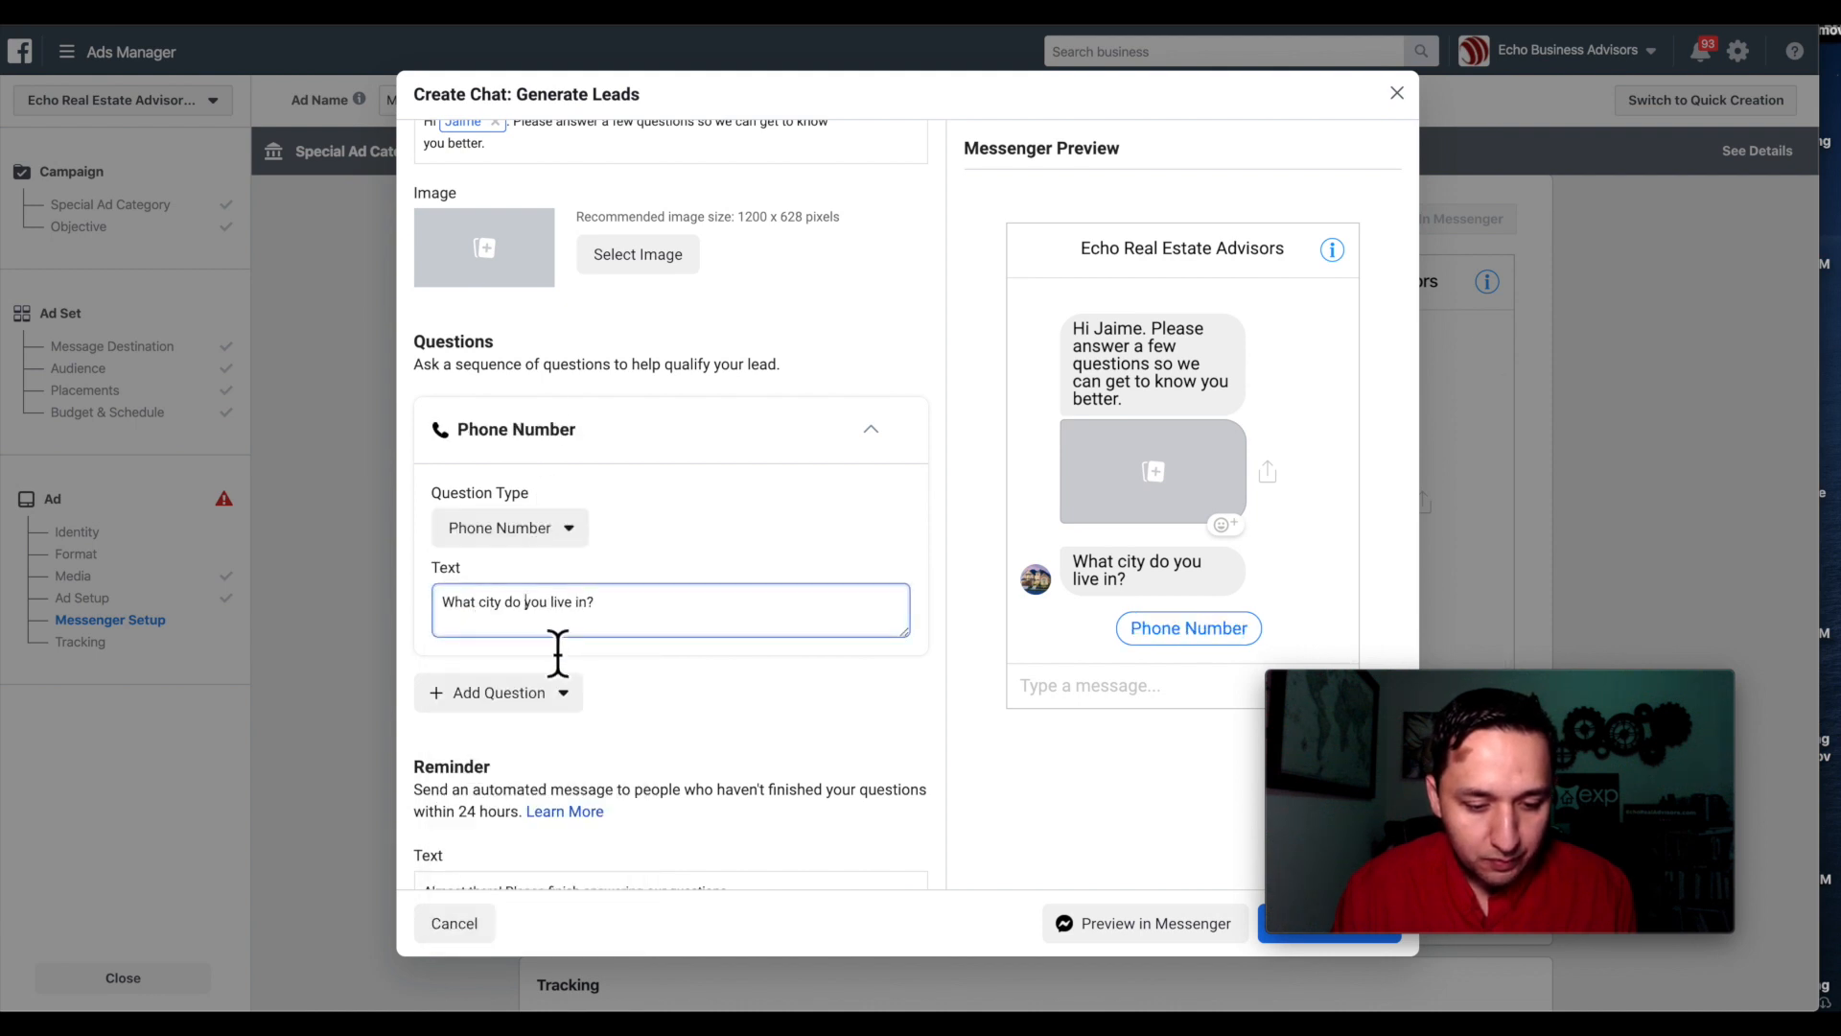
pyautogui.click(871, 430)
pyautogui.click(503, 559)
pyautogui.click(540, 560)
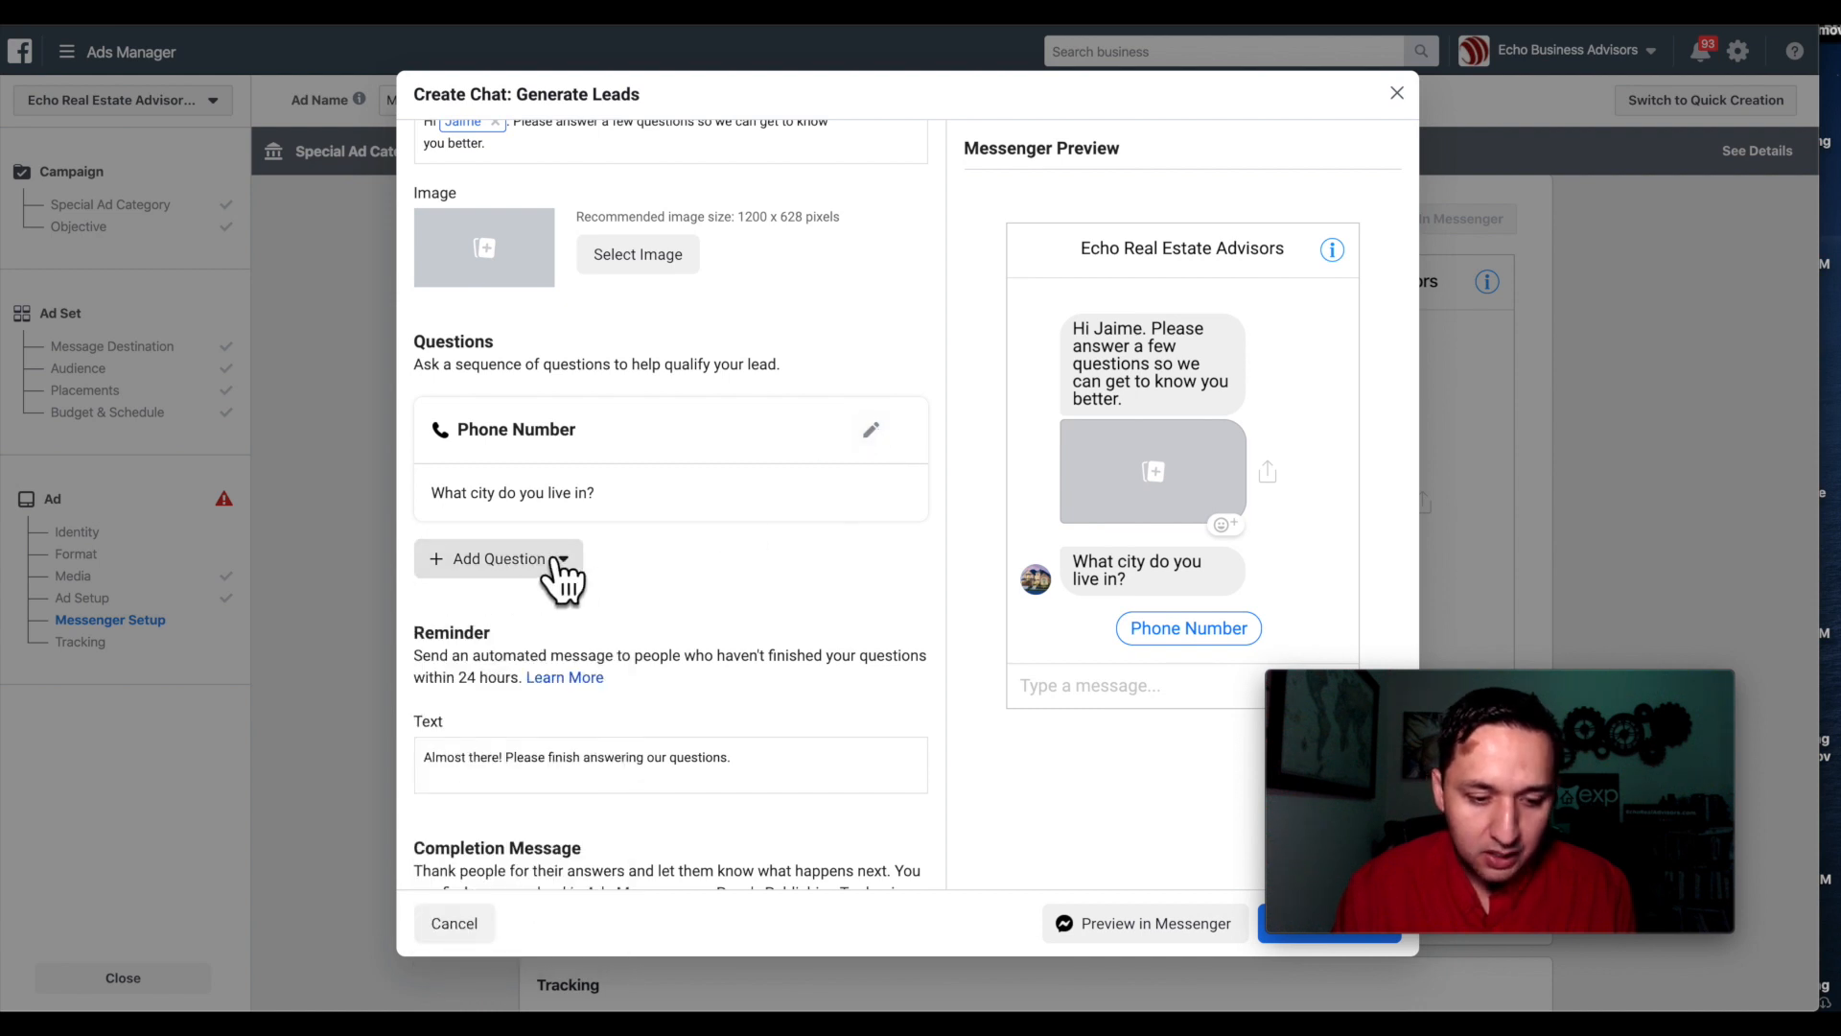
pyautogui.click(556, 564)
pyautogui.click(872, 435)
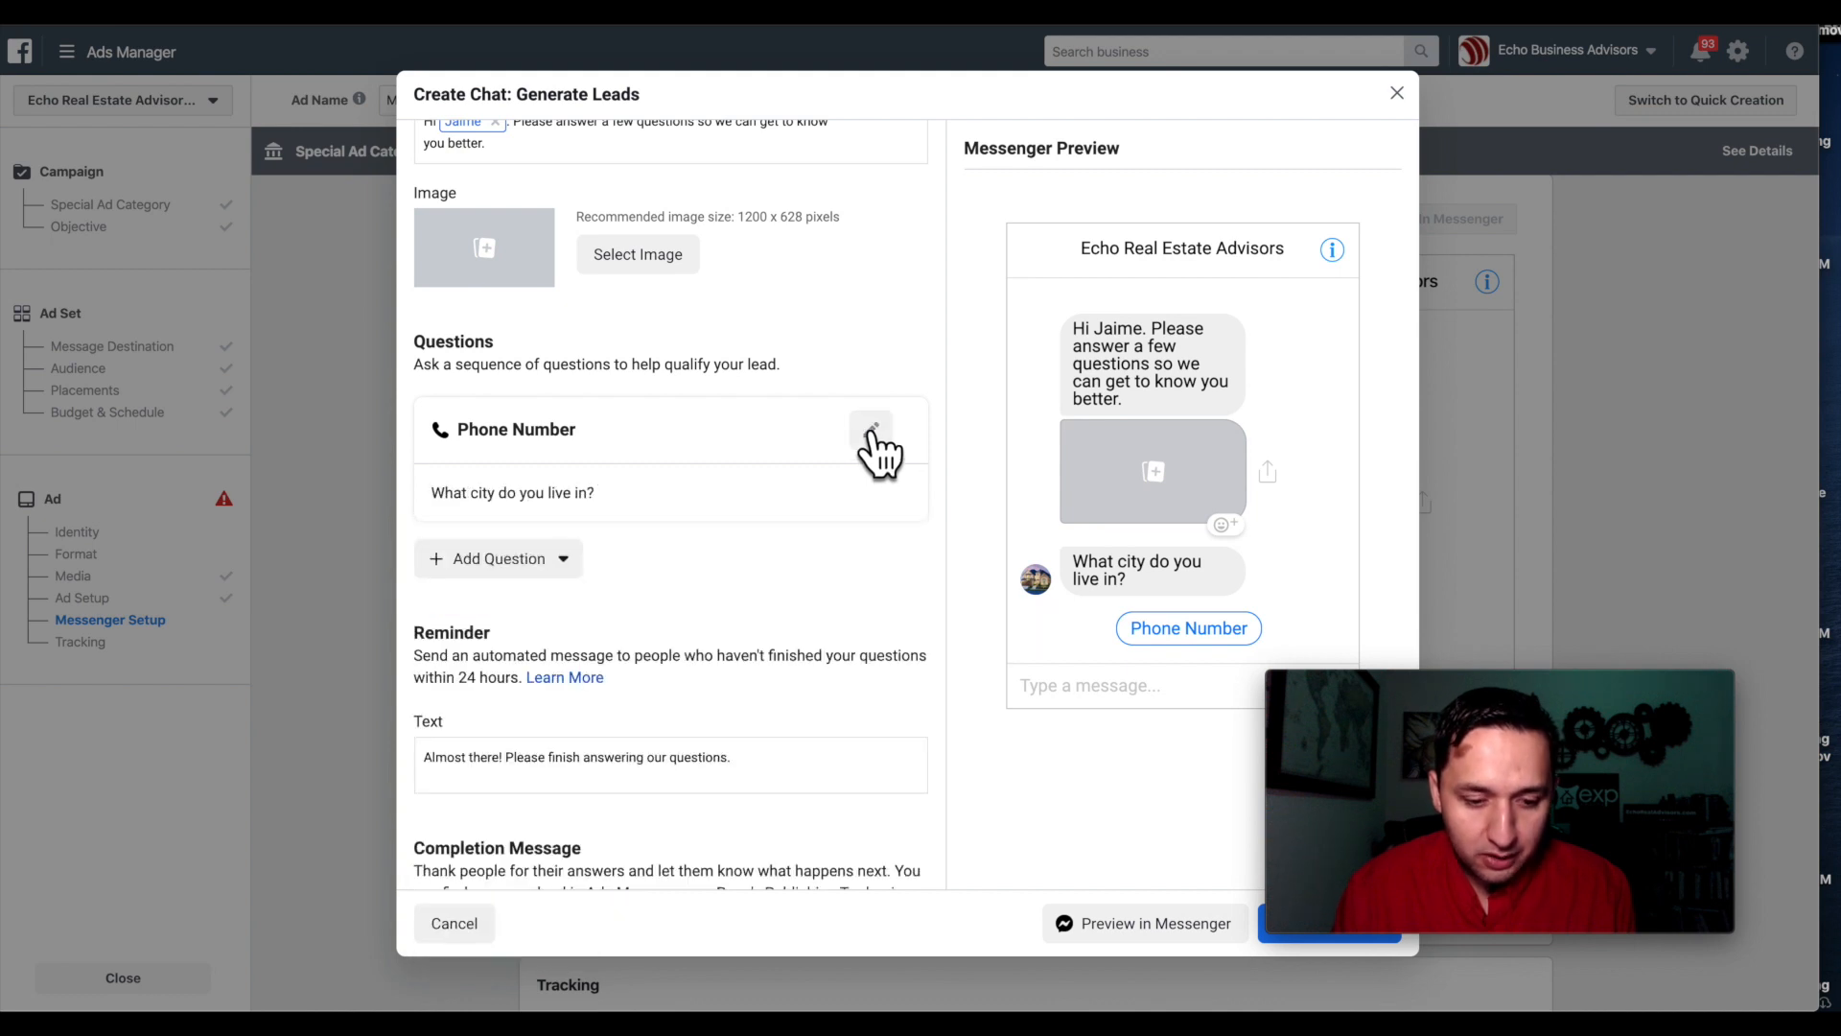
# Set the first question's type to Address > City, asking 'What city do you live in?'.
pyautogui.click(869, 437)
pyautogui.click(544, 533)
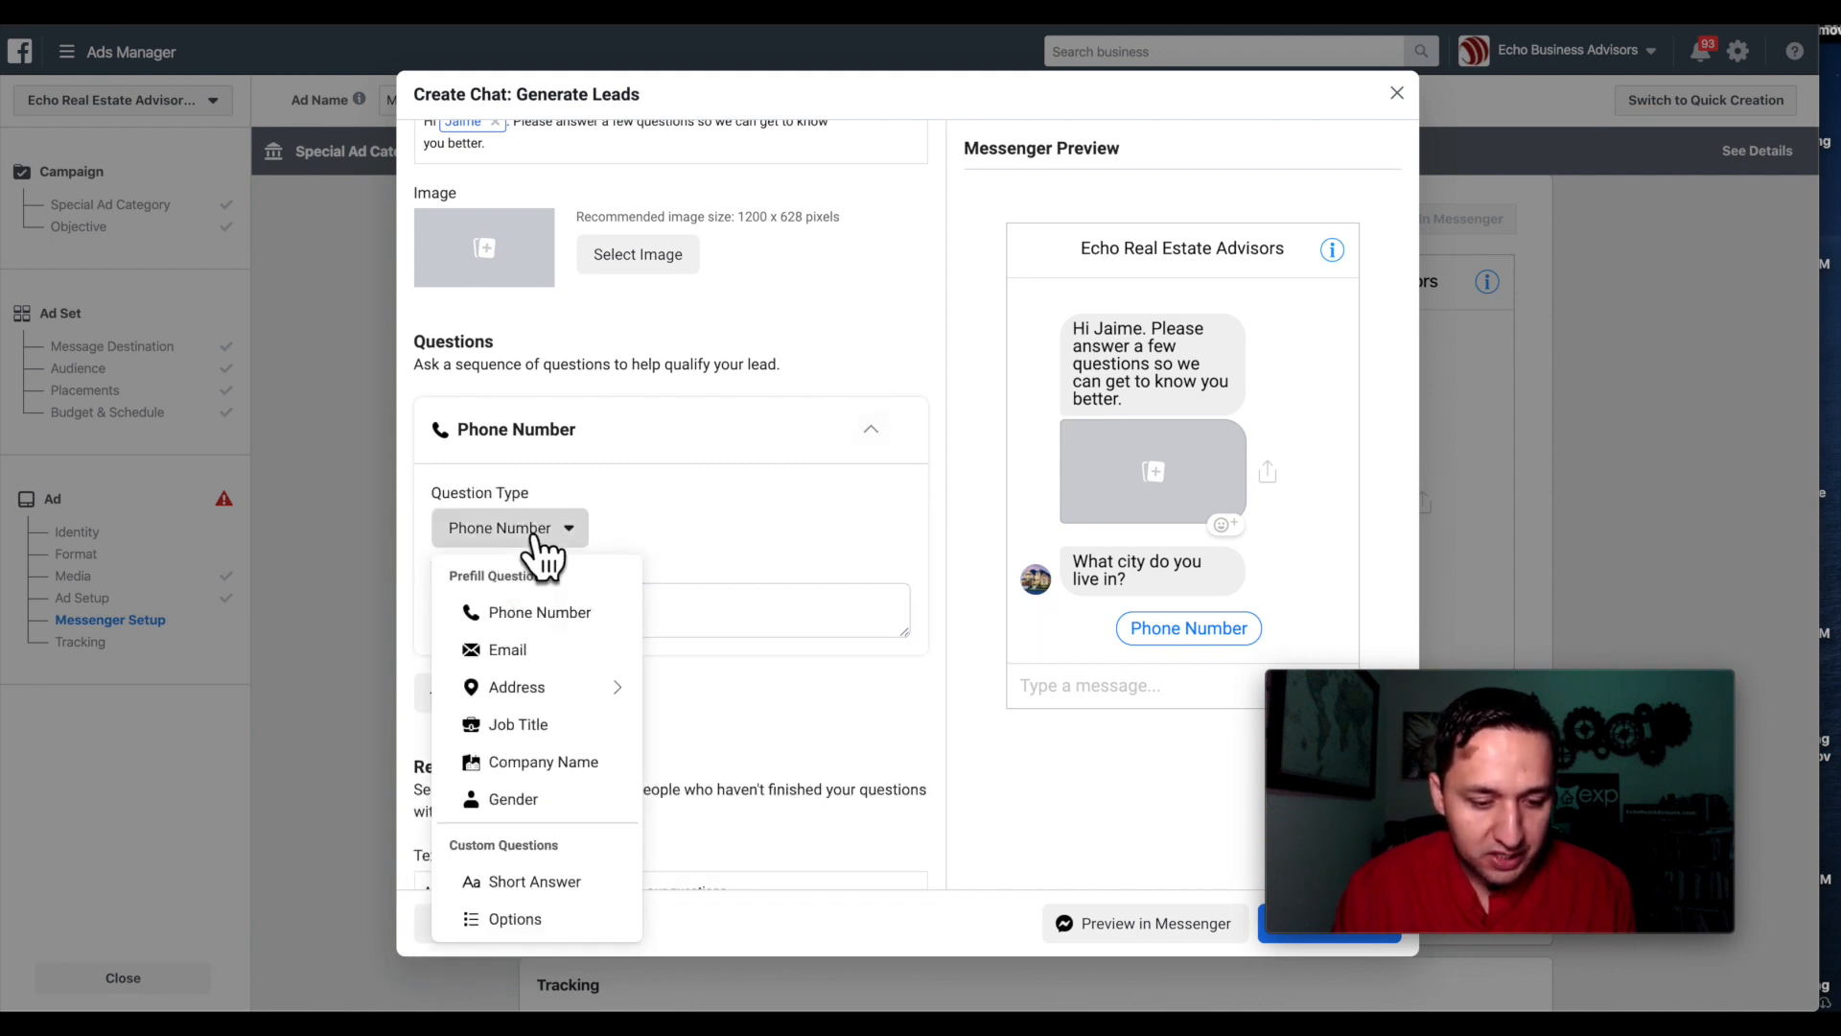
pyautogui.click(802, 693)
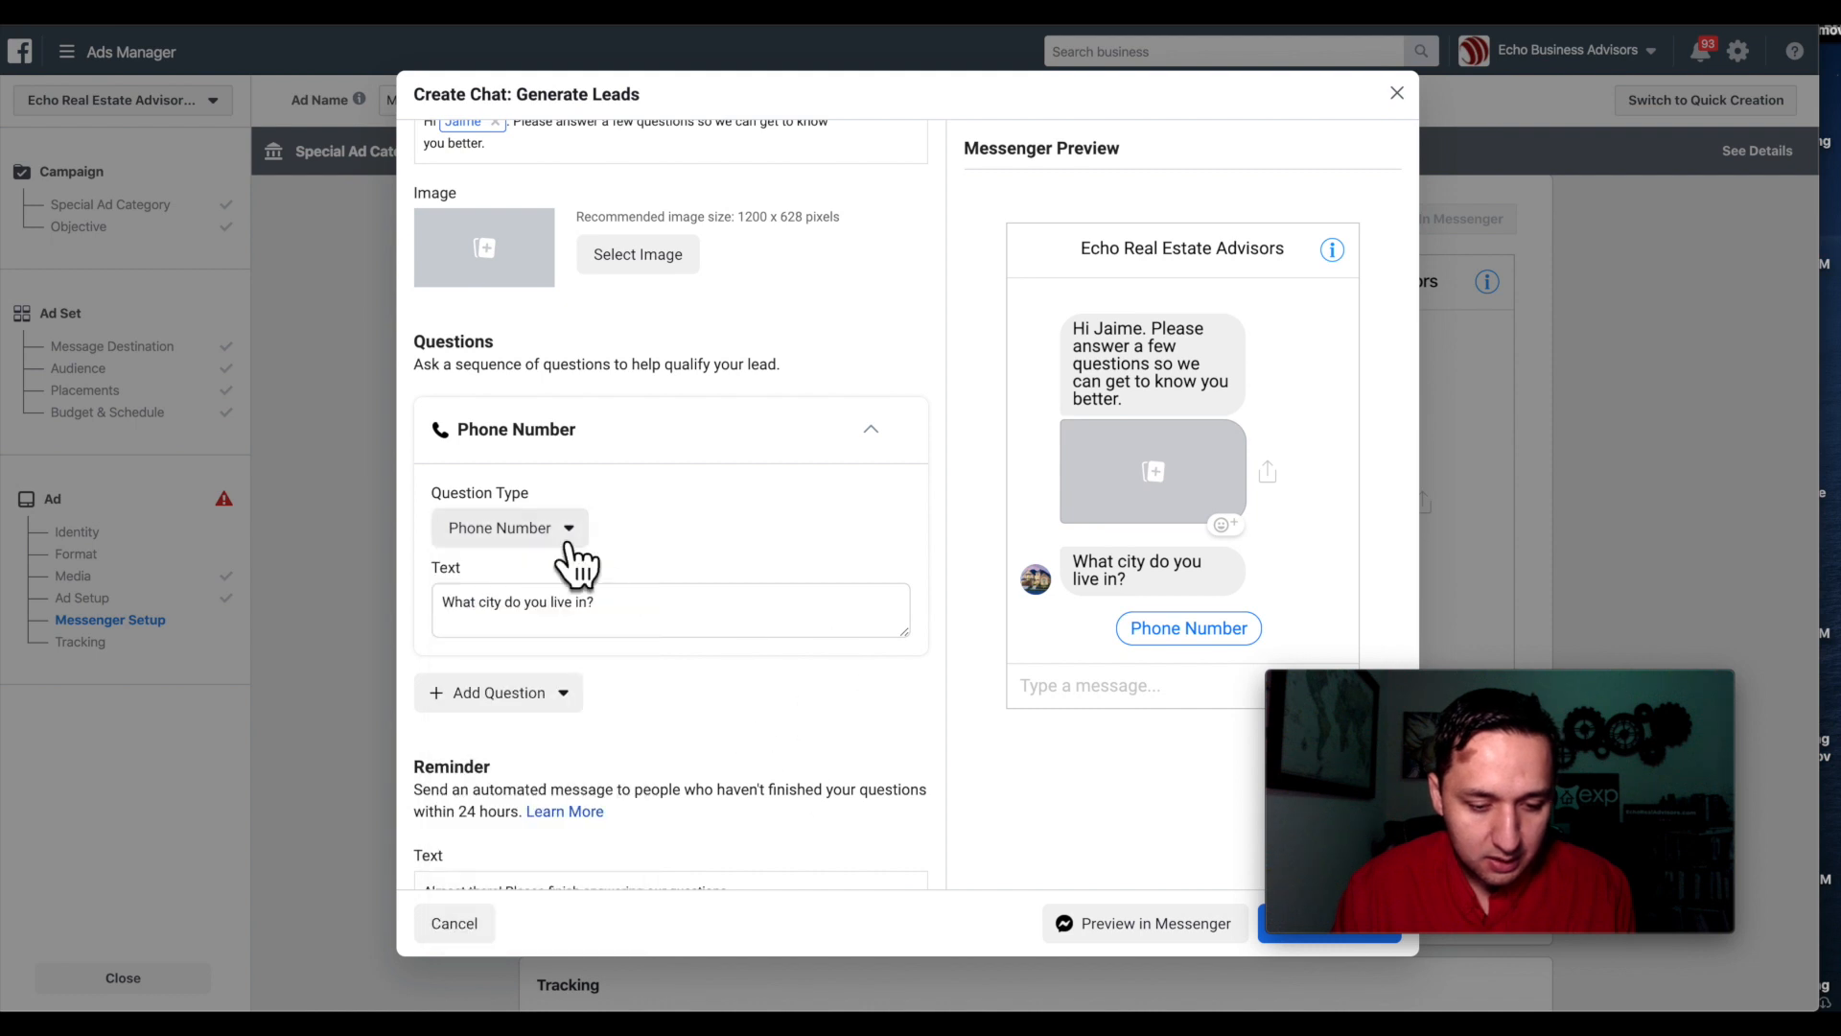
pyautogui.click(509, 528)
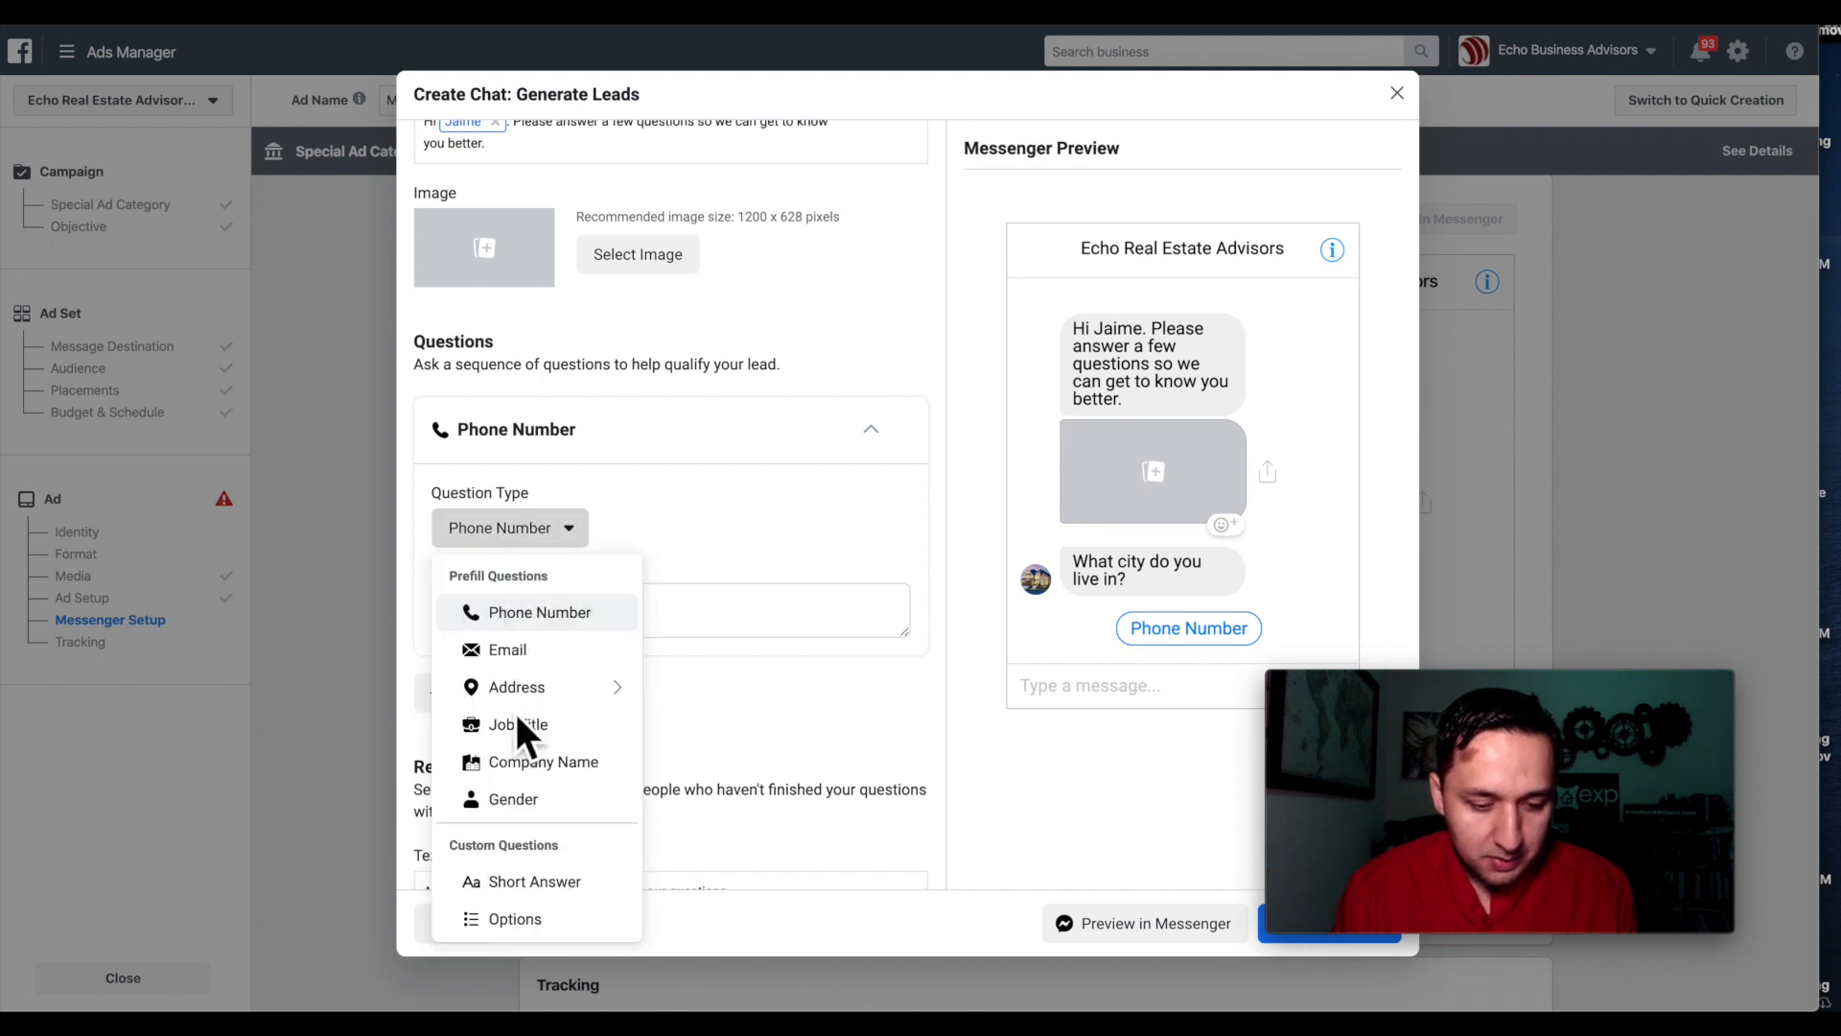
pyautogui.moveTo(537, 691)
pyautogui.click(673, 688)
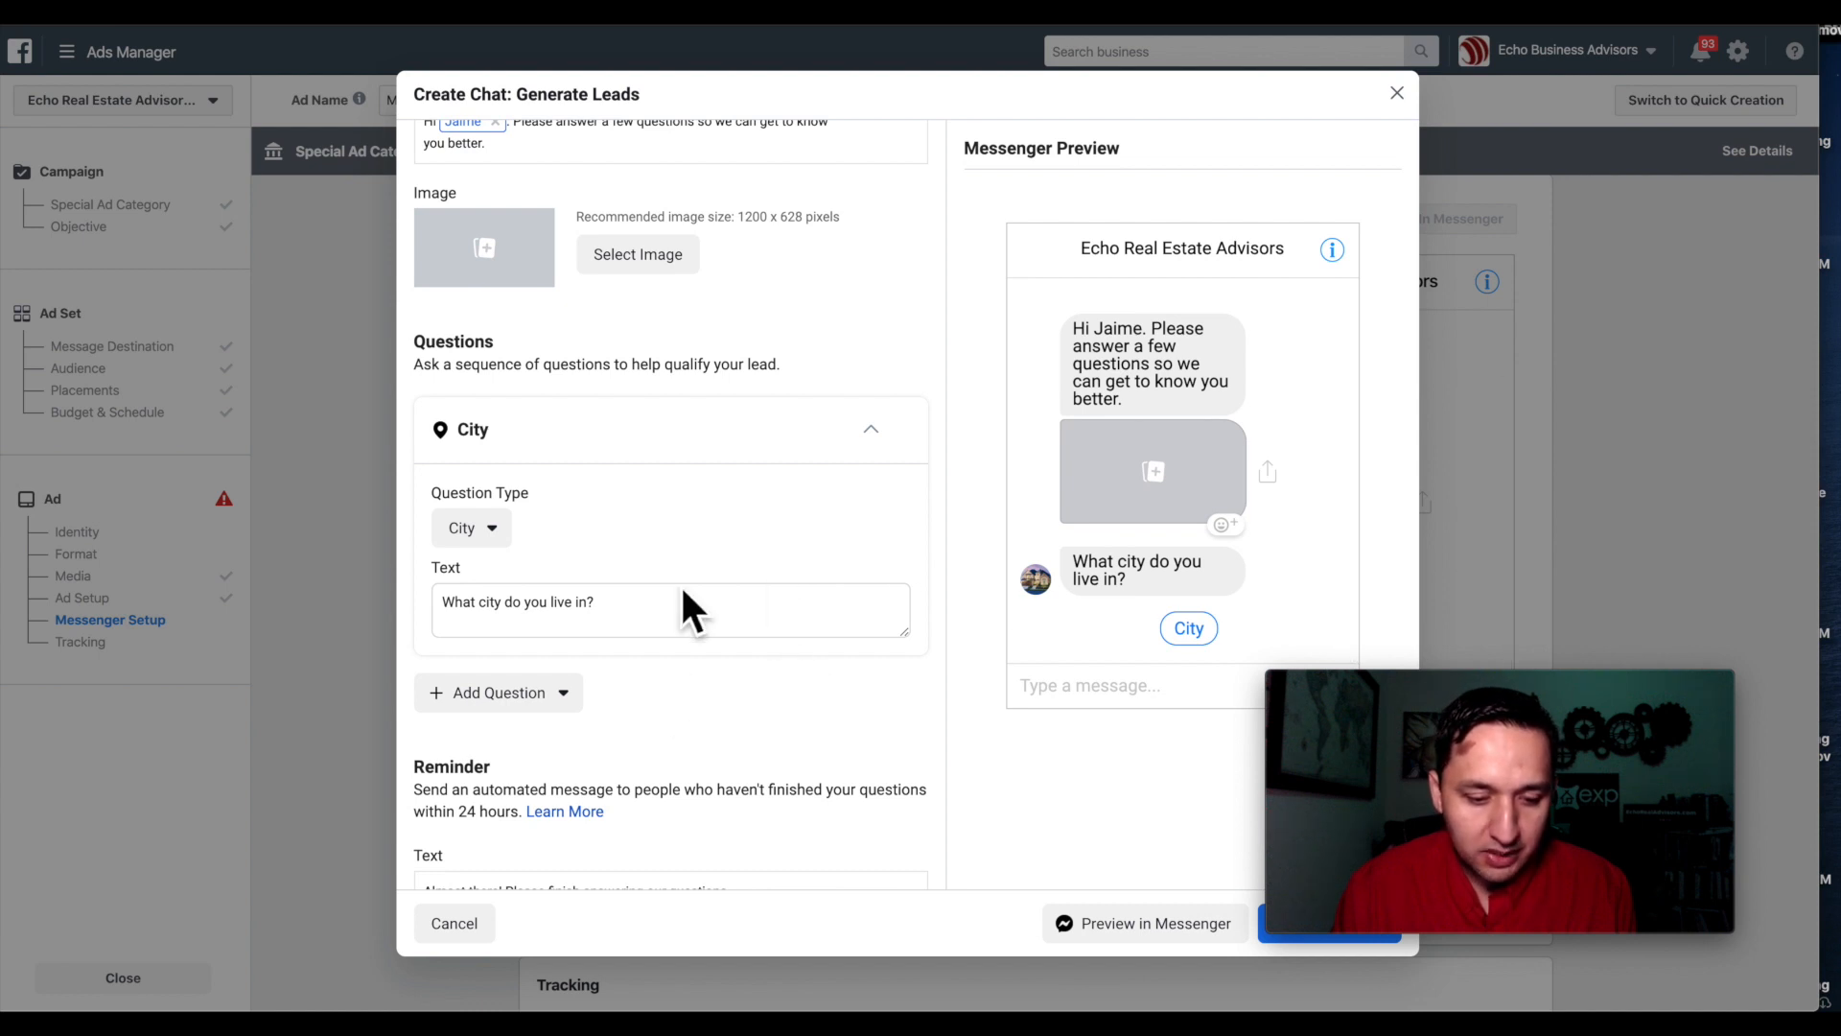
# Add a Phone Number question after the City question.
pyautogui.scroll(-3, 688, 600)
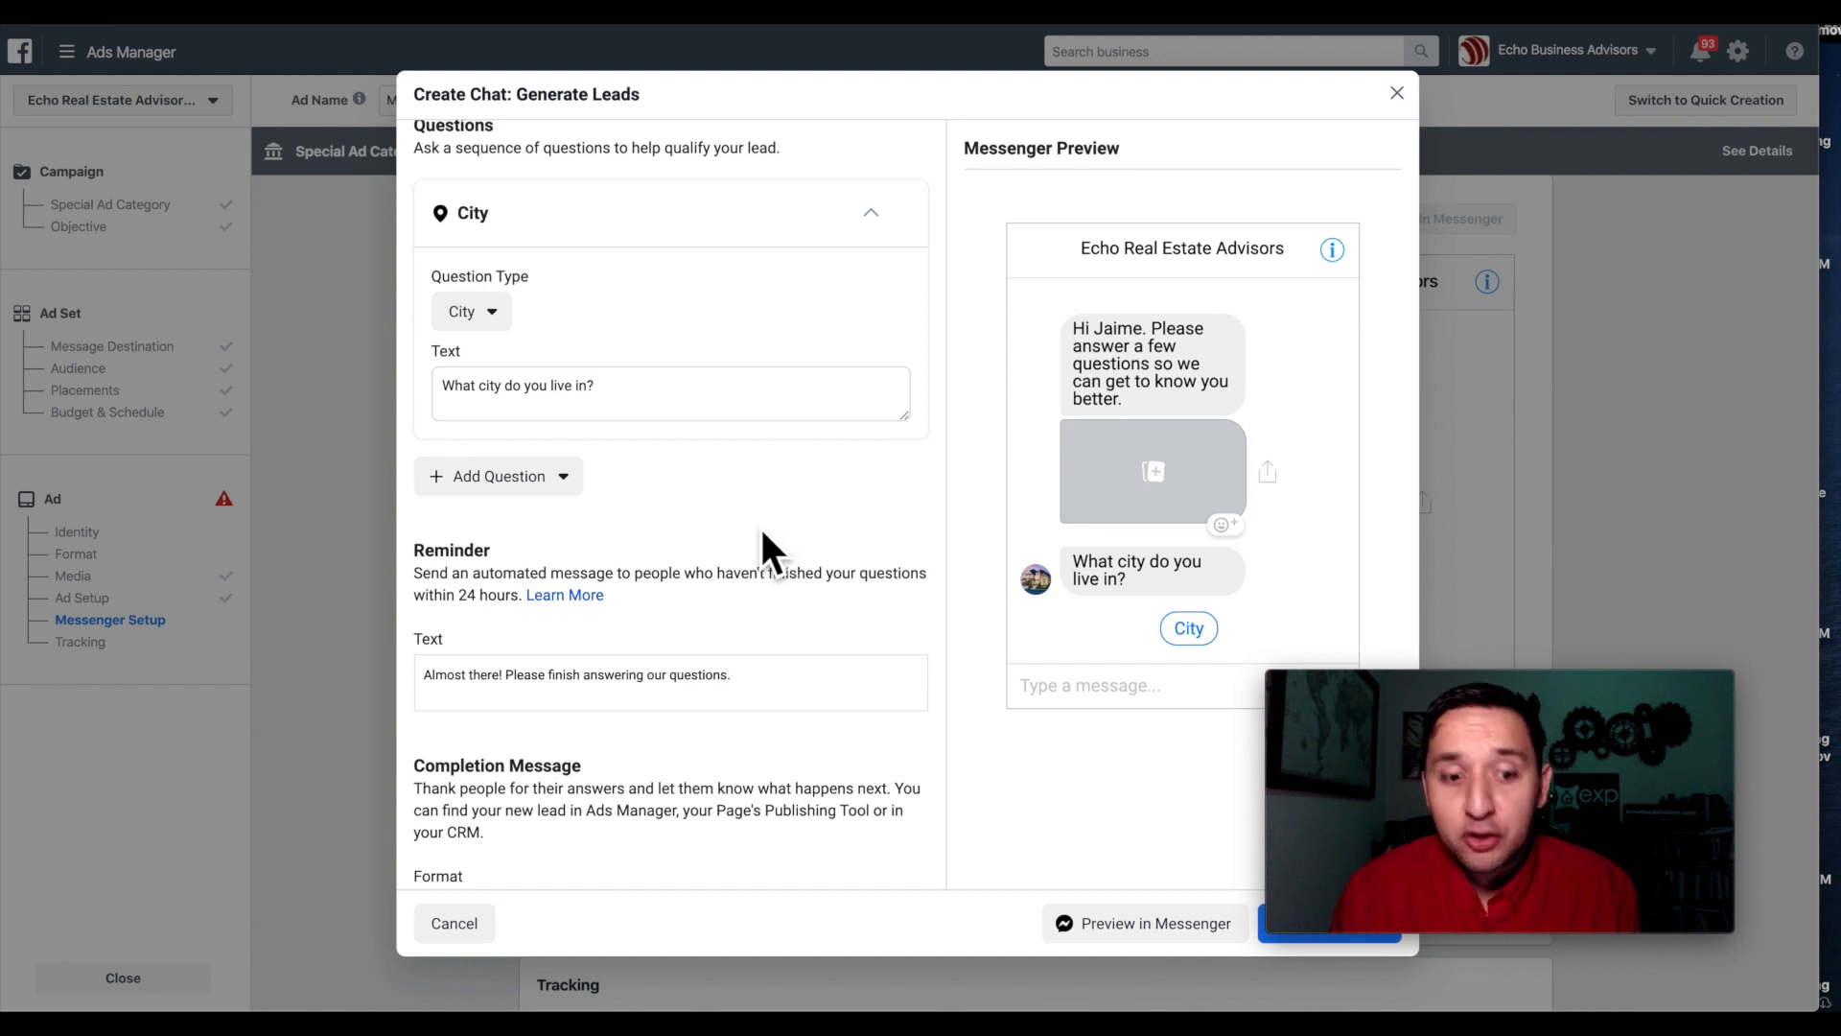
pyautogui.click(489, 475)
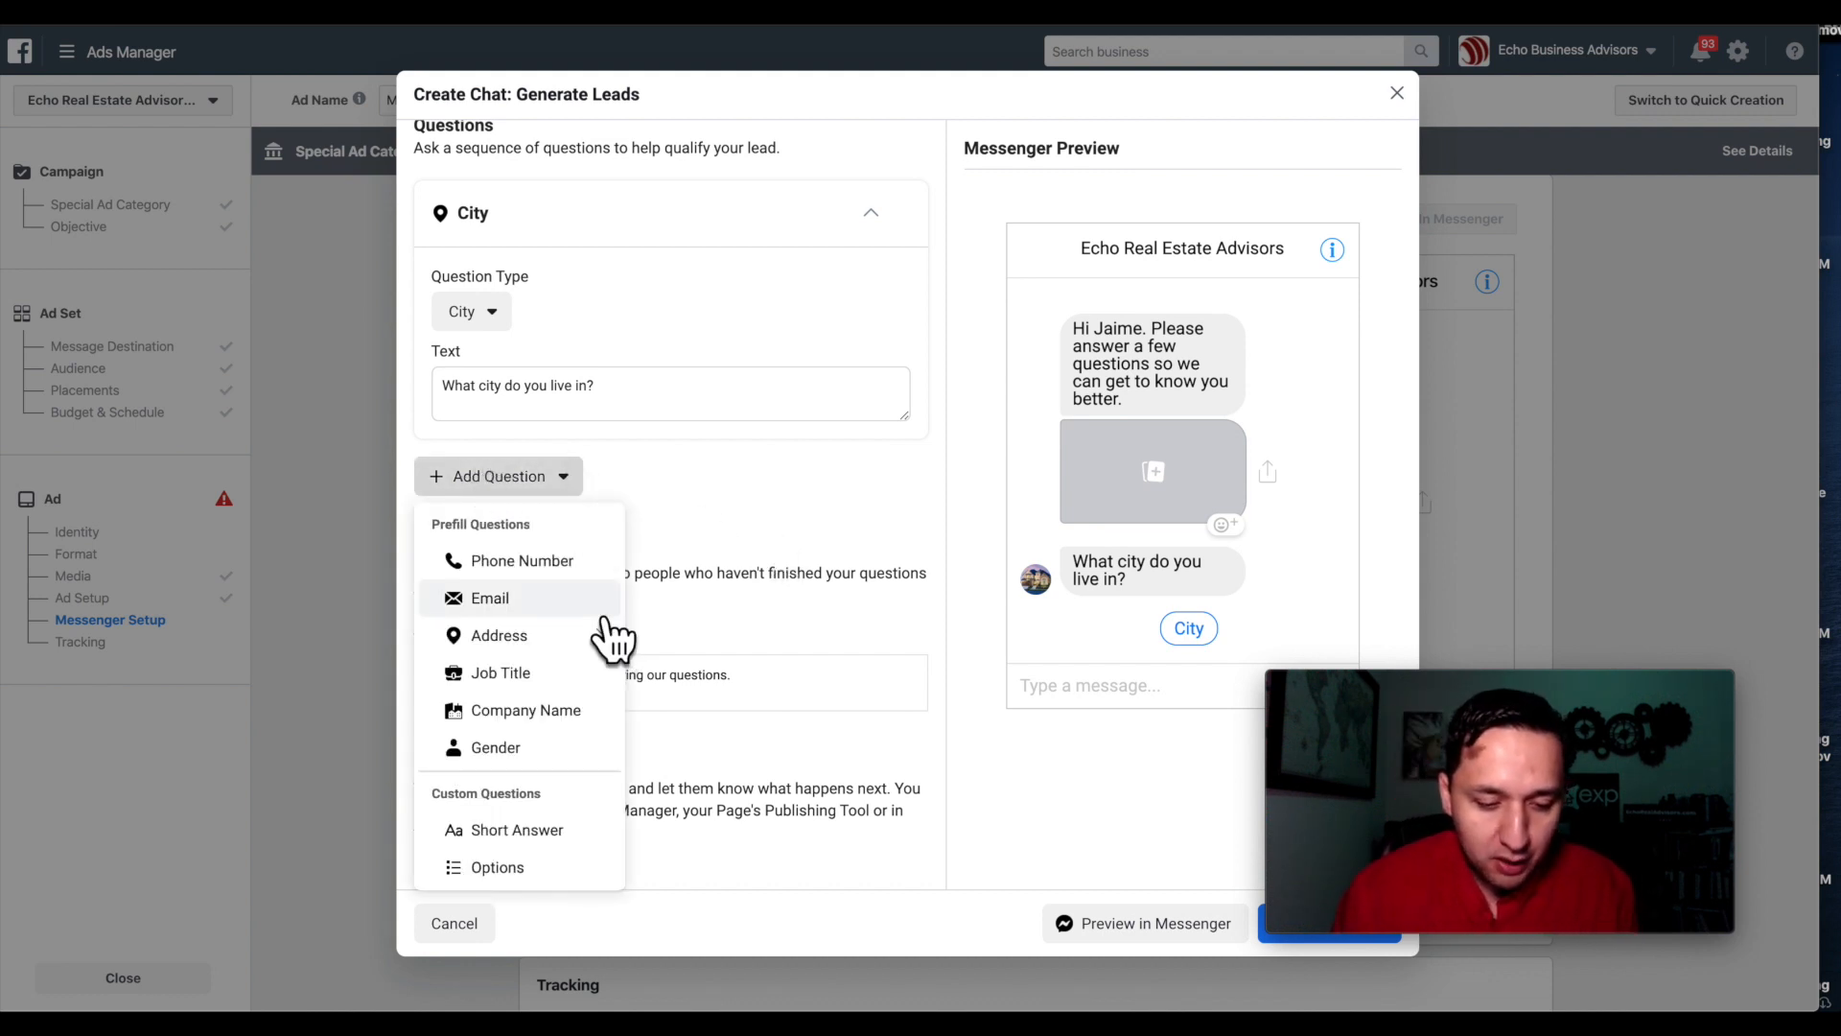
pyautogui.click(537, 566)
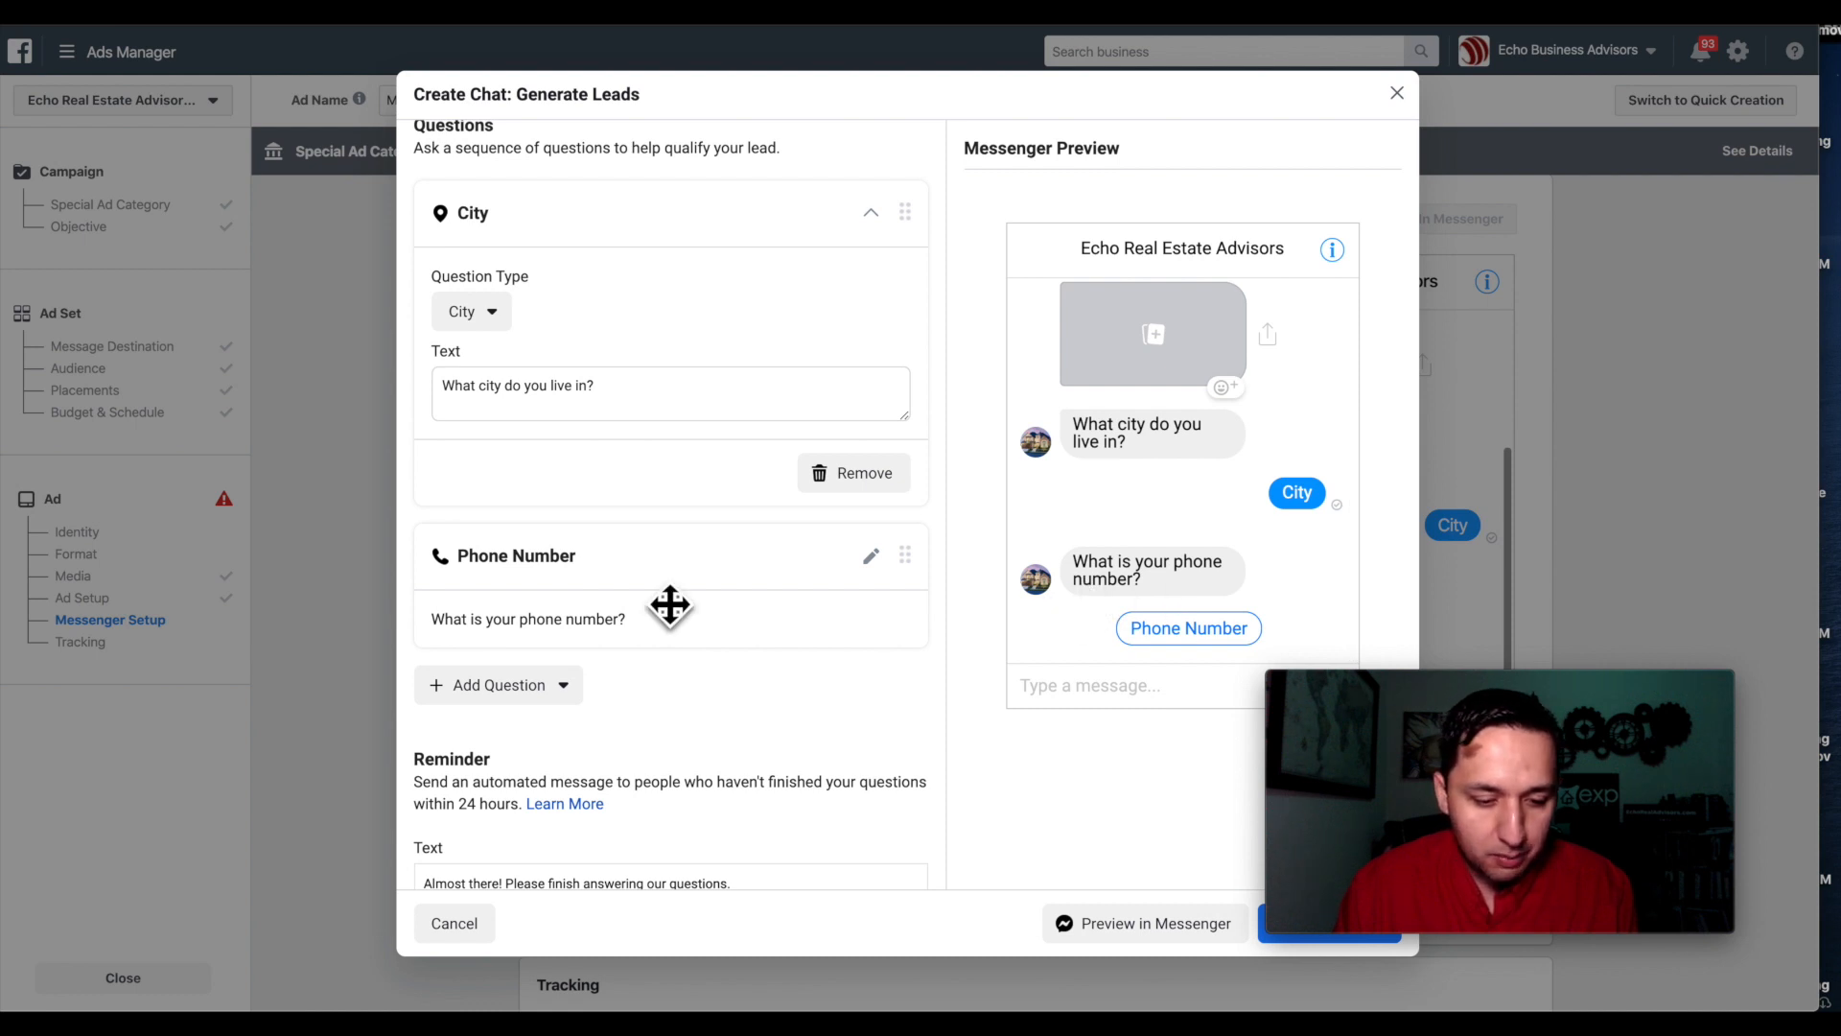
pyautogui.scroll(-2, 671, 605)
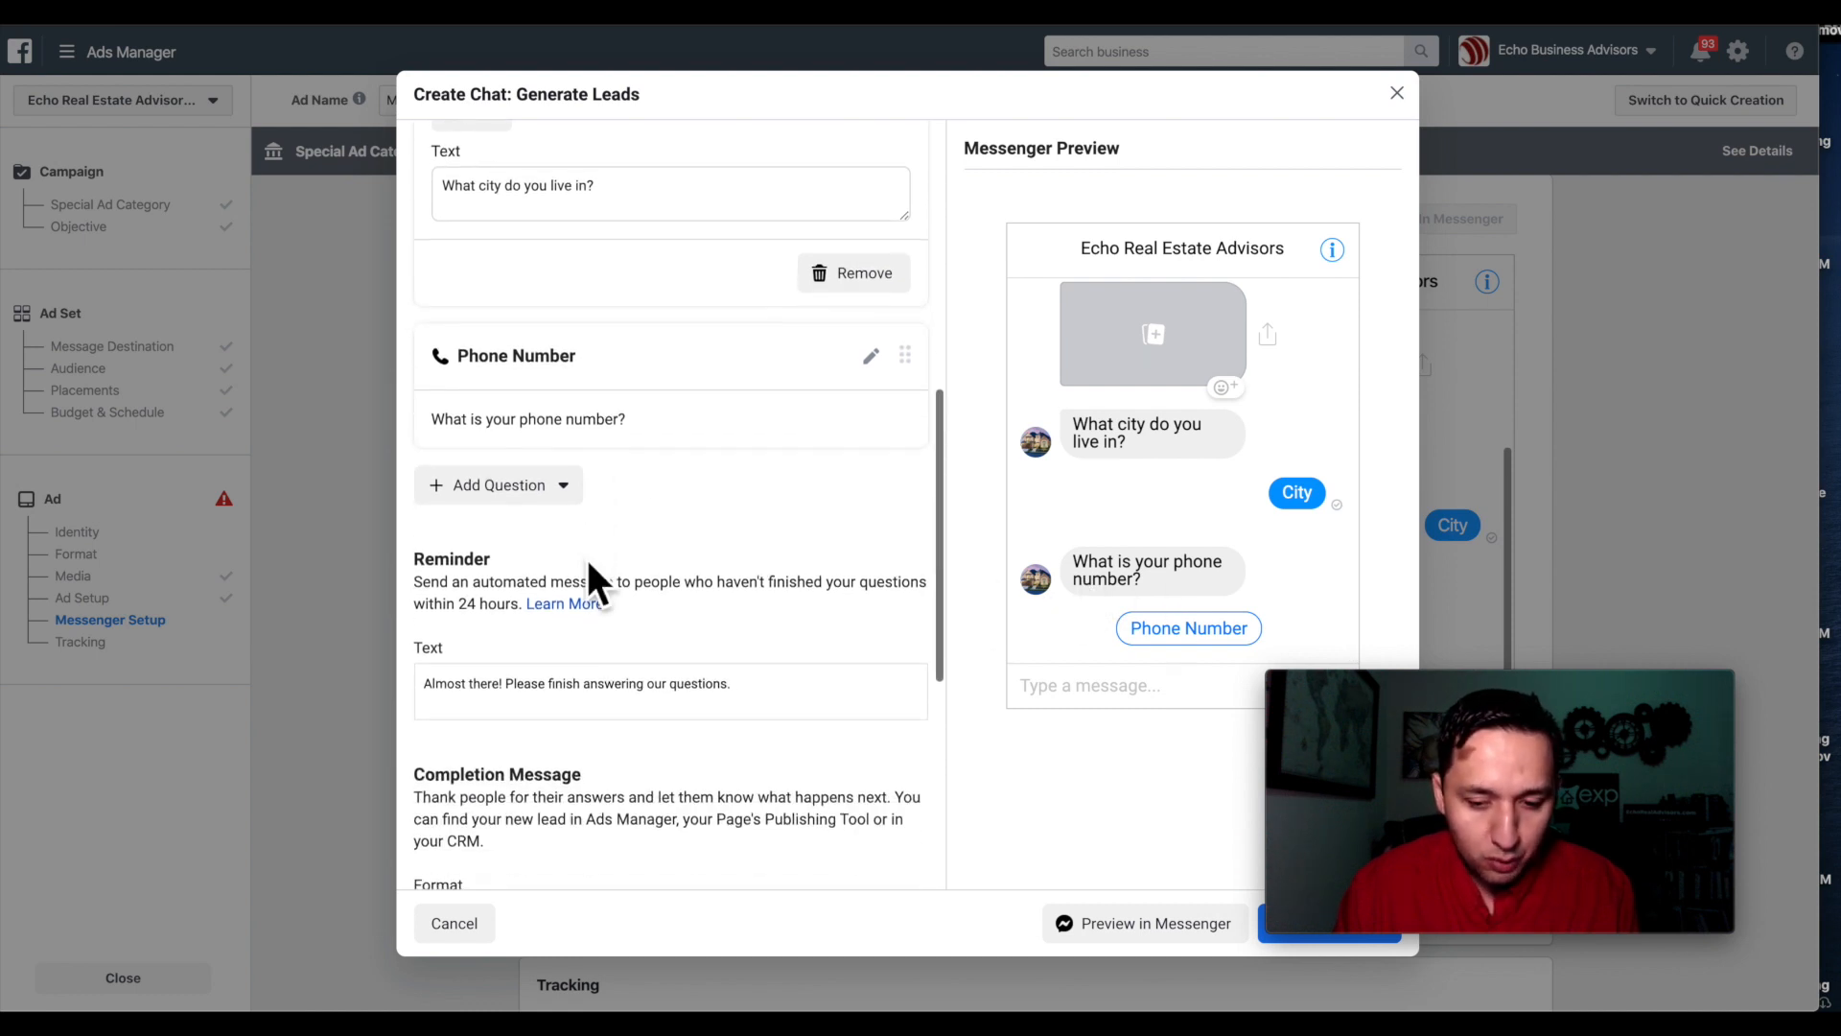
pyautogui.scroll(-1, 588, 564)
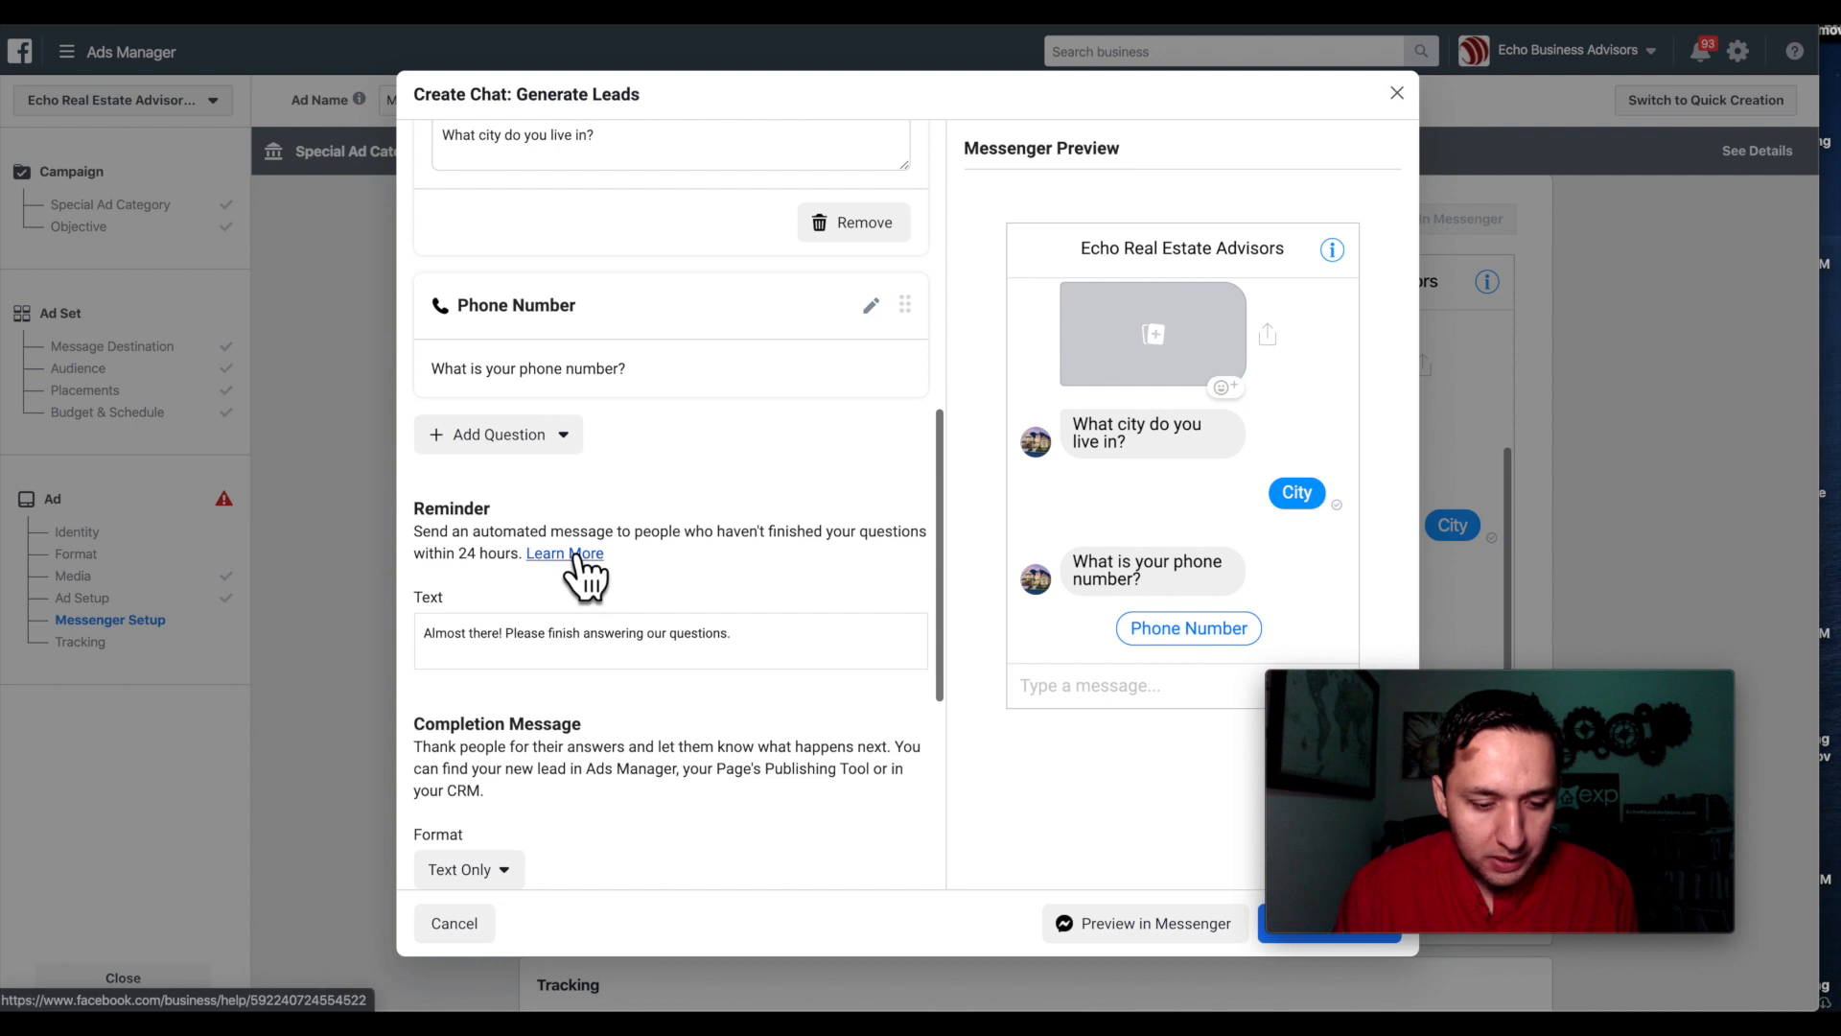
pyautogui.scroll(-1, 604, 504)
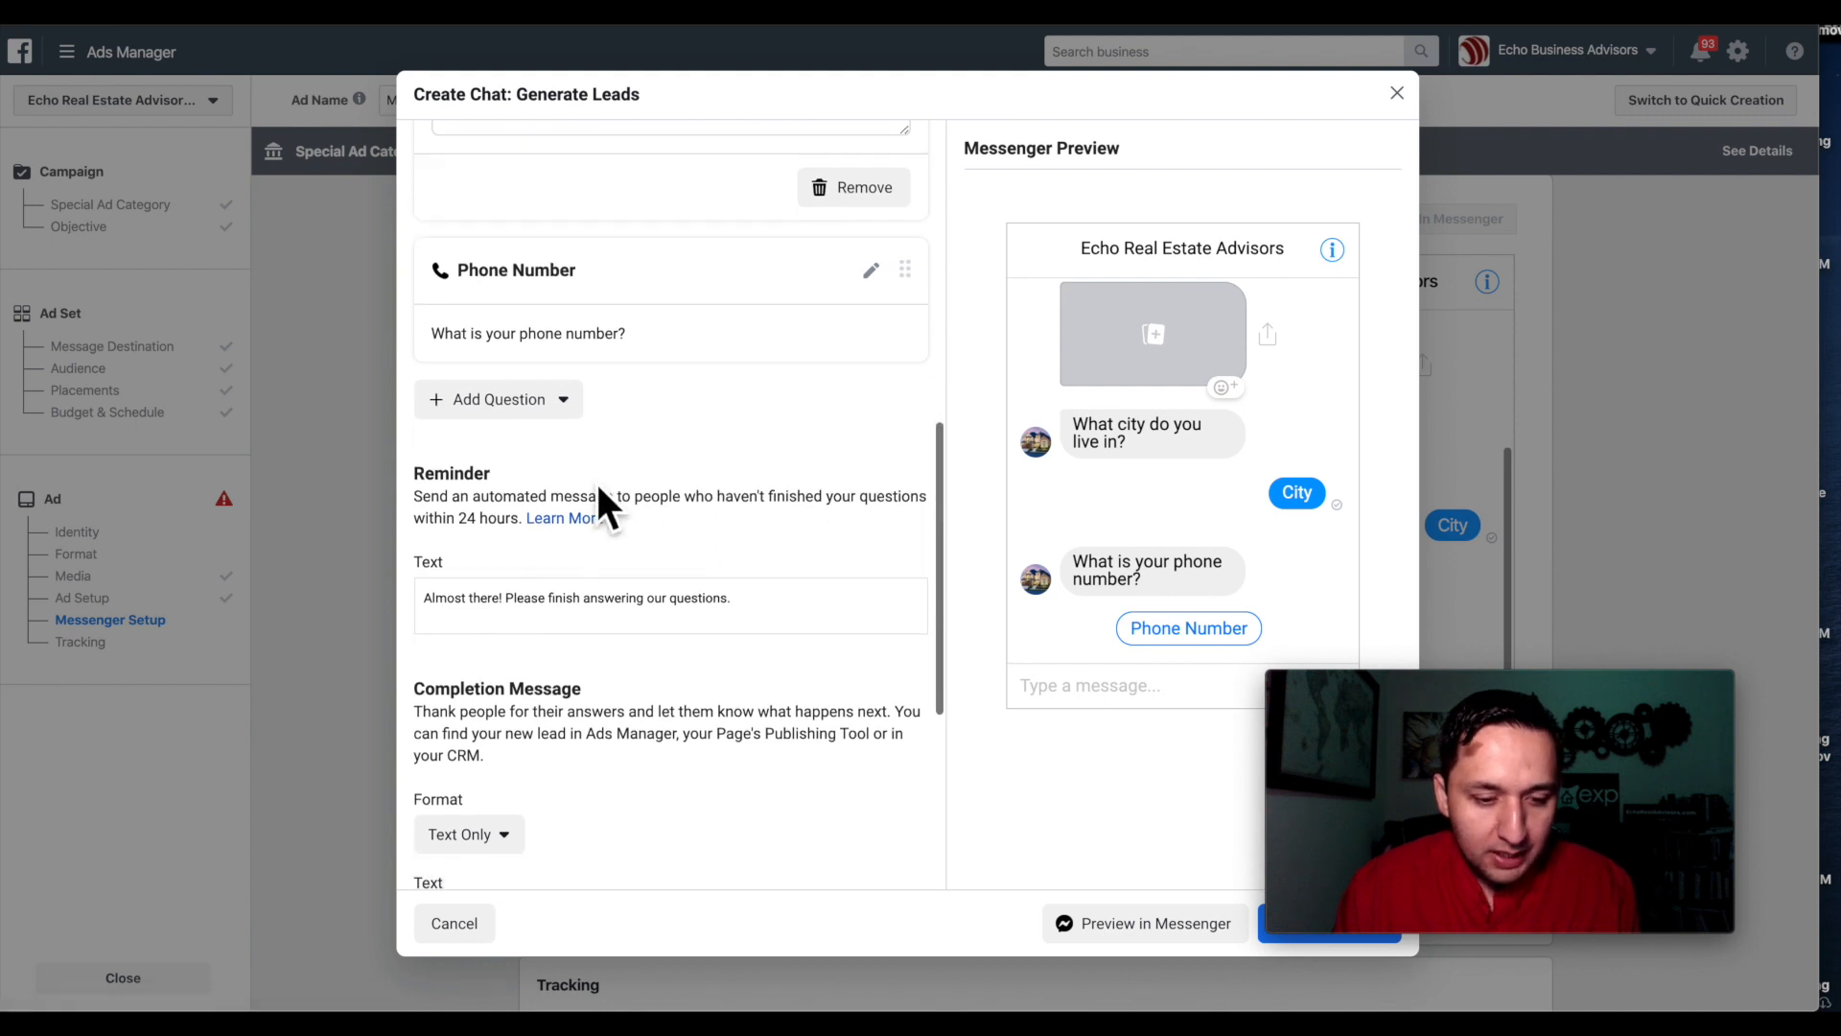
pyautogui.click(496, 409)
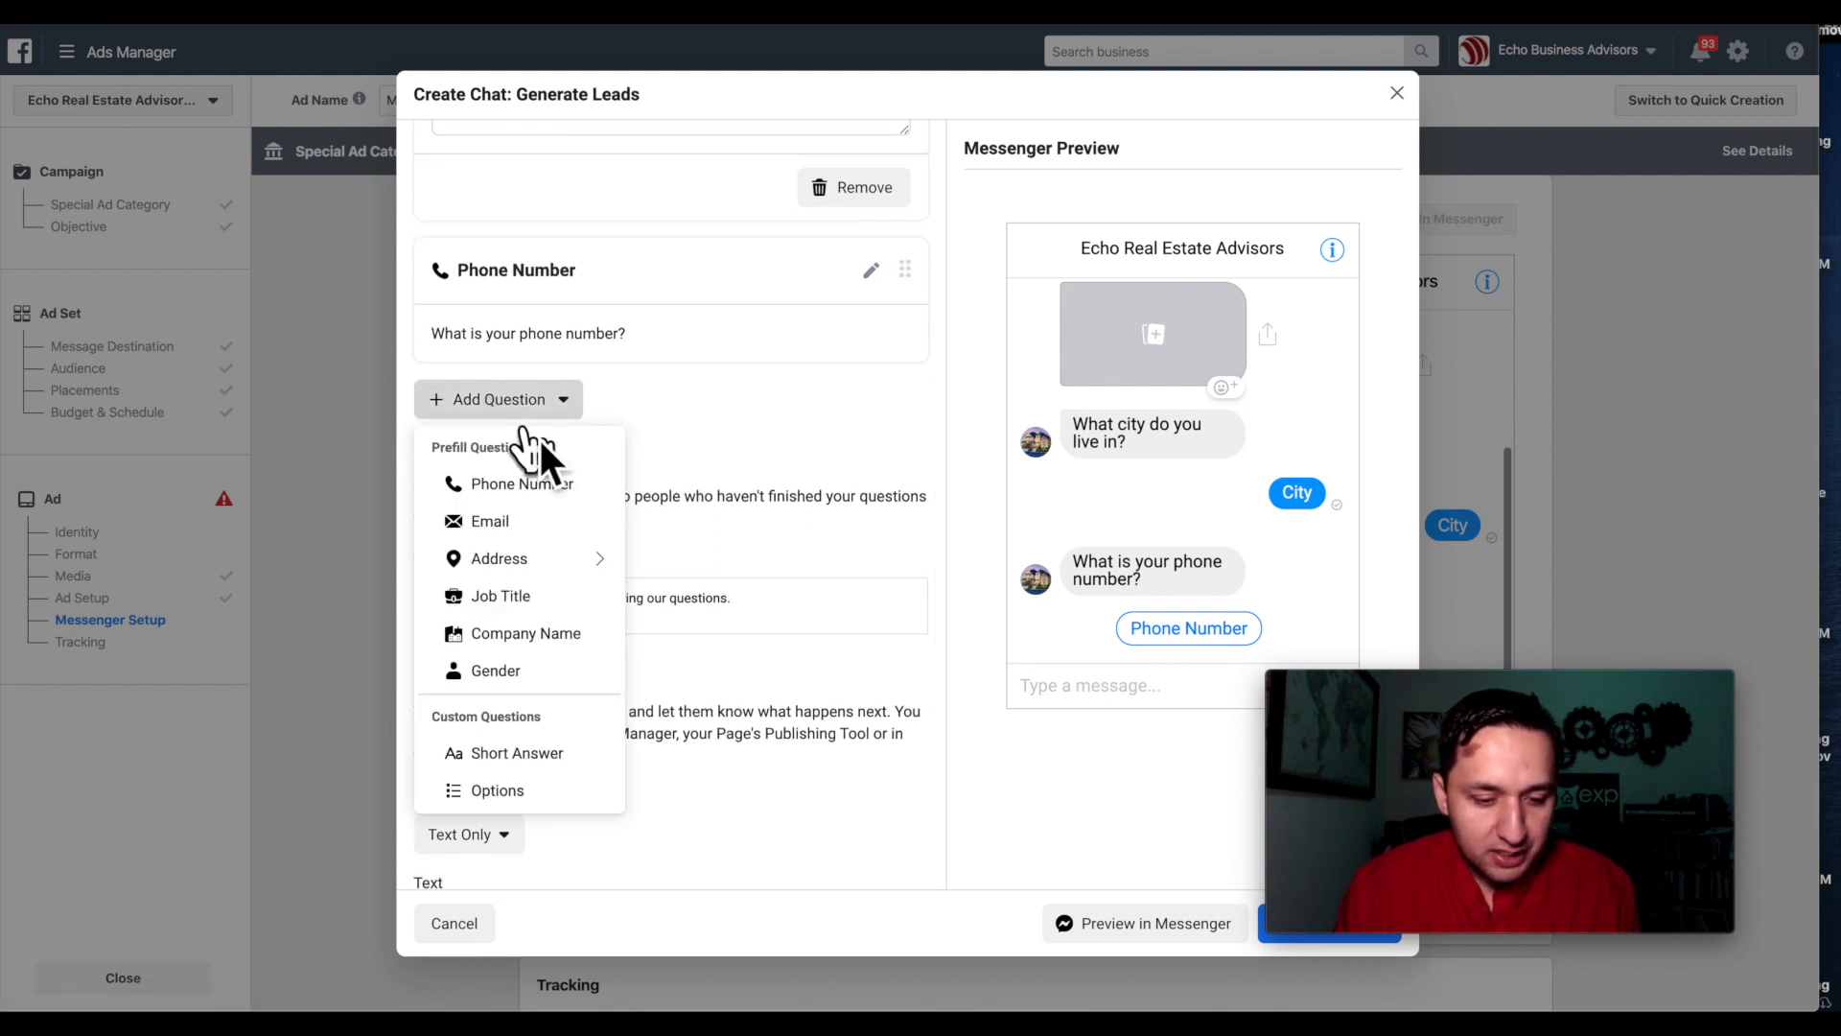
# Add an Options question reading 'Do you own a home?'.
pyautogui.click(508, 790)
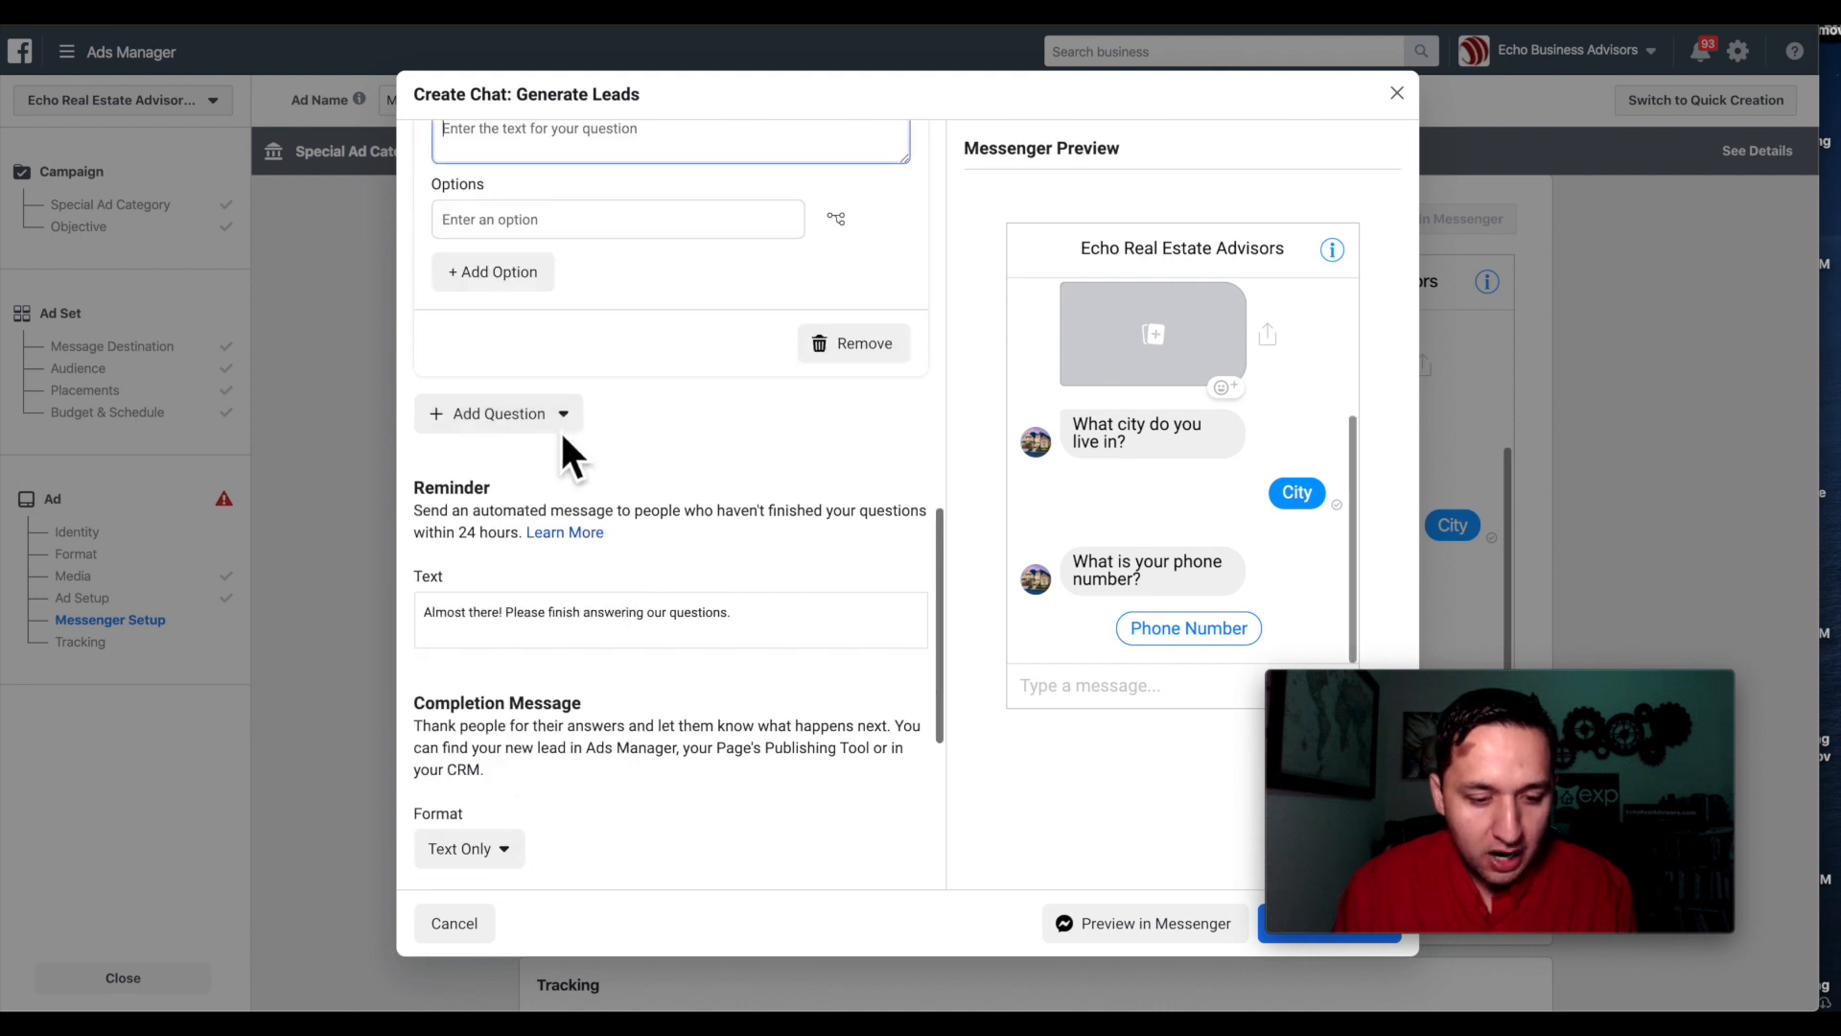
pyautogui.scroll(4, 560, 450)
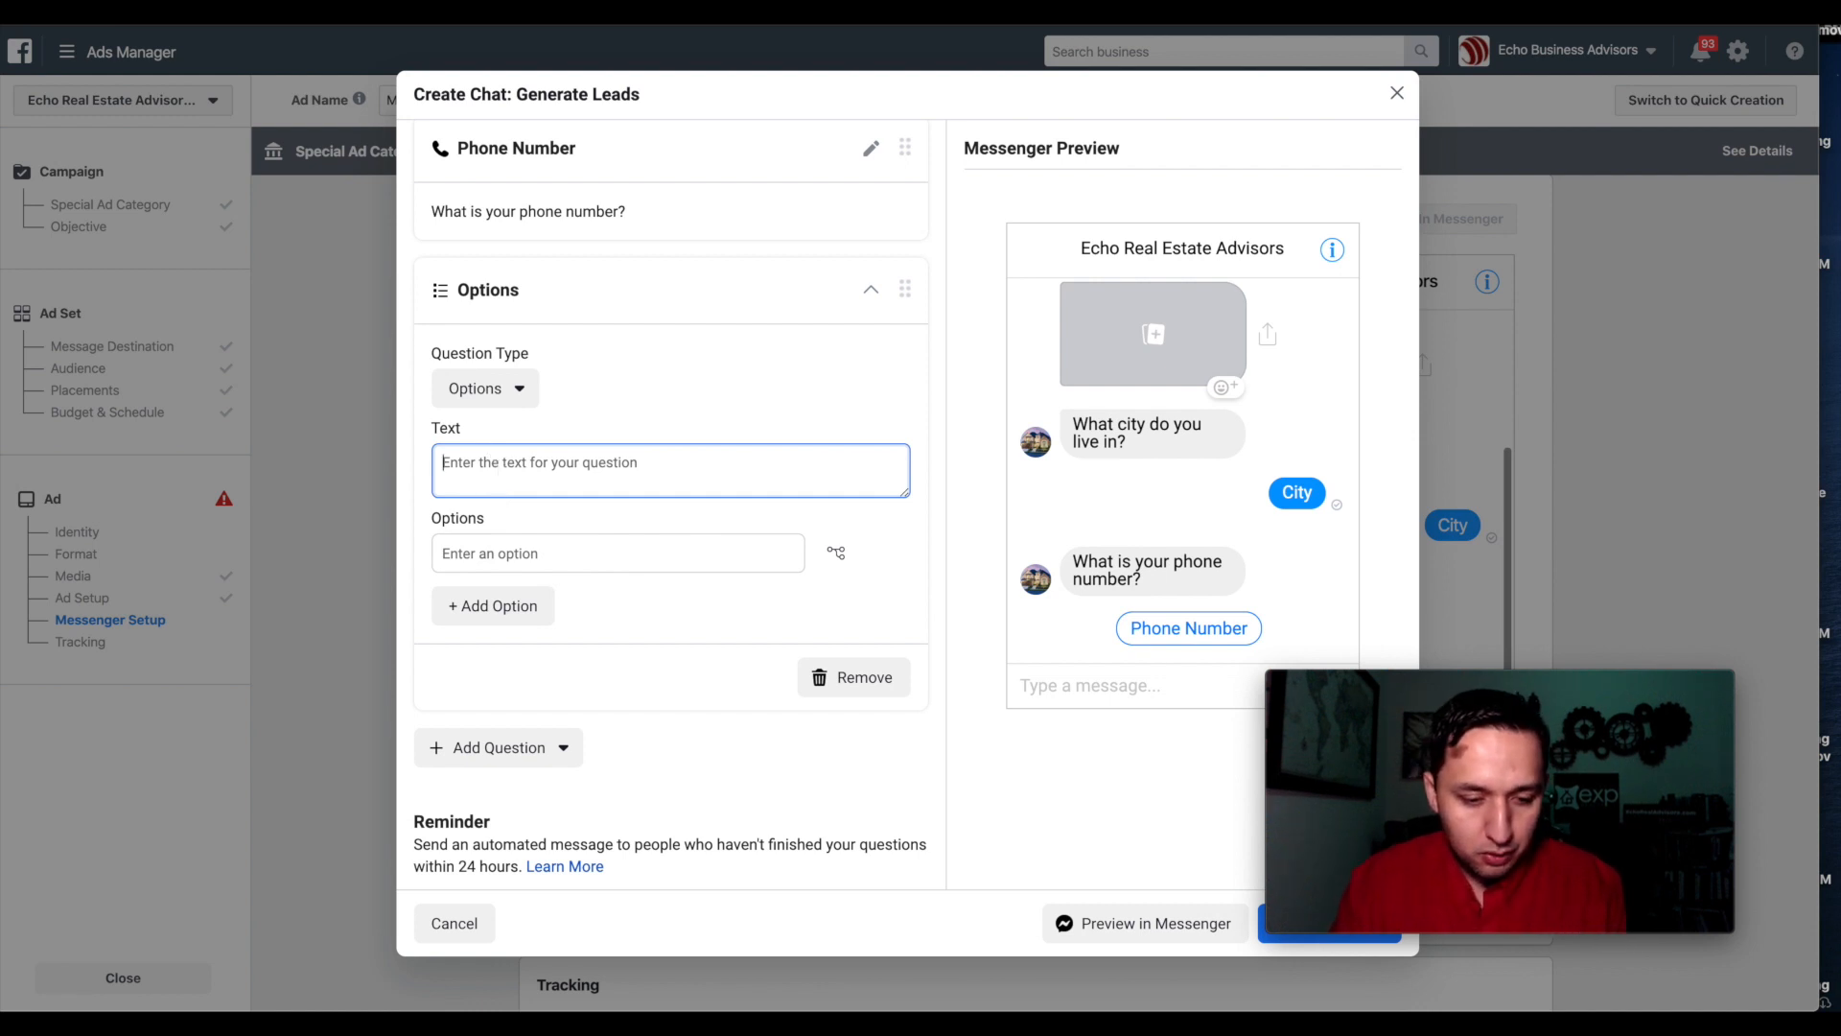
pyautogui.write('Do you live')
pyautogui.press('BackSpace')
pyautogui.press('BackSpace')
pyautogui.press('BackSpace')
pyautogui.press('BackSpace')
pyautogui.write('own ')
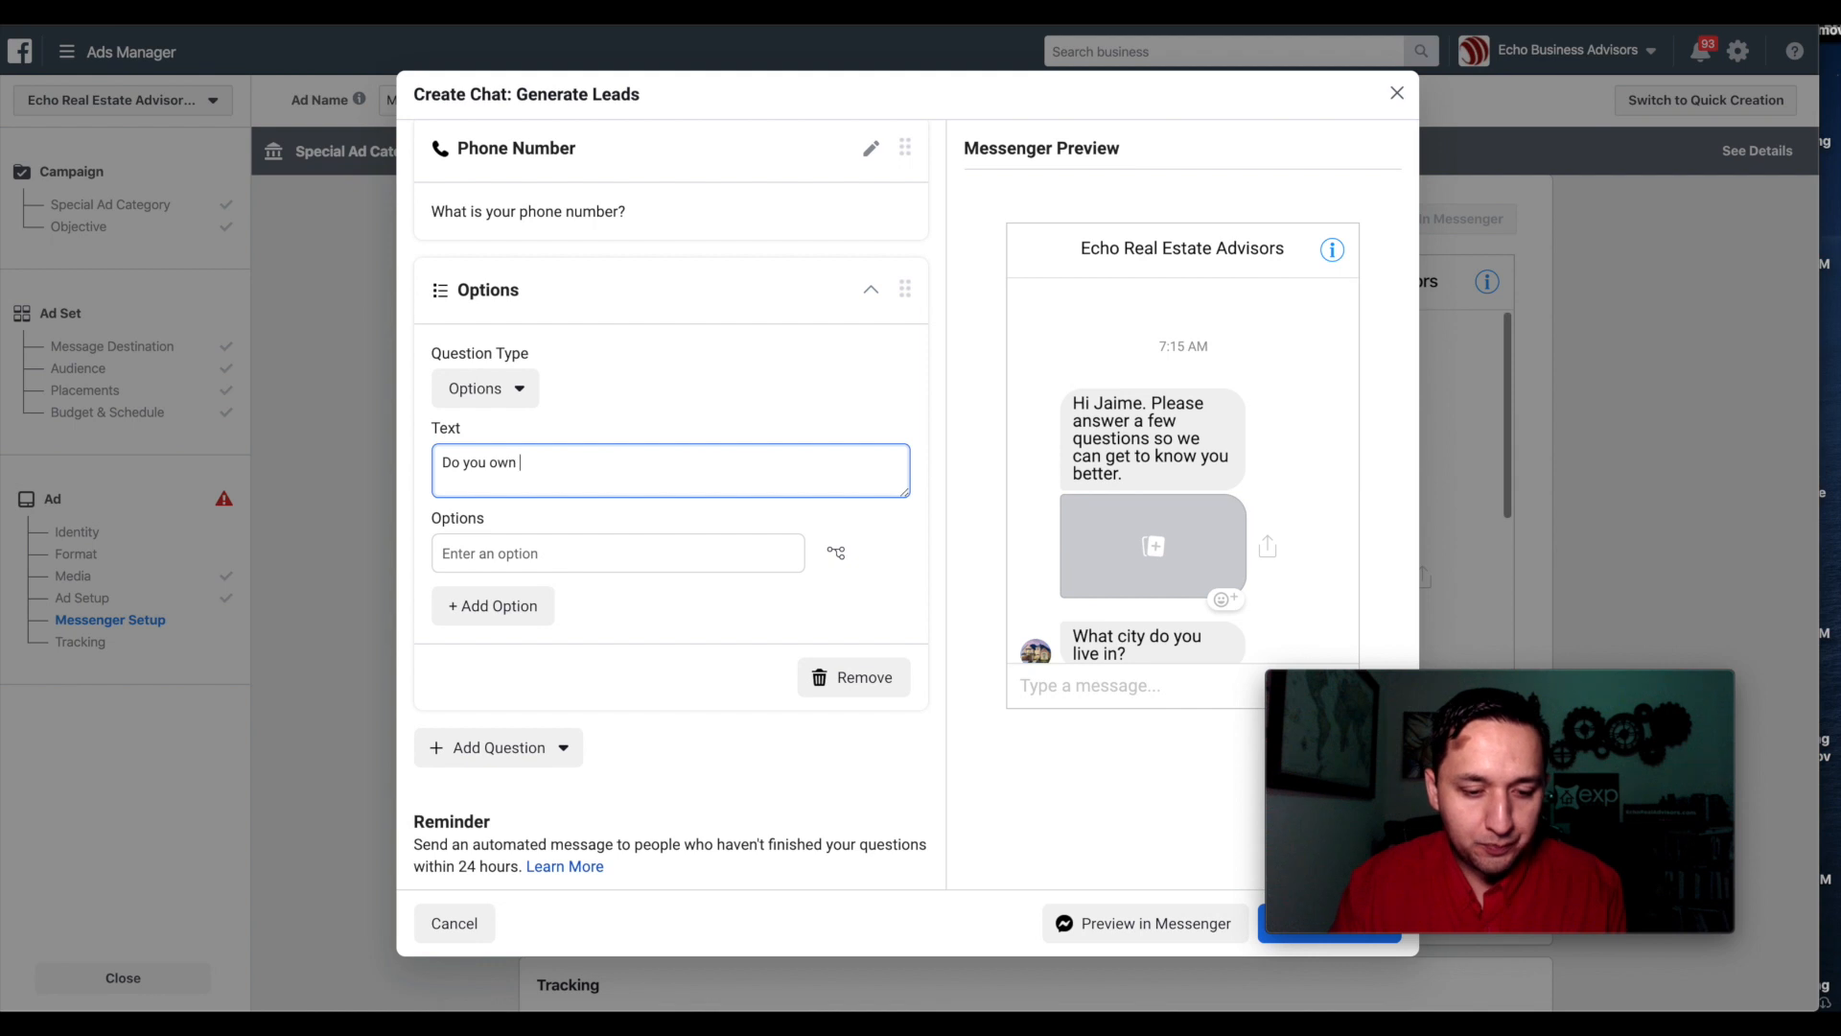
pyautogui.write('a home')
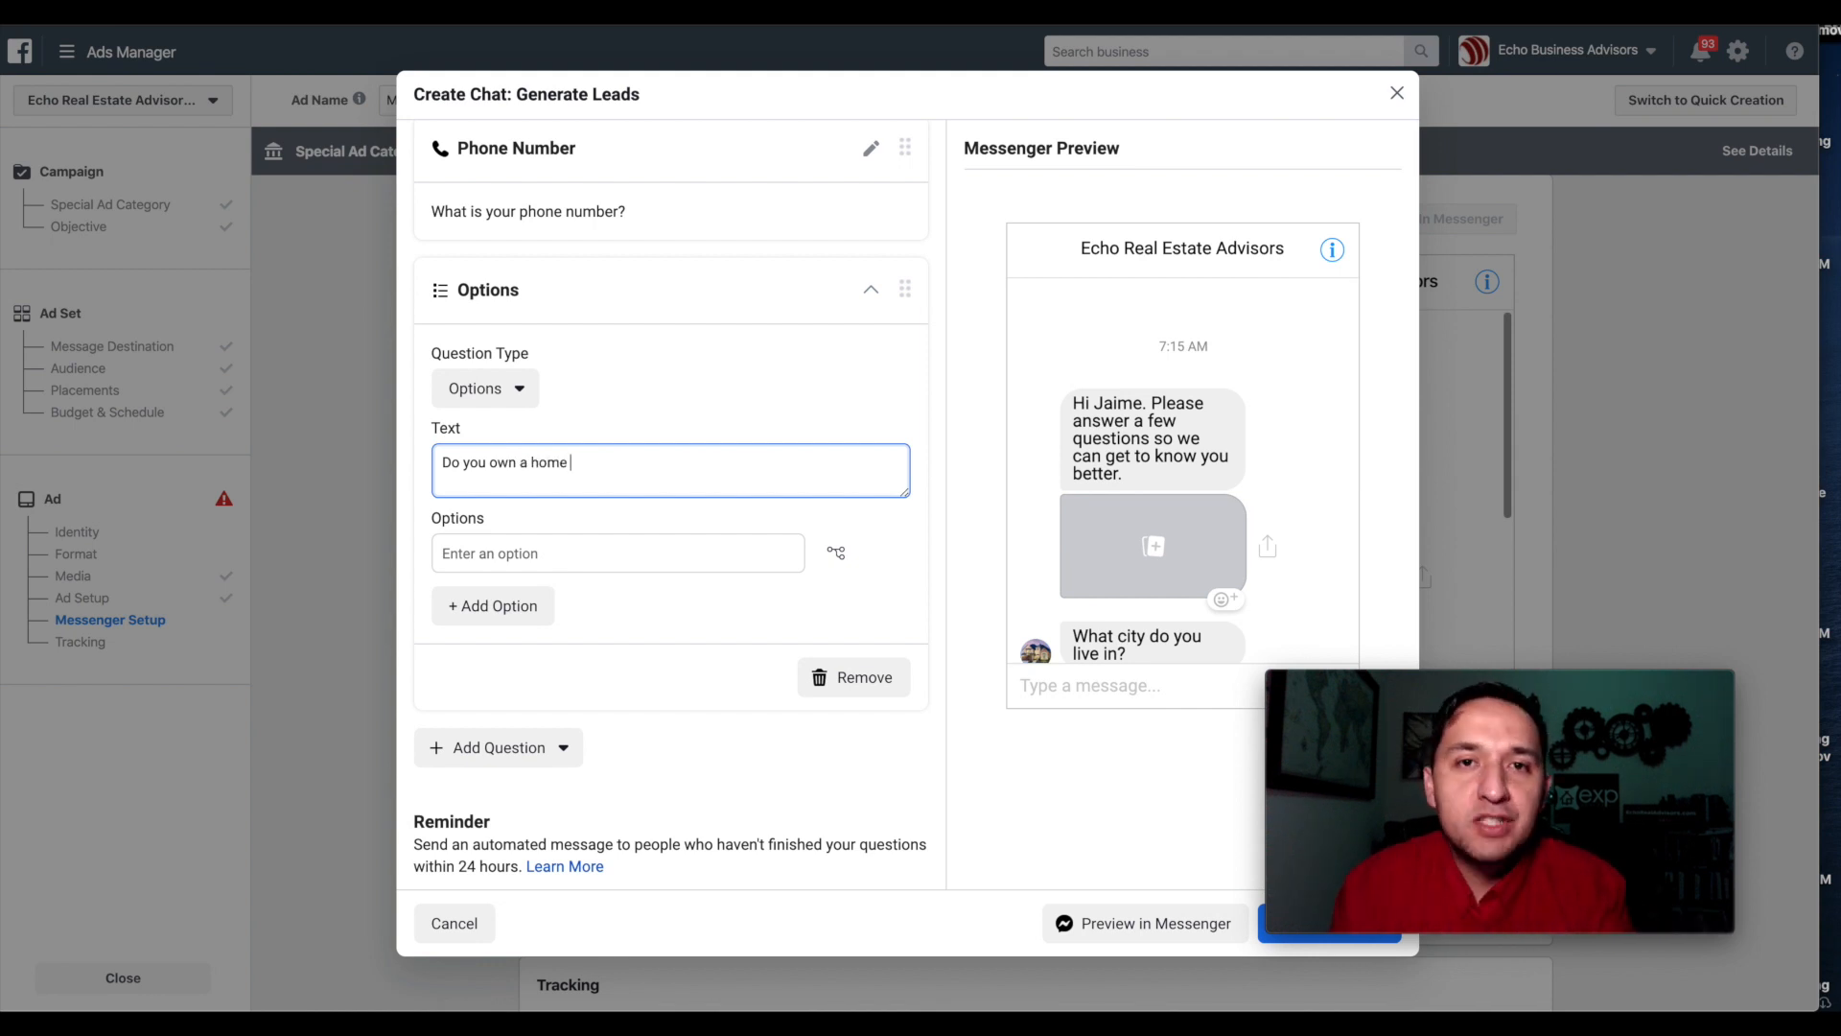
pyautogui.press('BackSpace')
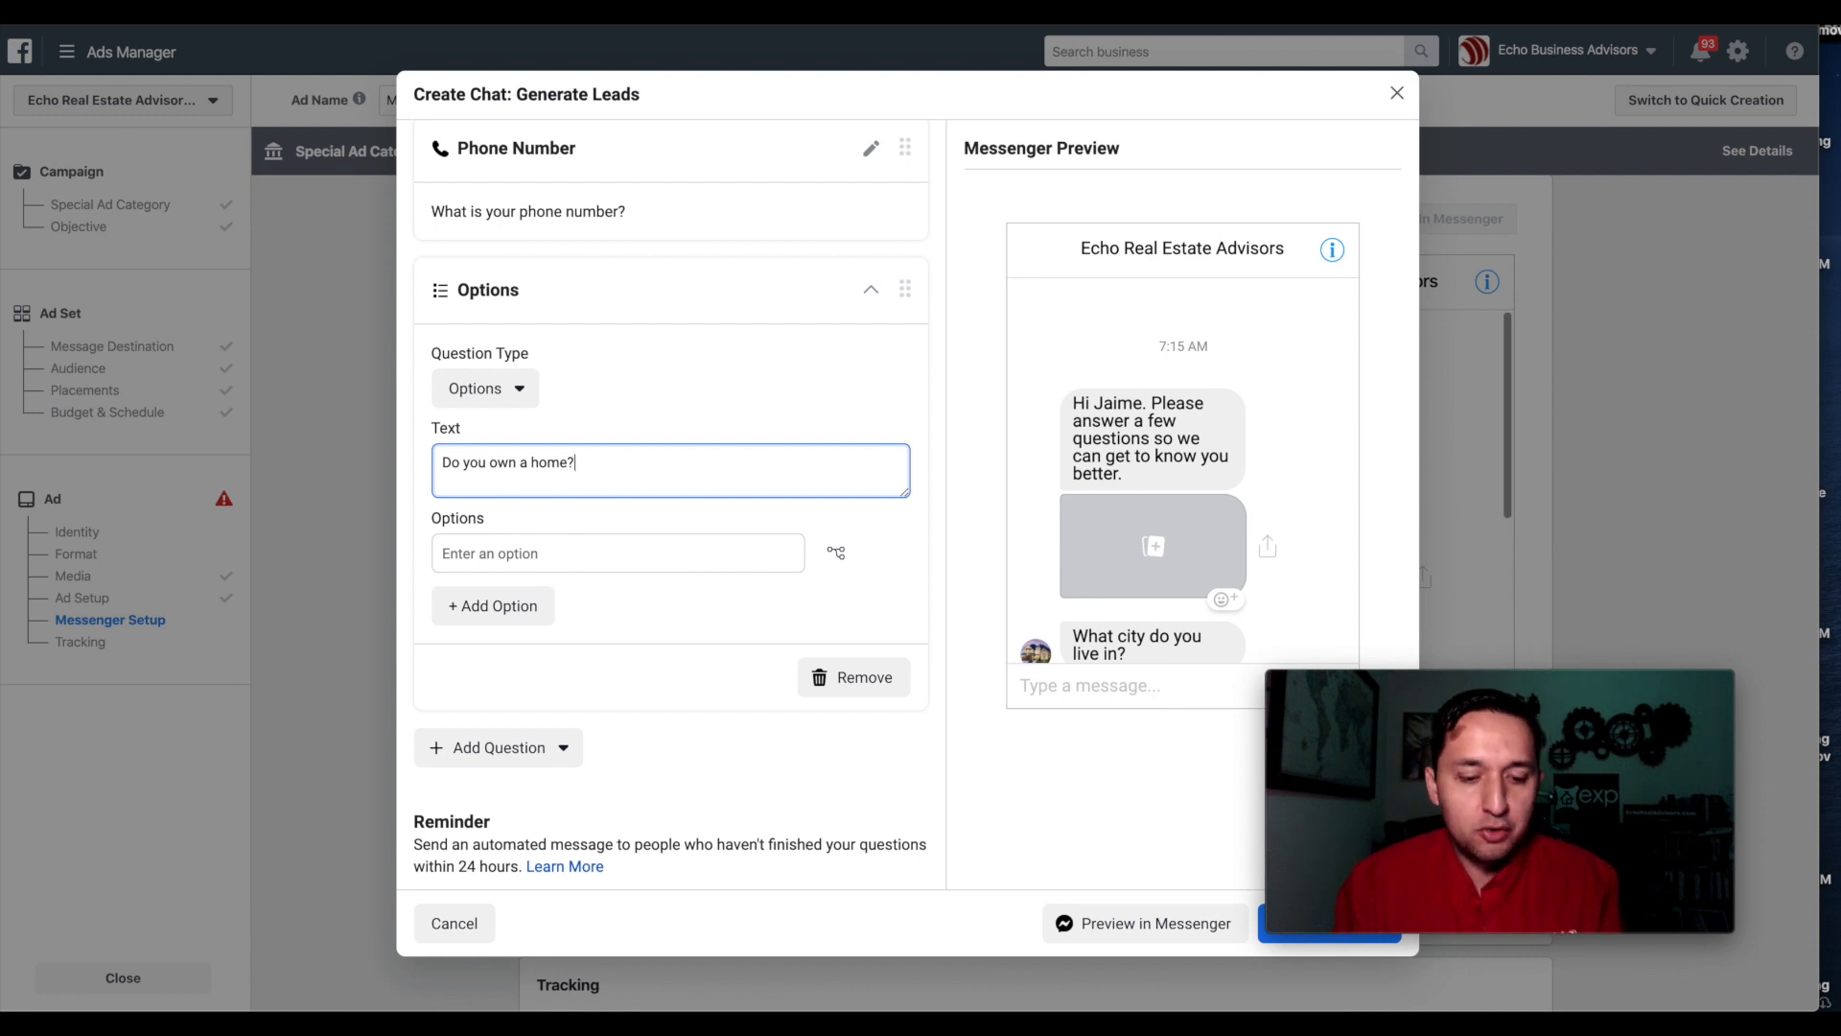
# Add answers Yes, skipping to Completion, and No, skipping to Disqualification.
pyautogui.click(614, 561)
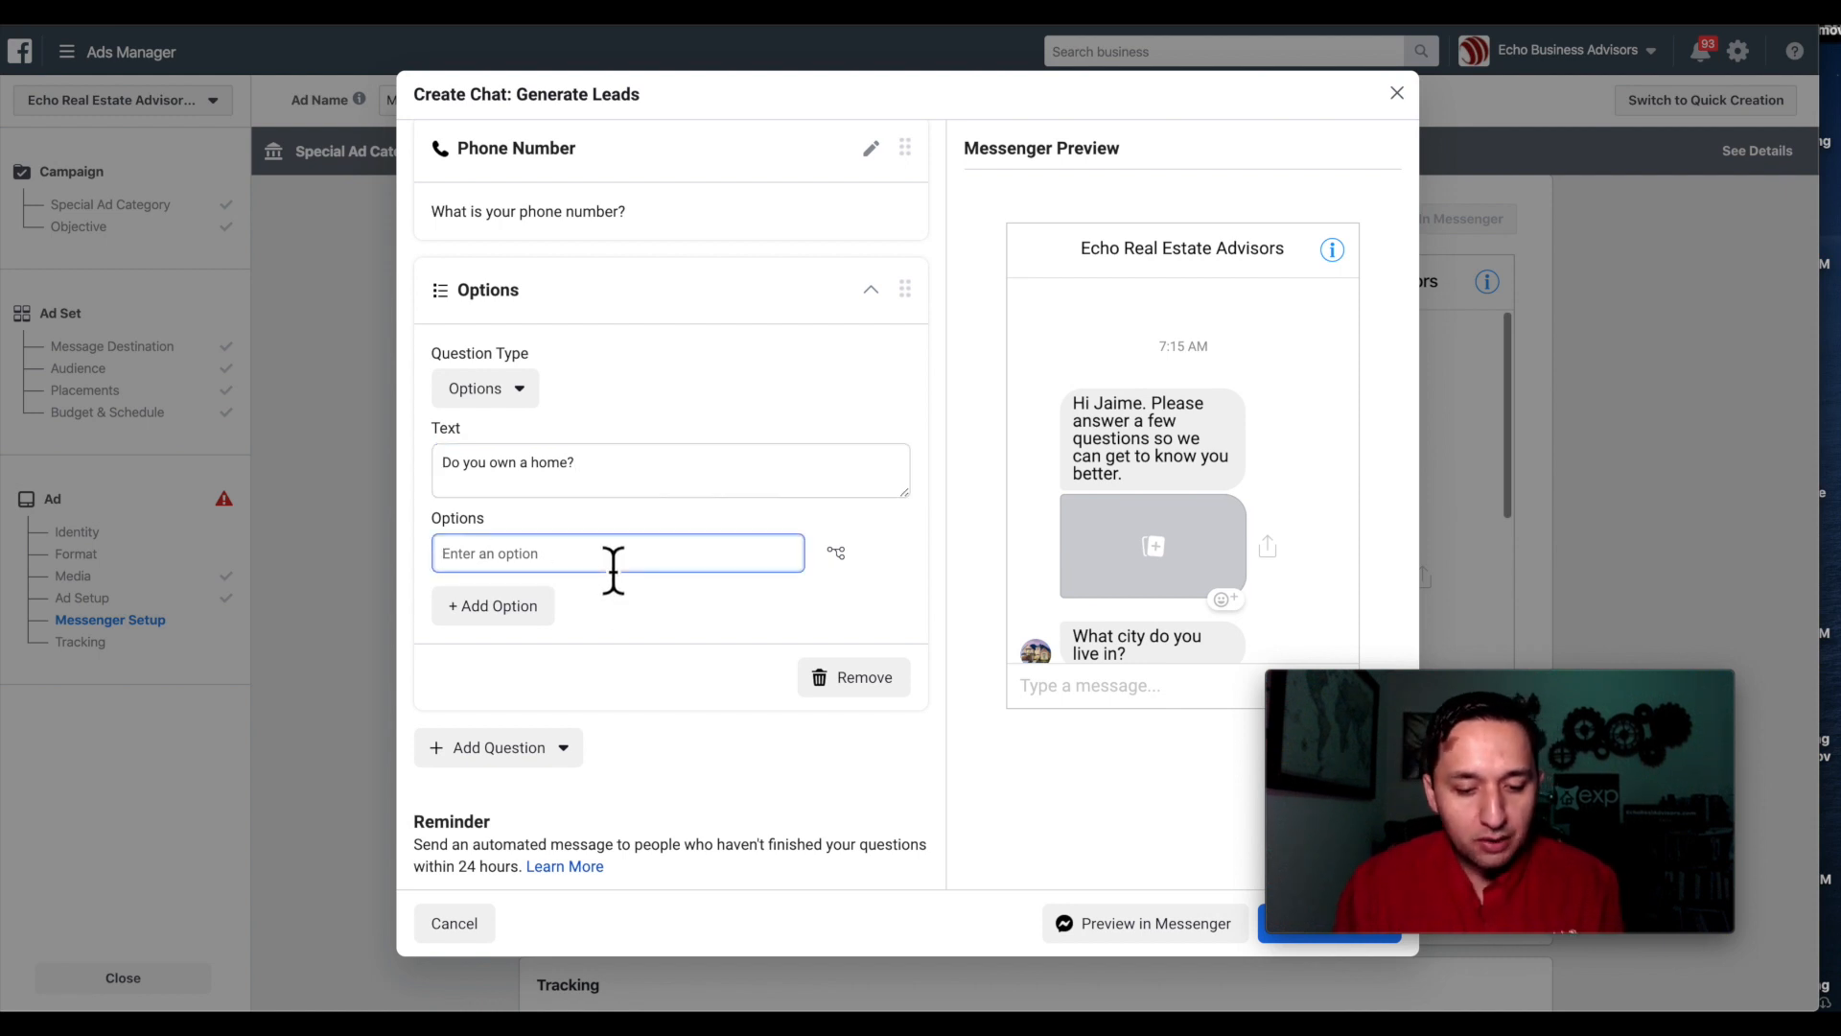
pyautogui.click(842, 557)
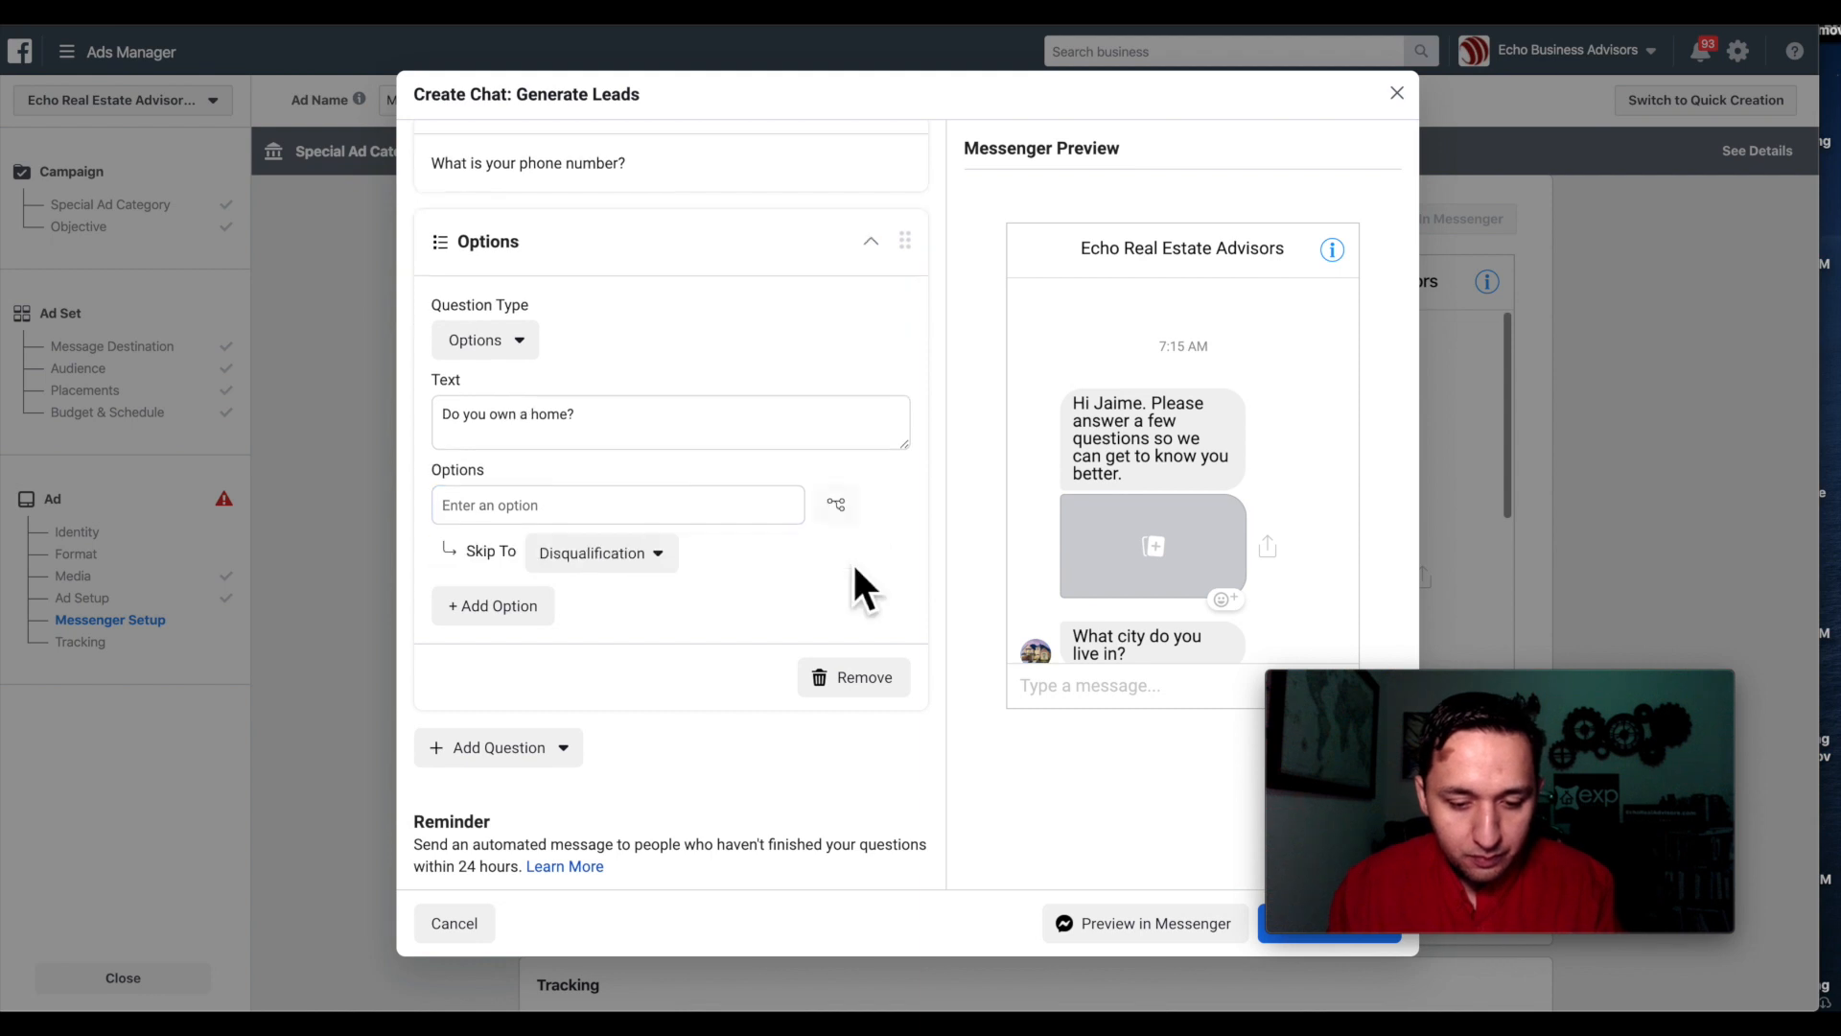
pyautogui.click(567, 515)
pyautogui.write('Yes')
pyautogui.click(625, 562)
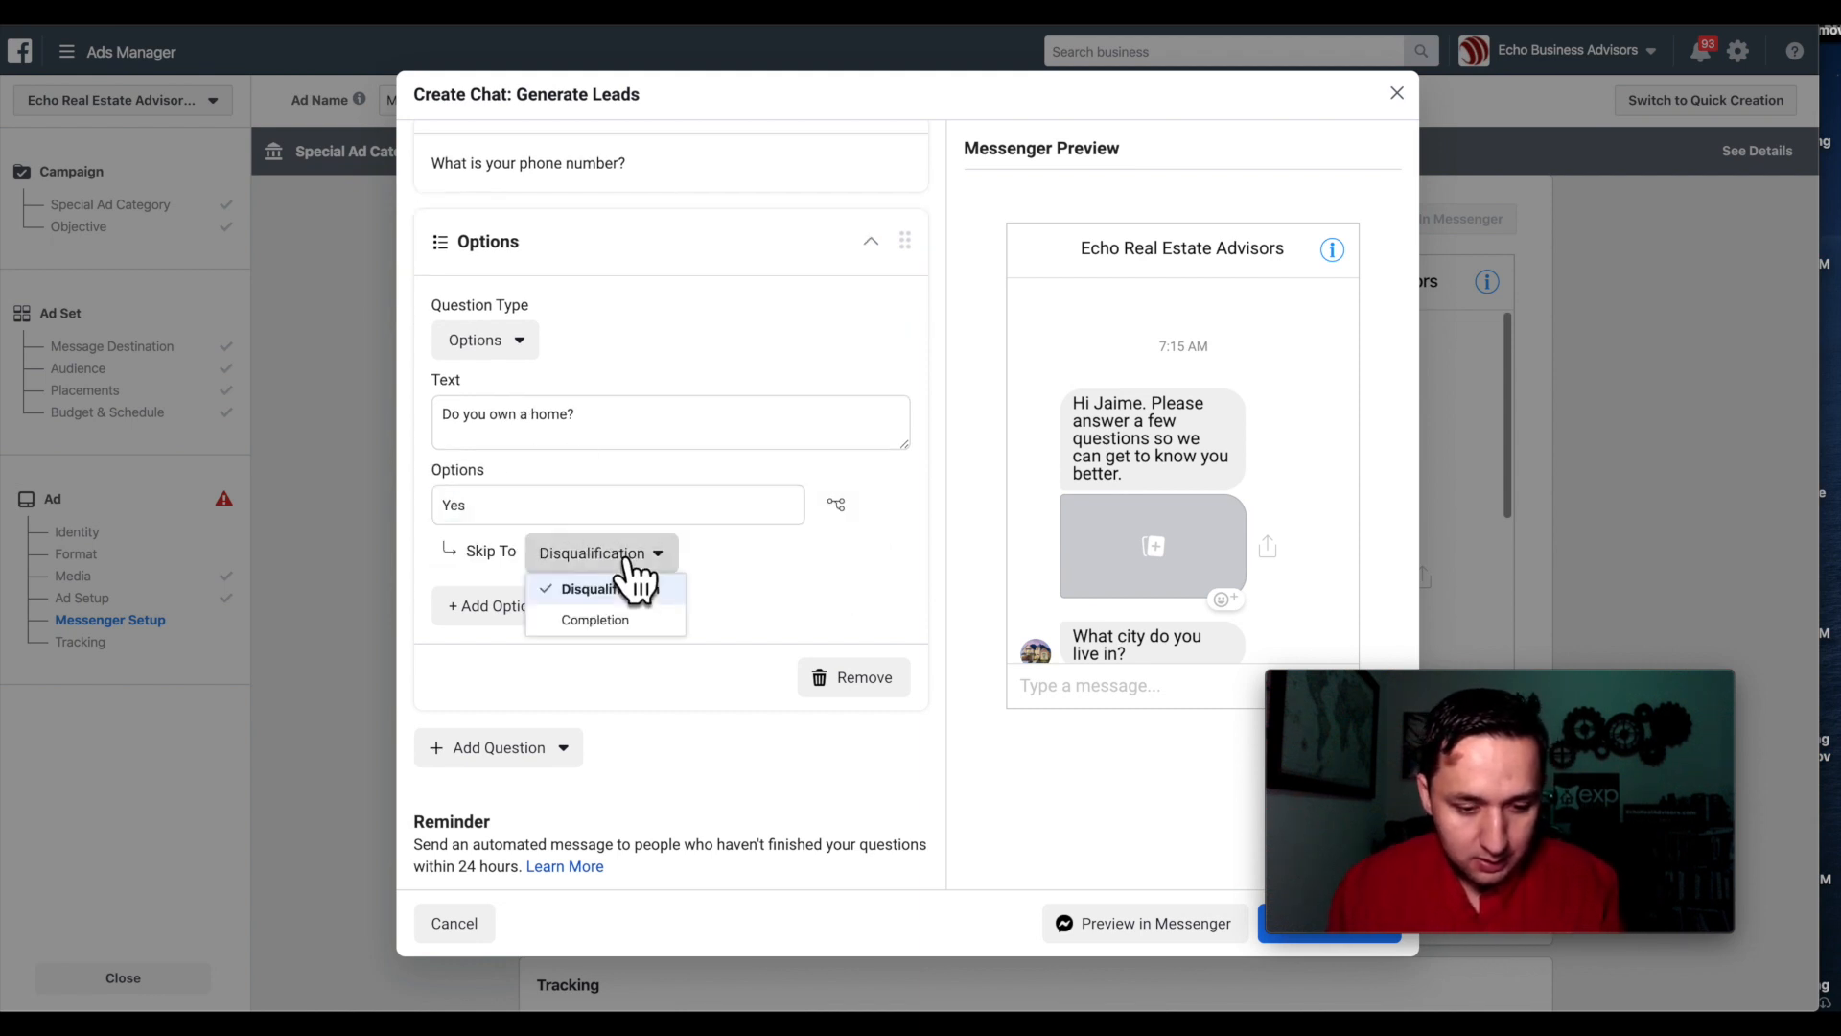
pyautogui.click(626, 620)
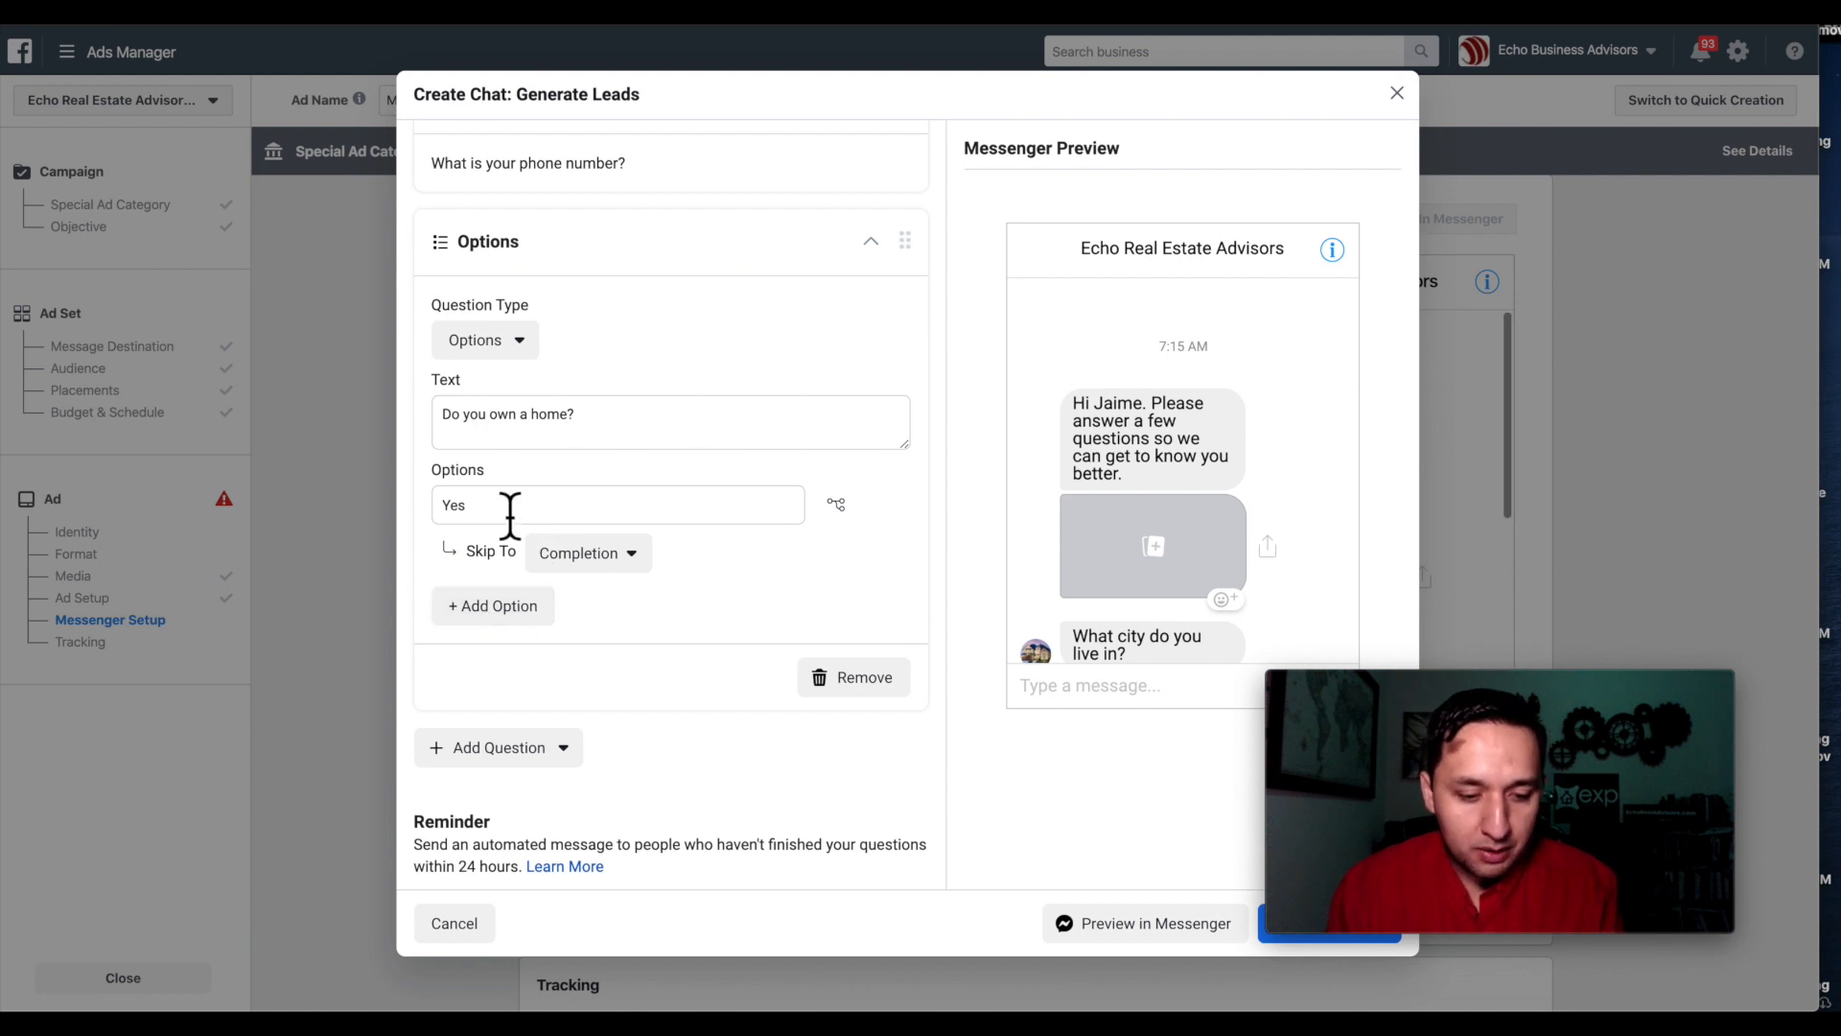
pyautogui.click(487, 615)
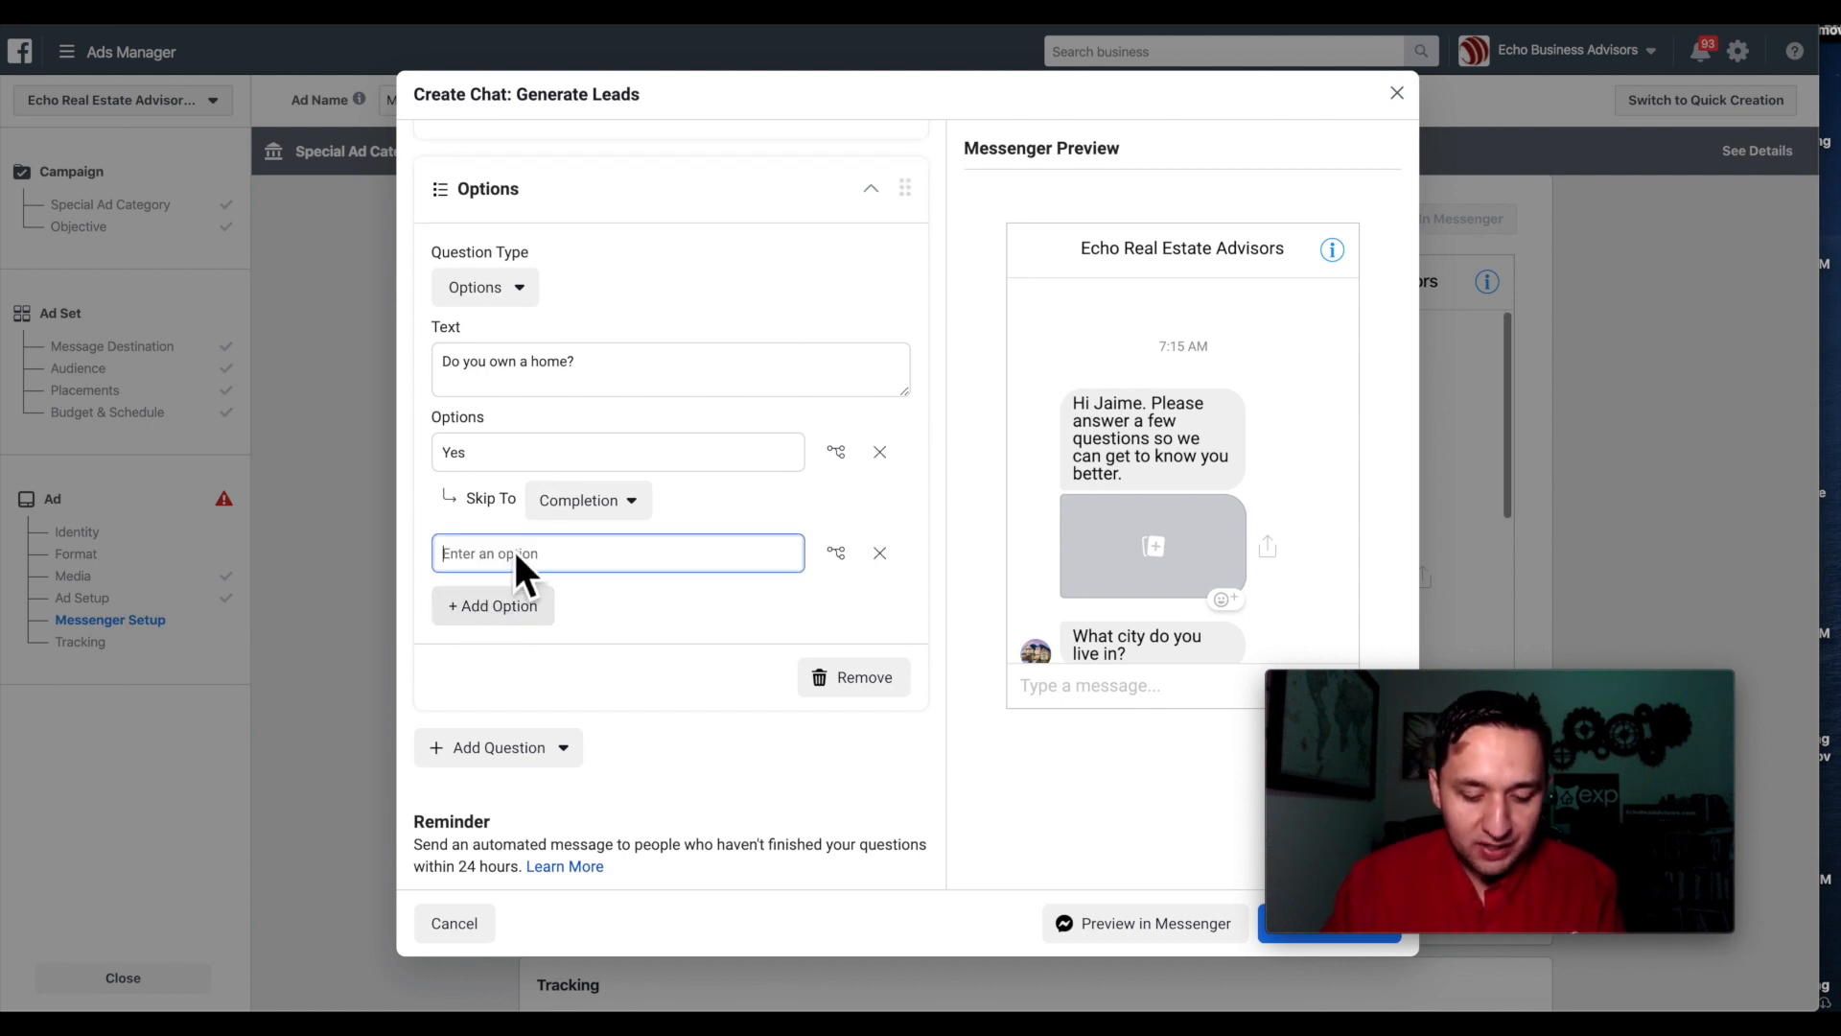
pyautogui.write('No')
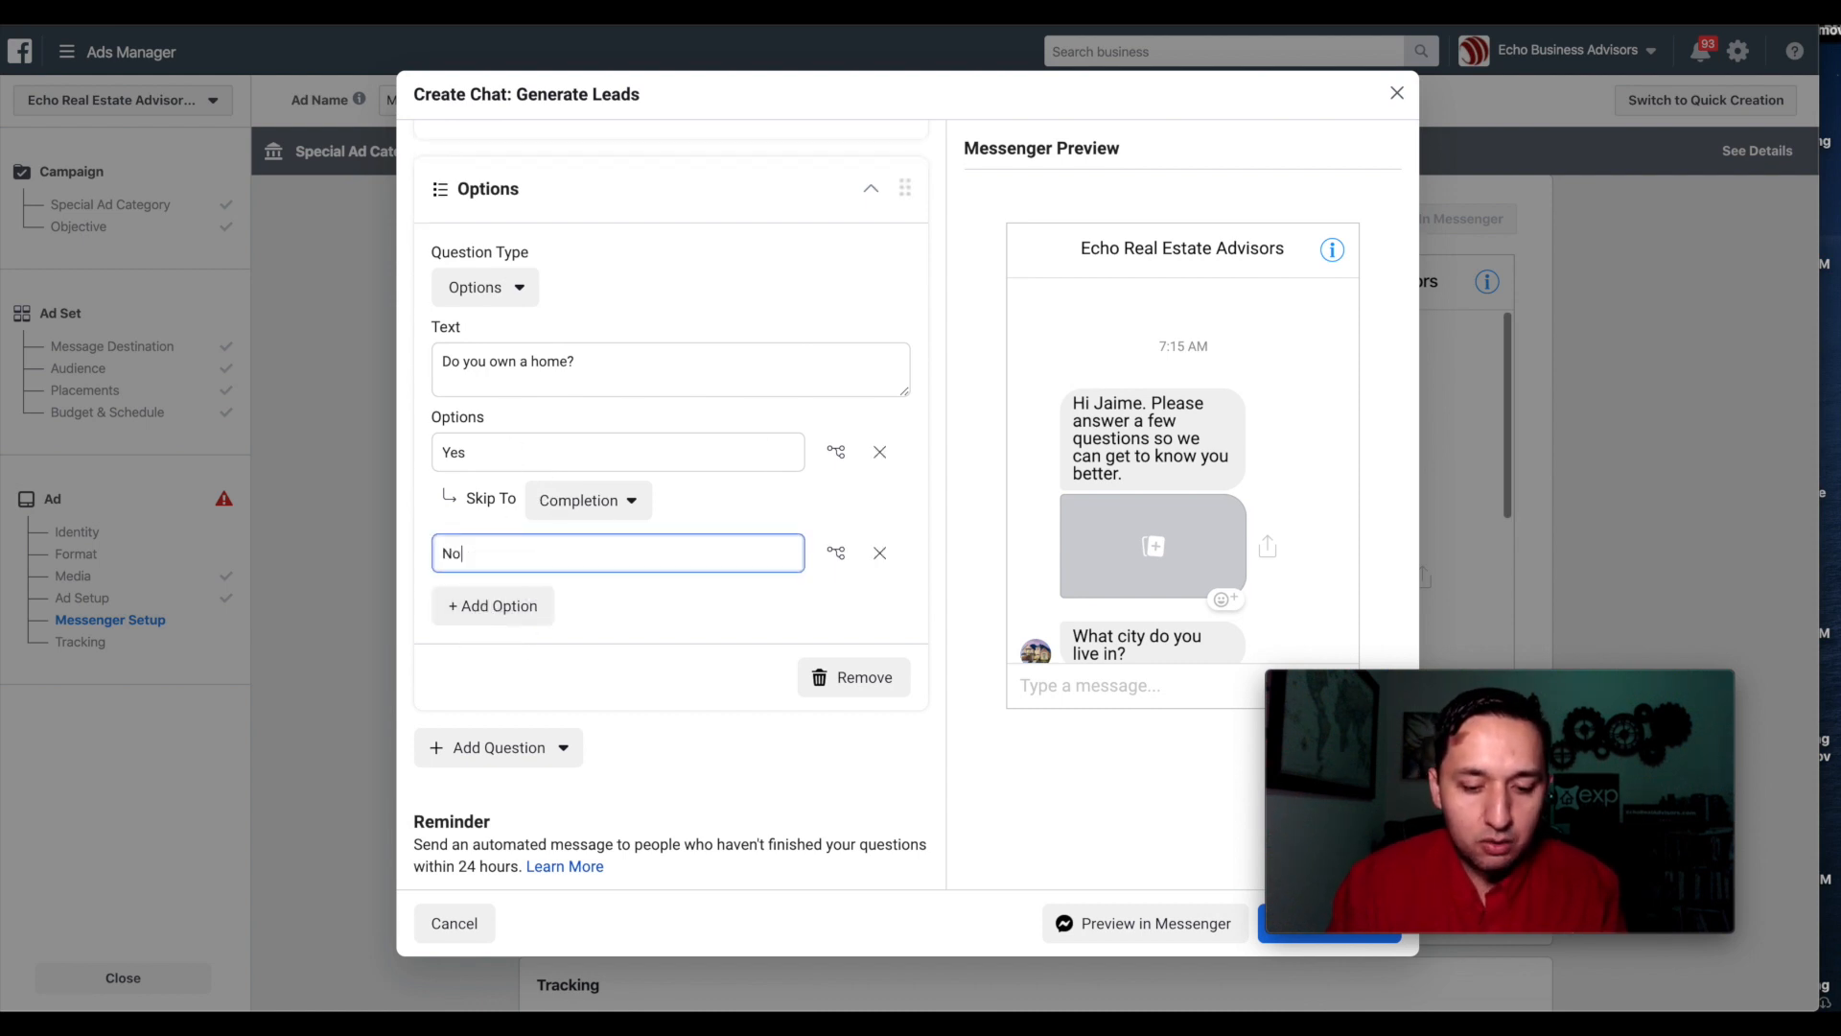
pyautogui.click(837, 552)
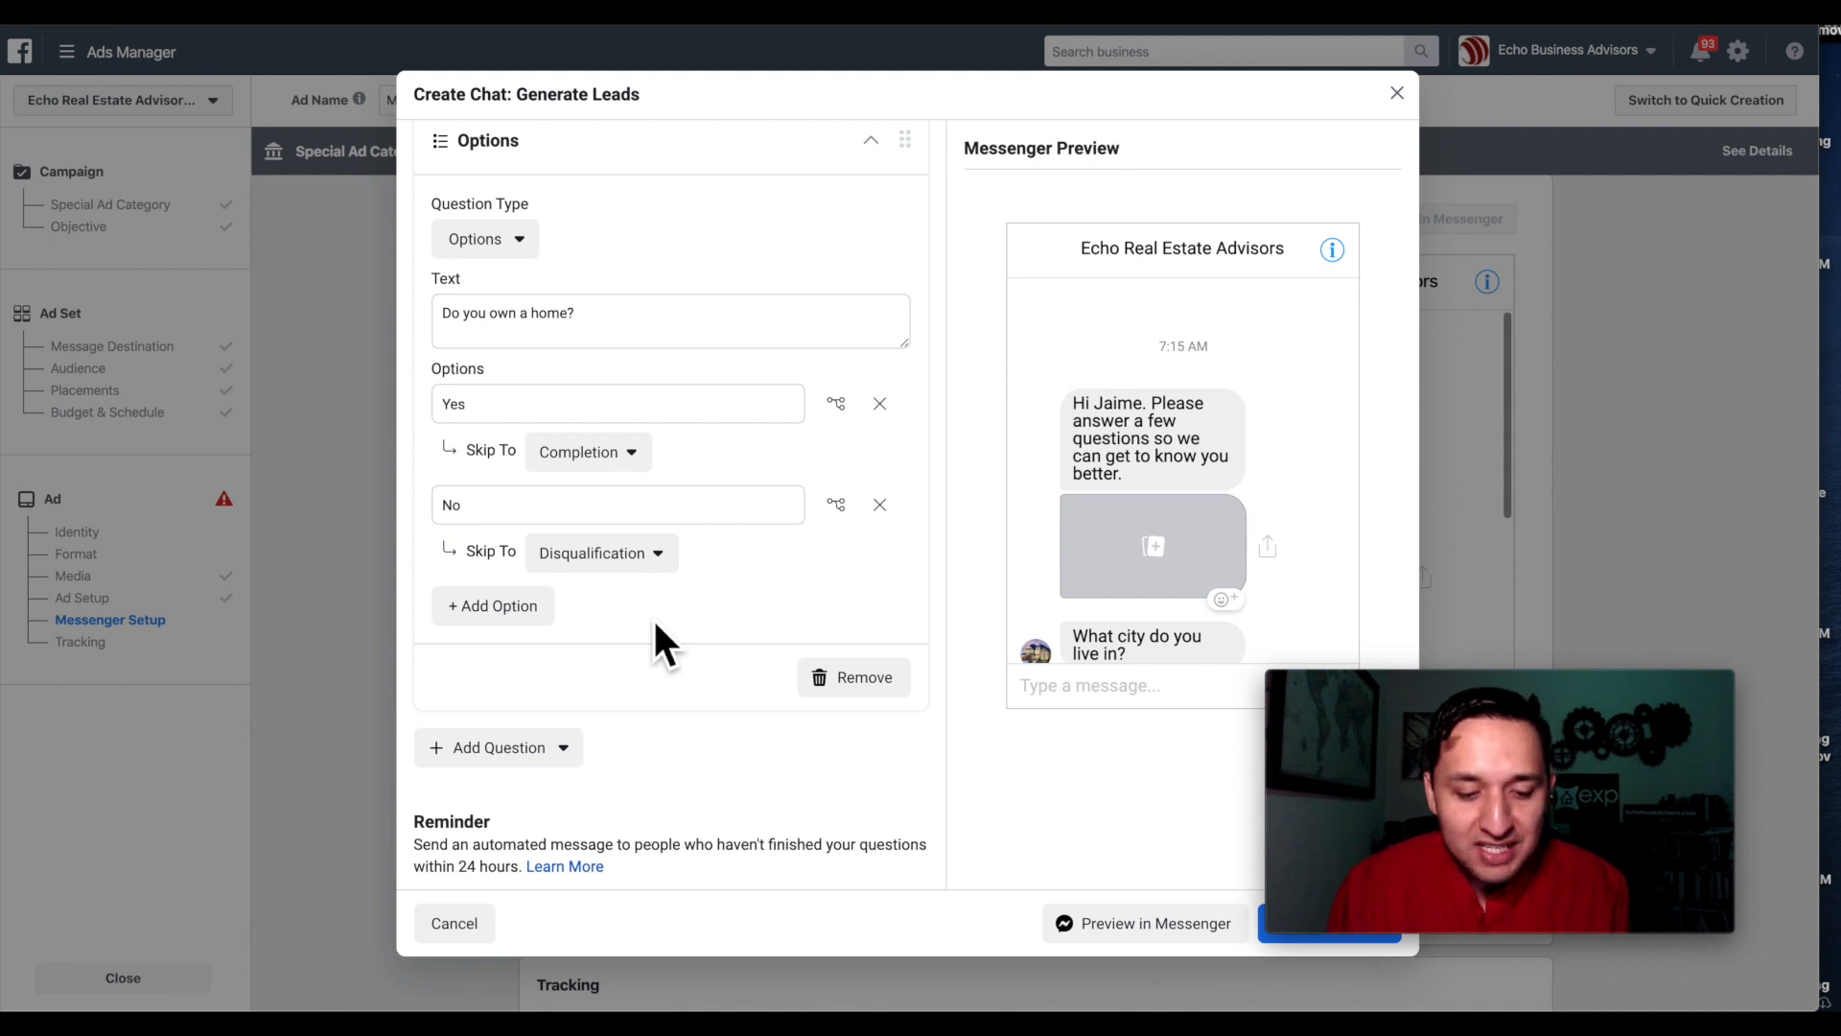
pyautogui.scroll(2, 547, 422)
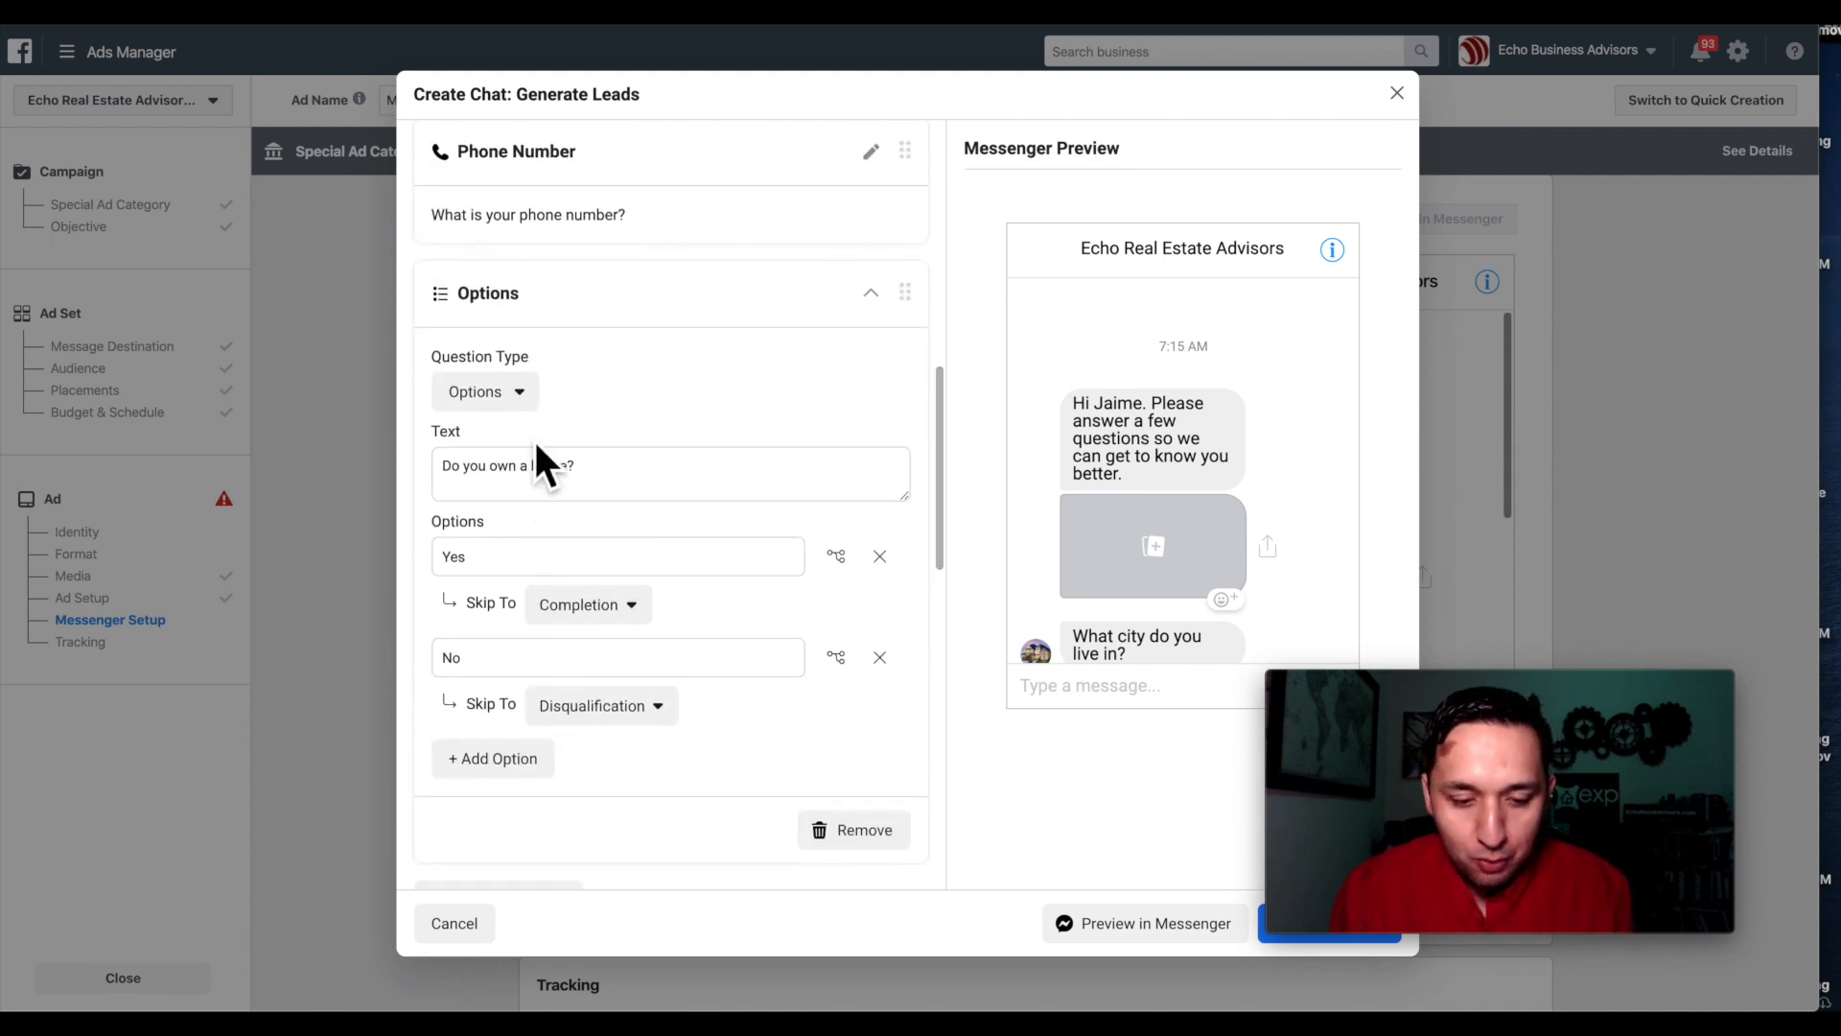
# Insert the recipient's first name before 'Almost there! Please finish answering our questions.'.
pyautogui.scroll(-4, 1070, 493)
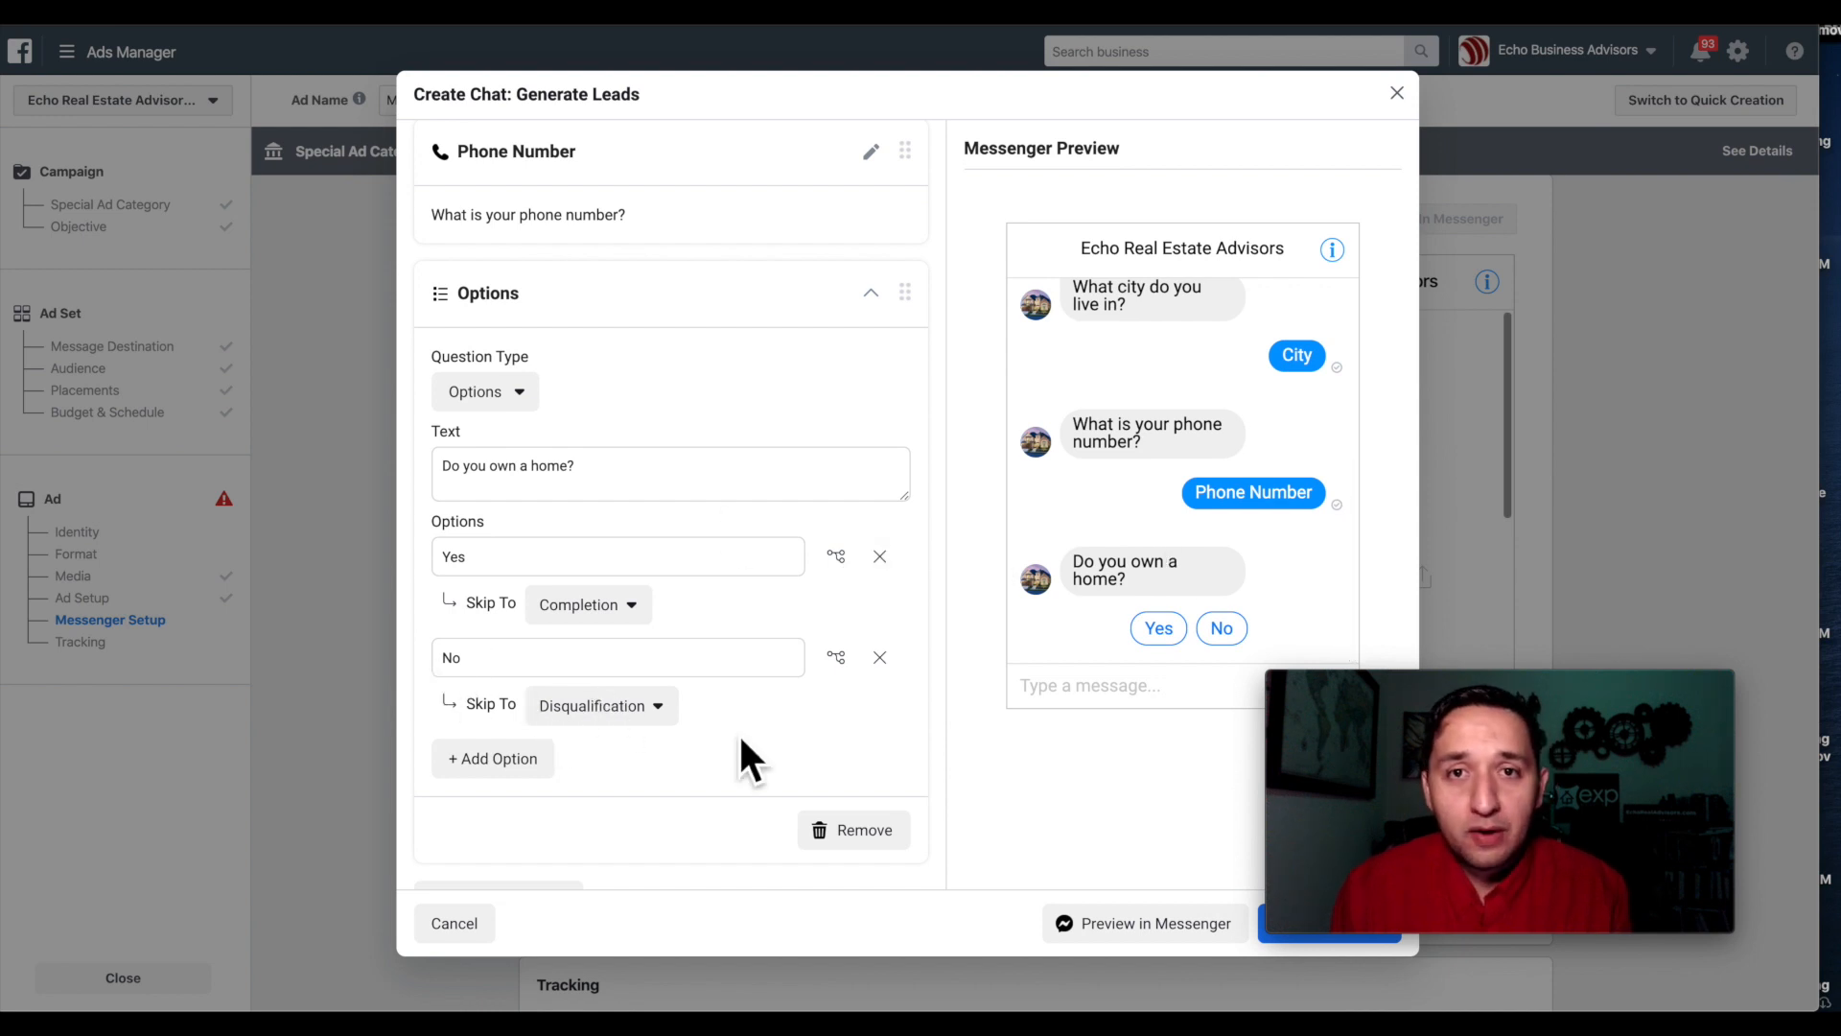
pyautogui.scroll(-2, 738, 733)
pyautogui.scroll(-5, 739, 733)
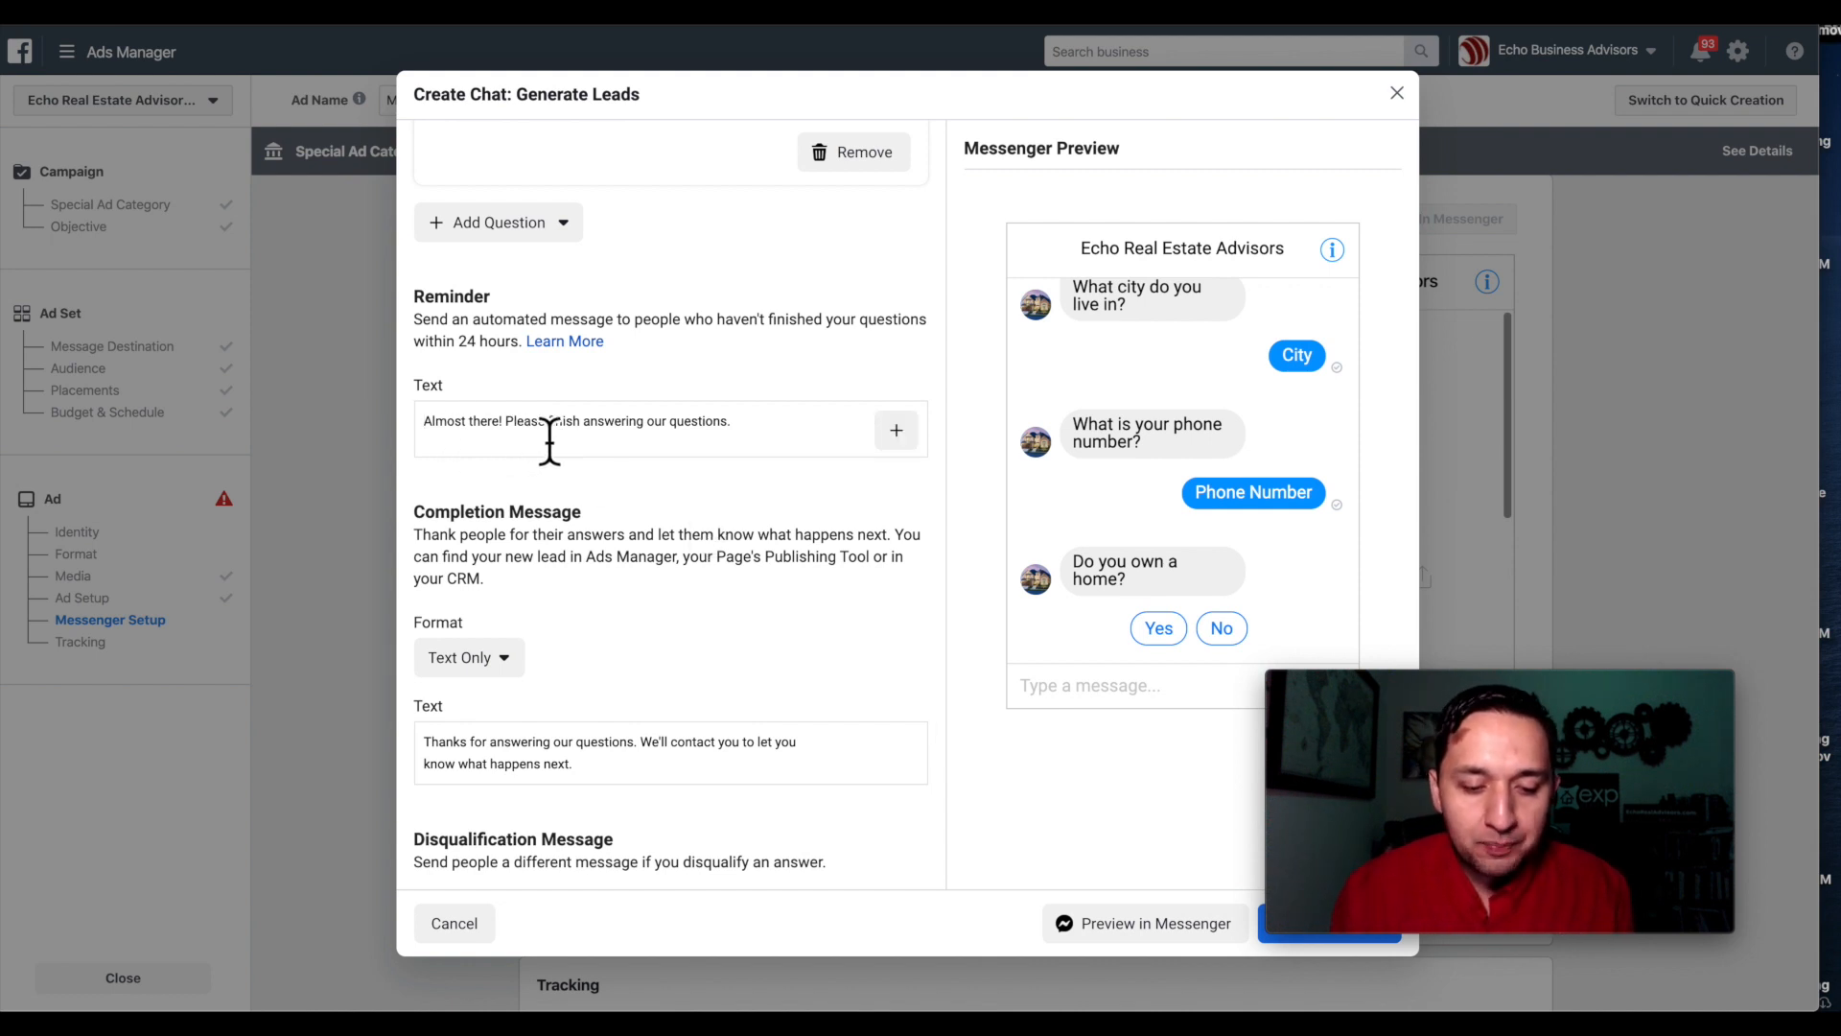
pyautogui.click(757, 438)
pyautogui.scroll(-2, 710, 429)
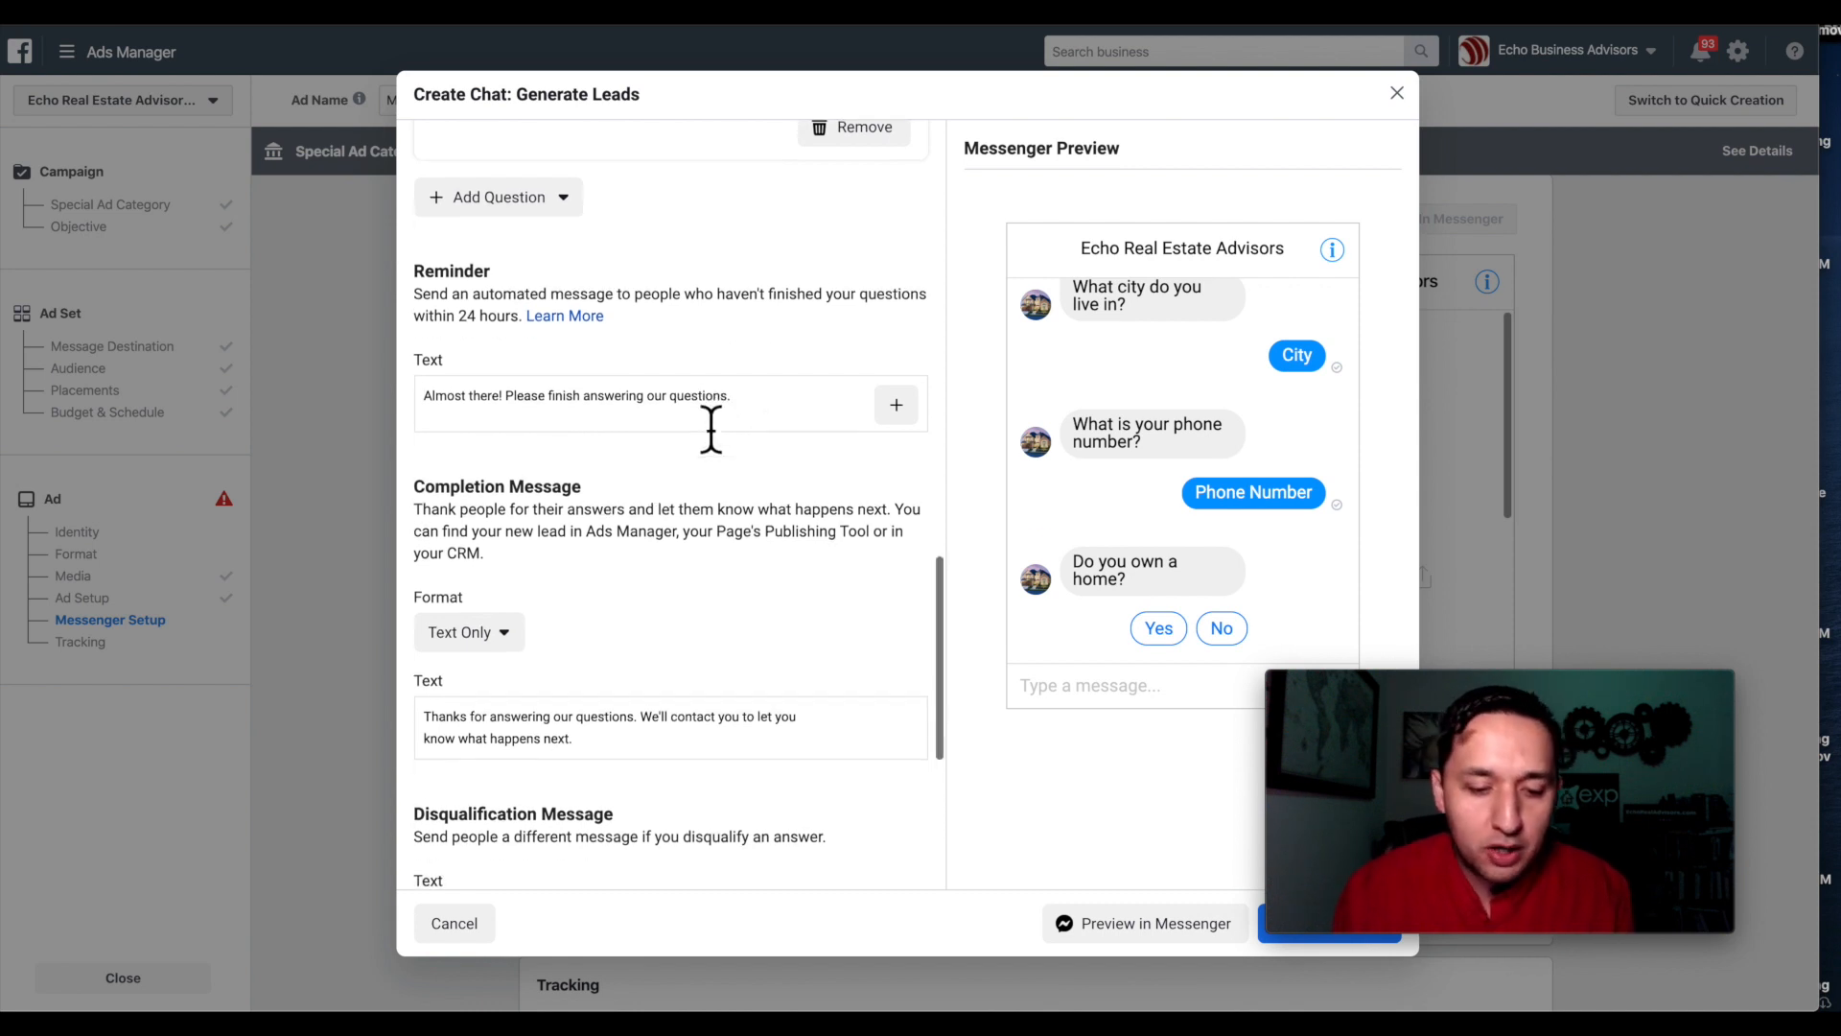
pyautogui.click(888, 356)
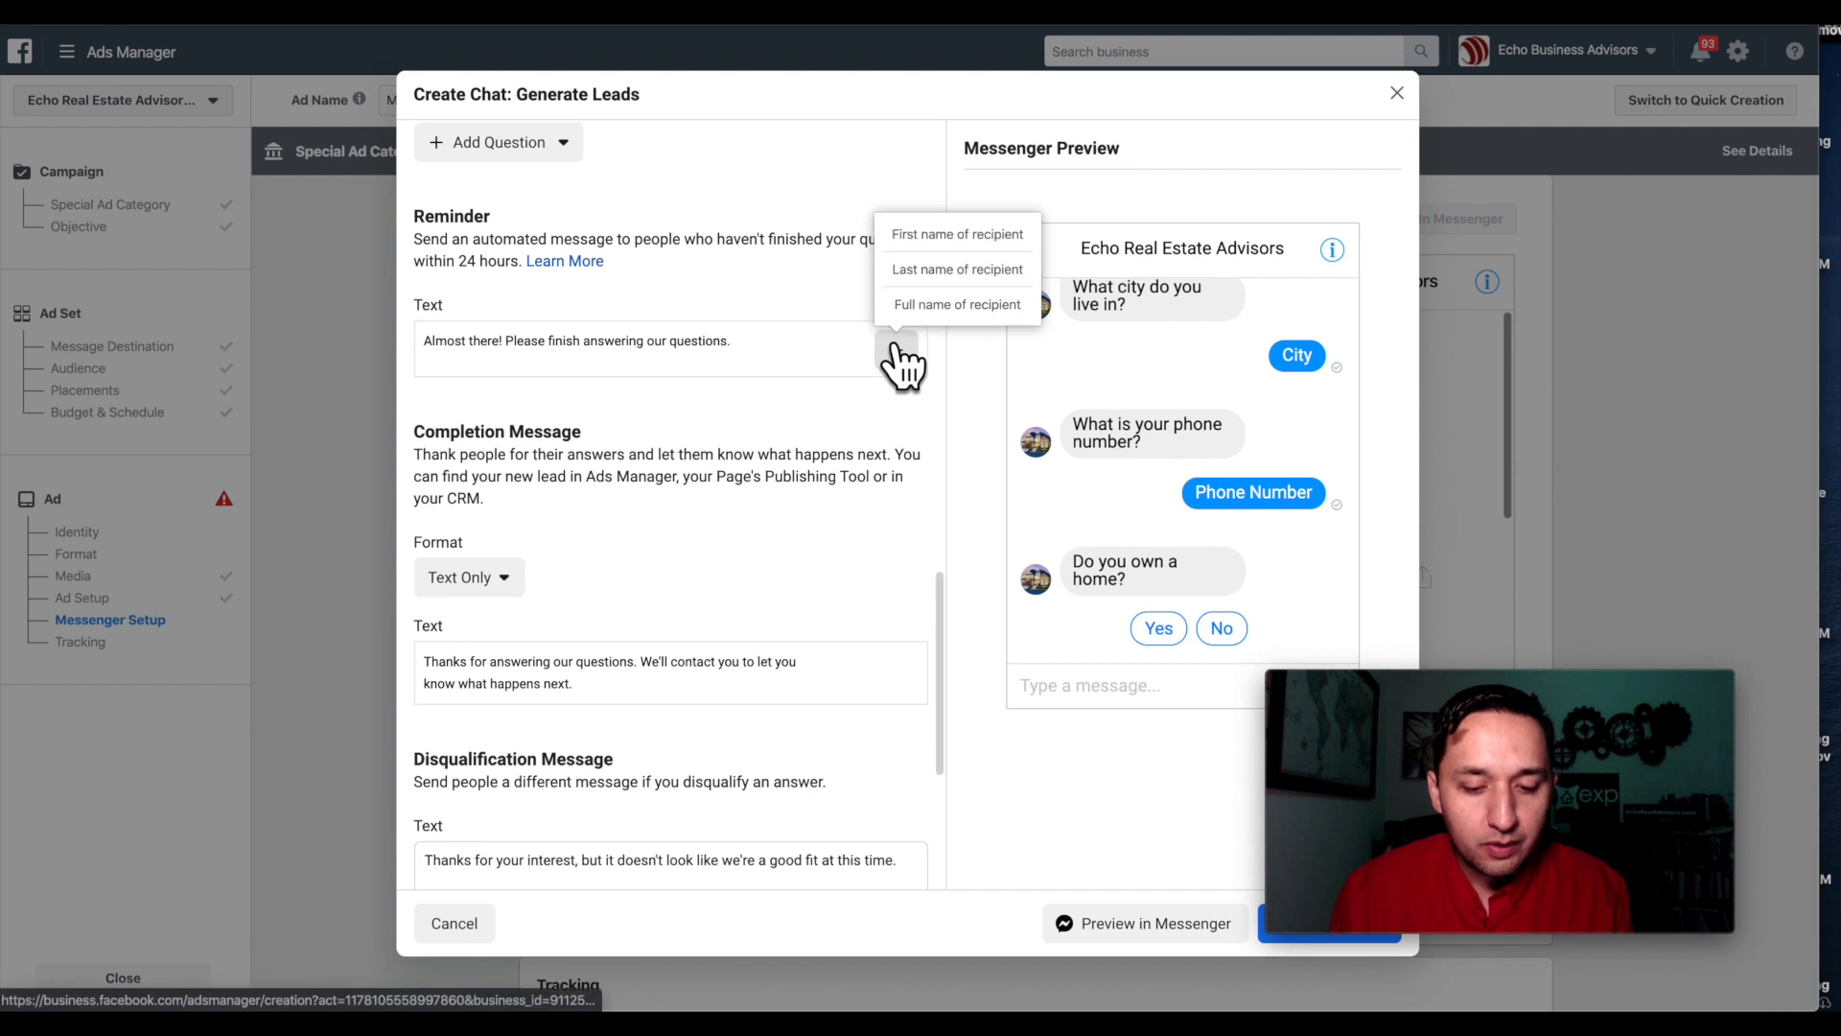
pyautogui.click(944, 249)
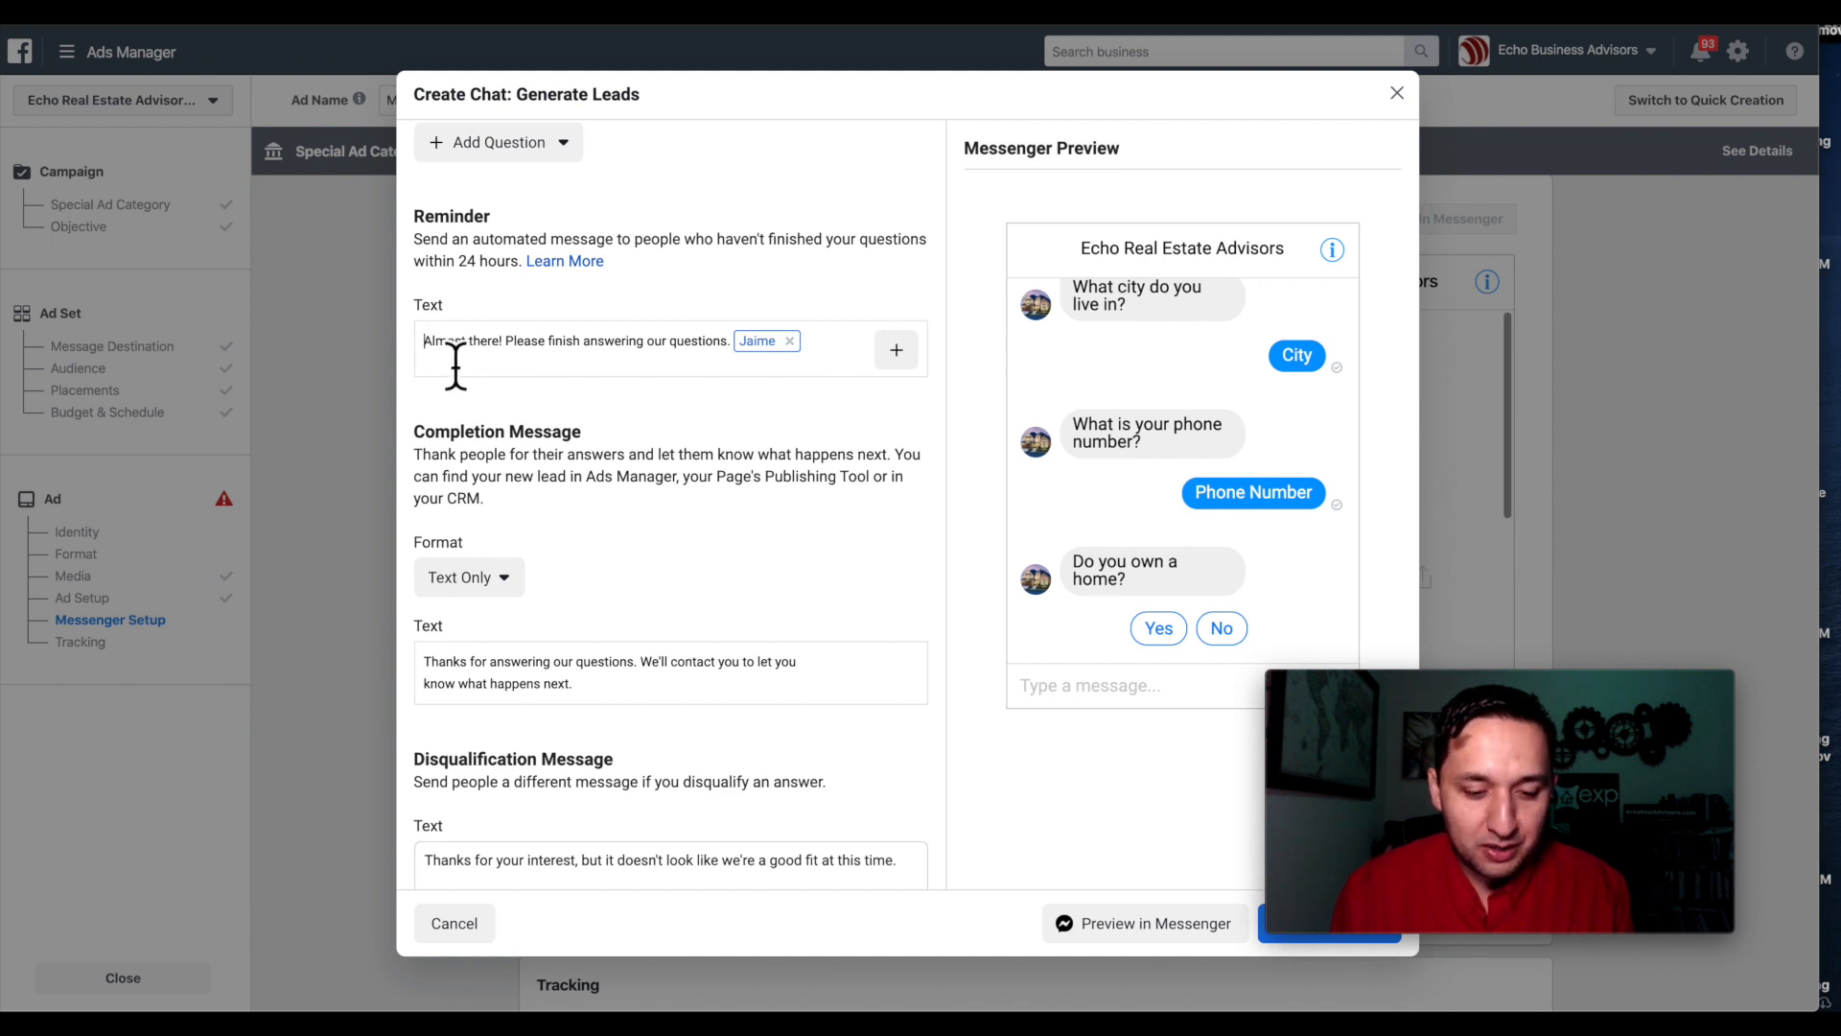
pyautogui.click(790, 342)
pyautogui.click(422, 355)
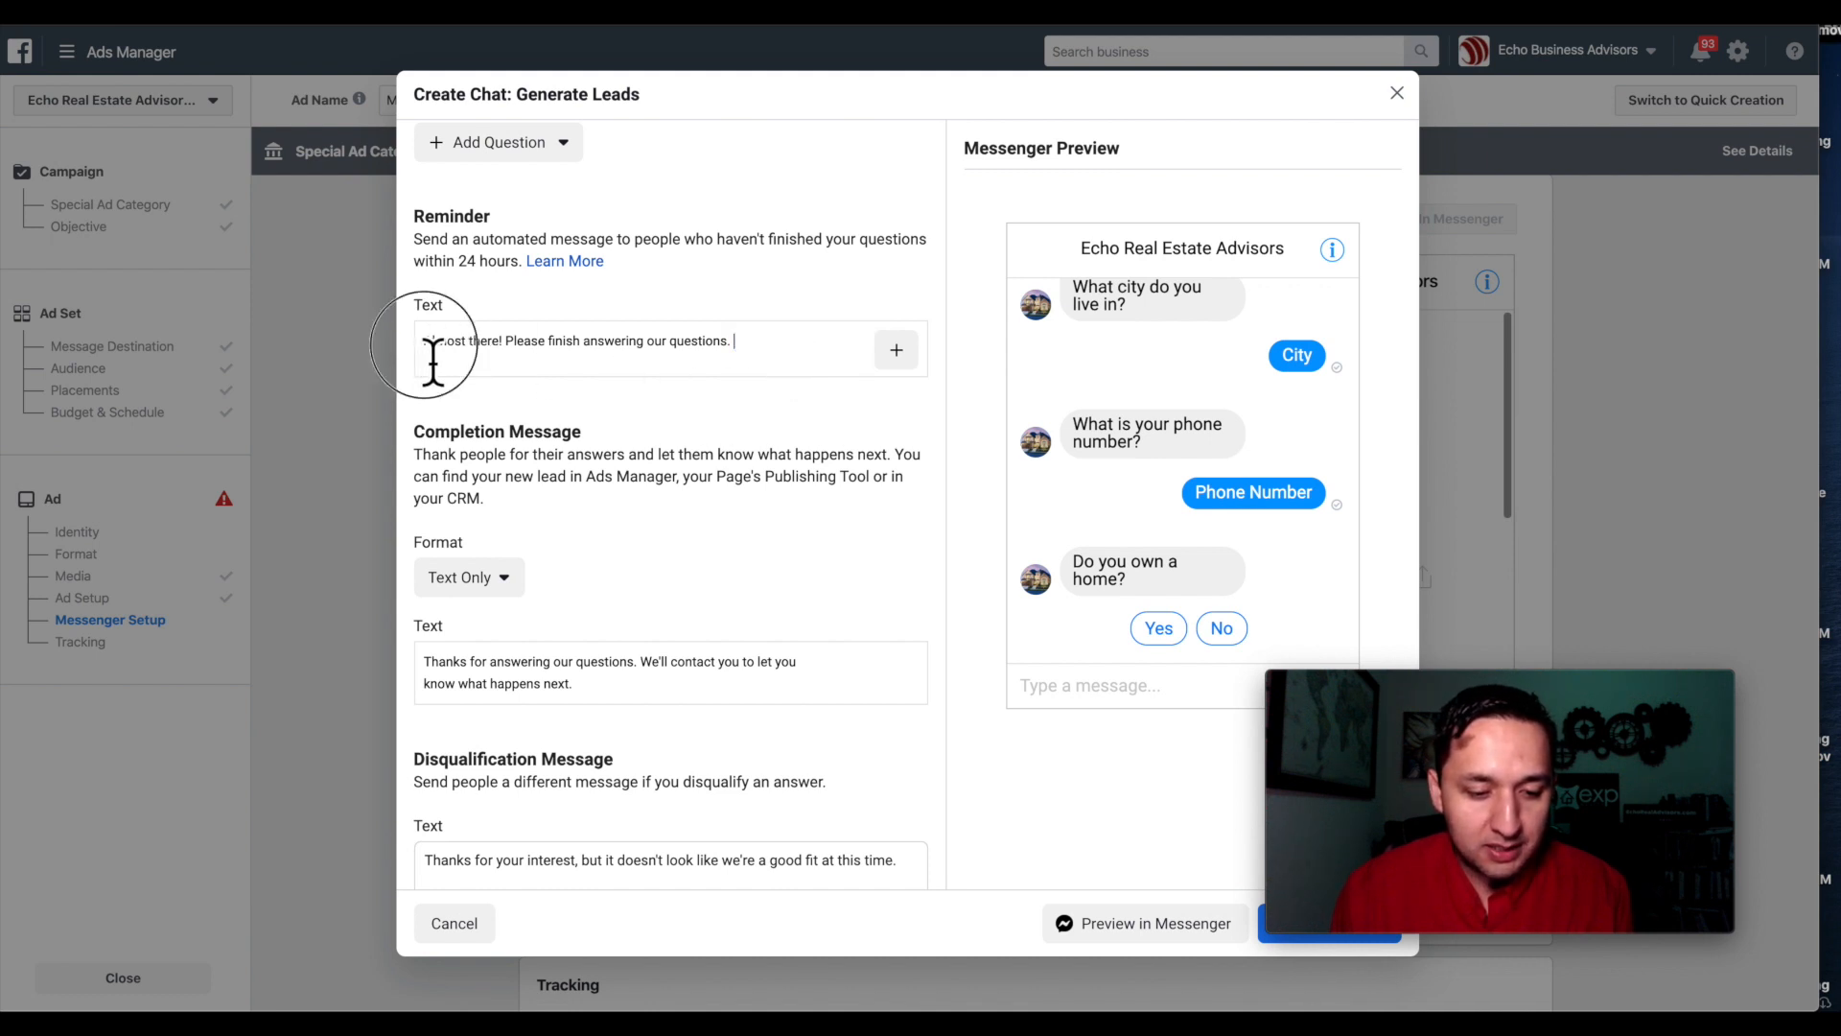
pyautogui.click(896, 349)
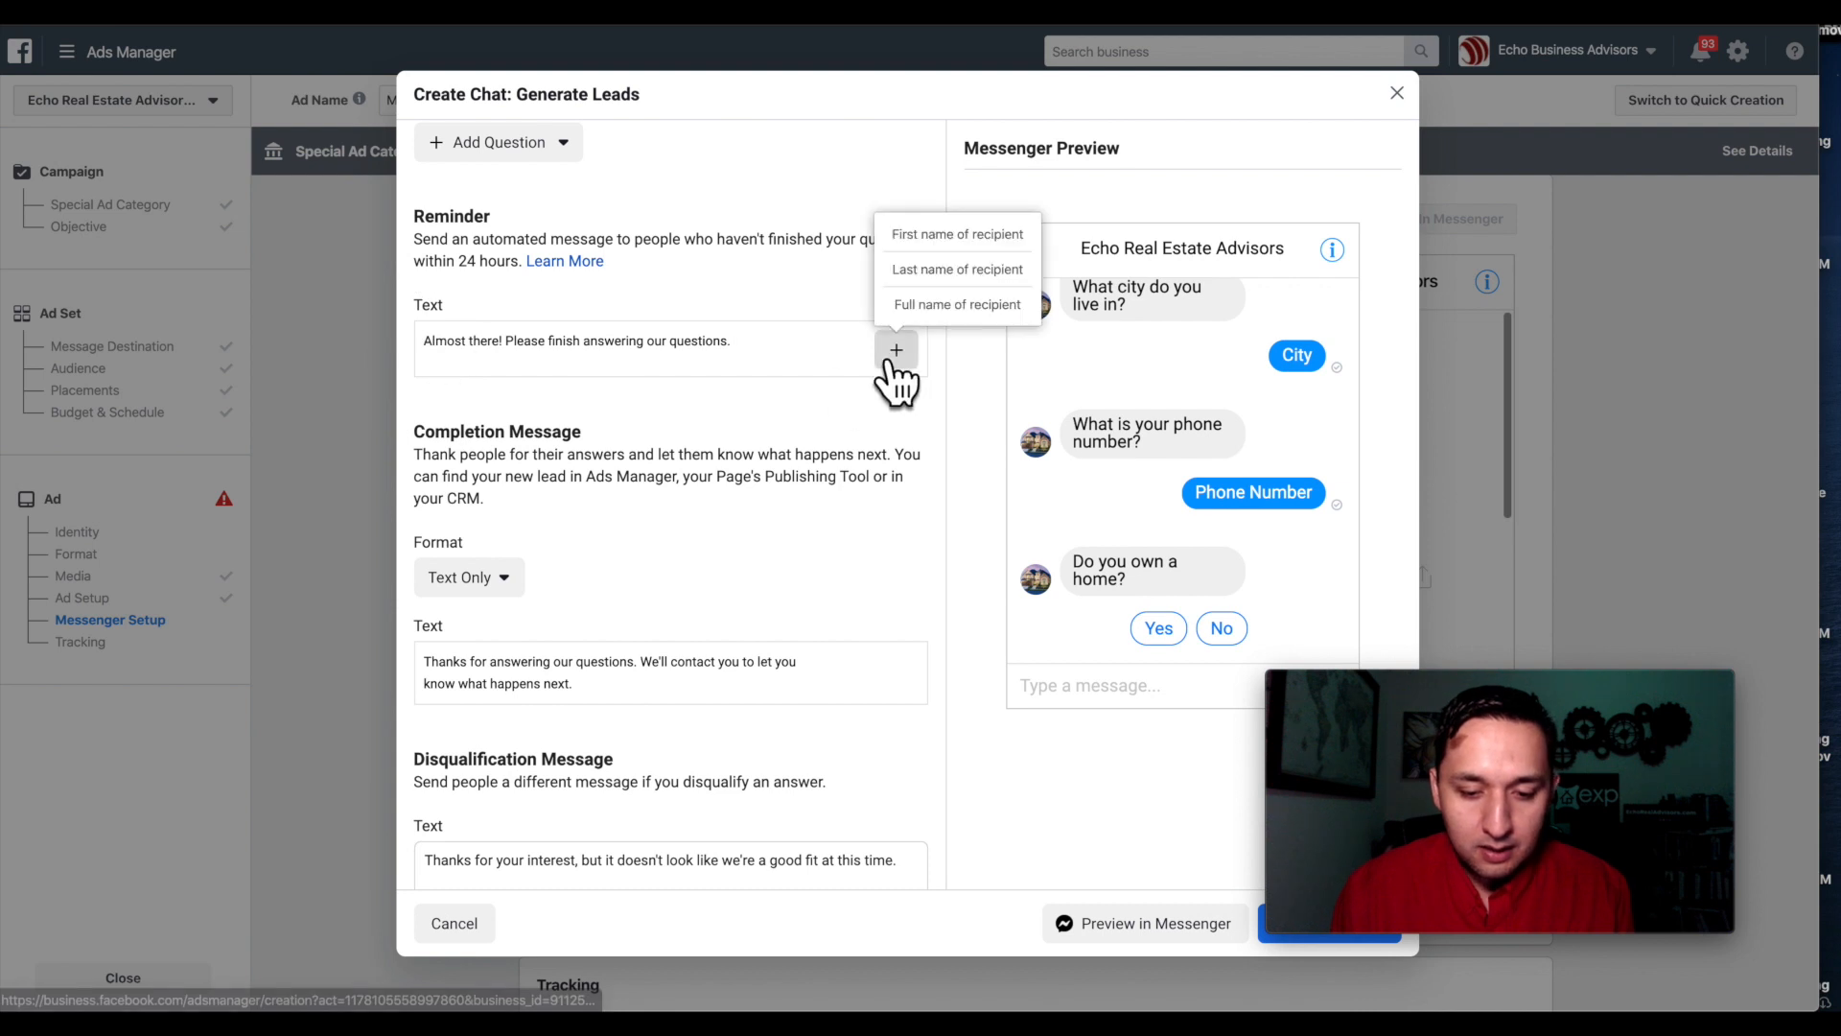
pyautogui.click(959, 237)
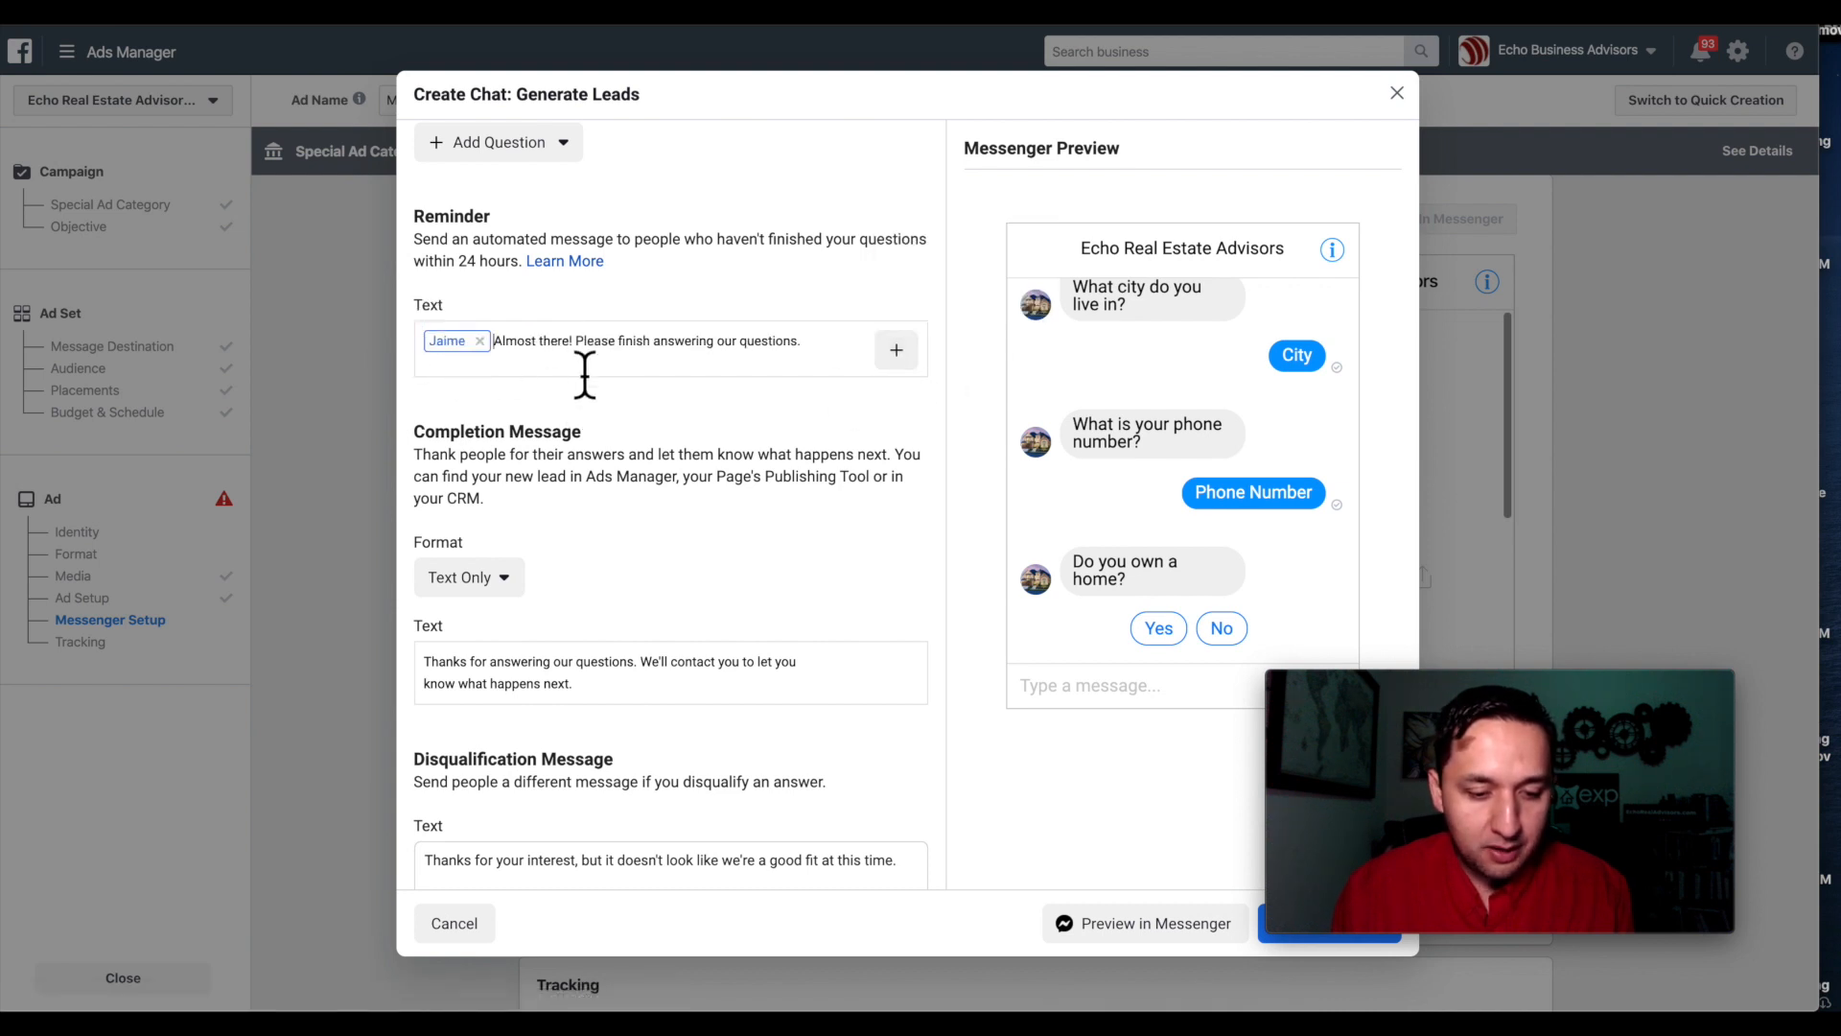
# Review the thank-you completion and 'not a good fit' disqualification messages.
pyautogui.scroll(-2, 769, 369)
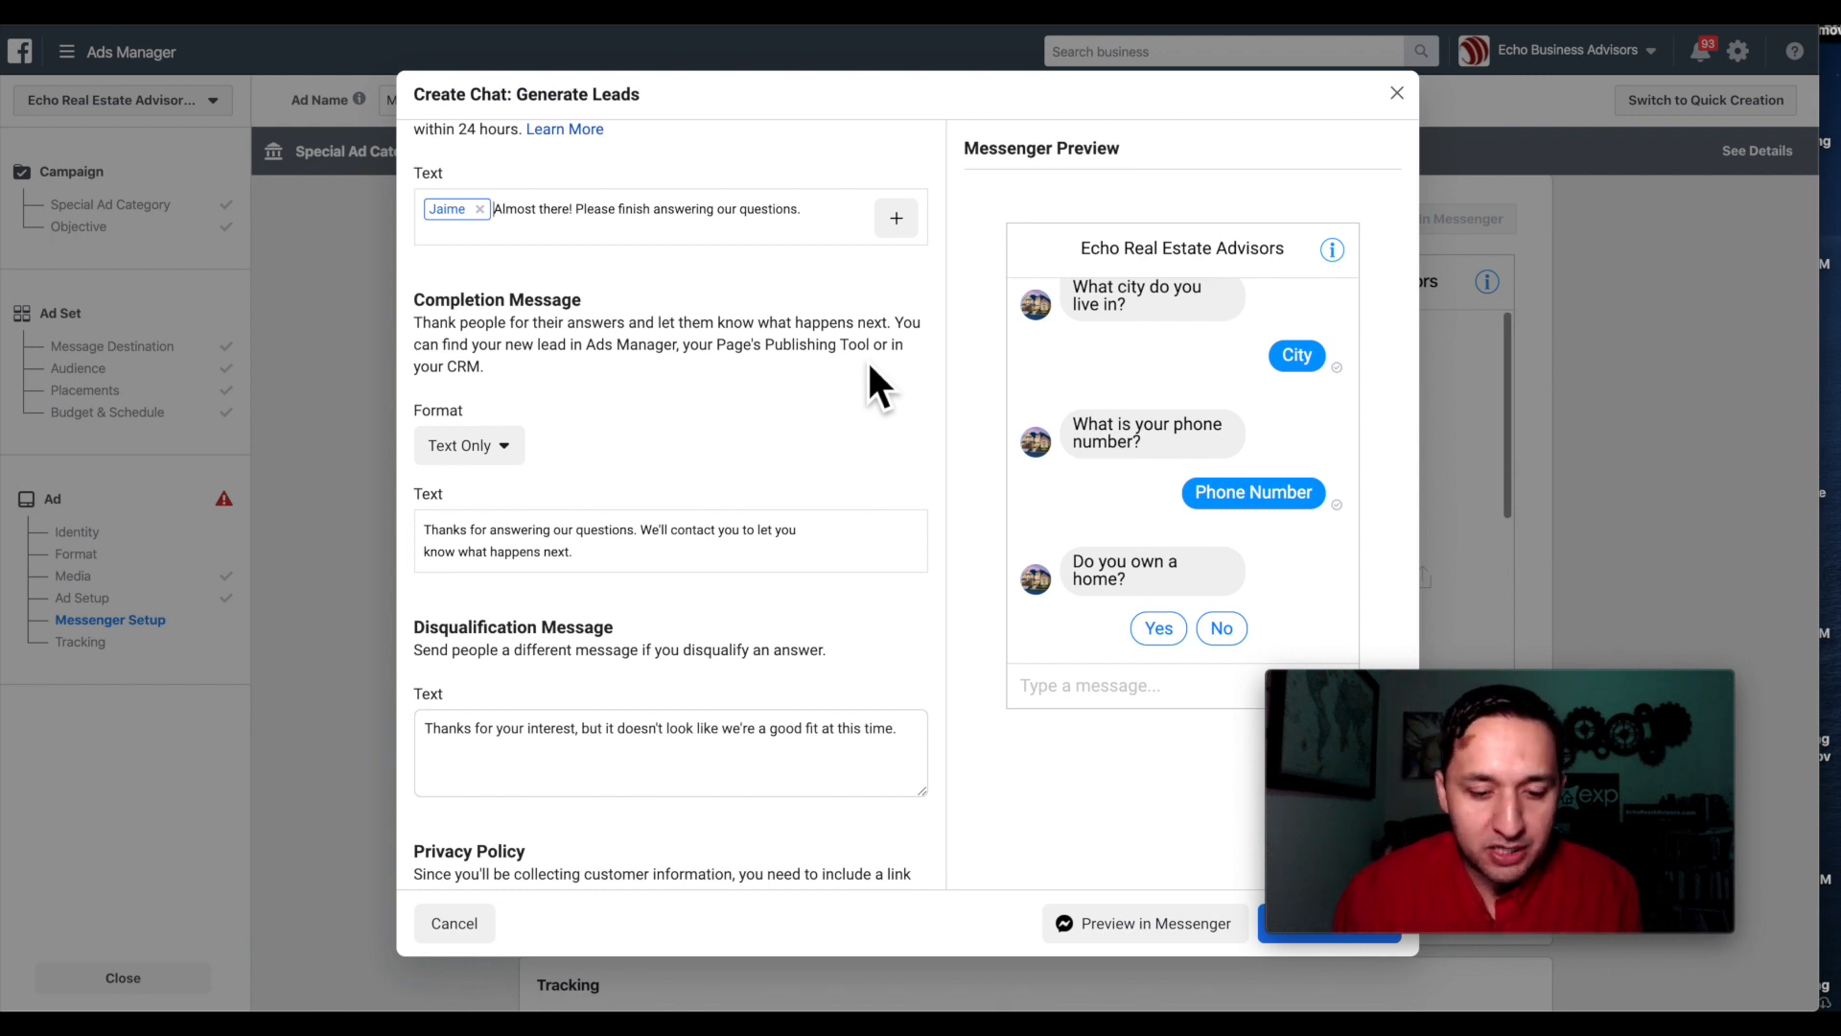
pyautogui.scroll(-1, 869, 366)
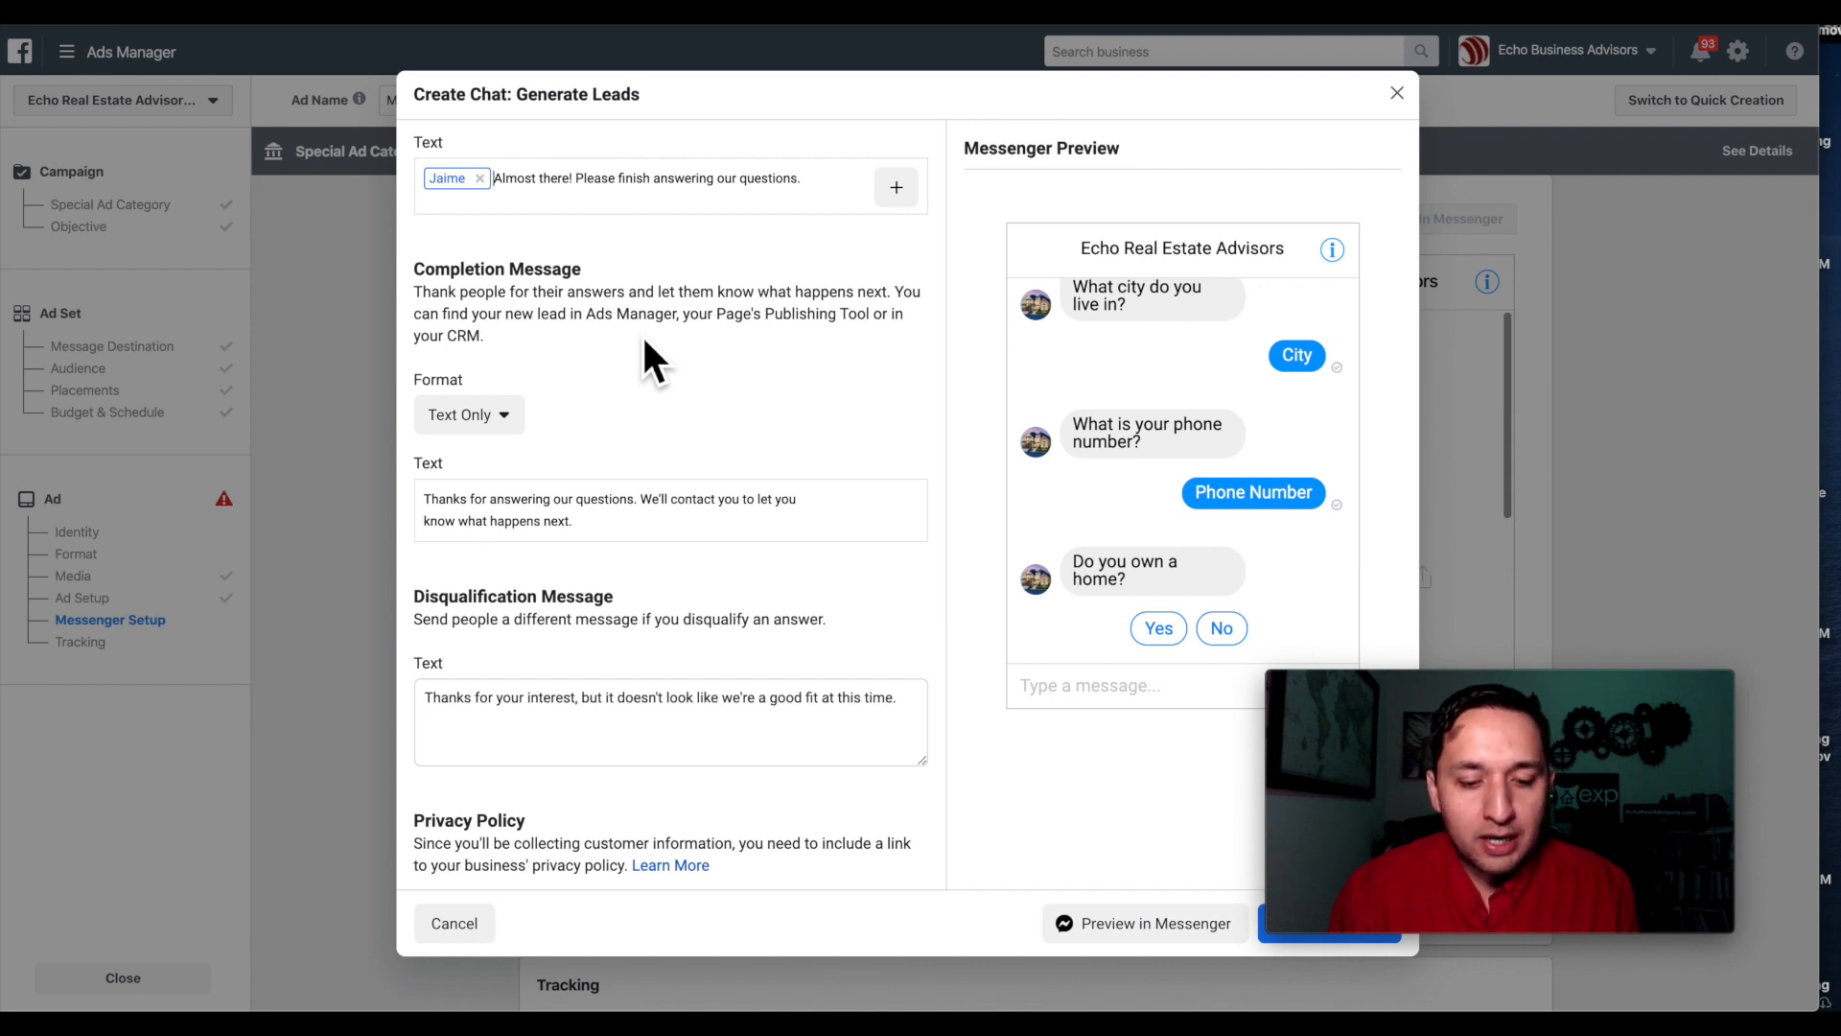
pyautogui.scroll(-1, 643, 340)
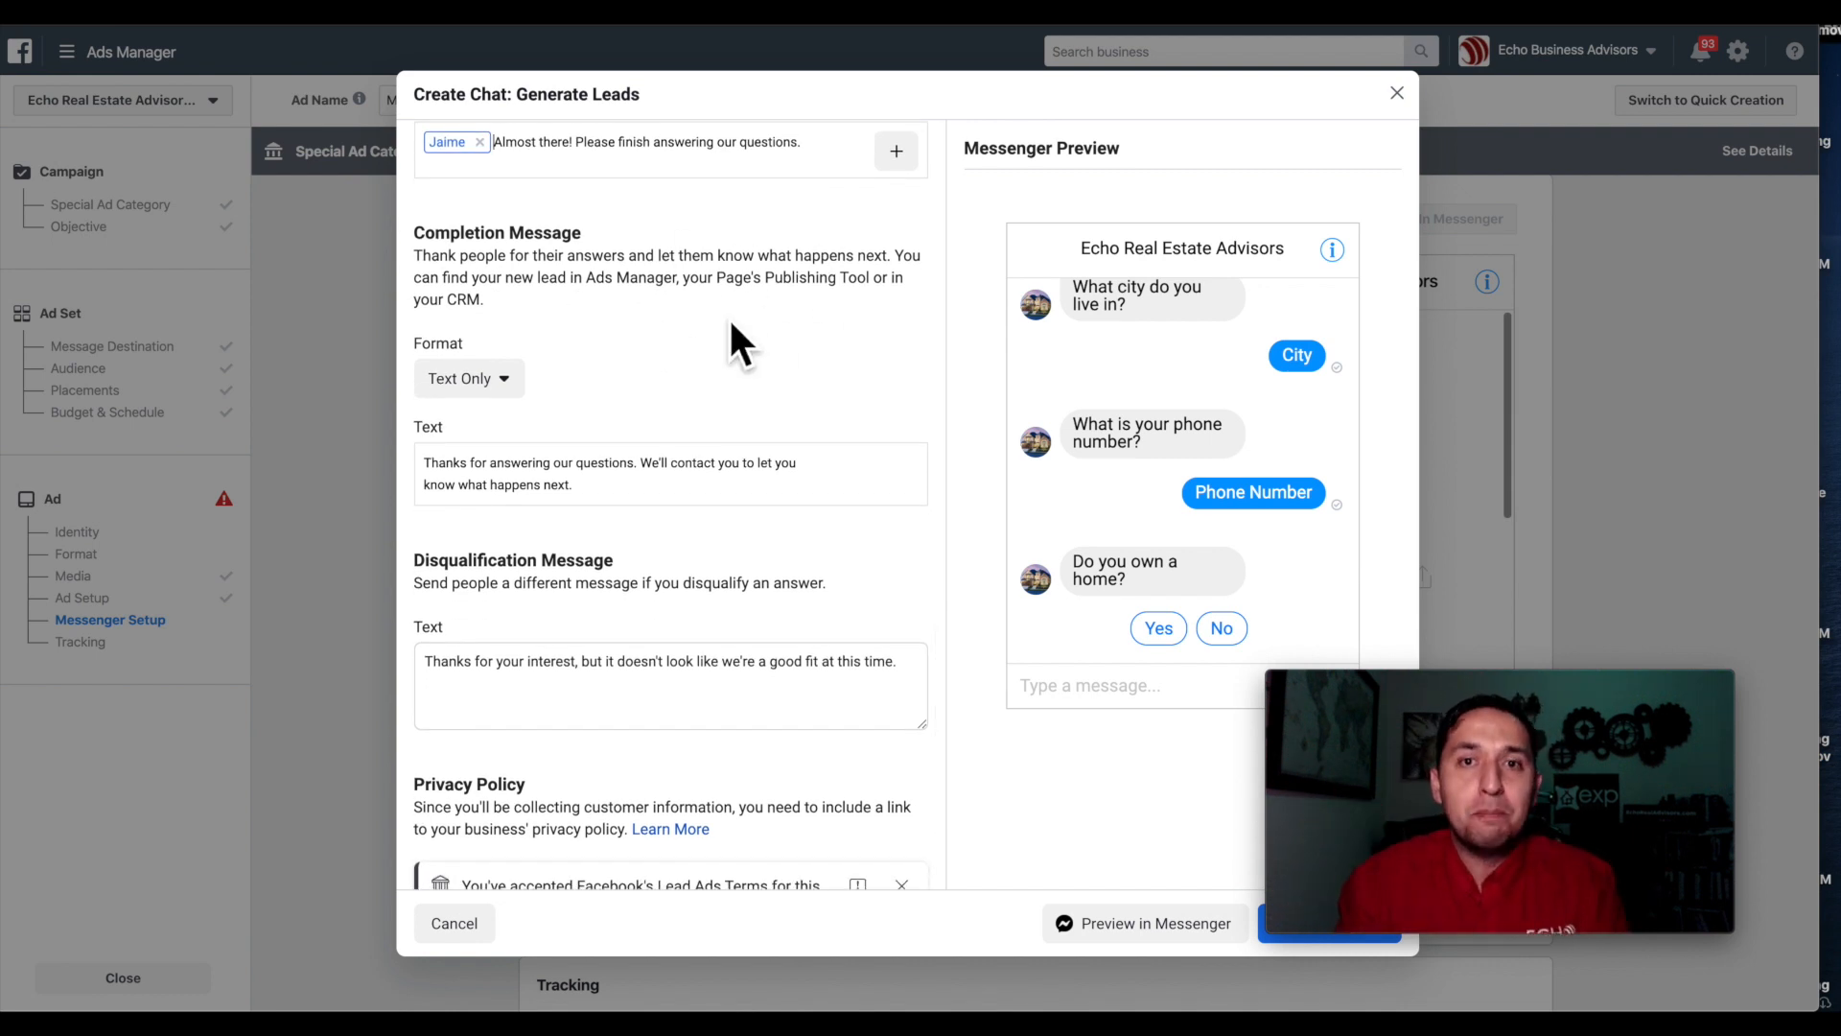
pyautogui.scroll(-3, 777, 443)
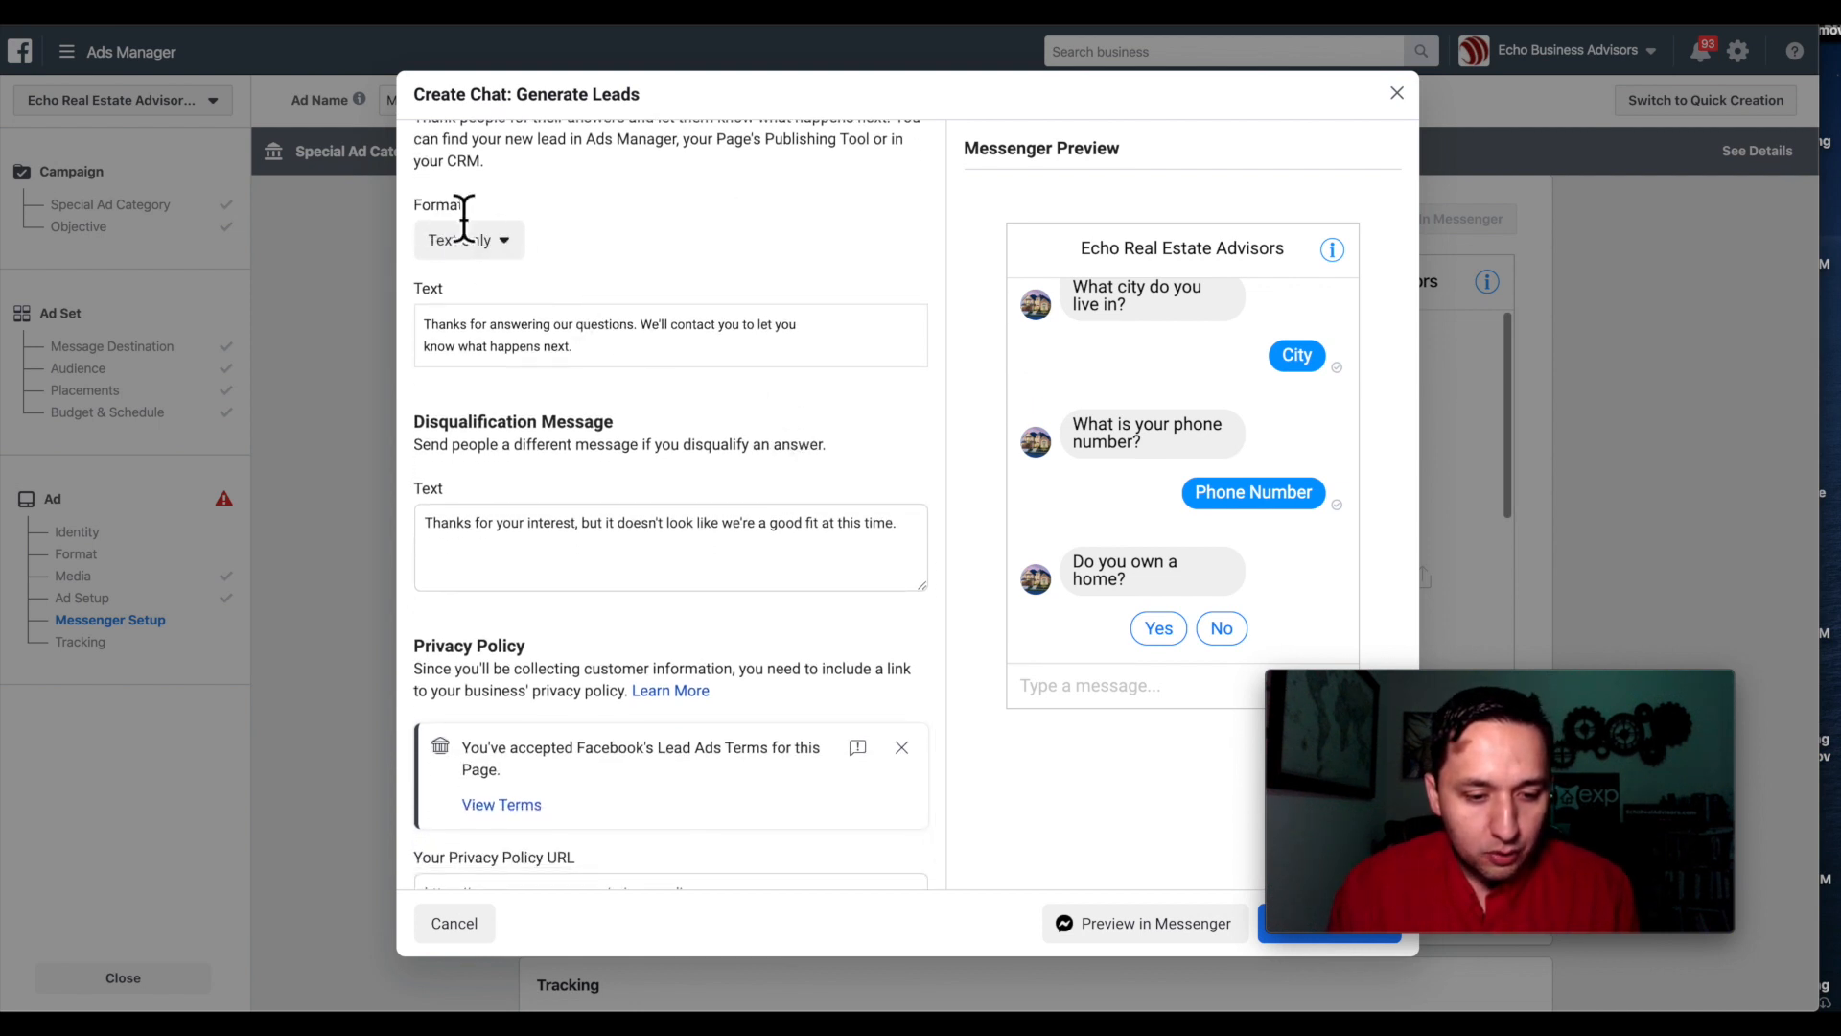
pyautogui.tripleClick(472, 346)
pyautogui.scroll(1, 480, 355)
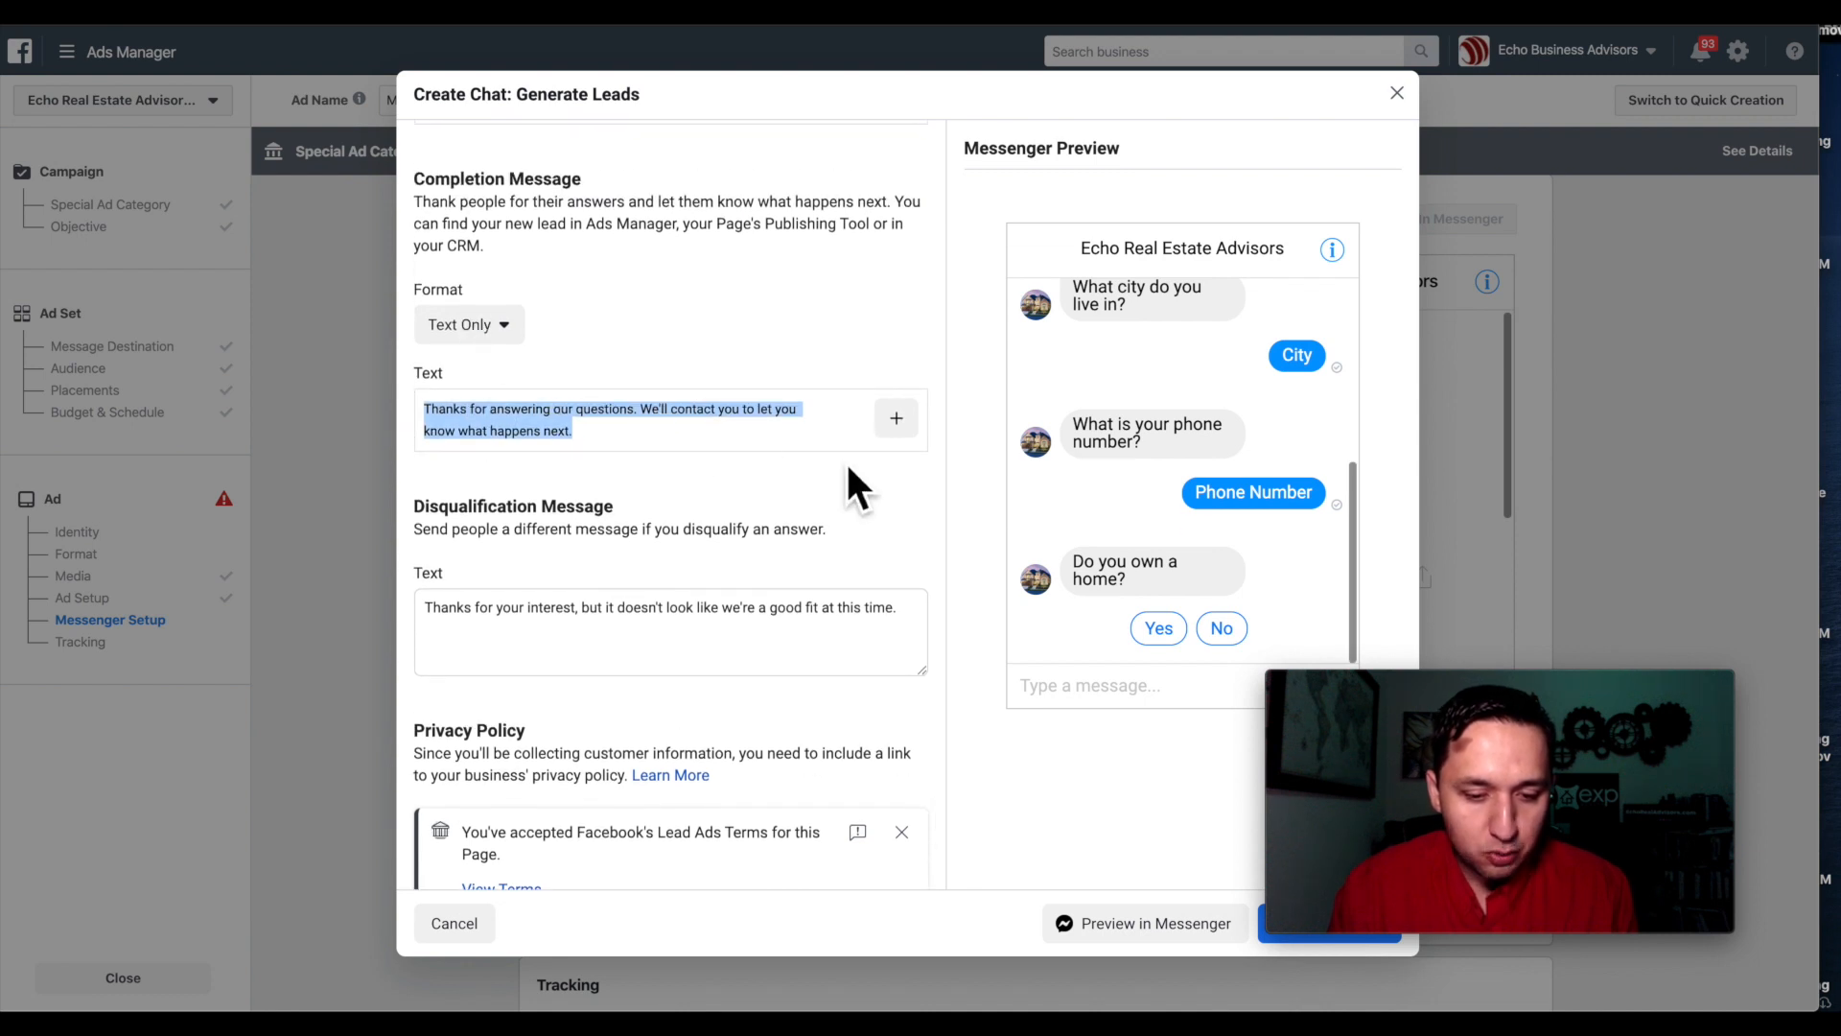
pyautogui.scroll(-1, 641, 452)
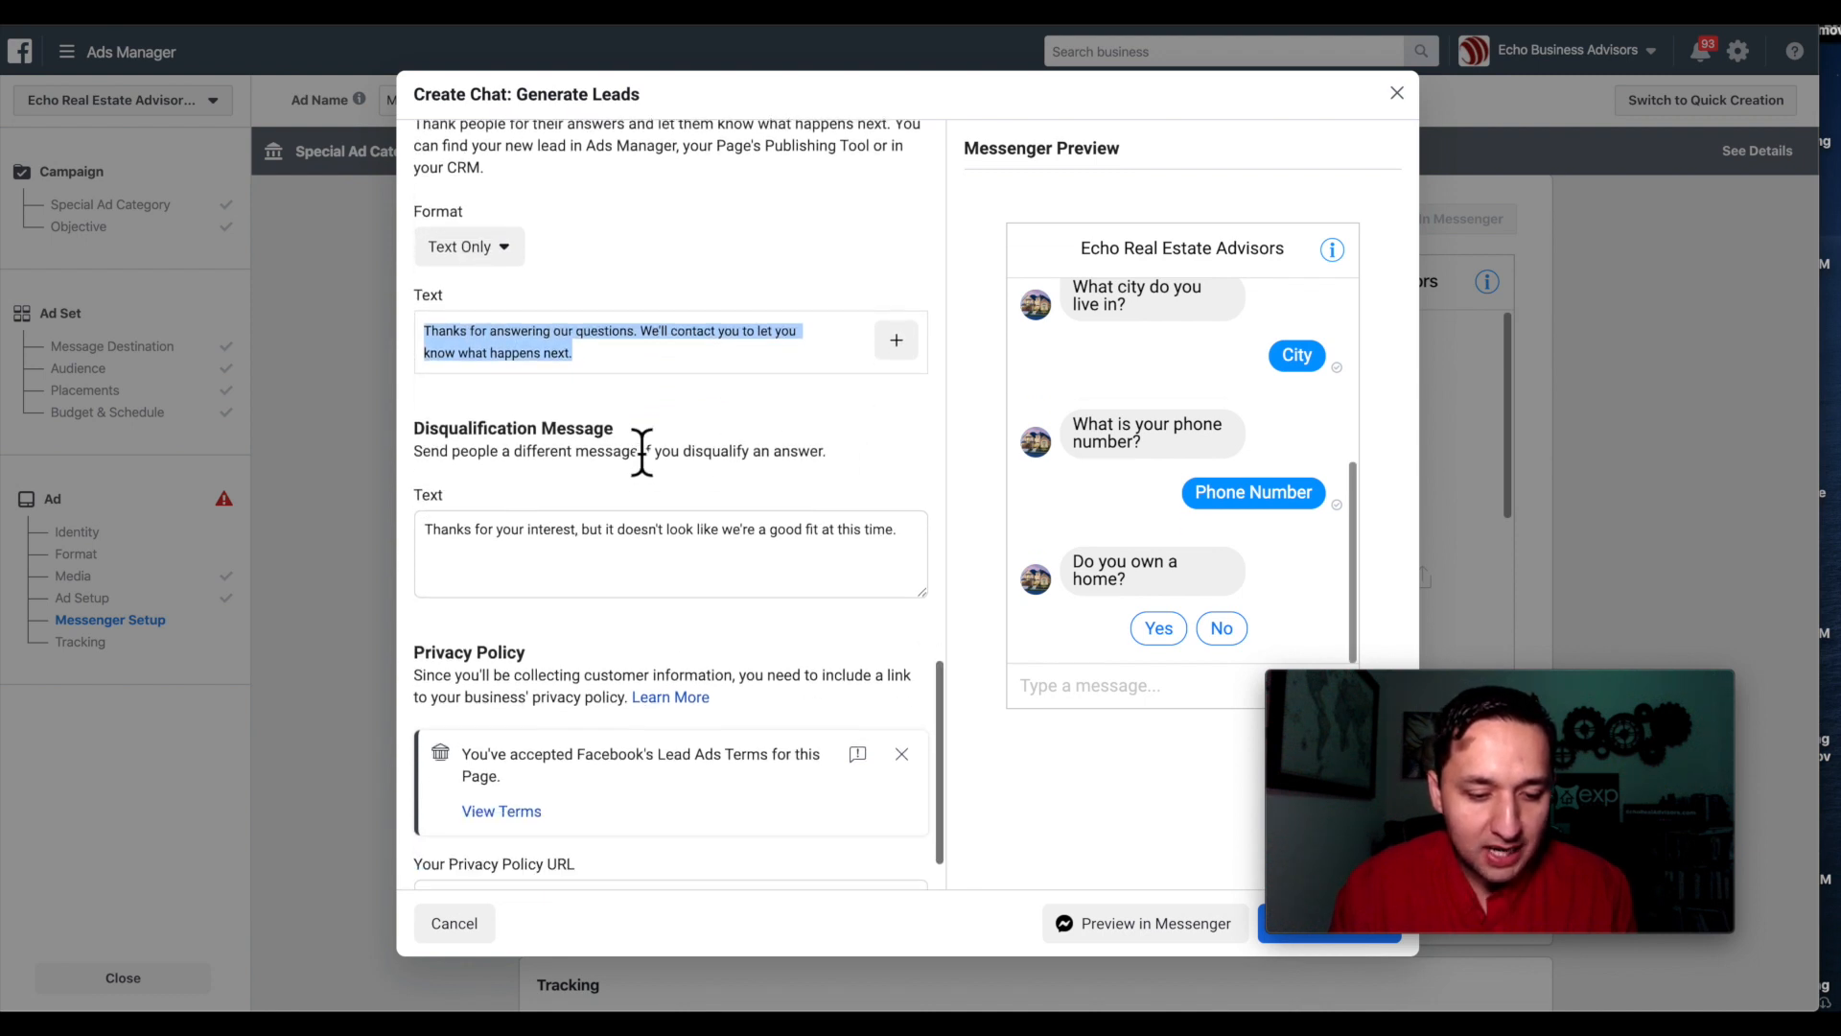
pyautogui.doubleClick(467, 430)
# Check the Privacy Policy URL field and close the Generate Leads chat editor.
pyautogui.scroll(9, 467, 451)
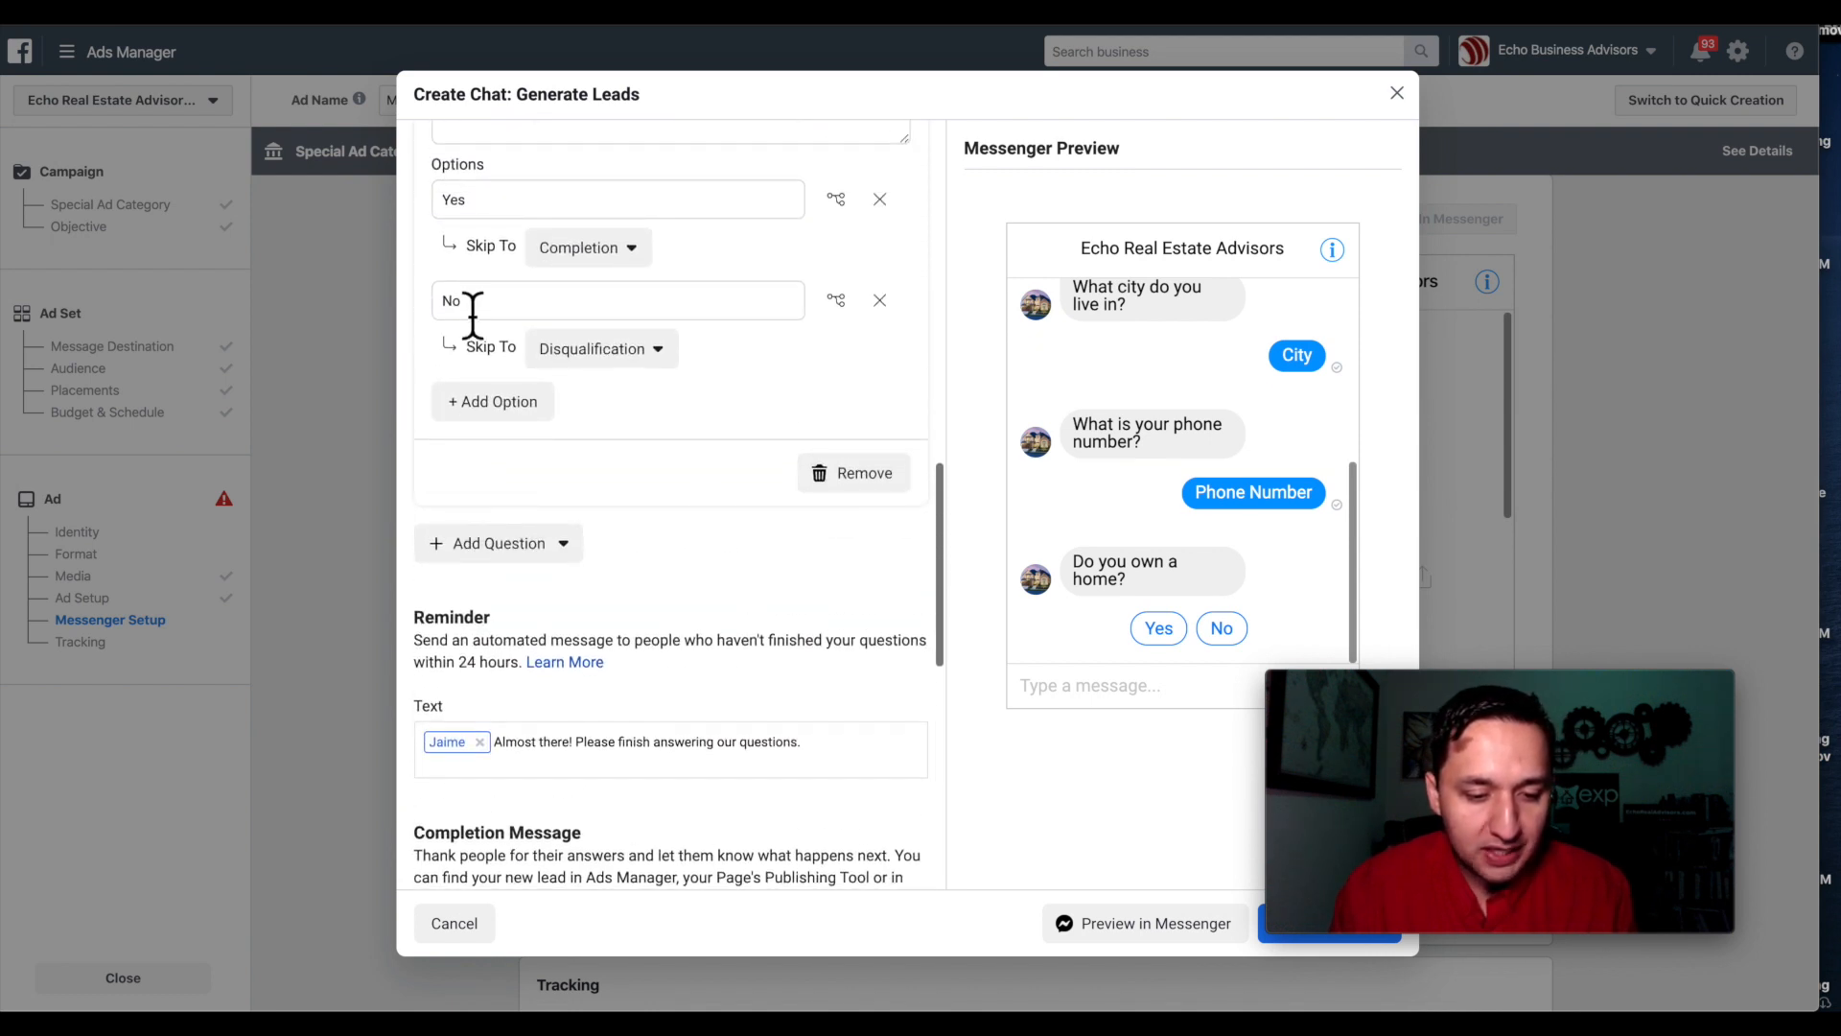
pyautogui.scroll(-9, 750, 546)
pyautogui.scroll(-1, 750, 559)
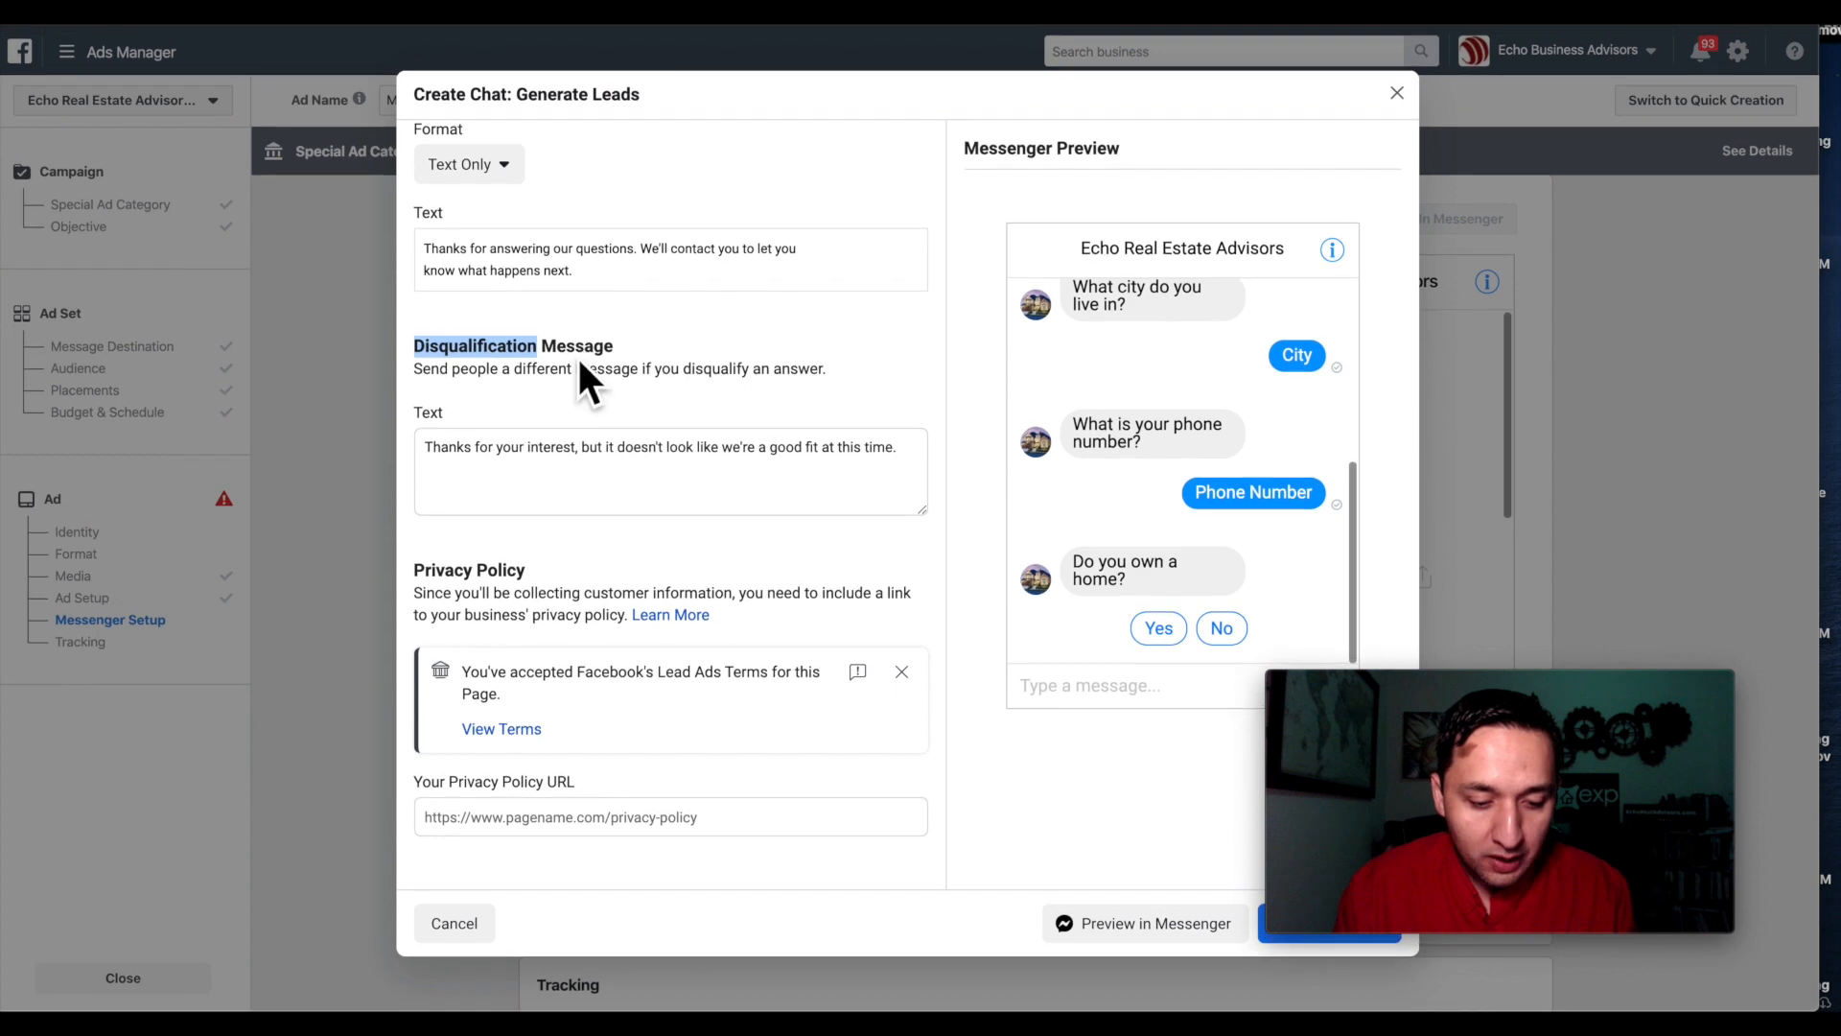
pyautogui.click(581, 829)
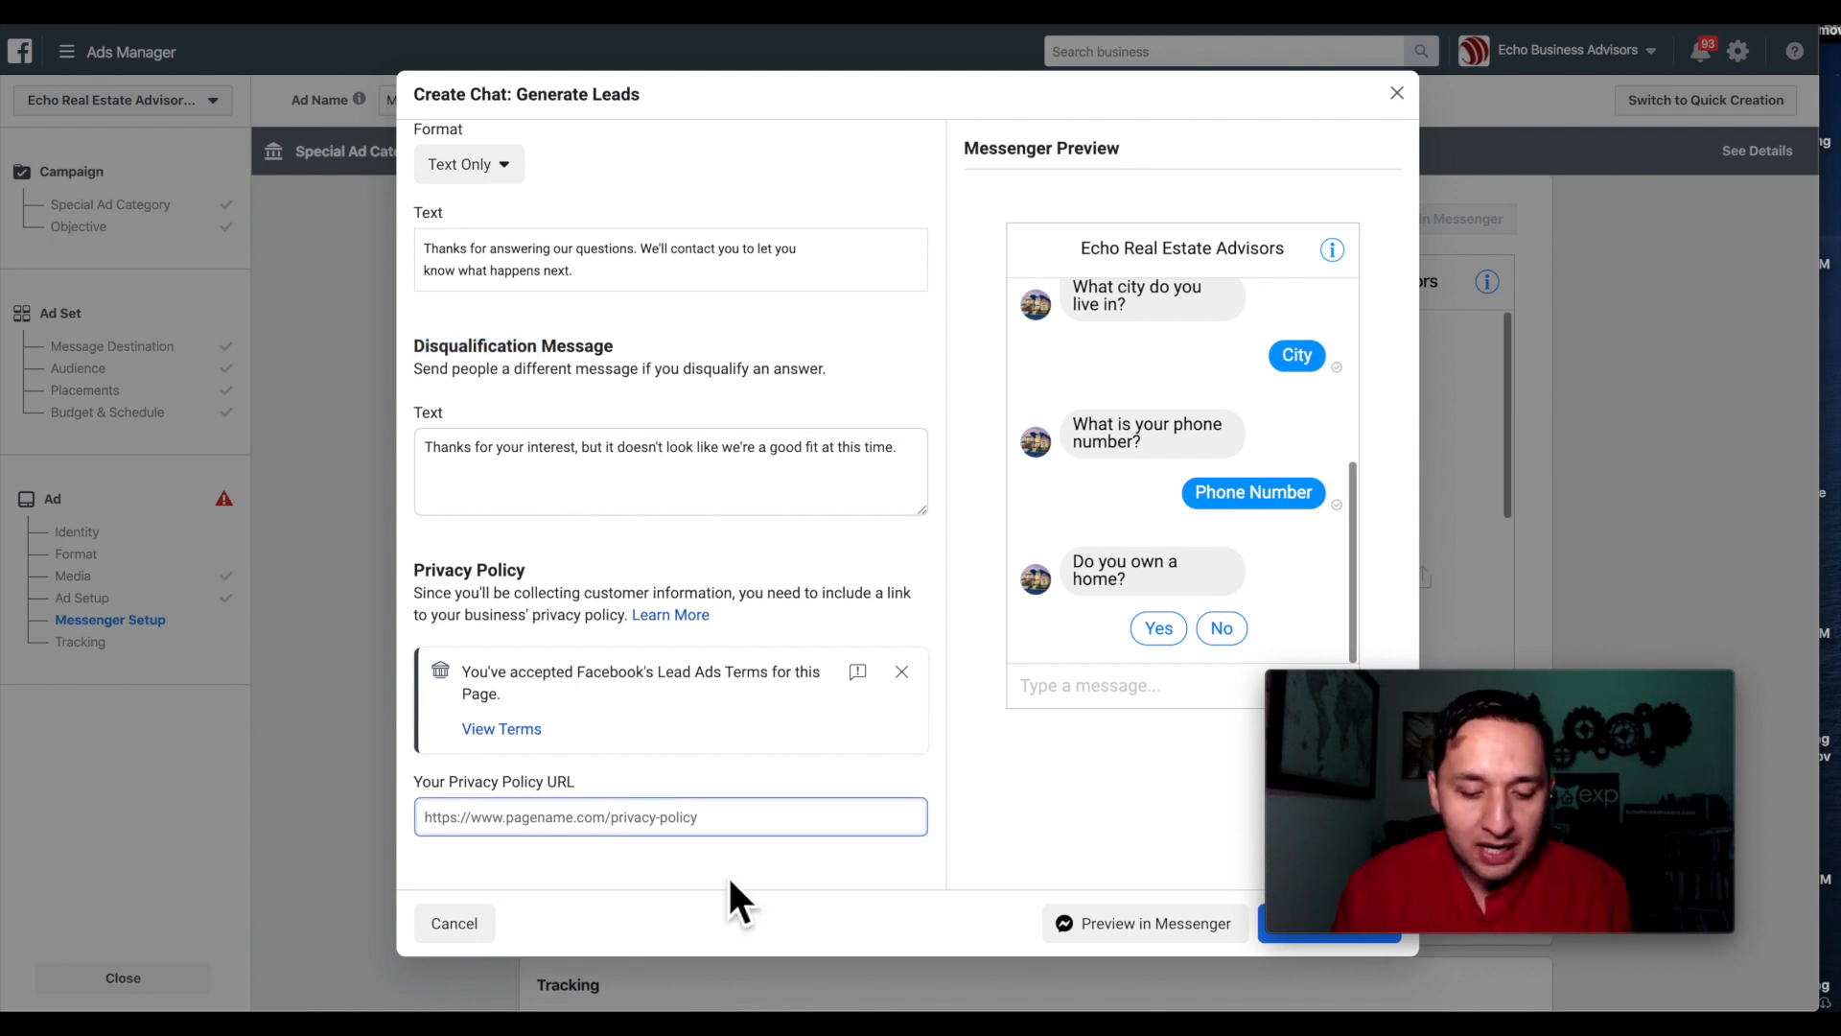
pyautogui.click(1398, 94)
# Discard the lead chat and start a Start Conversations chat with a Text & Image greeting.
pyautogui.click(1135, 418)
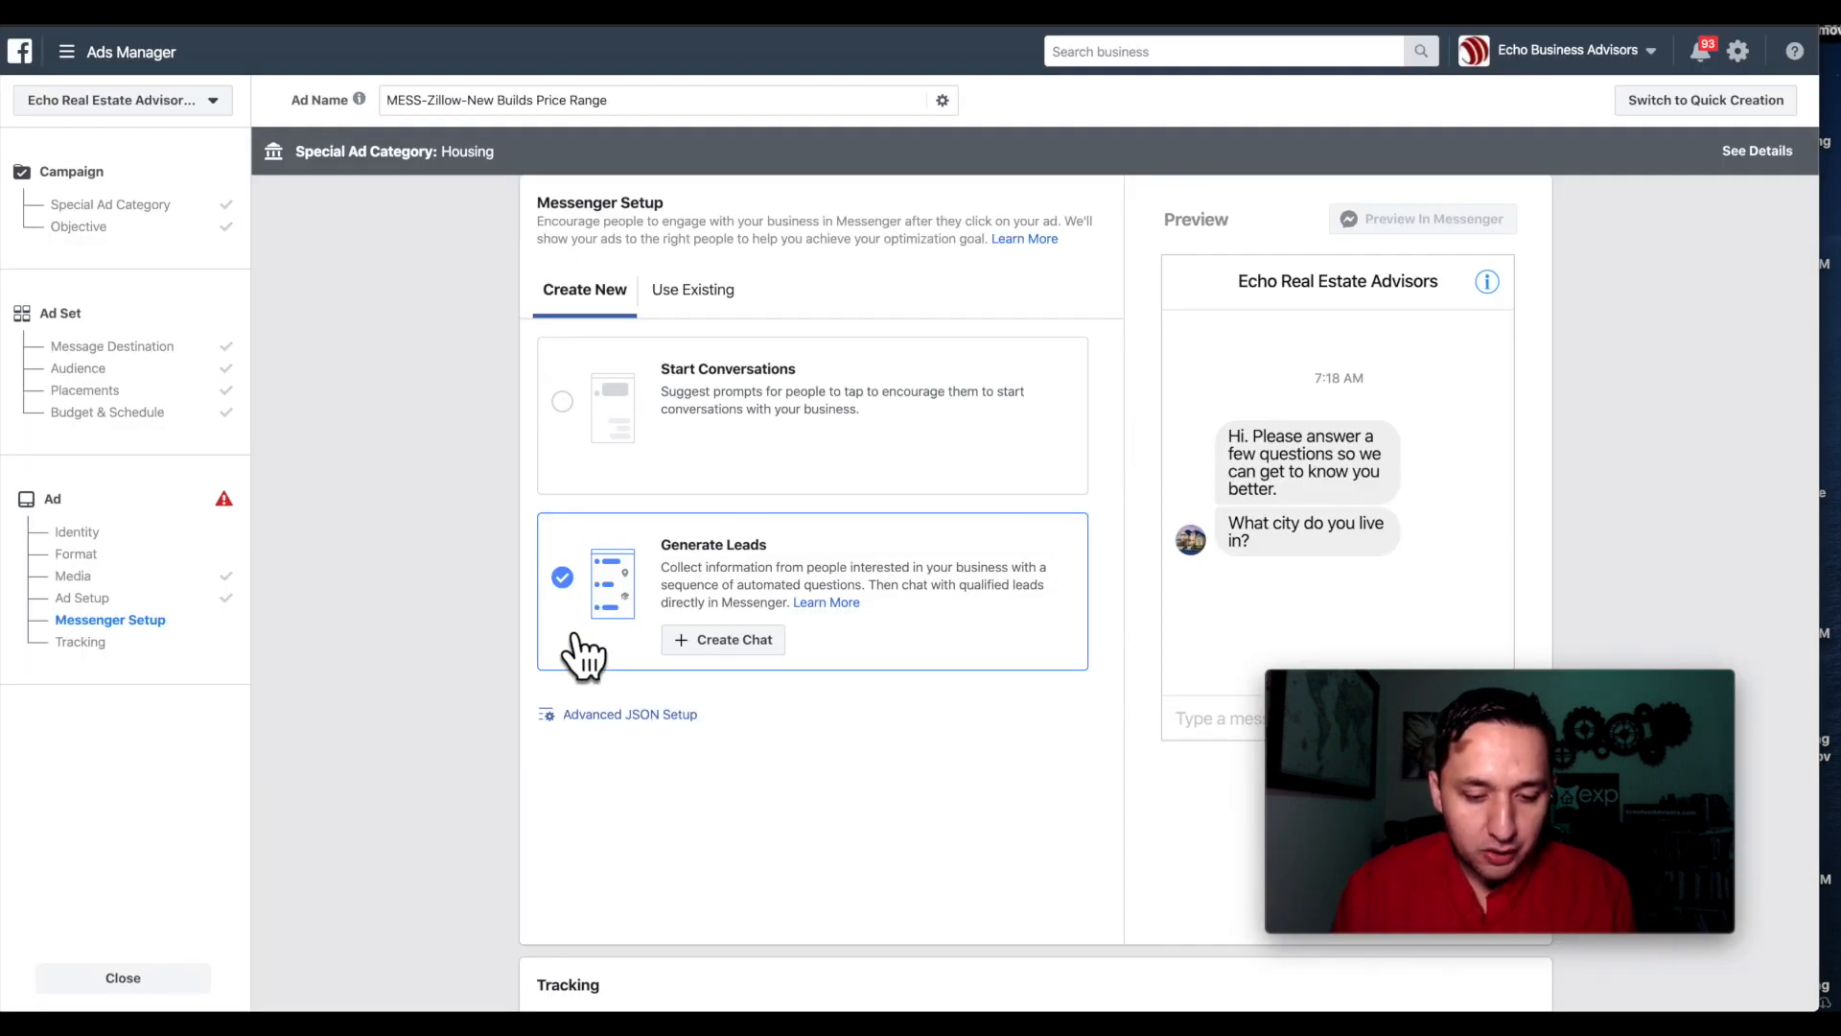
pyautogui.click(566, 405)
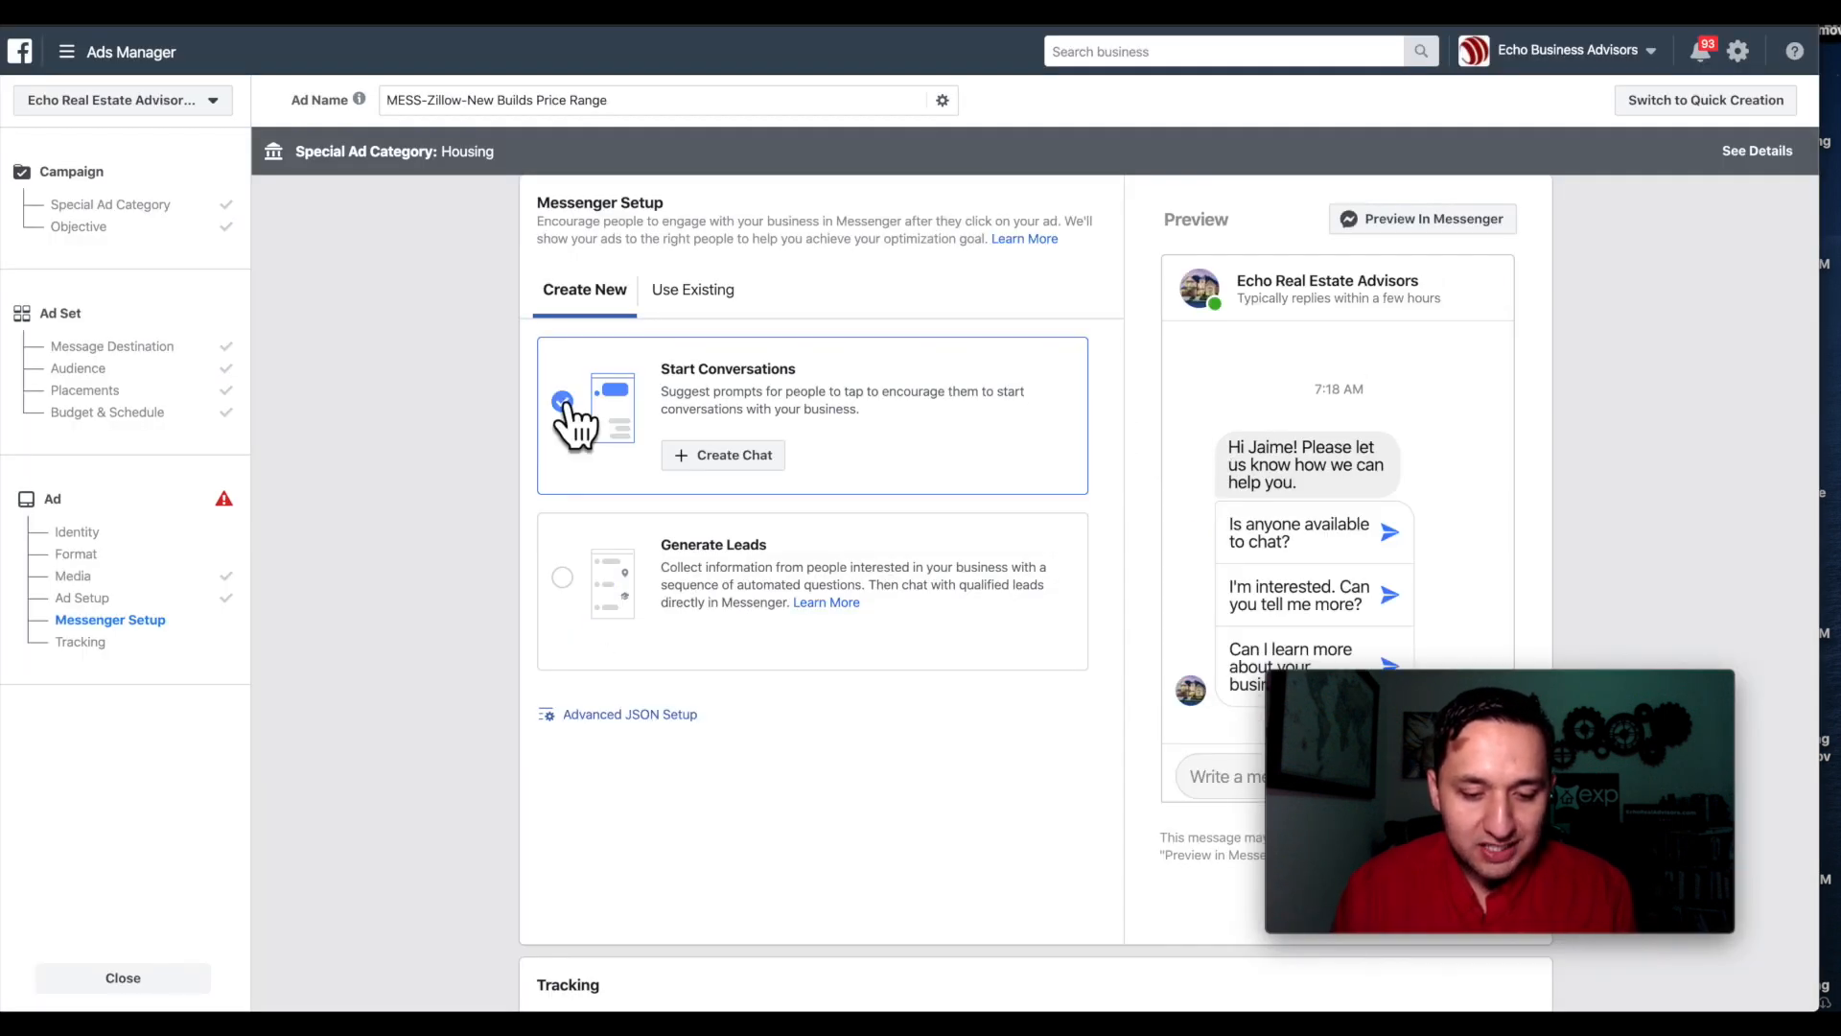
pyautogui.click(739, 455)
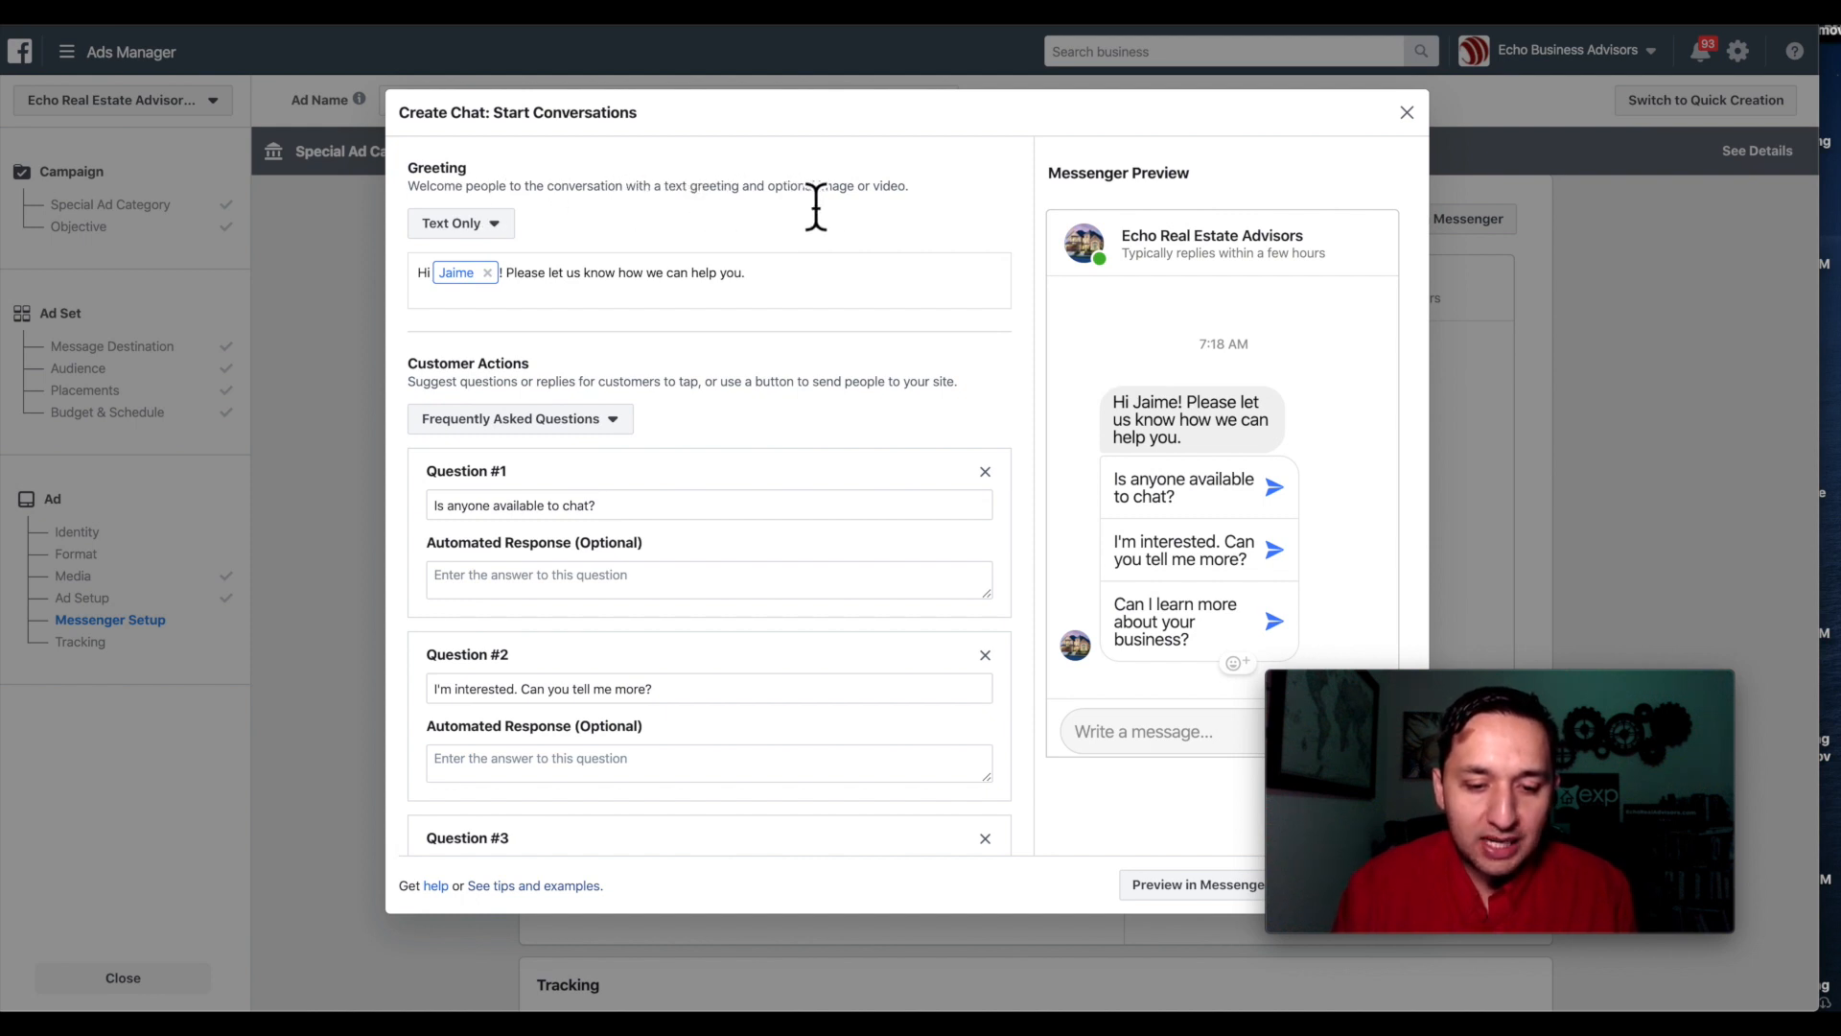
pyautogui.click(475, 226)
pyautogui.click(492, 295)
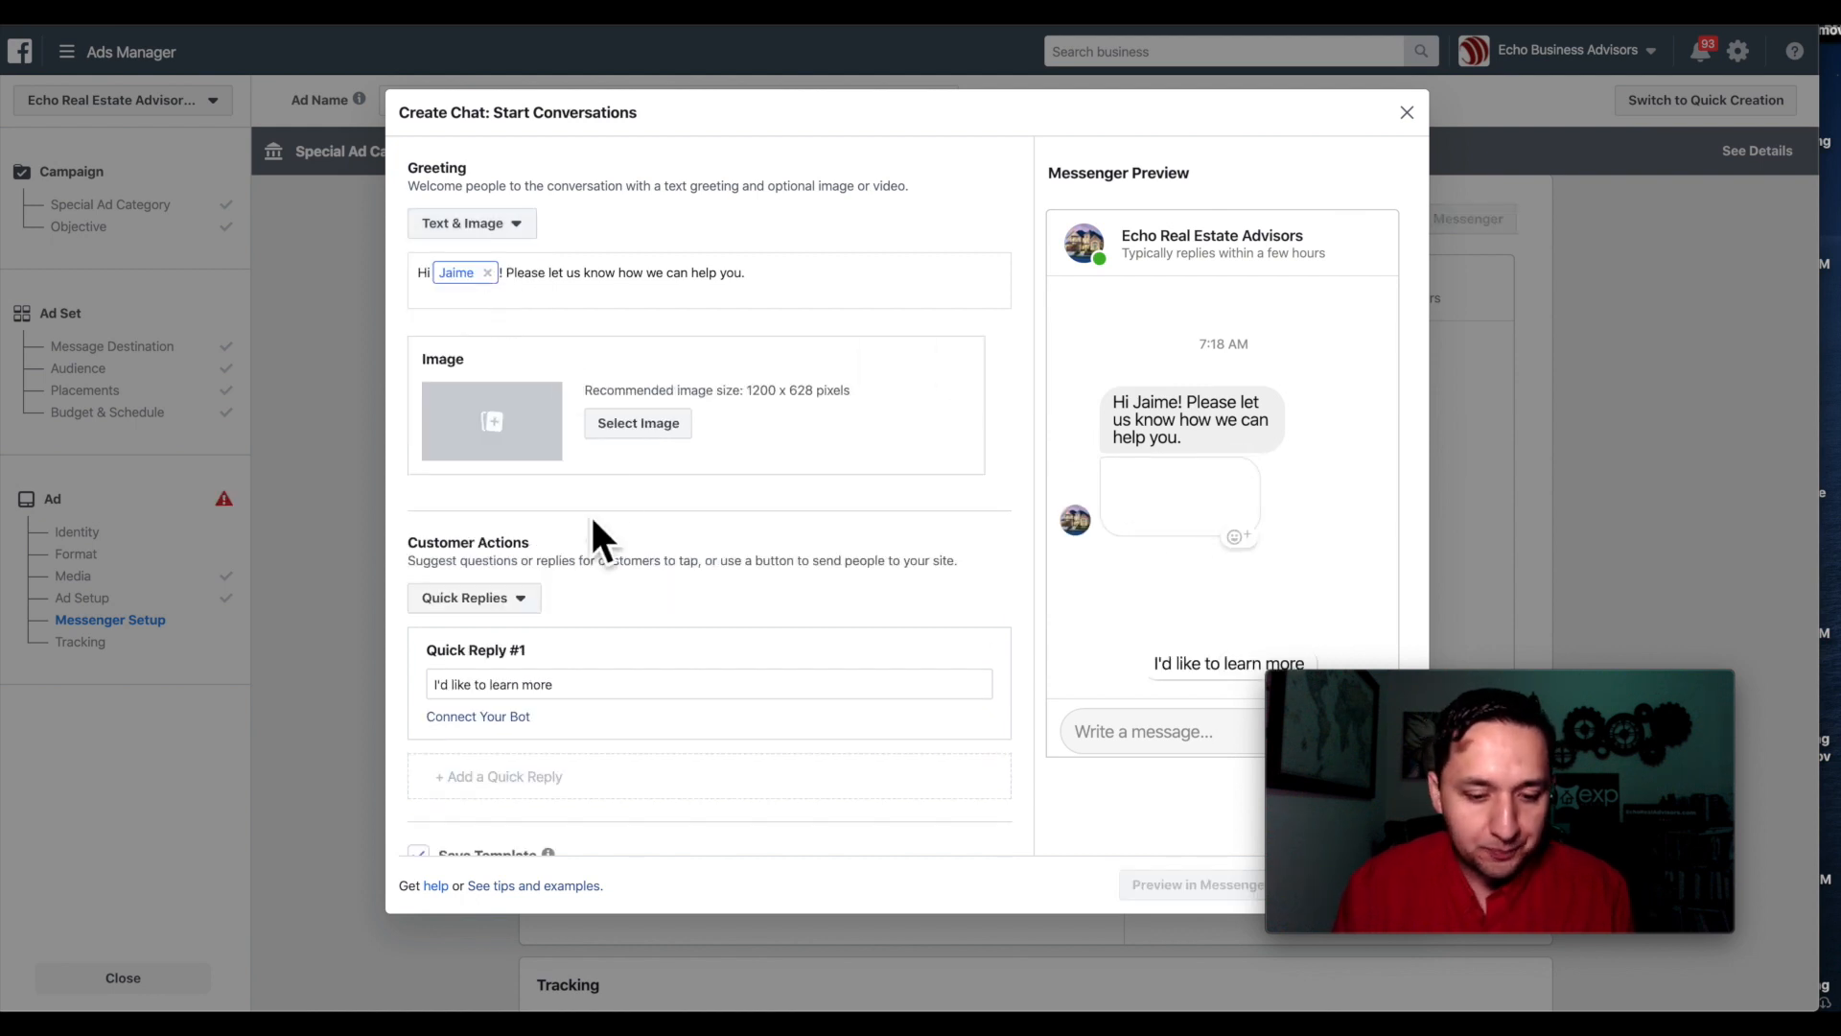
# Set the greeting image to the house photo antares2.png.
pyautogui.click(641, 425)
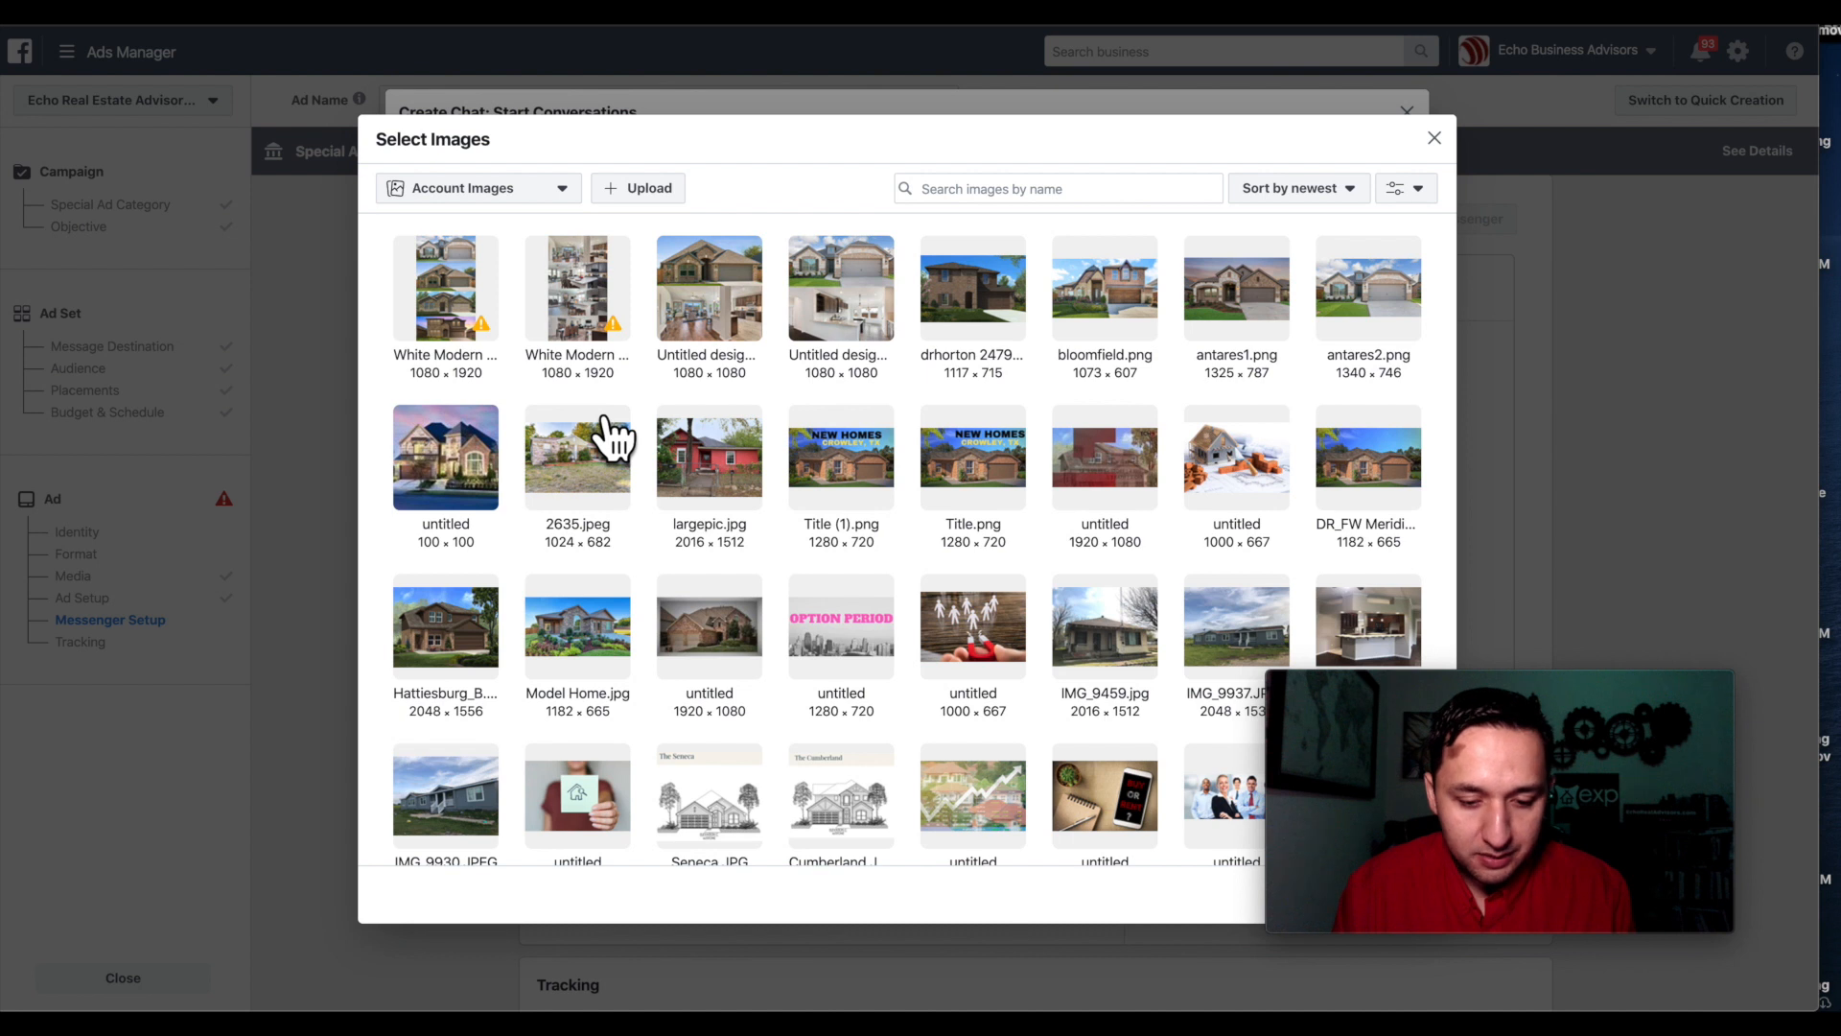
pyautogui.scroll(-3, 611, 436)
pyautogui.scroll(3, 613, 416)
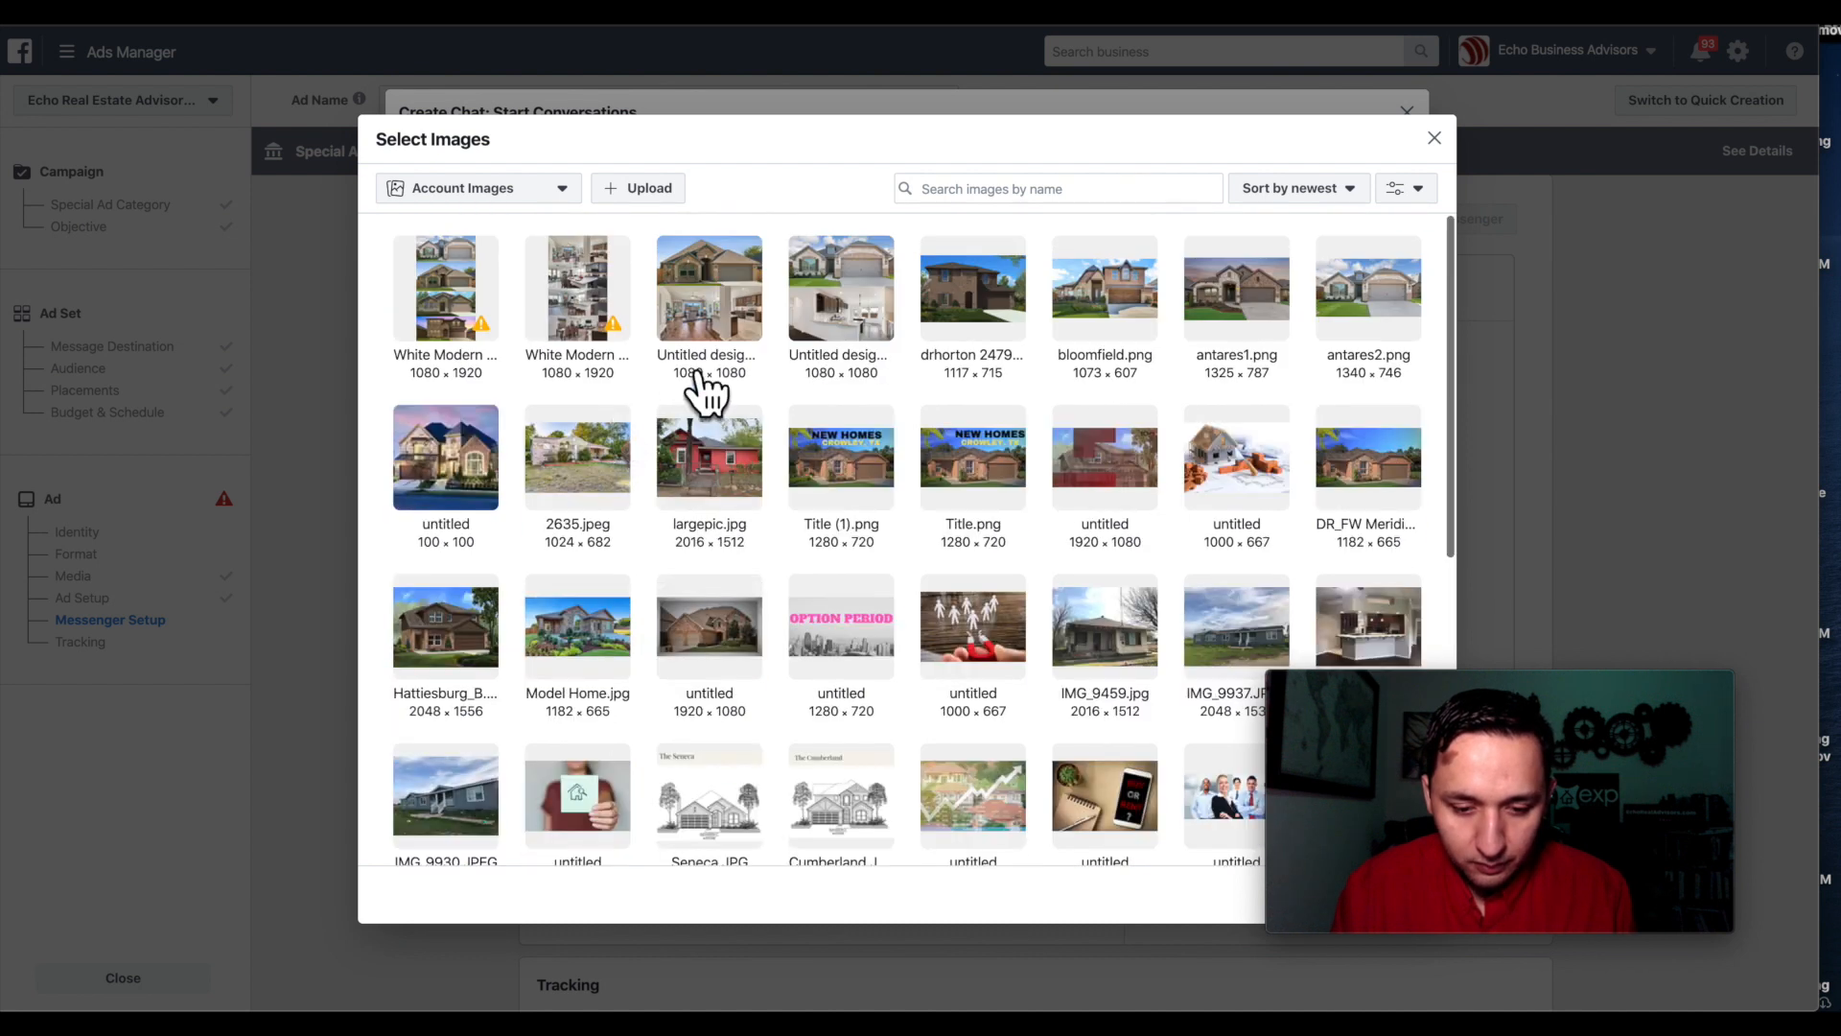
pyautogui.click(850, 282)
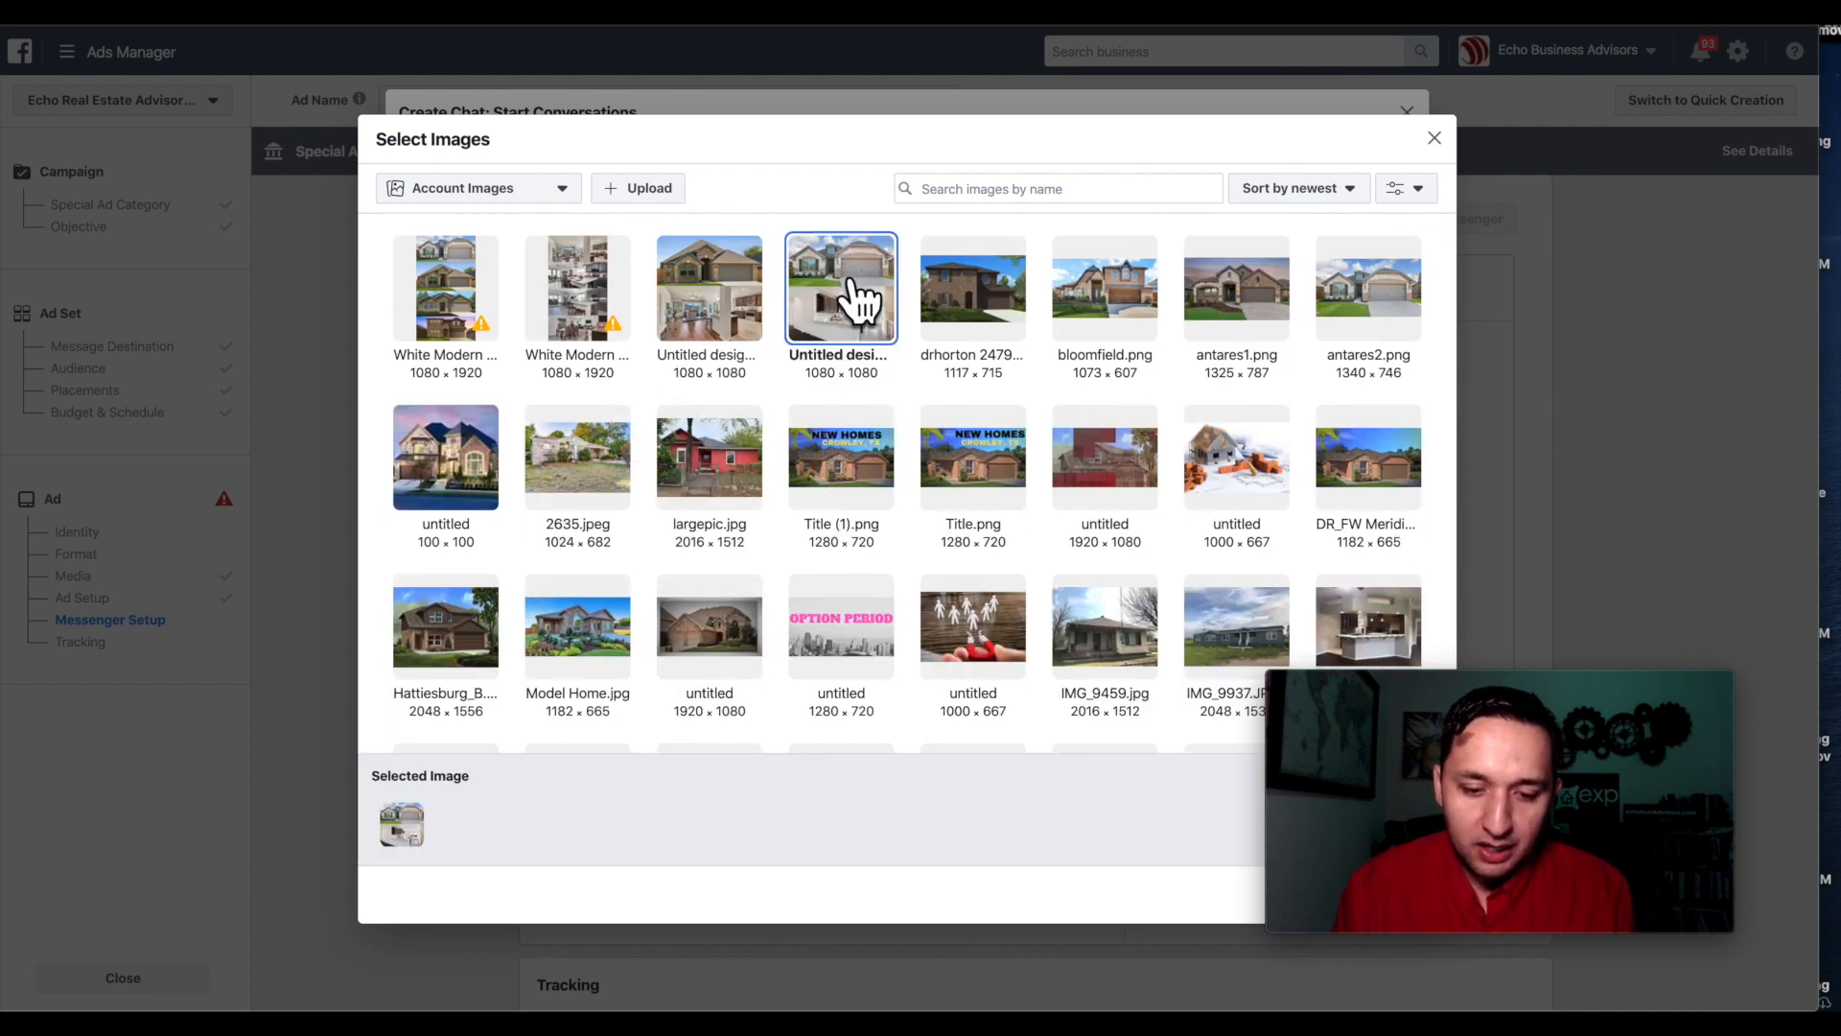
pyautogui.moveTo(1444, 683); pyautogui.dragTo(1440, 596)
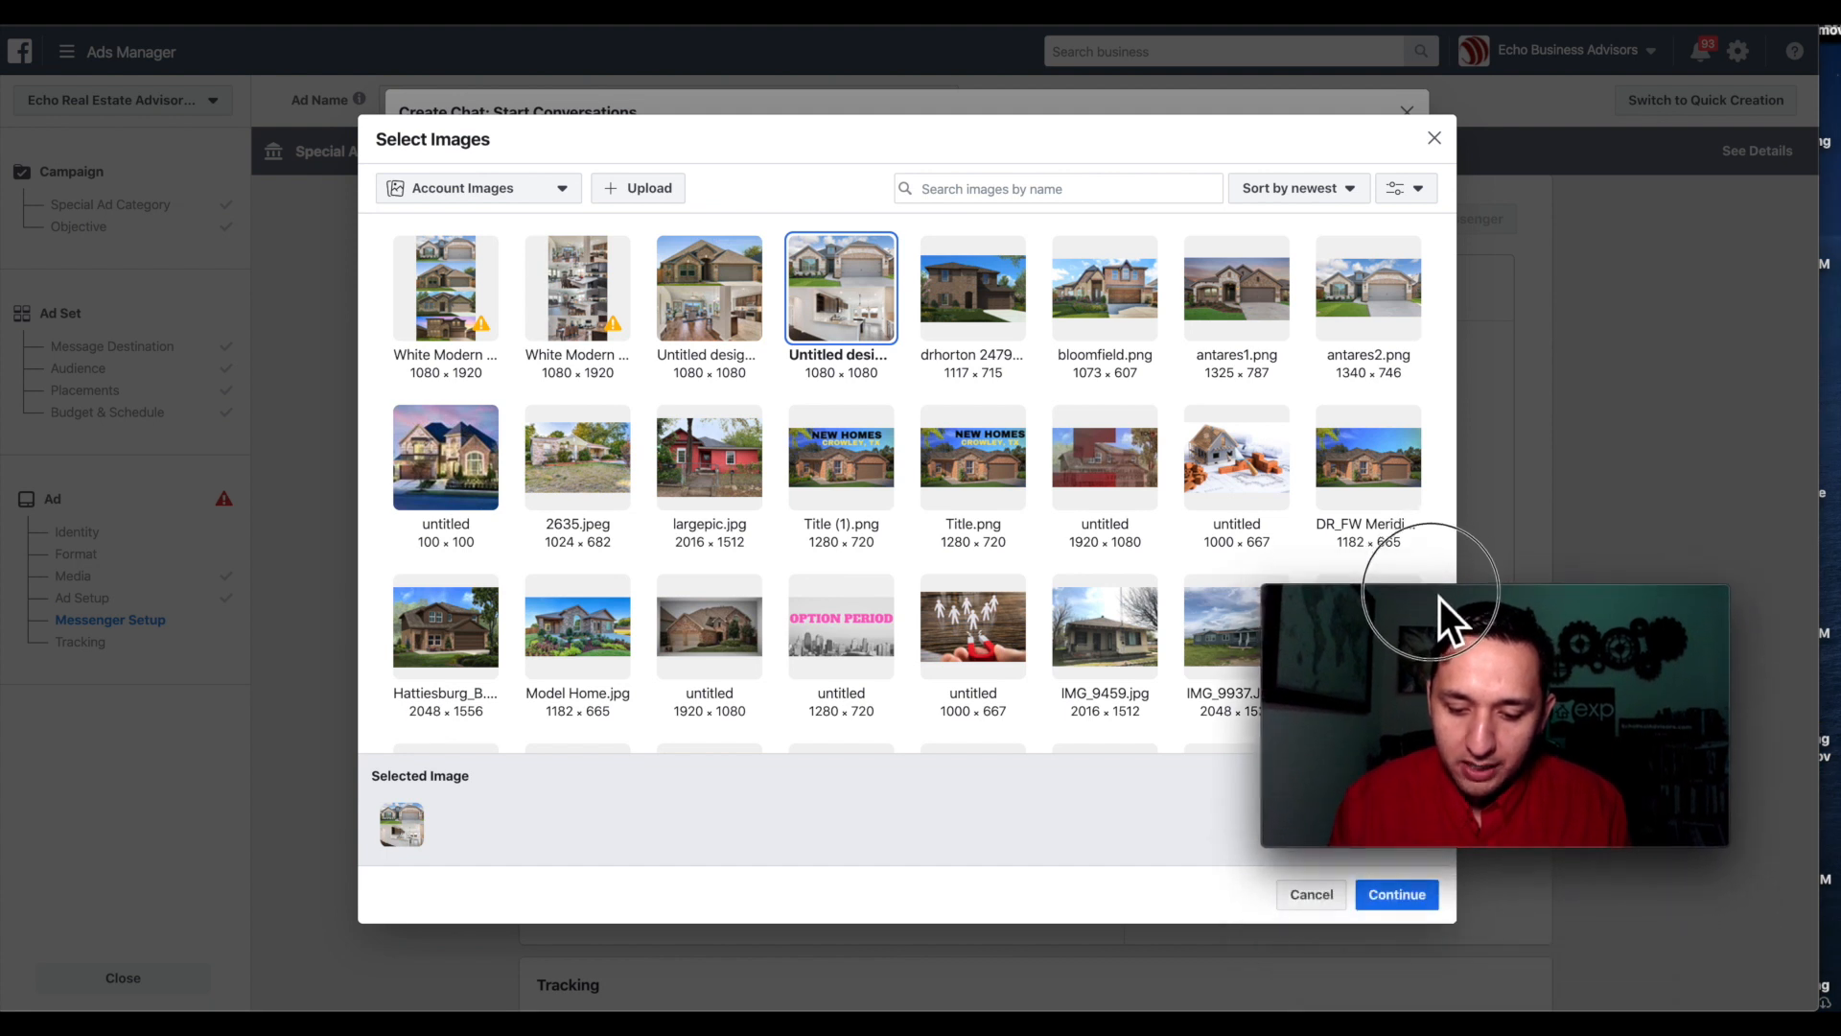
pyautogui.click(1407, 906)
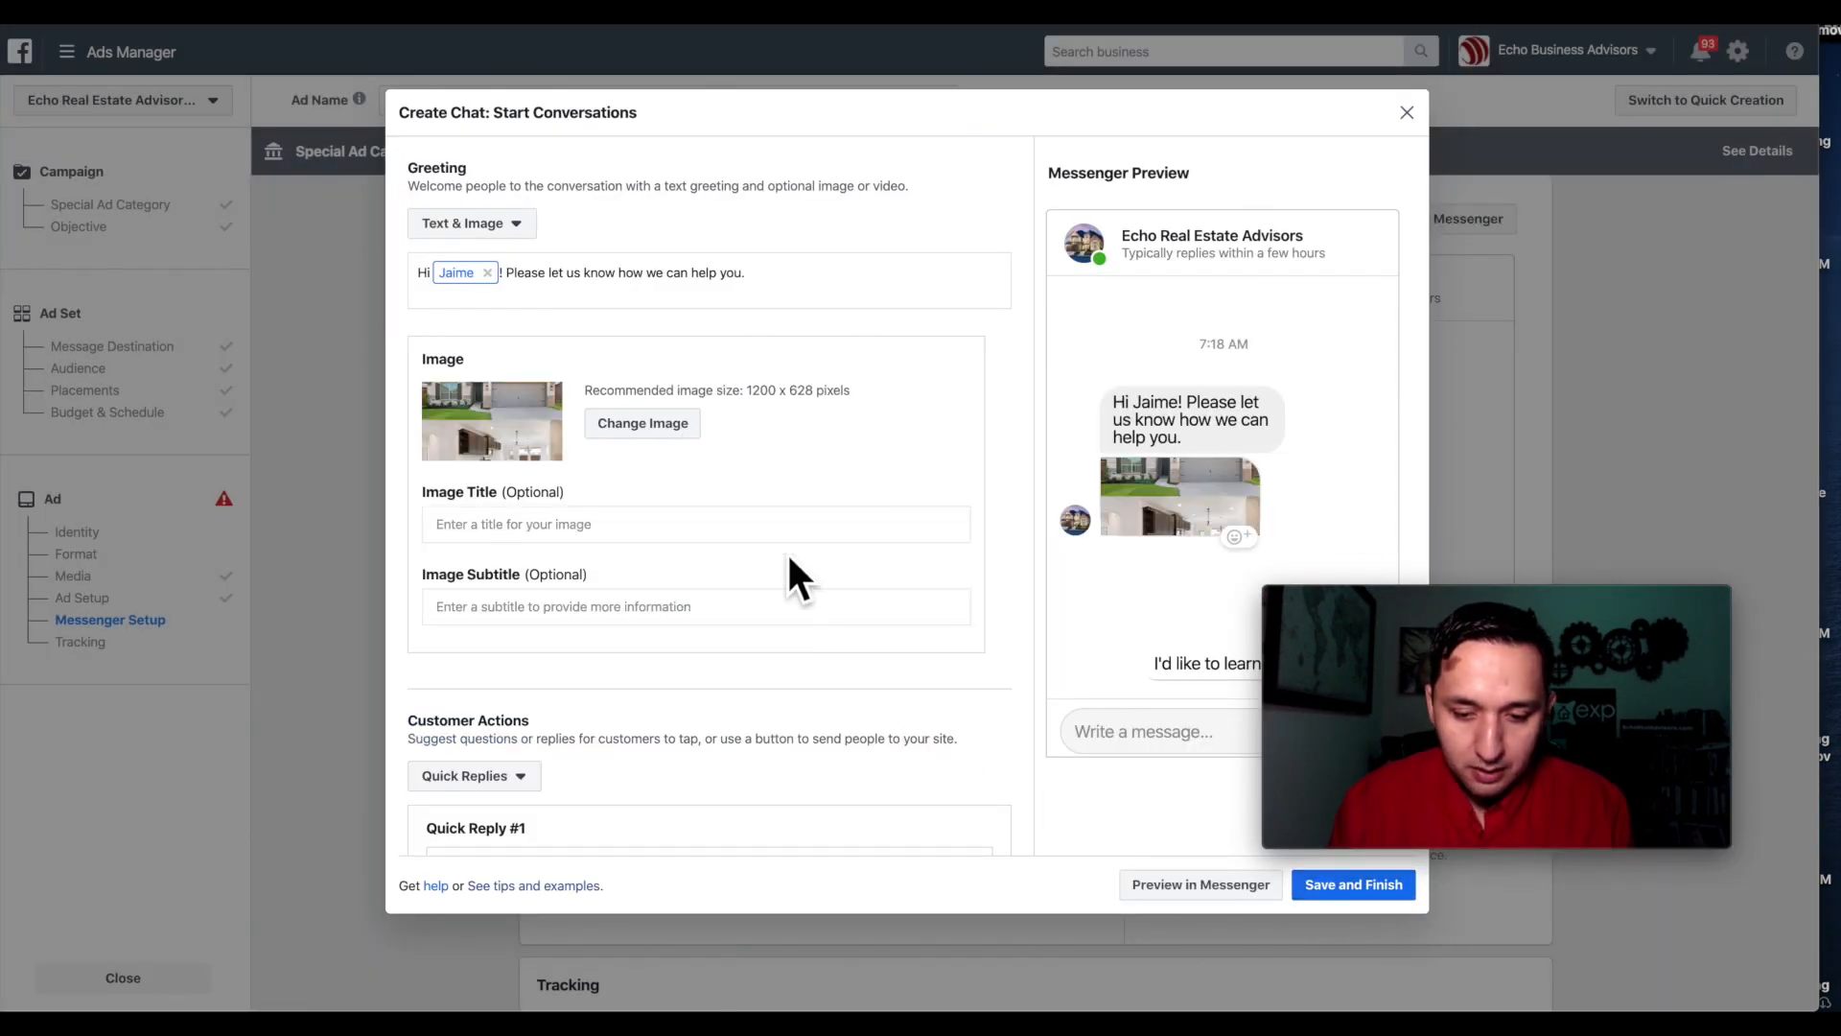
pyautogui.click(641, 427)
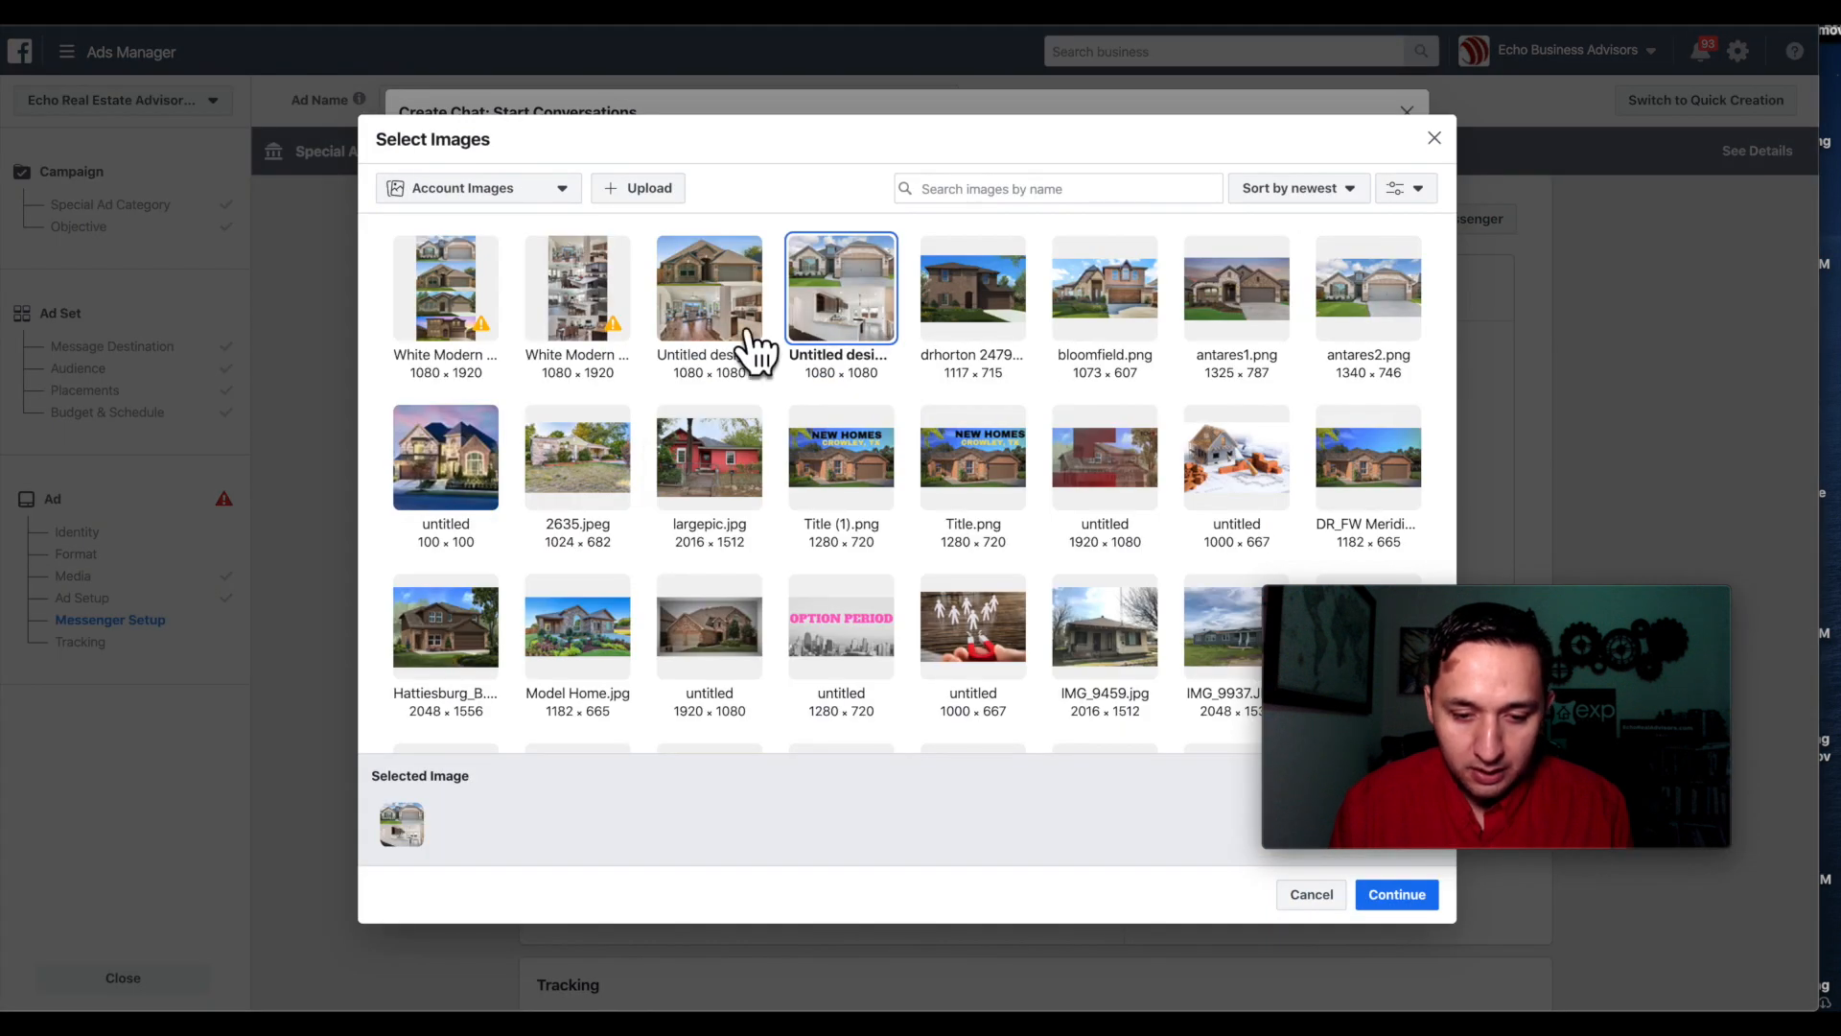
pyautogui.click(1371, 292)
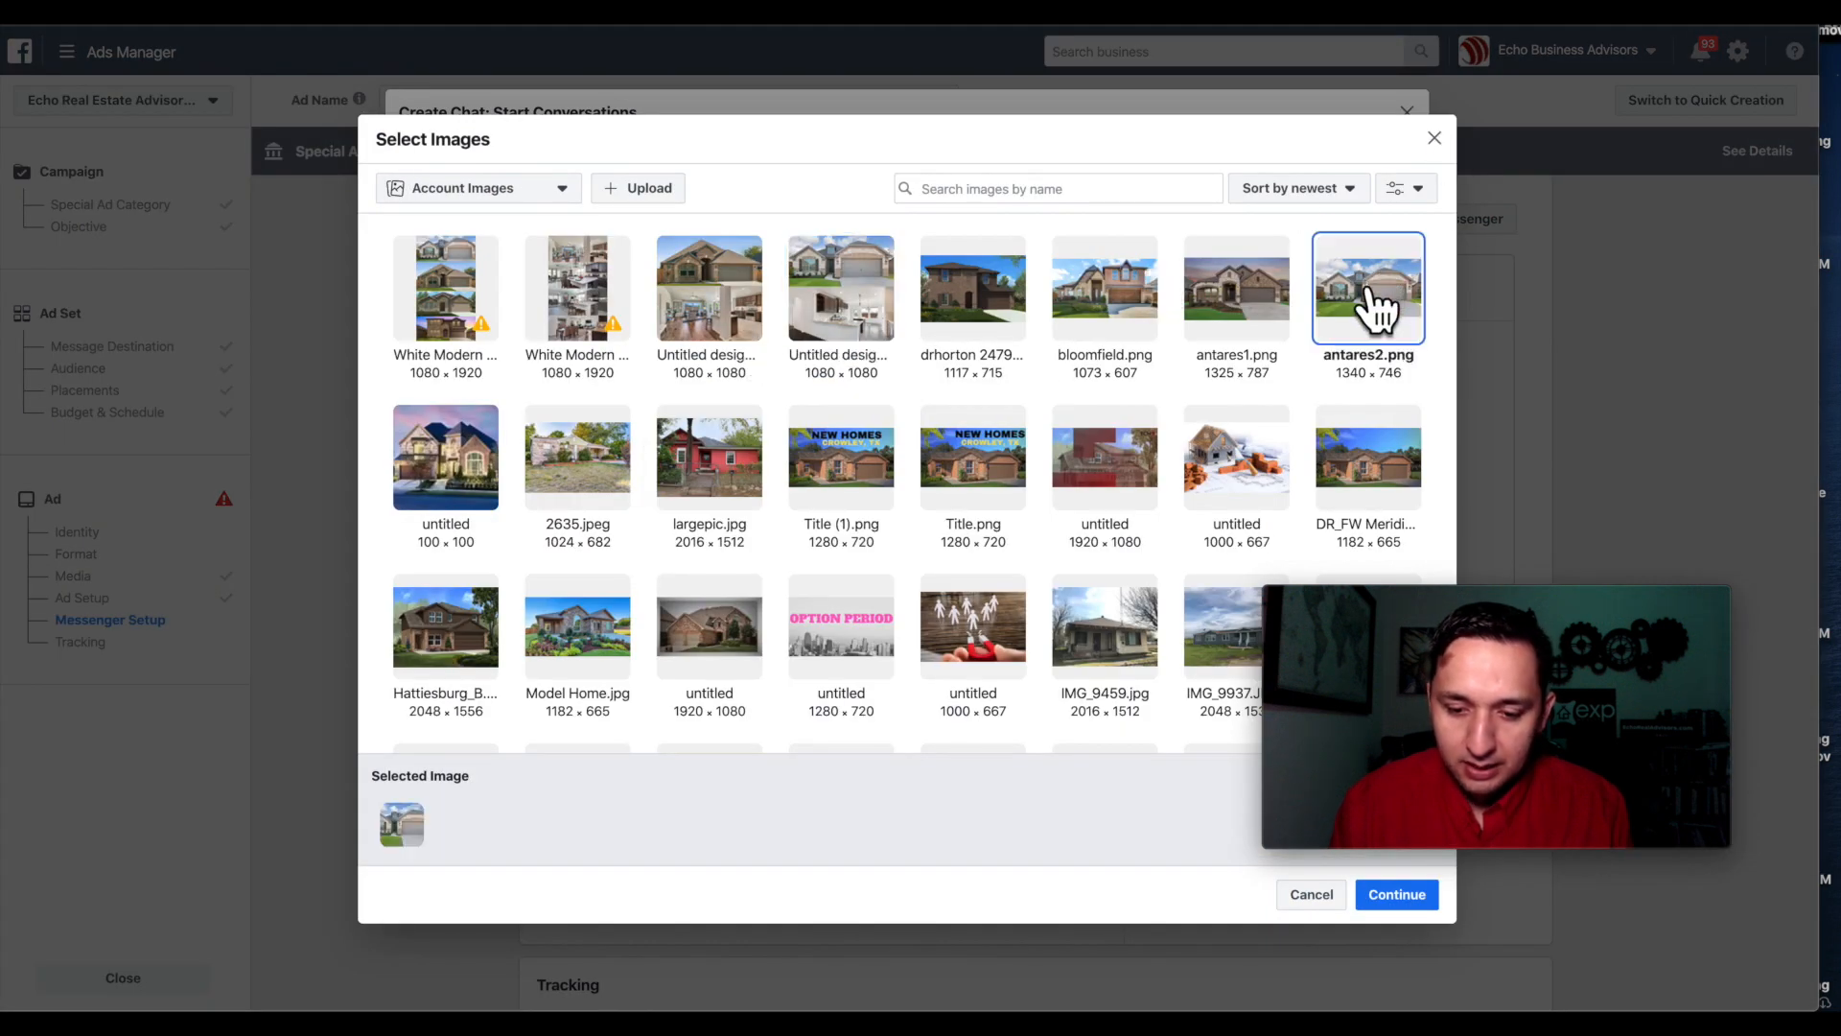
pyautogui.click(1402, 896)
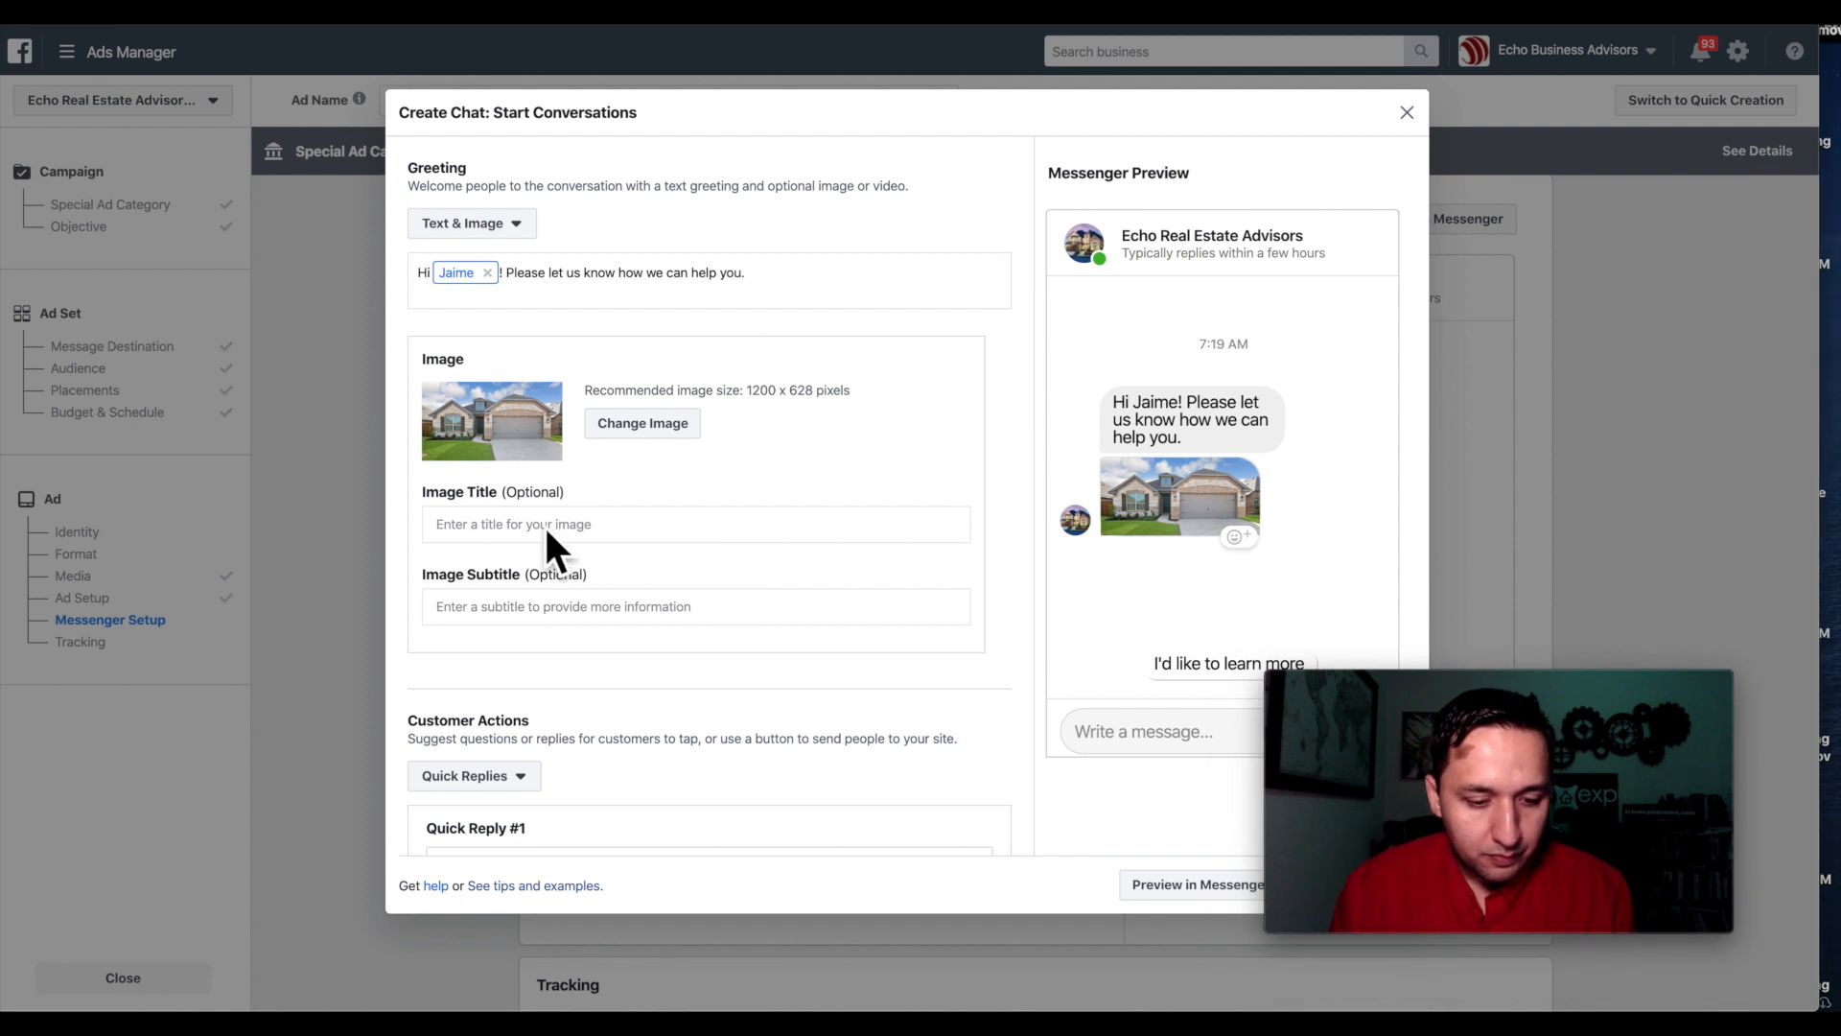
# Caption the greeting image with title 'New Homes' and subtitle 'Oklahoma City'.
pyautogui.click(476, 524)
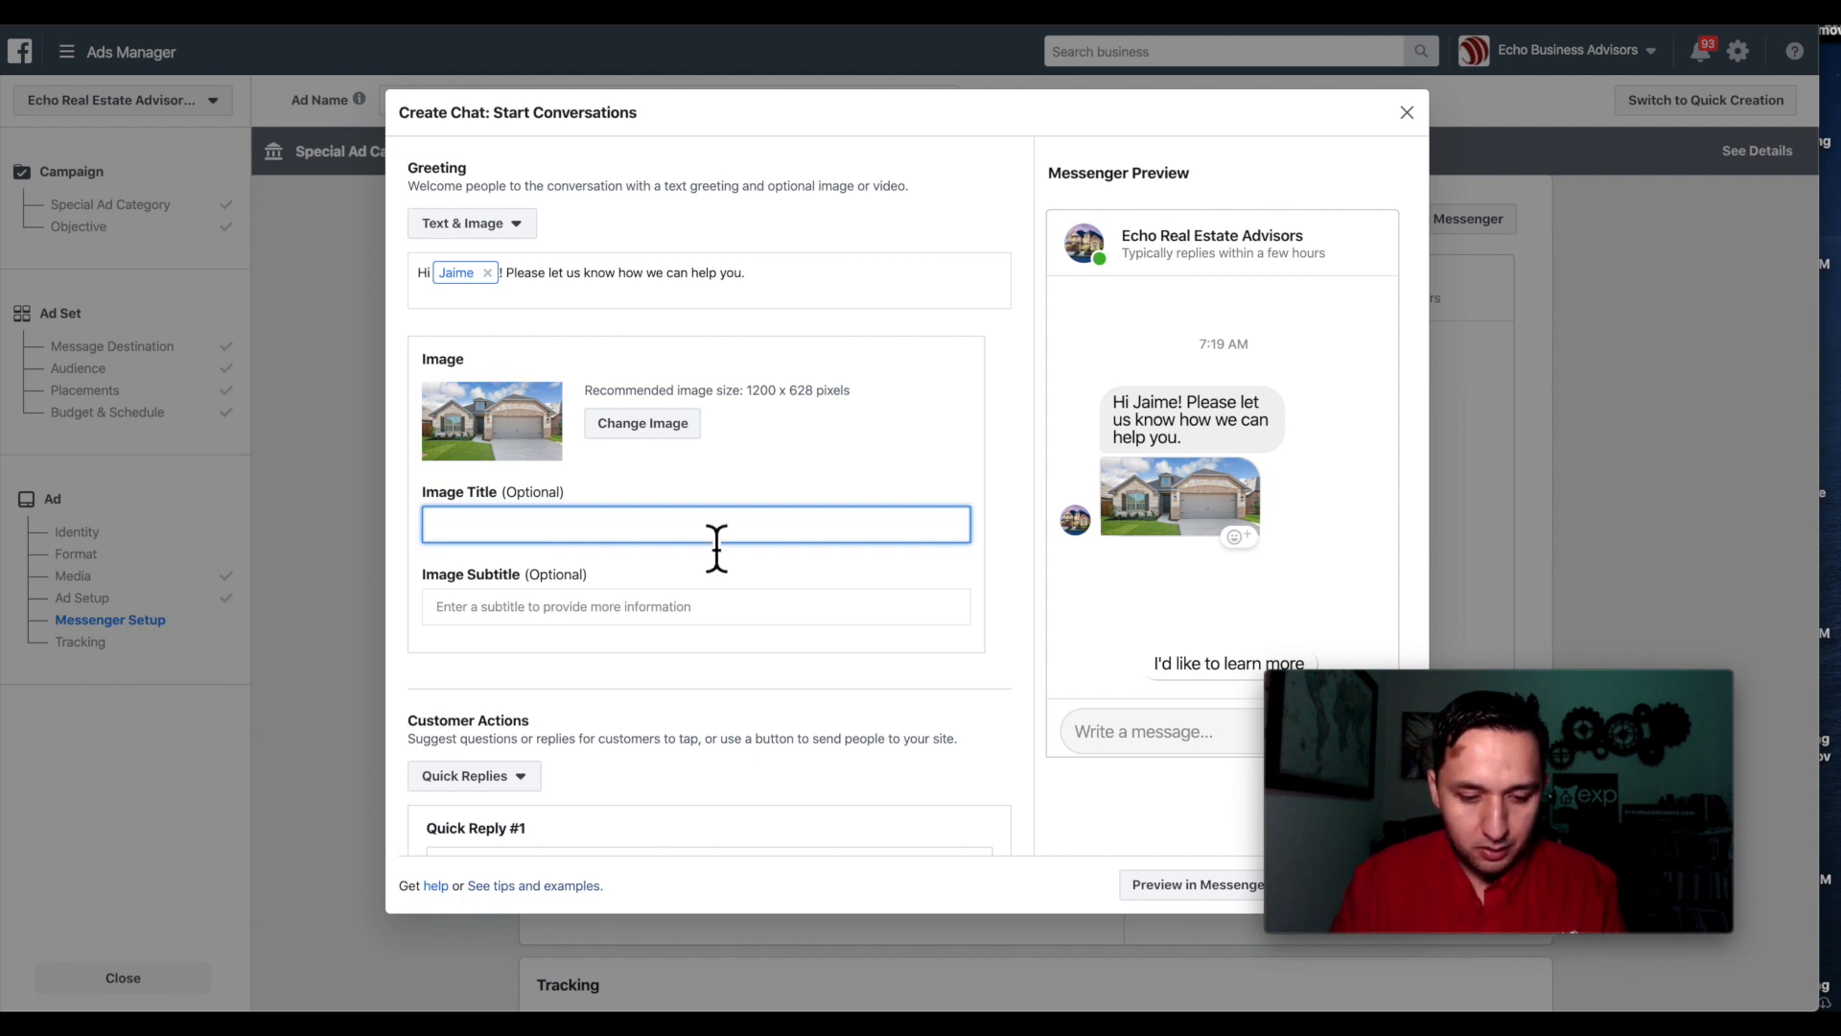
pyautogui.write('New Homes')
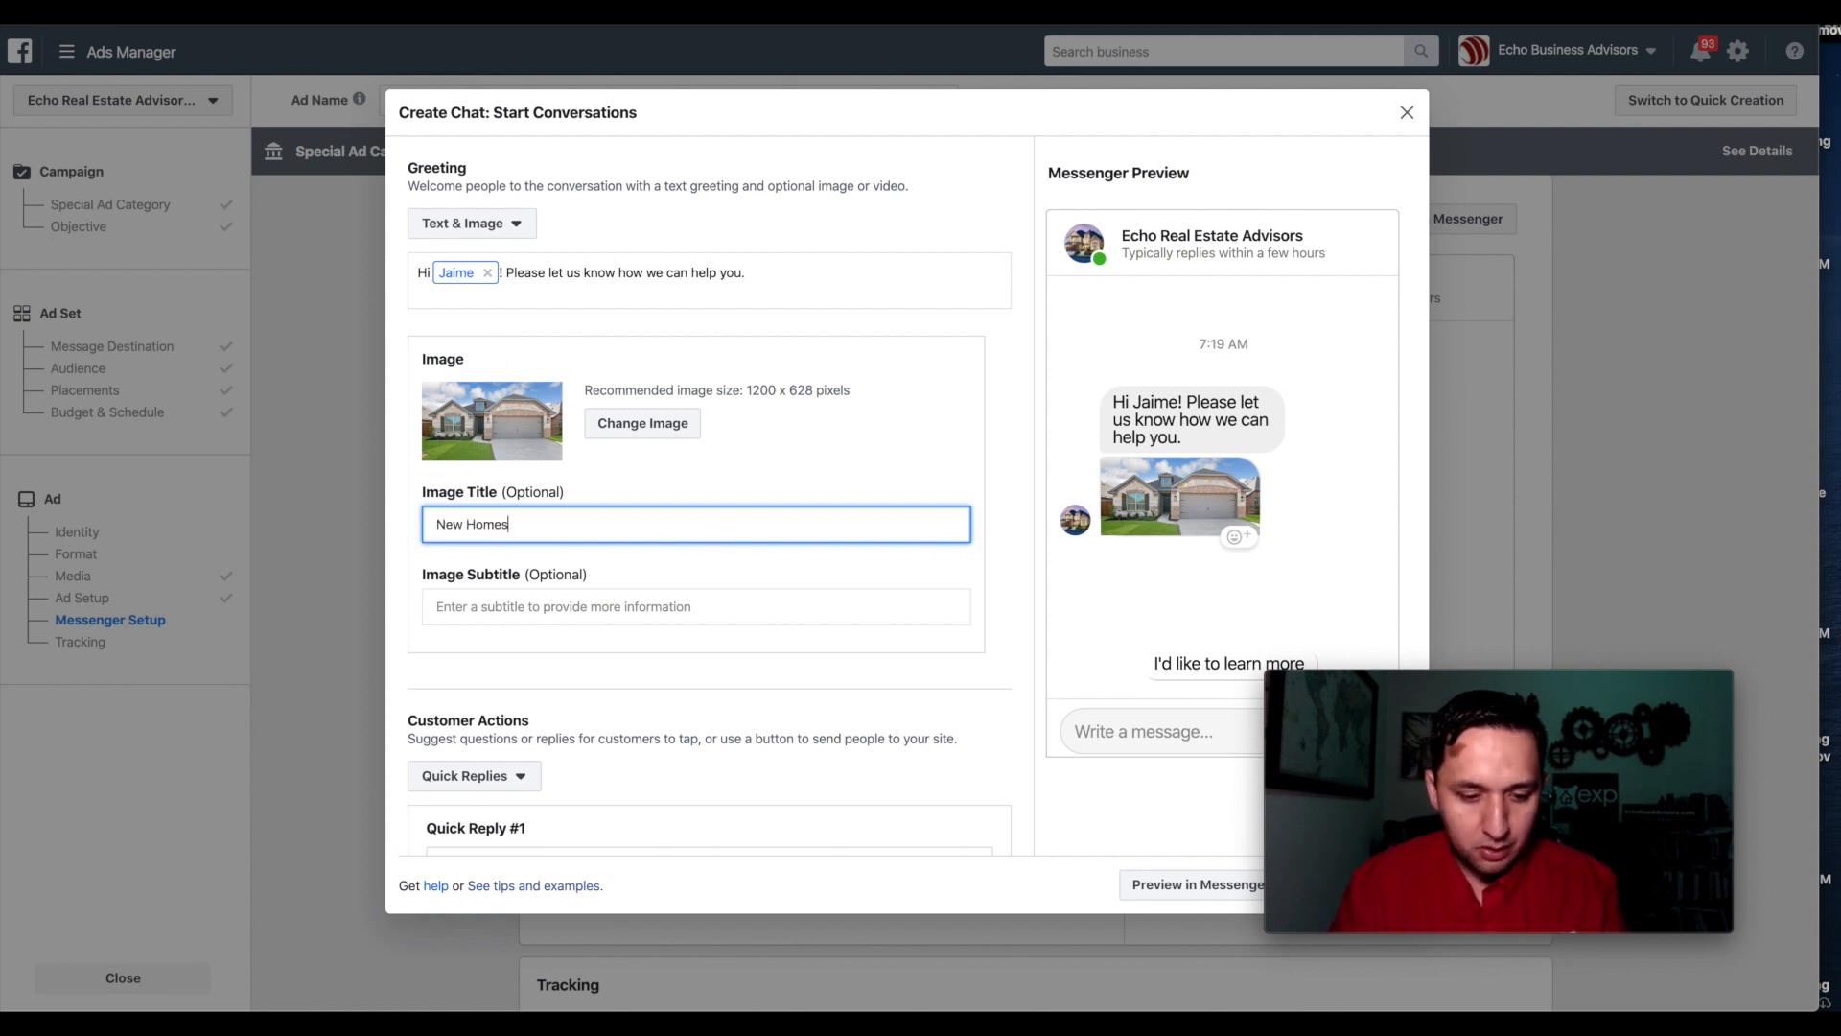
pyautogui.click(568, 620)
pyautogui.click(543, 620)
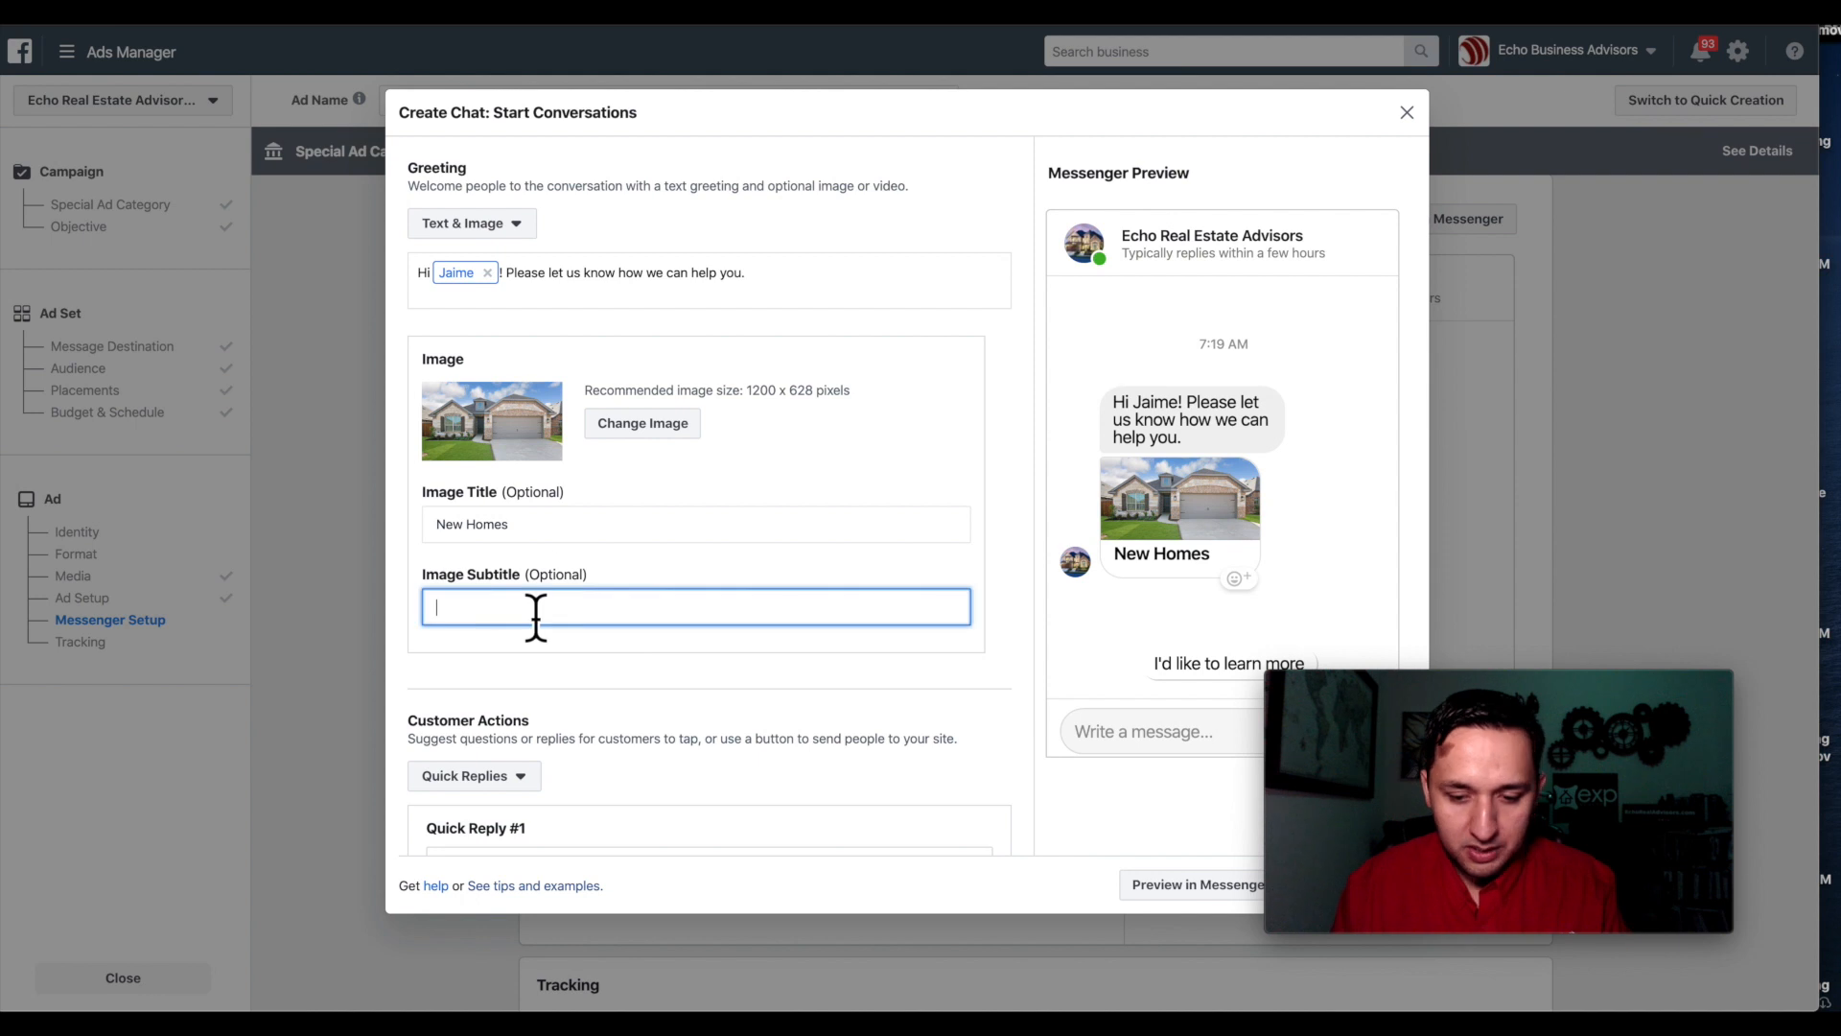
pyautogui.write('In')
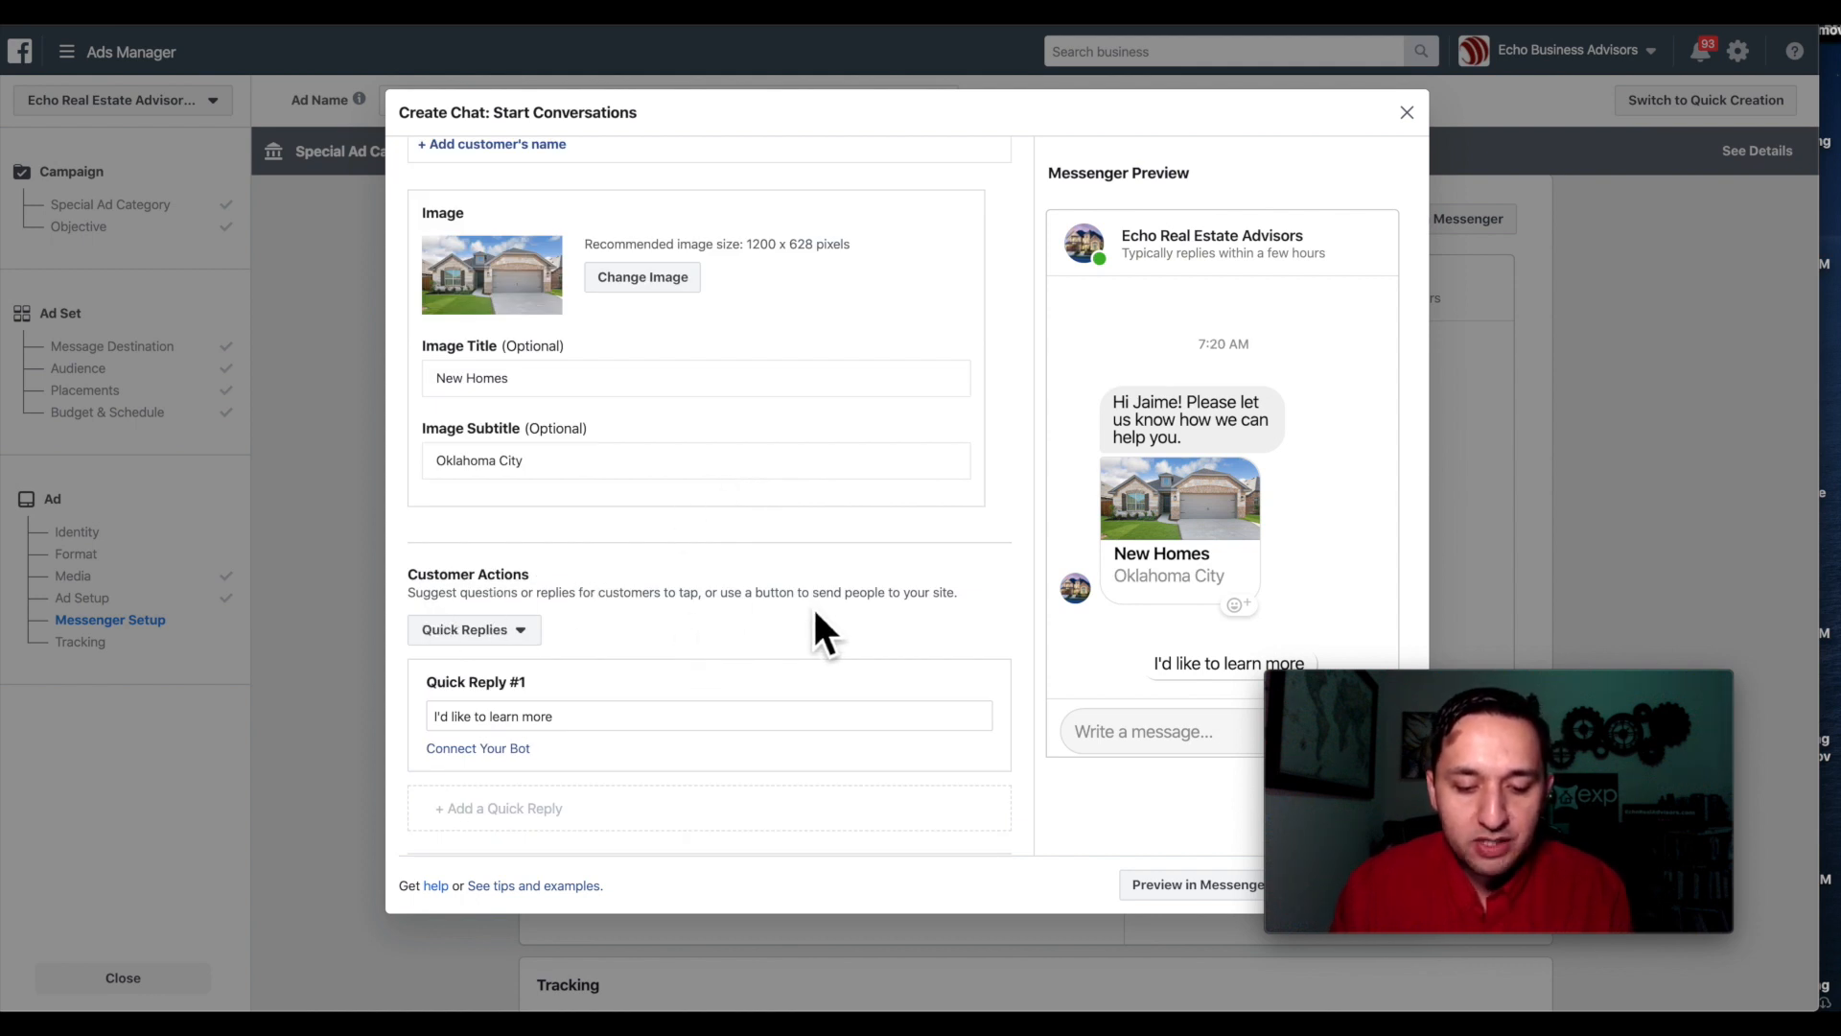
# Look over the Customer Actions choices, leaving Quick Replies unchanged.
pyautogui.scroll(-2, 945, 614)
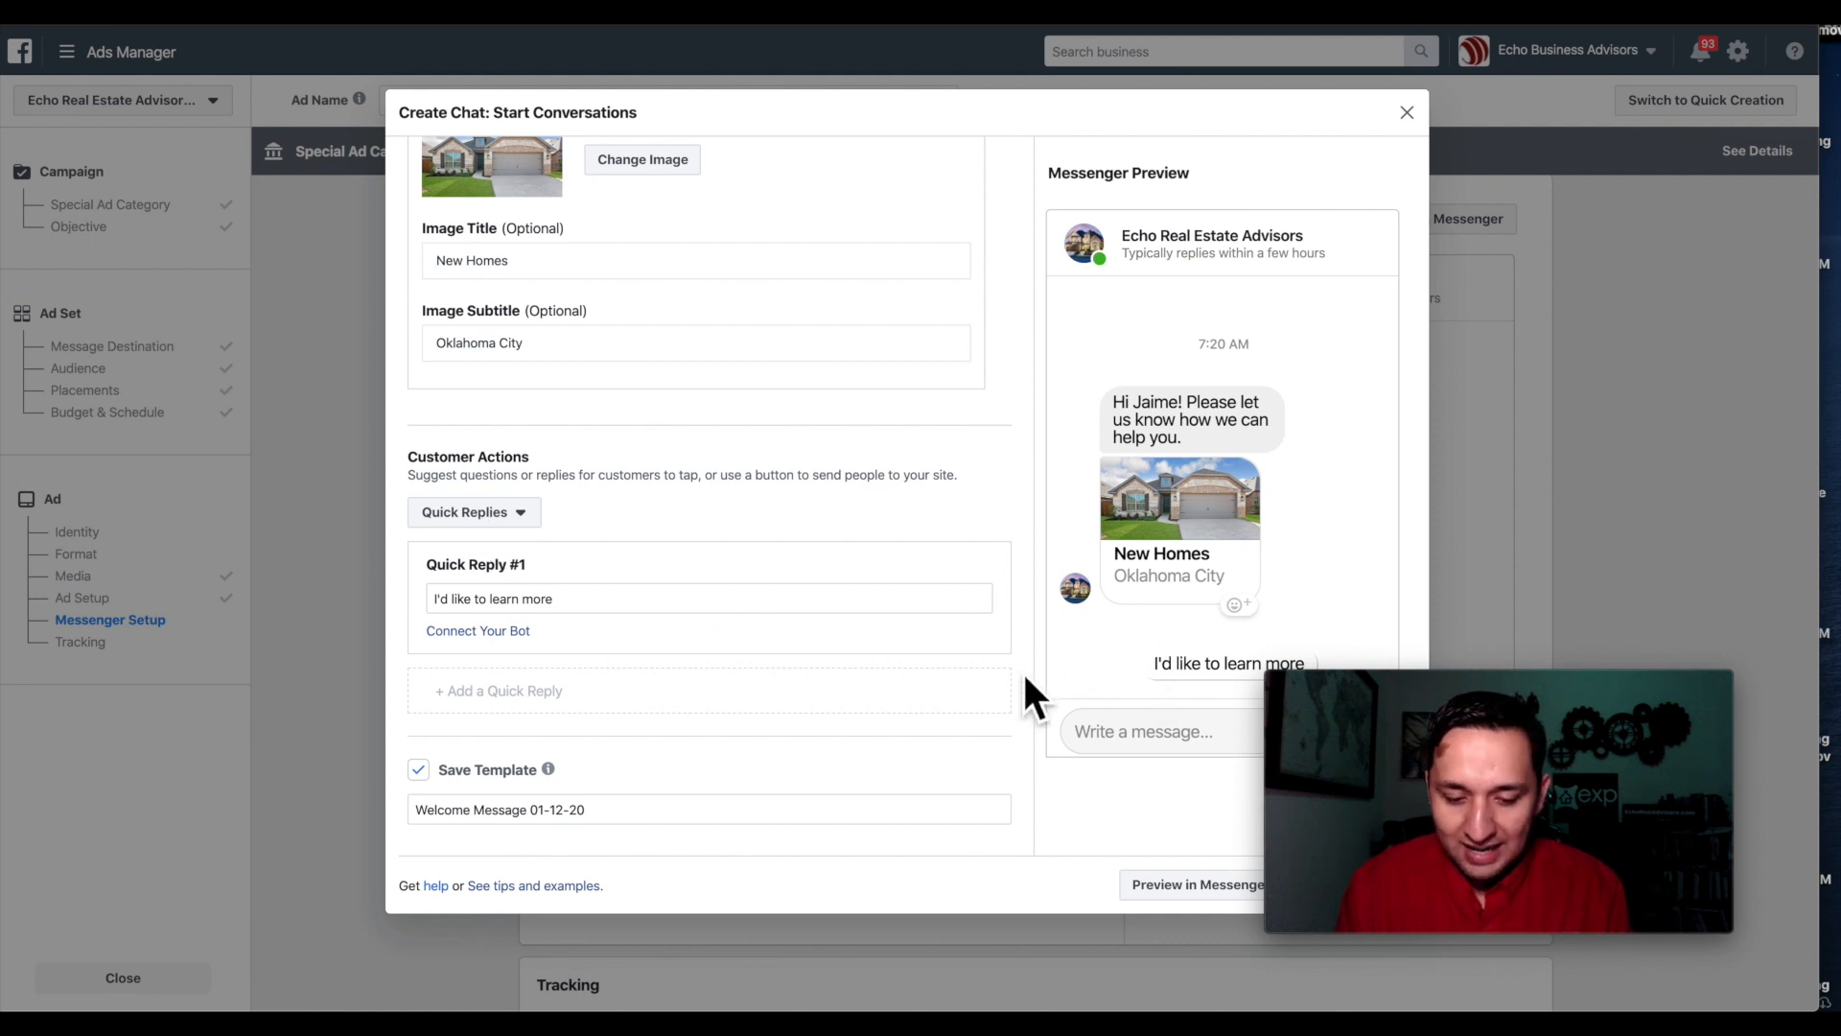
pyautogui.click(477, 514)
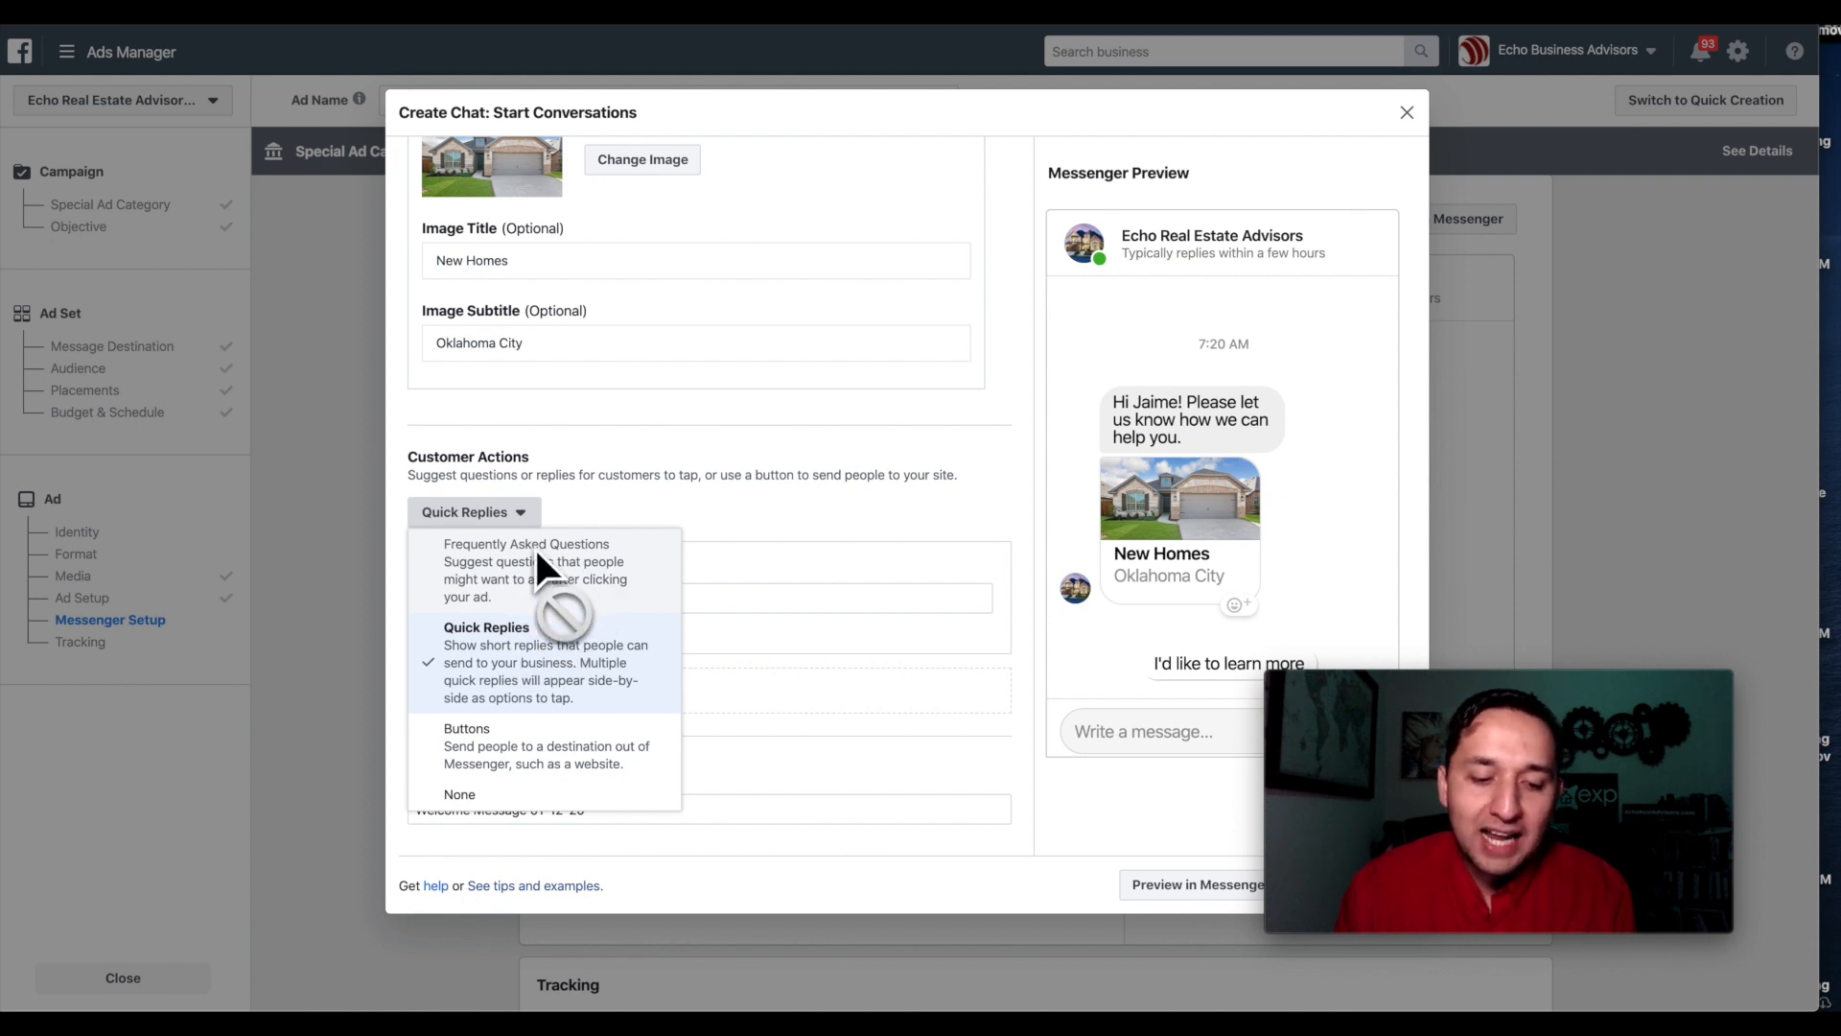
pyautogui.click(788, 493)
pyautogui.scroll(4, 789, 493)
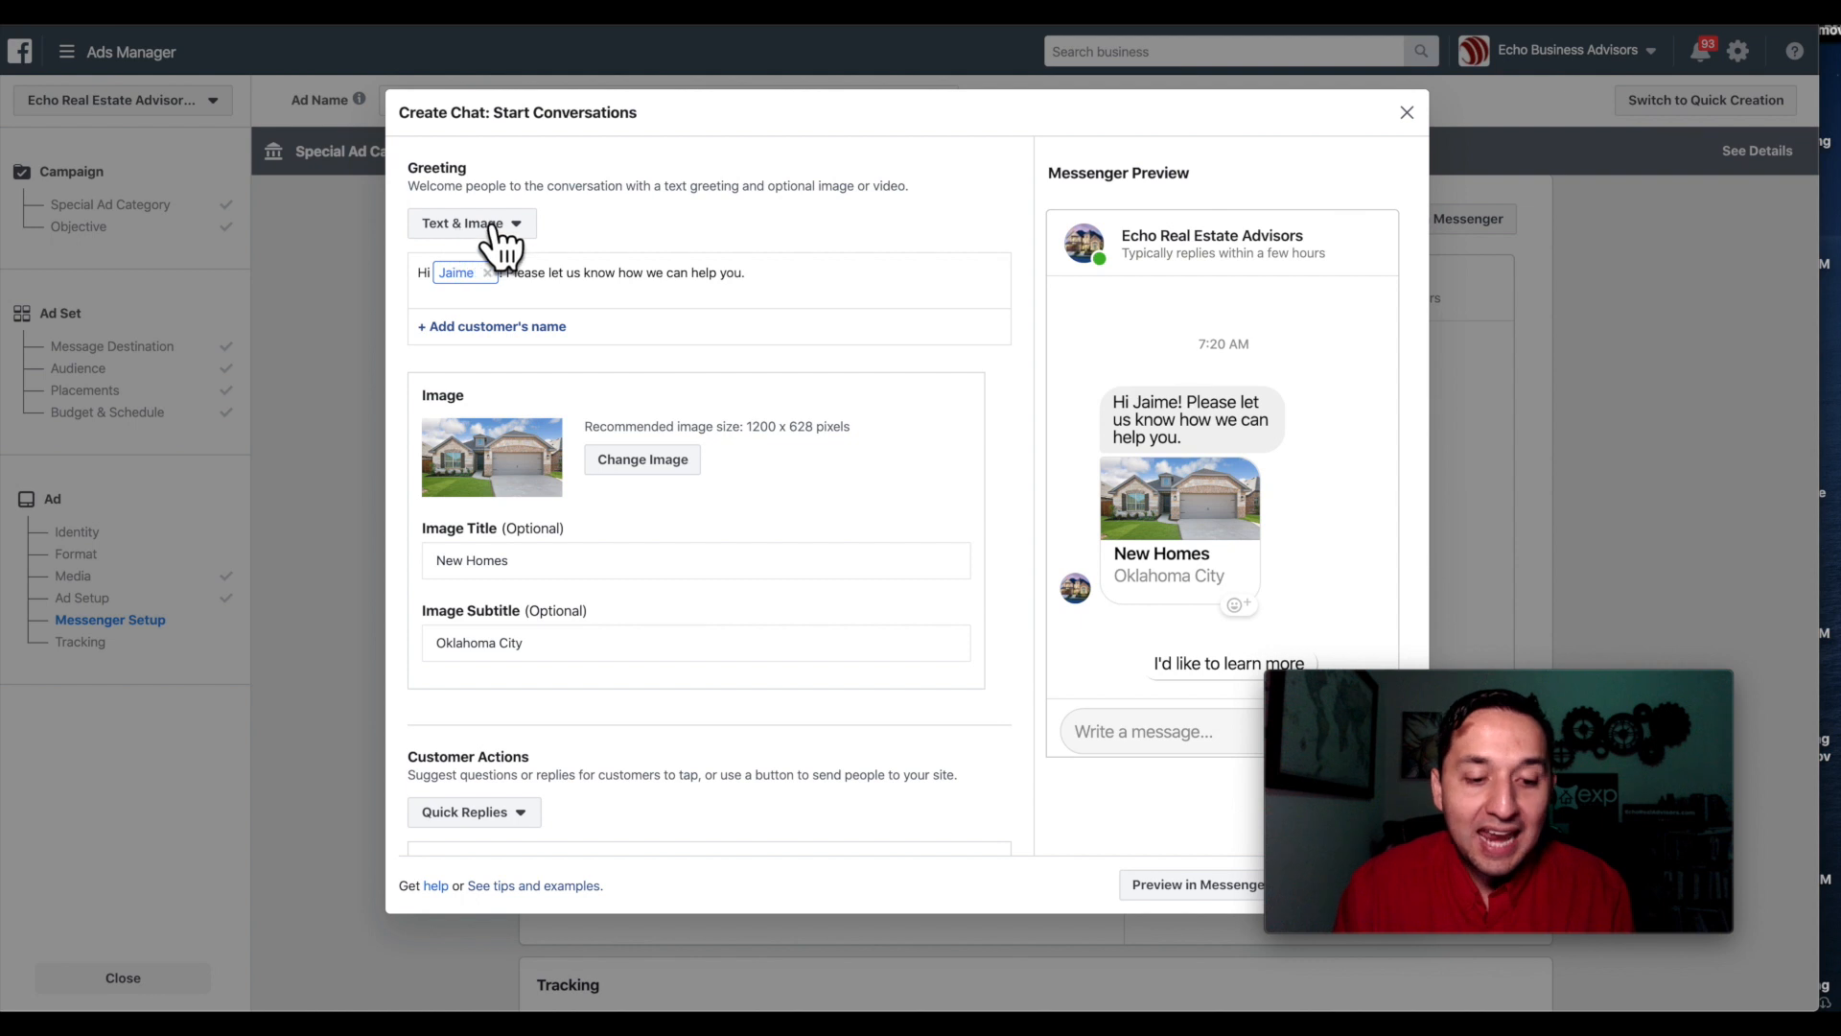
# Make the greeting text-only and keep Quick Replies as the customer action.
pyautogui.click(515, 228)
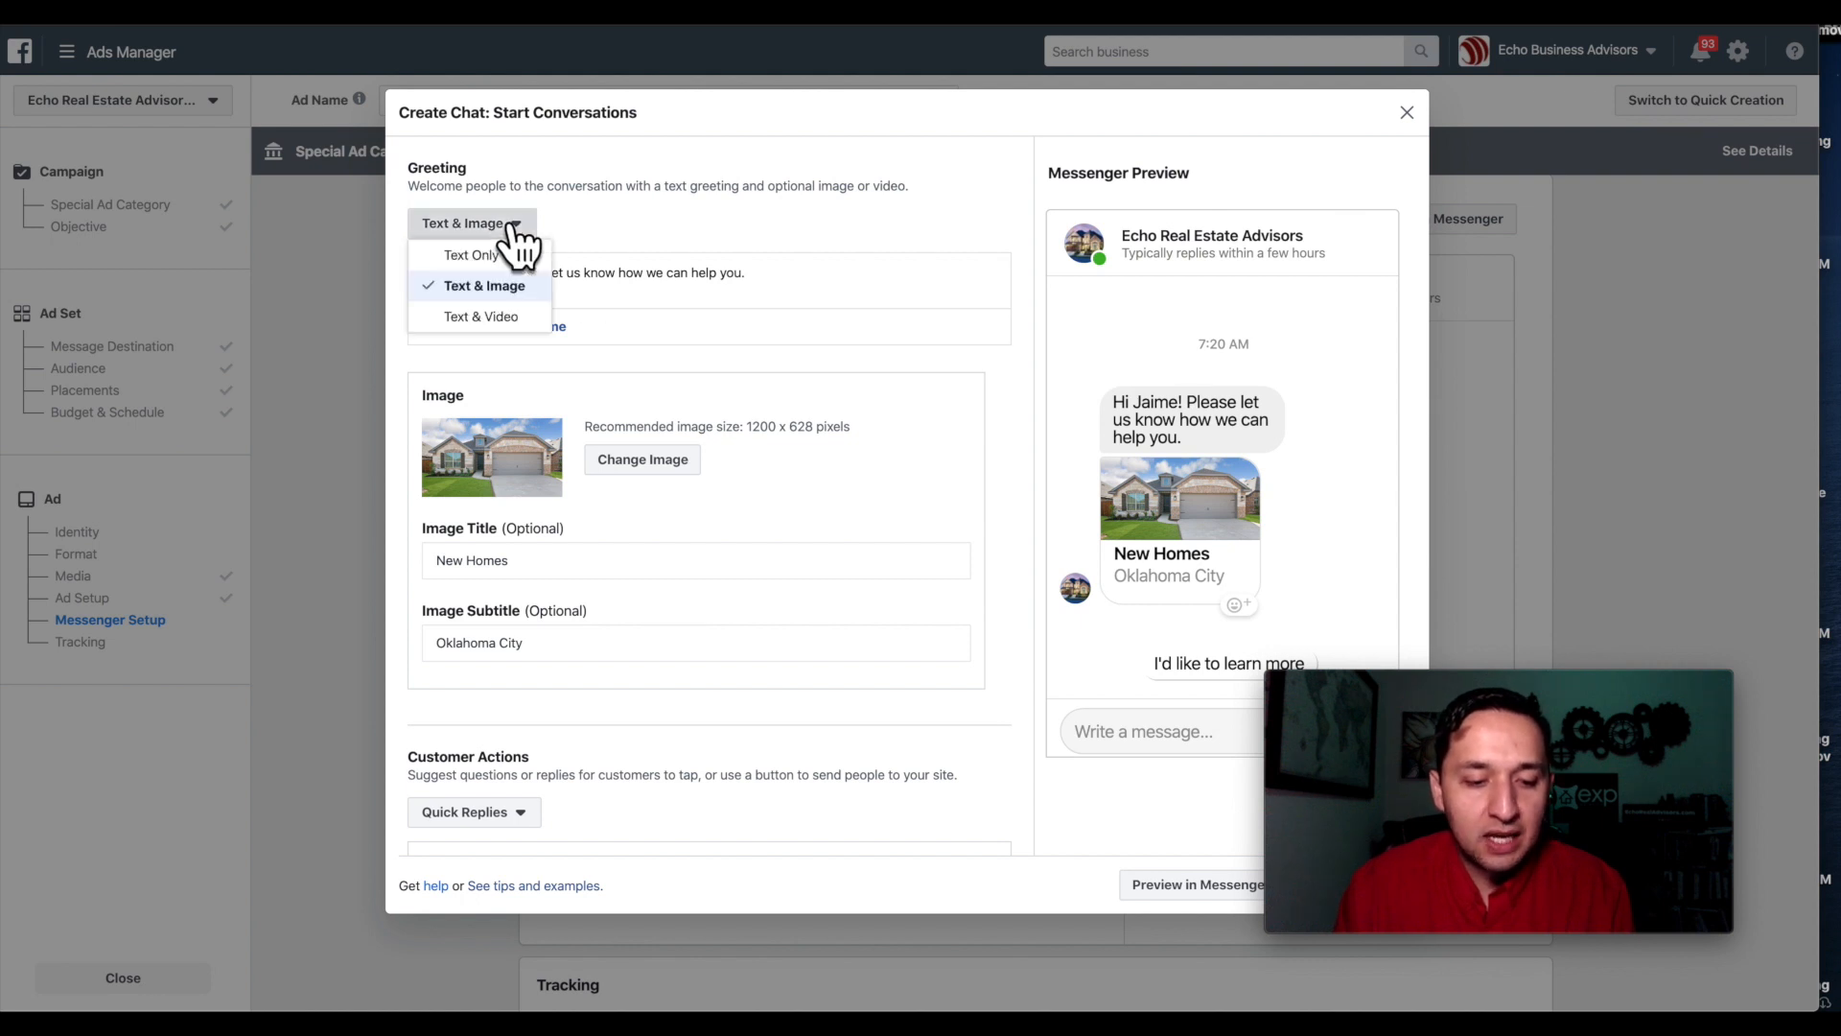
pyautogui.click(473, 257)
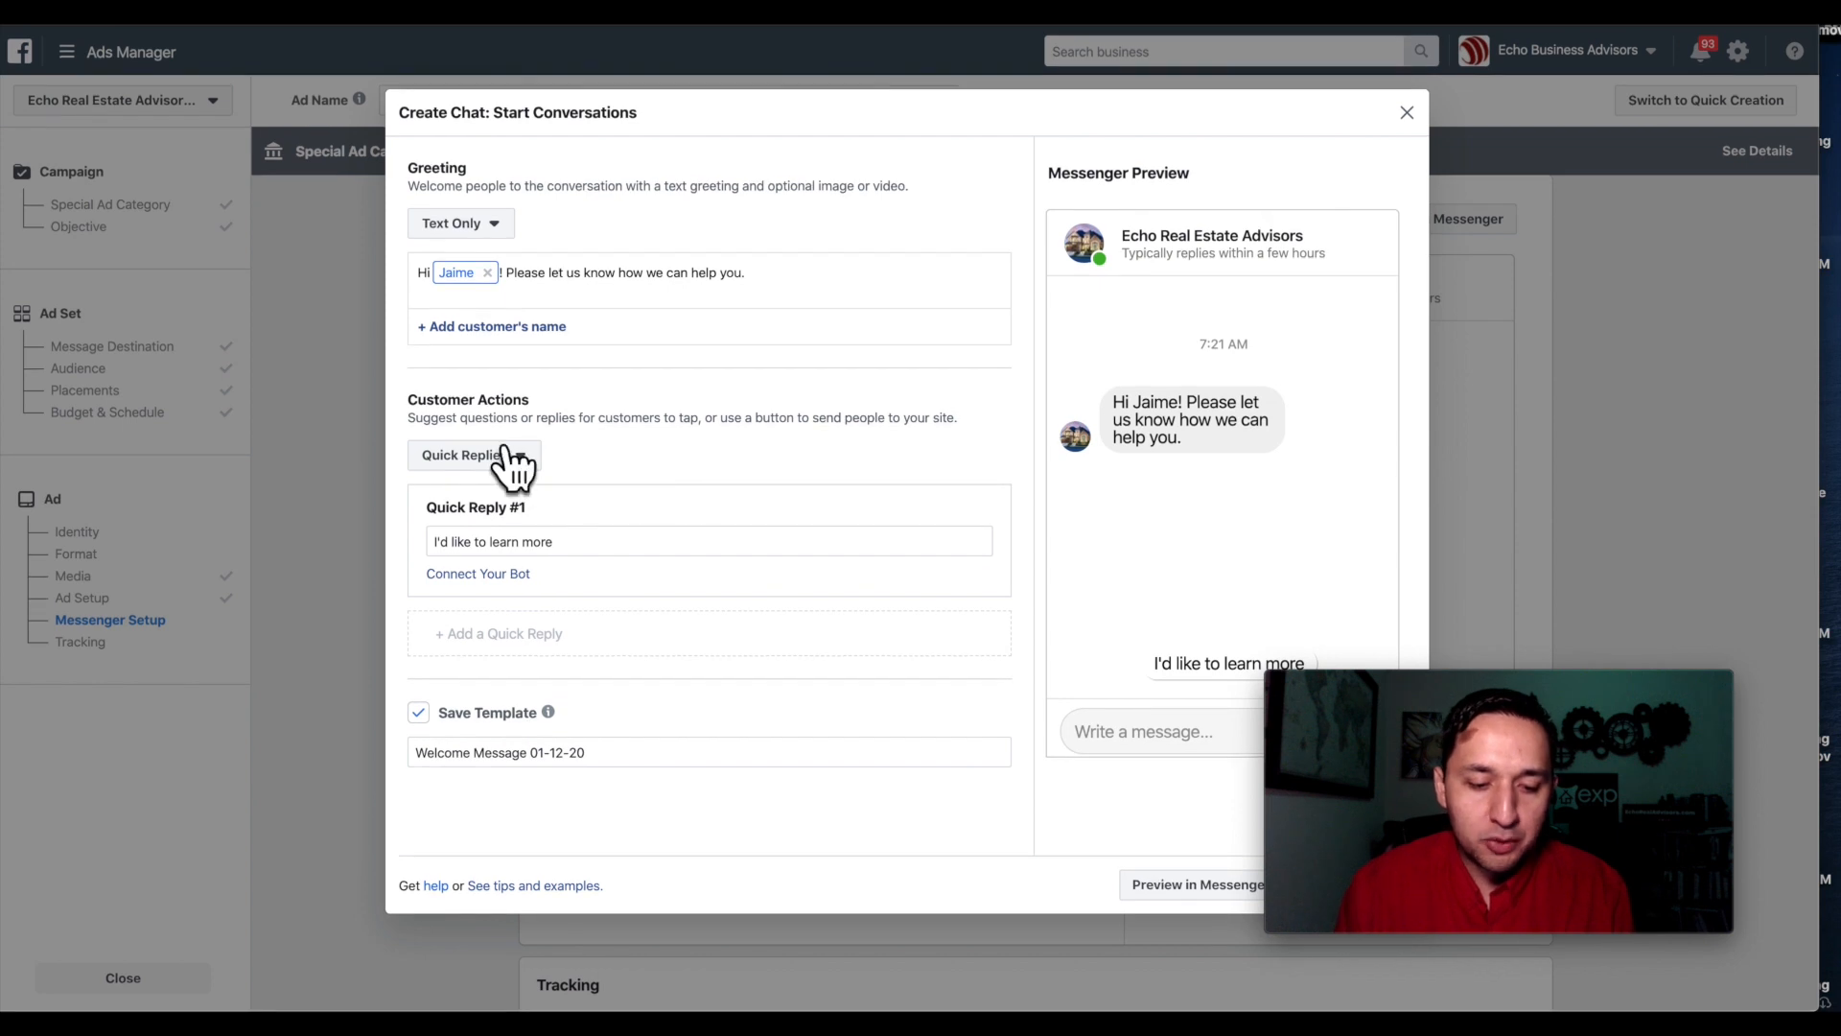
pyautogui.click(516, 459)
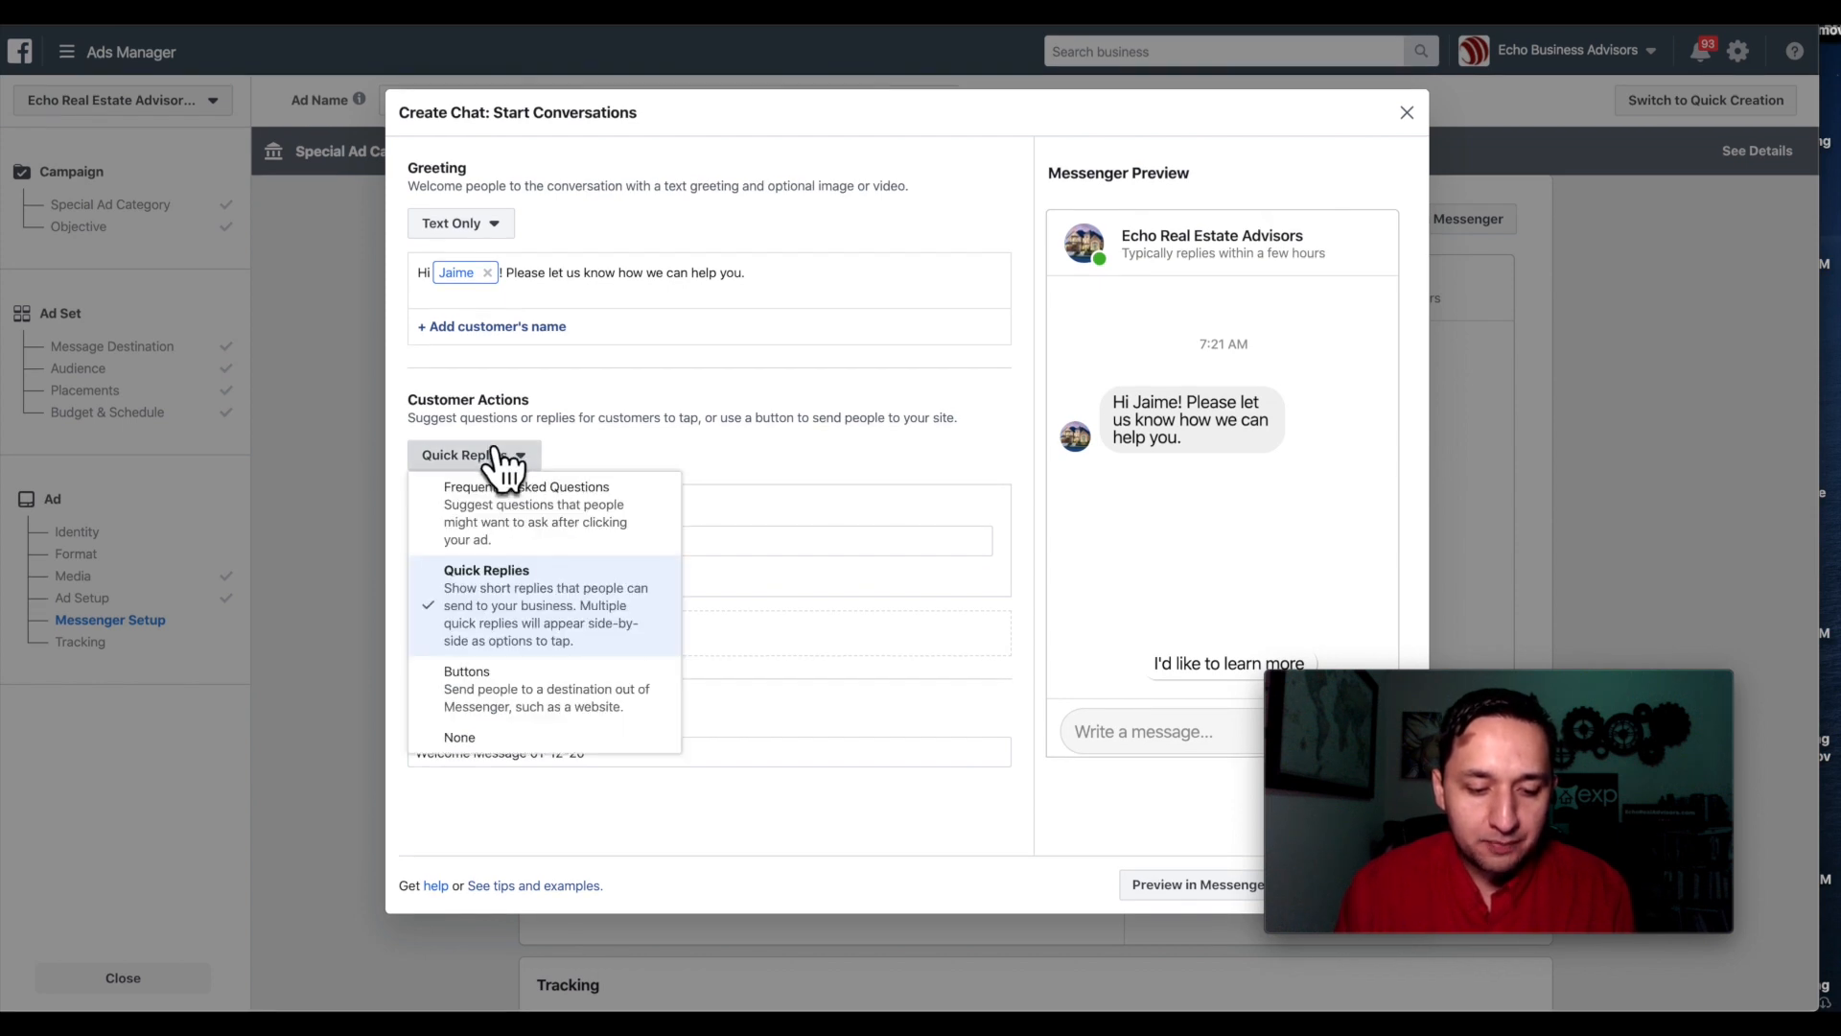
pyautogui.click(593, 509)
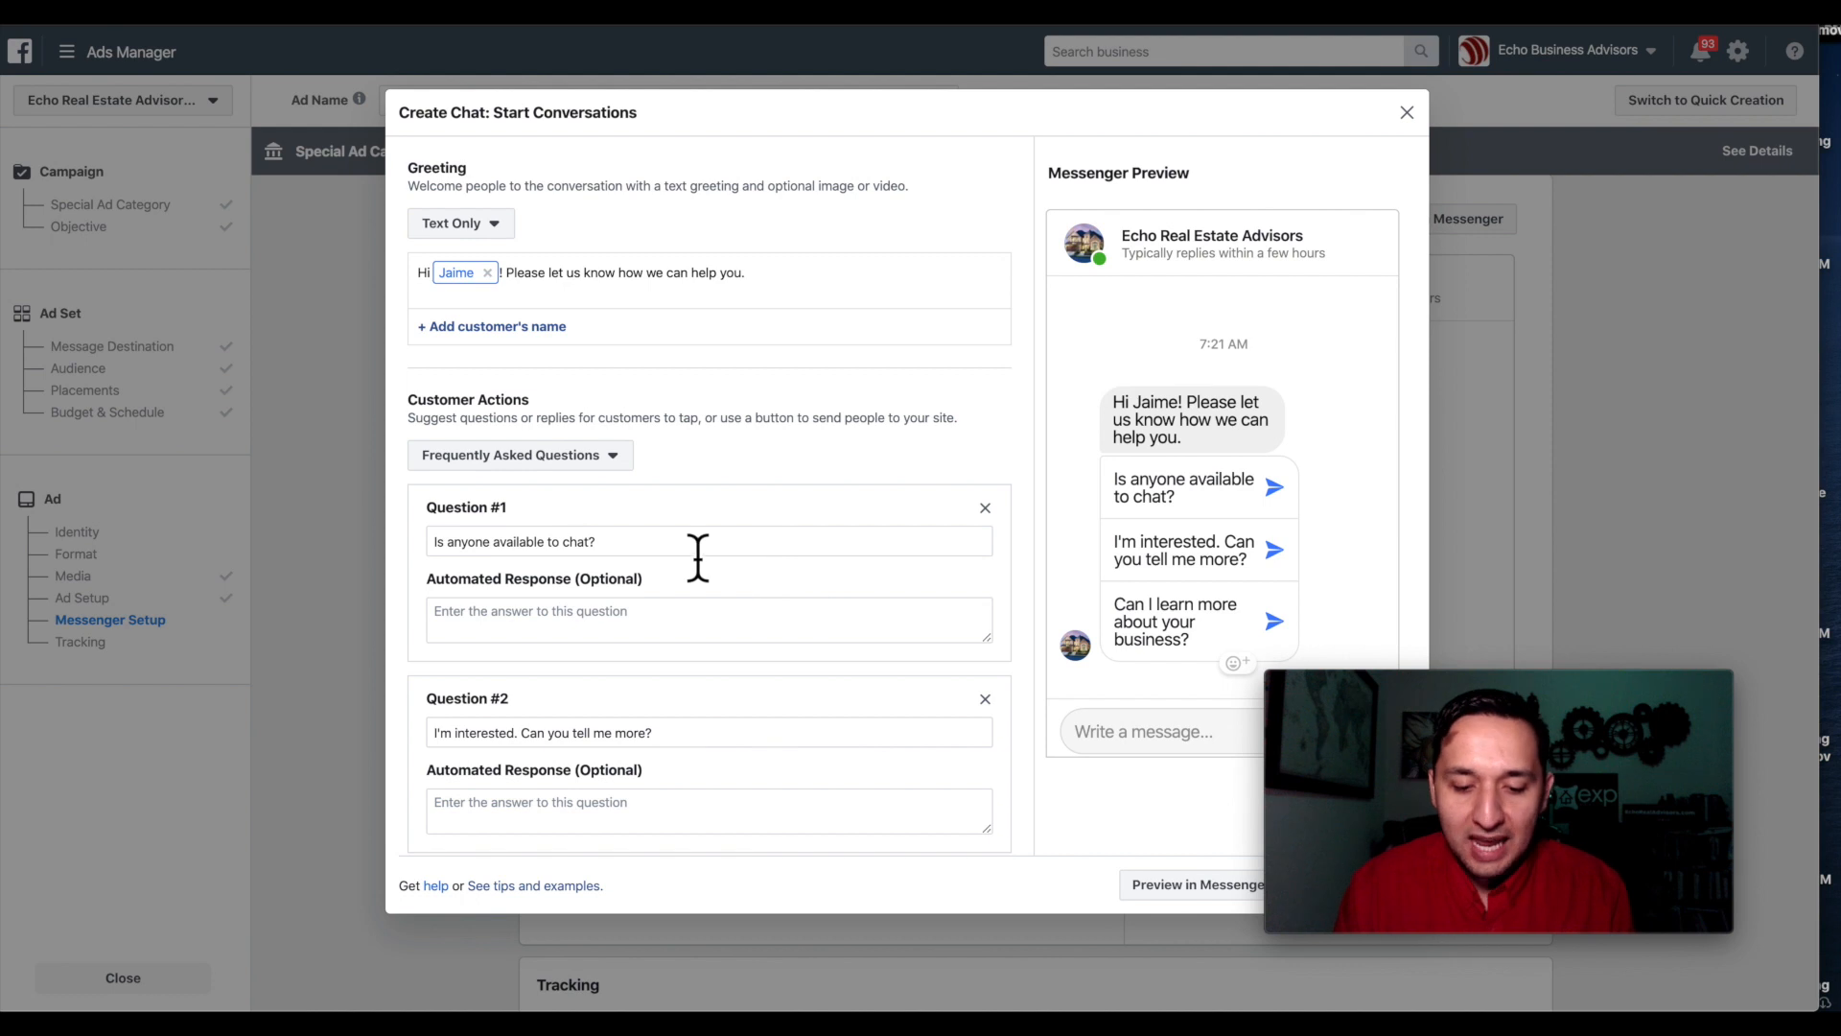
pyautogui.scroll(-5, 695, 554)
pyautogui.scroll(5, 587, 546)
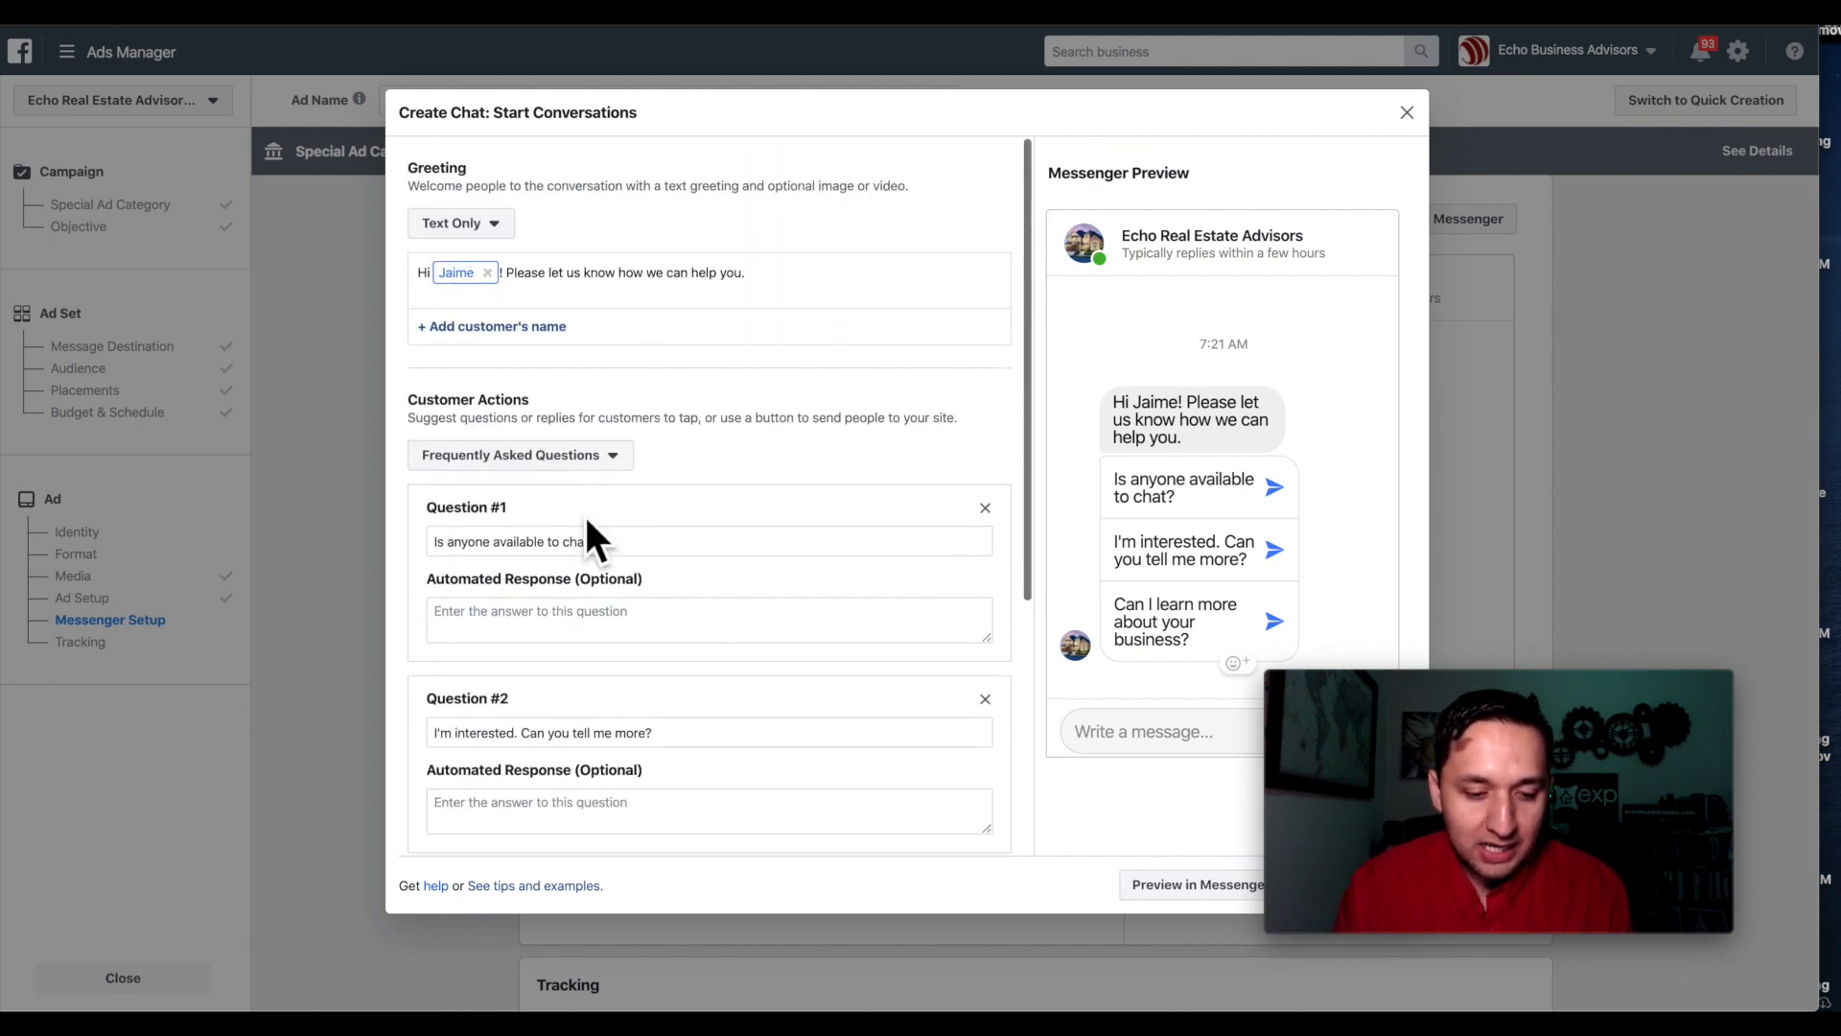
pyautogui.click(527, 457)
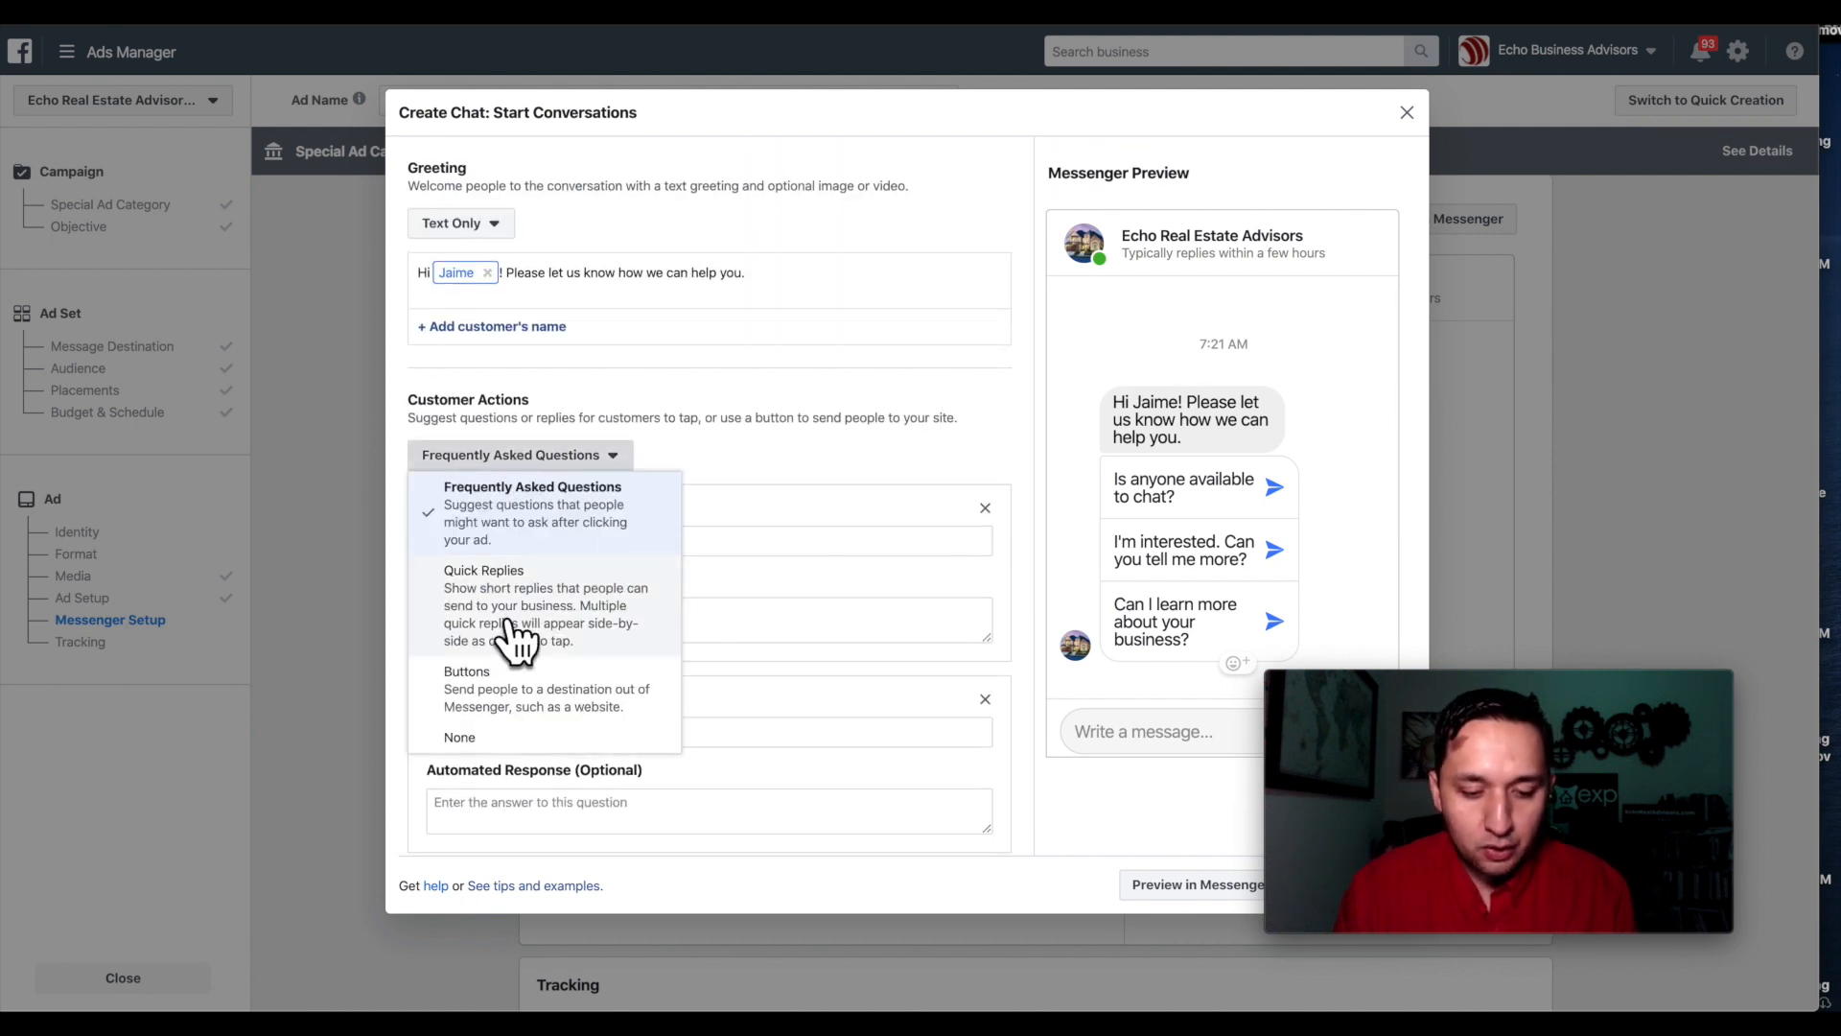
pyautogui.click(518, 638)
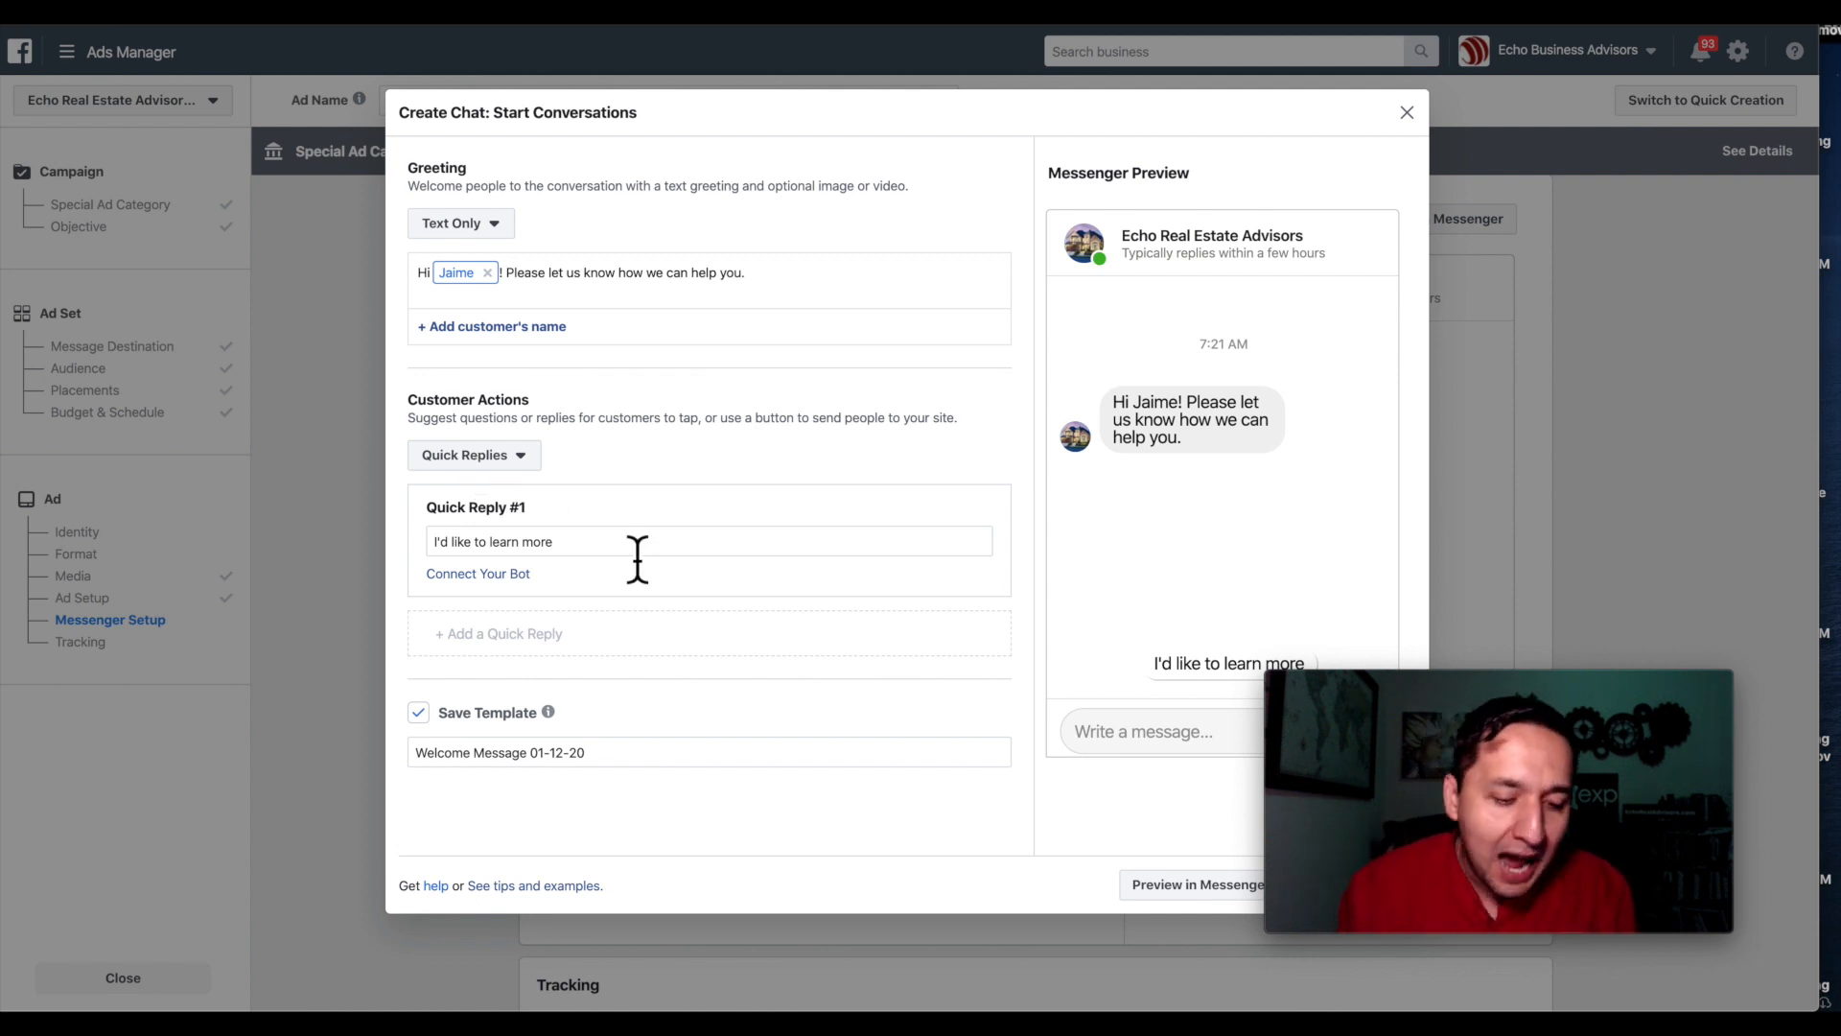
# Try Buttons as the customer action with a first button labelled 'Button'.
pyautogui.click(515, 457)
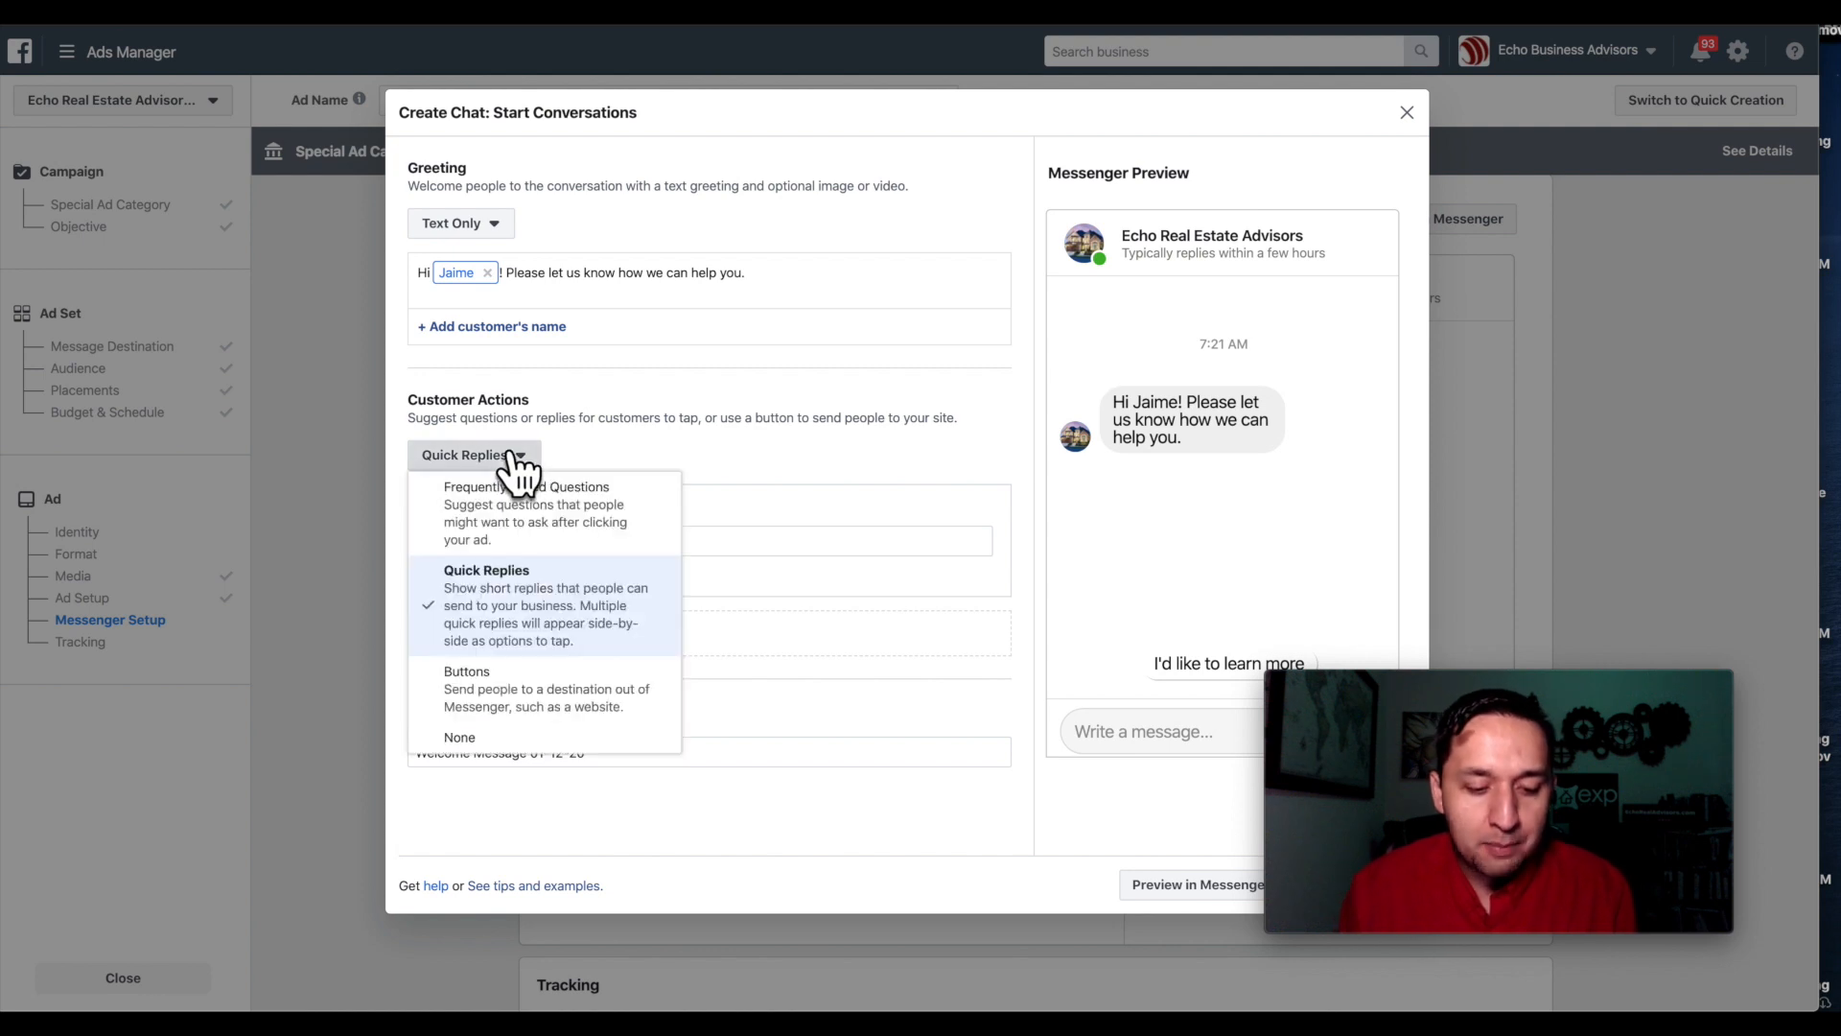
pyautogui.click(529, 707)
pyautogui.click(537, 543)
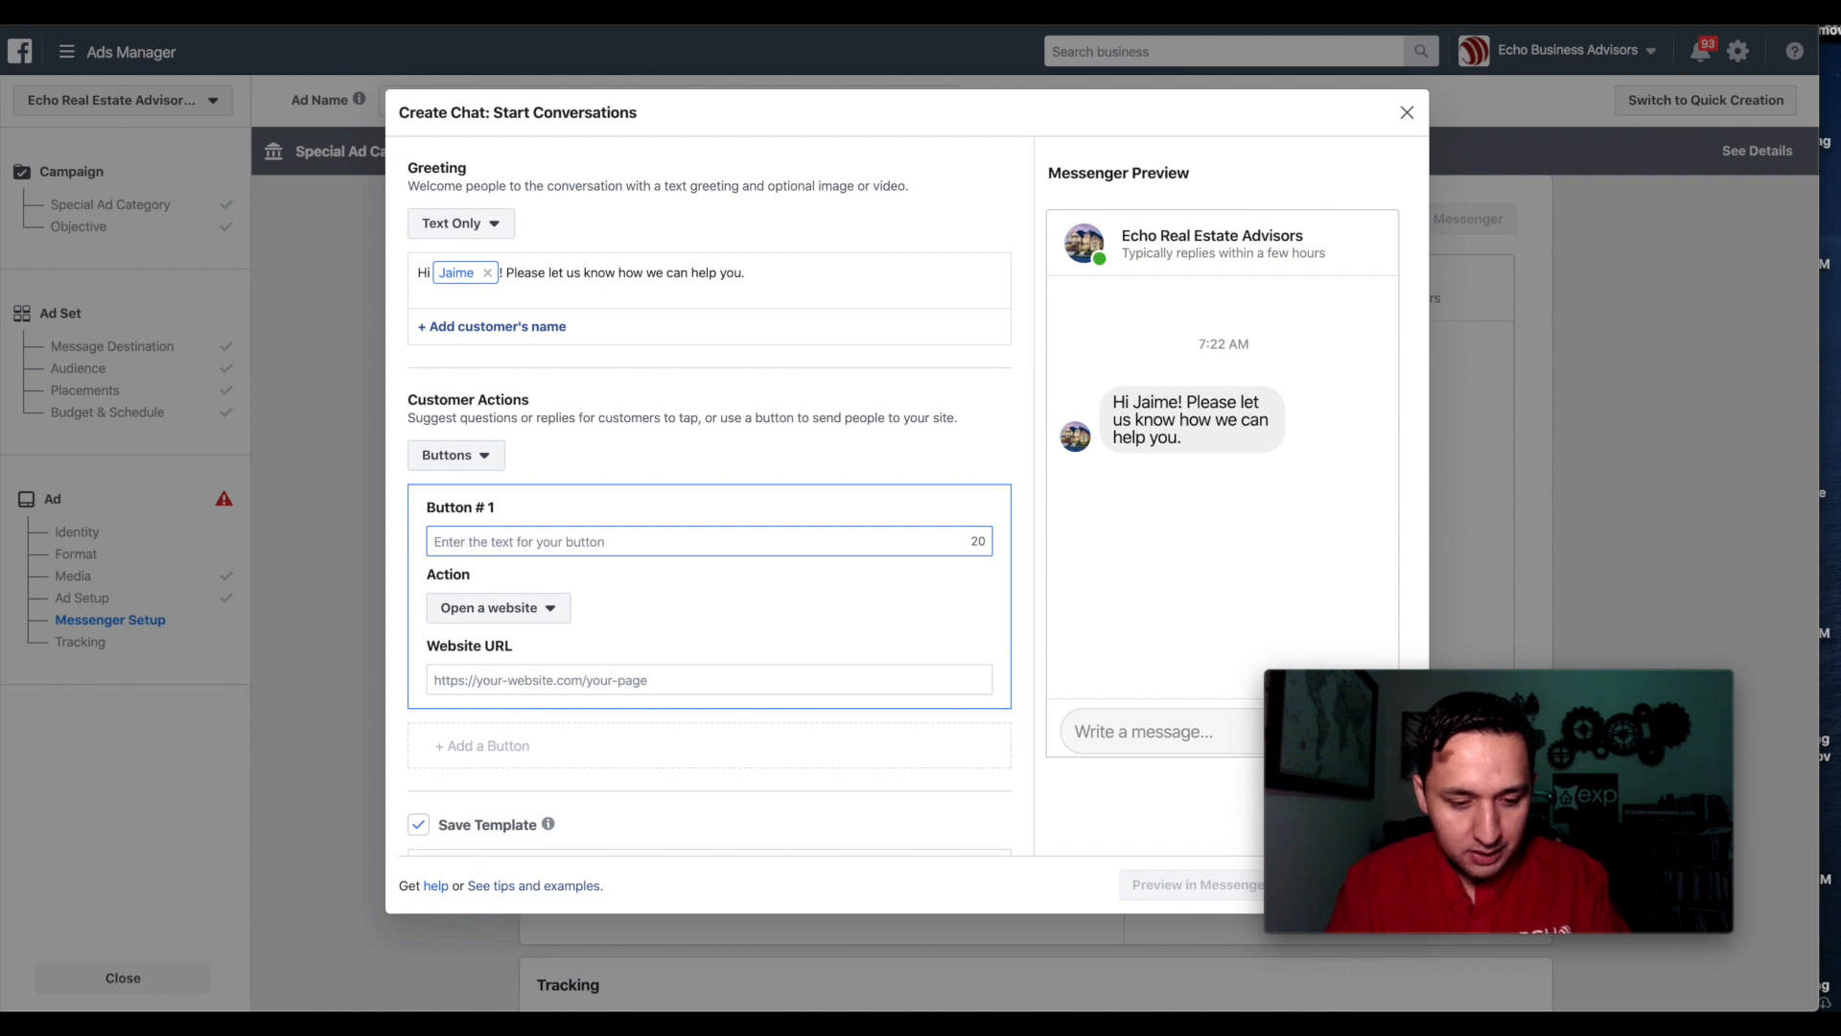
pyautogui.write('Button')
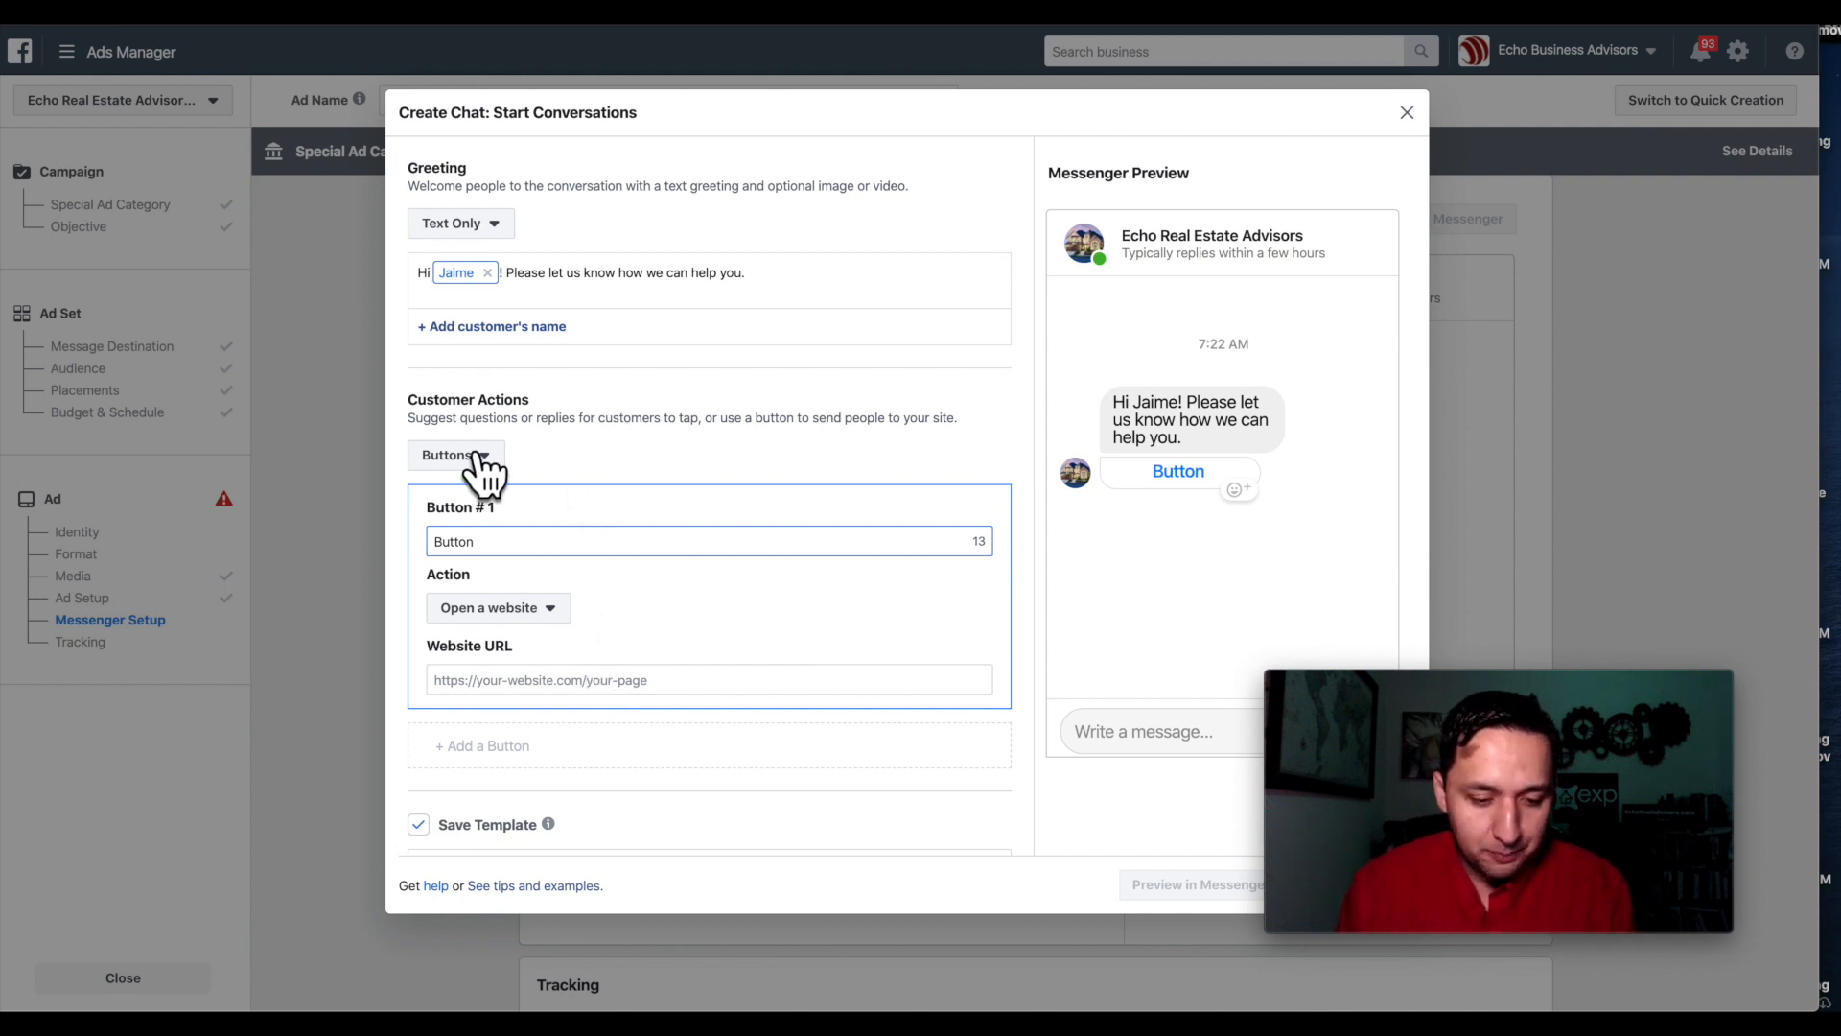
pyautogui.scroll(-1, 654, 698)
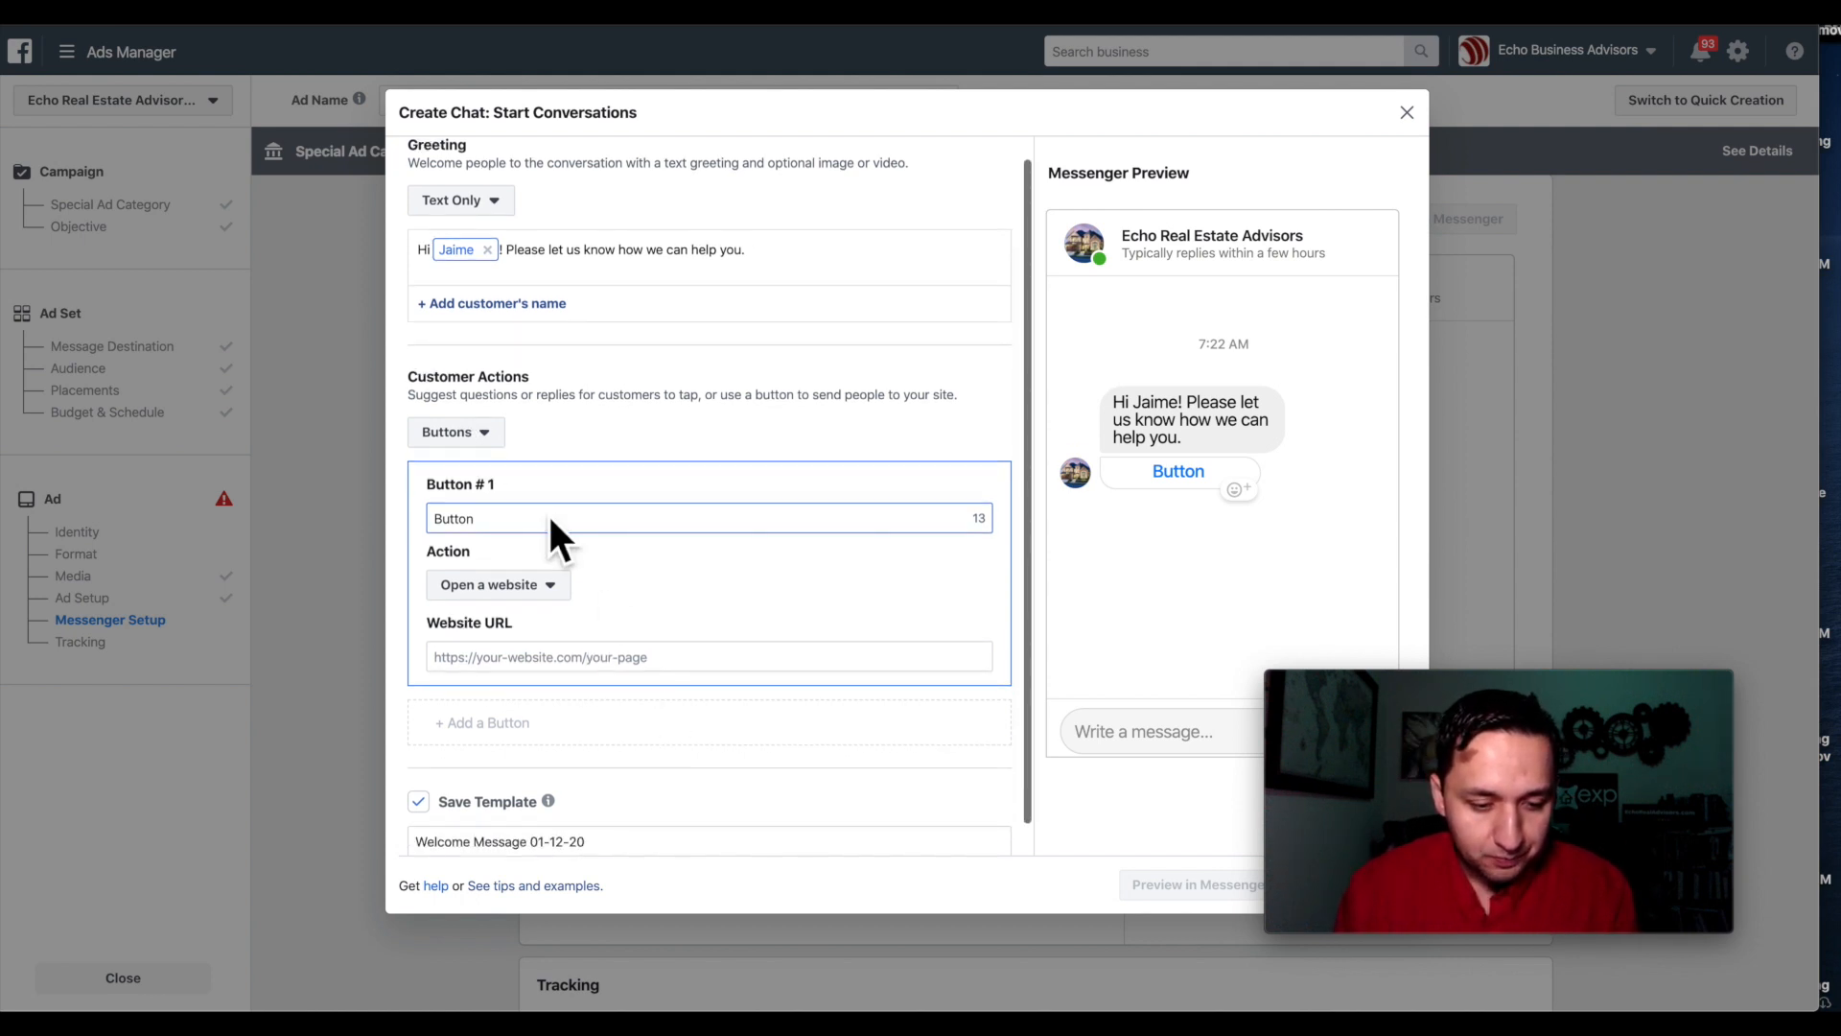
# Switch customer actions to Frequently Asked Questions with its three default questions.
pyautogui.click(470, 433)
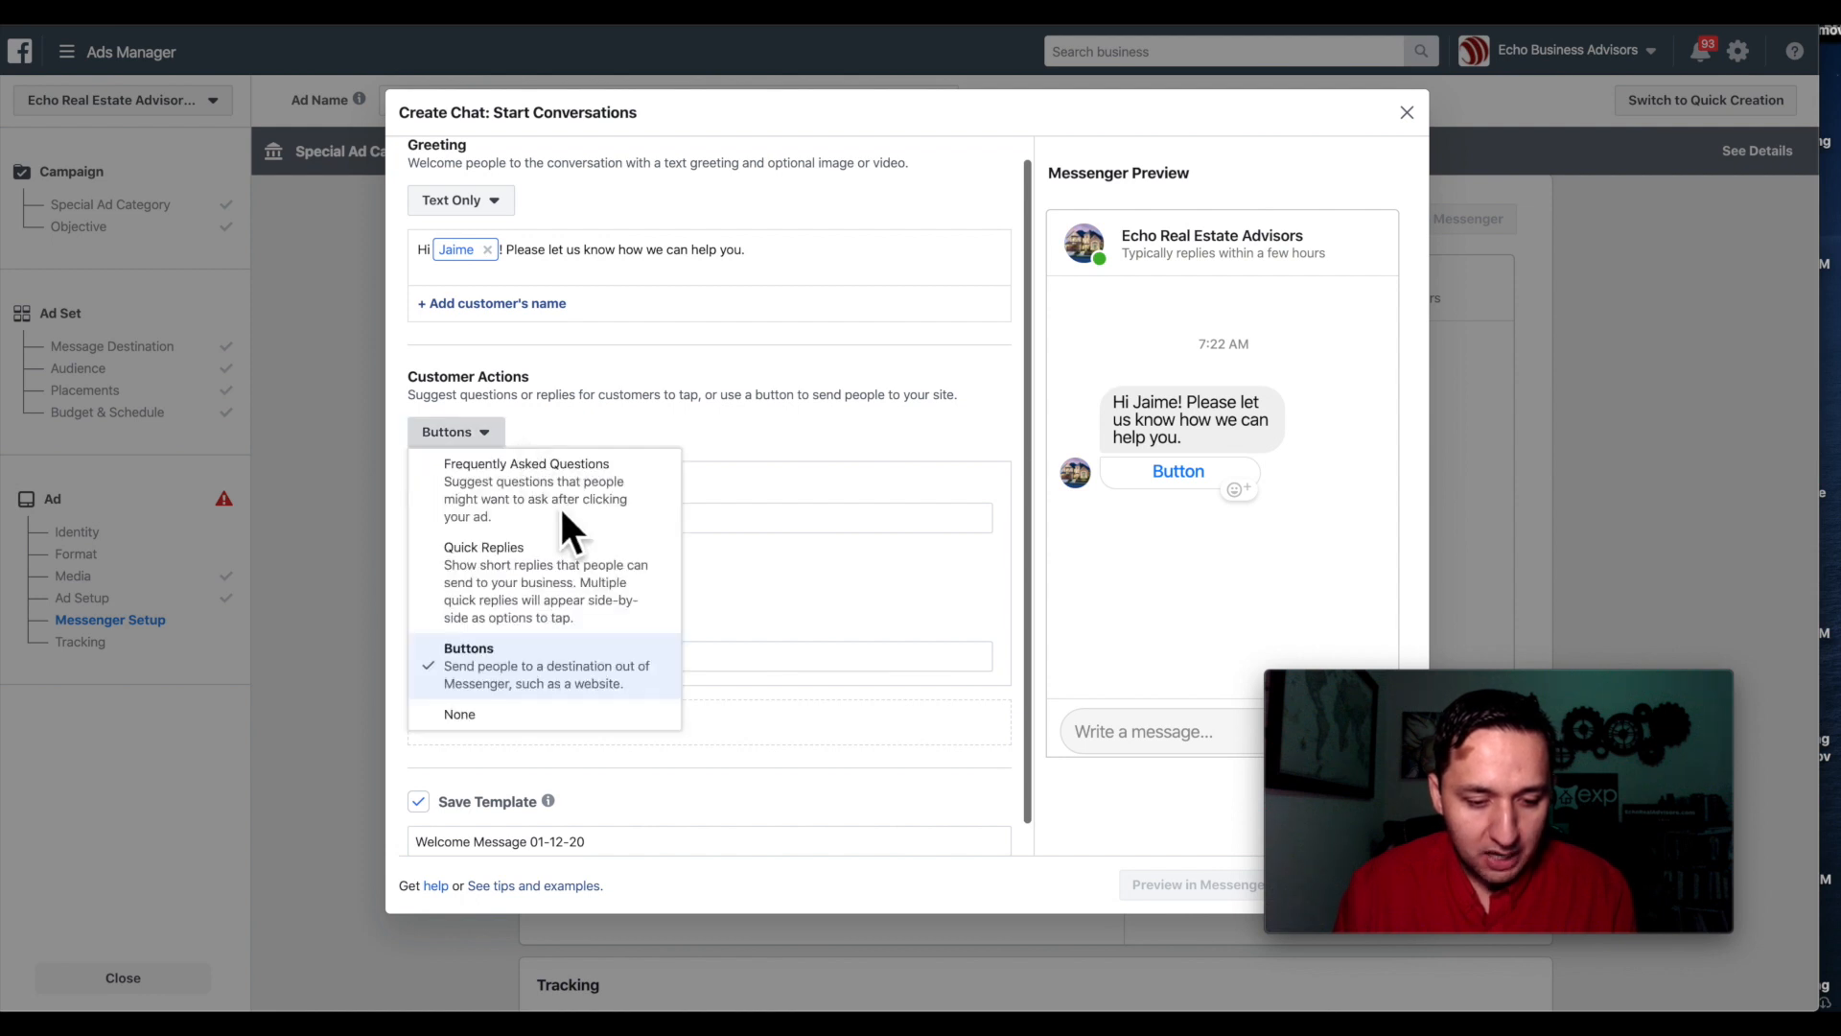
pyautogui.click(514, 470)
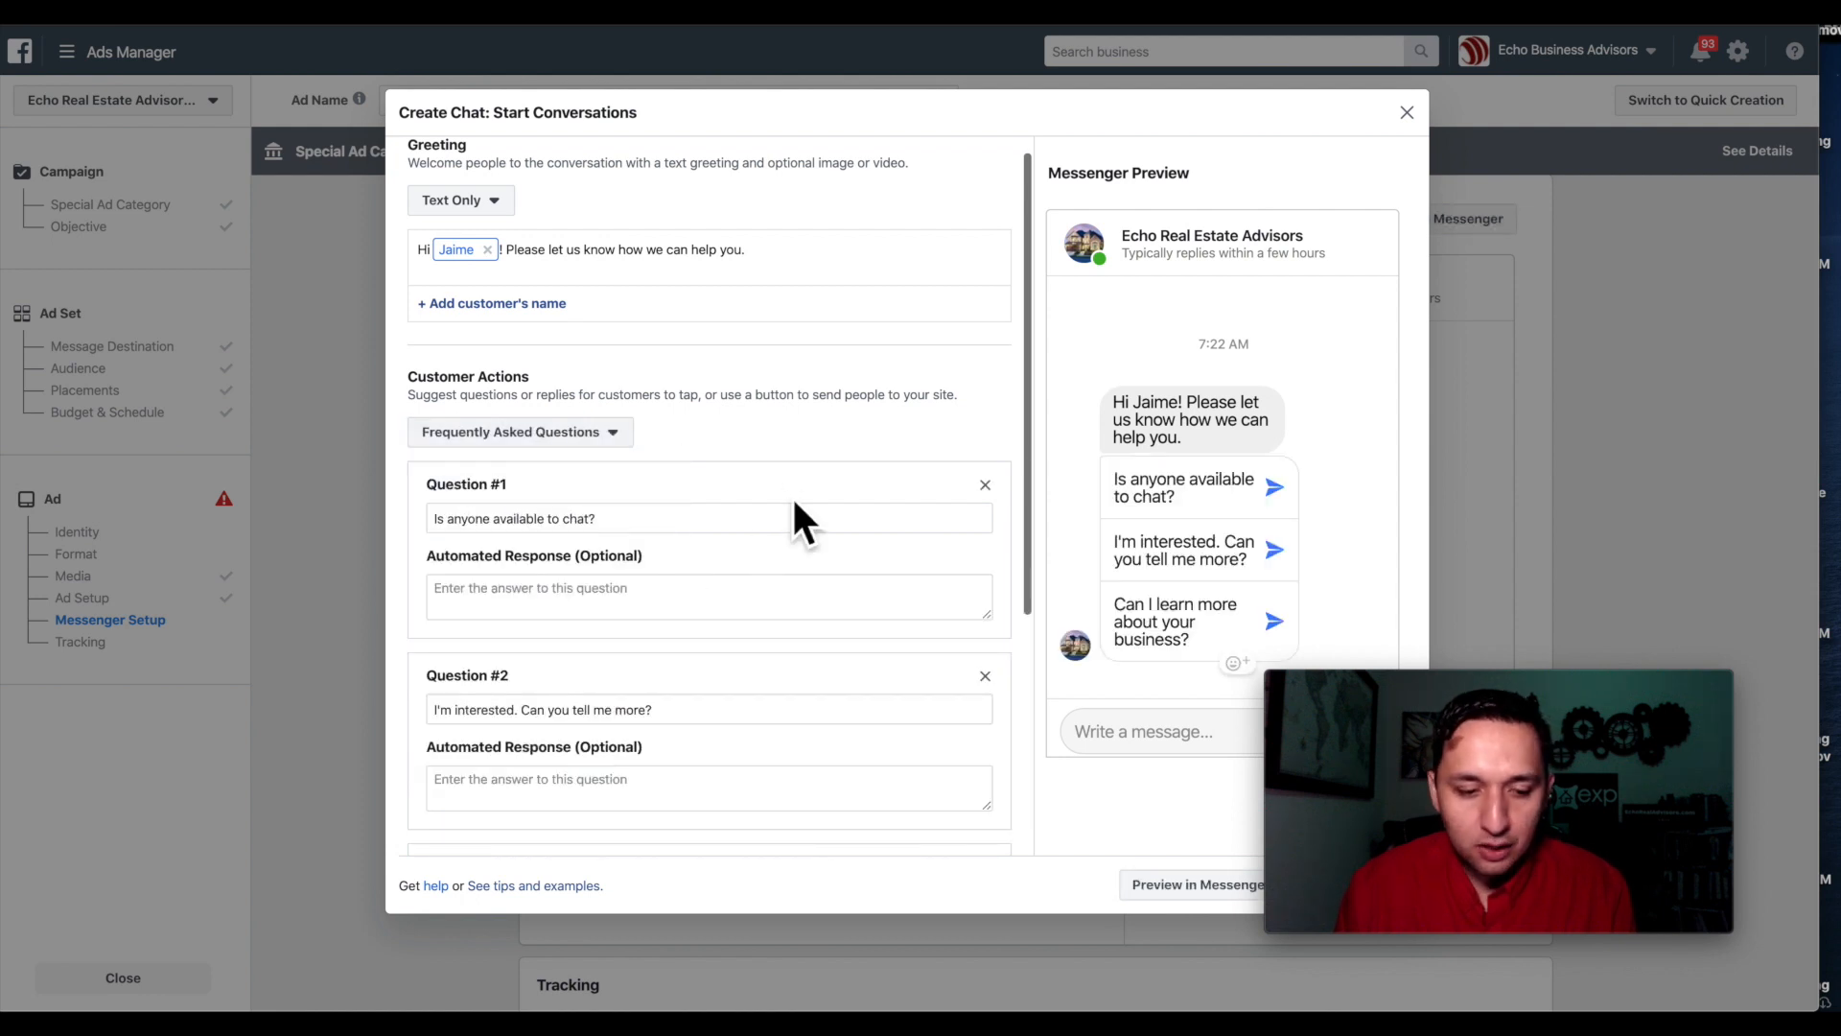
pyautogui.scroll(1, 794, 520)
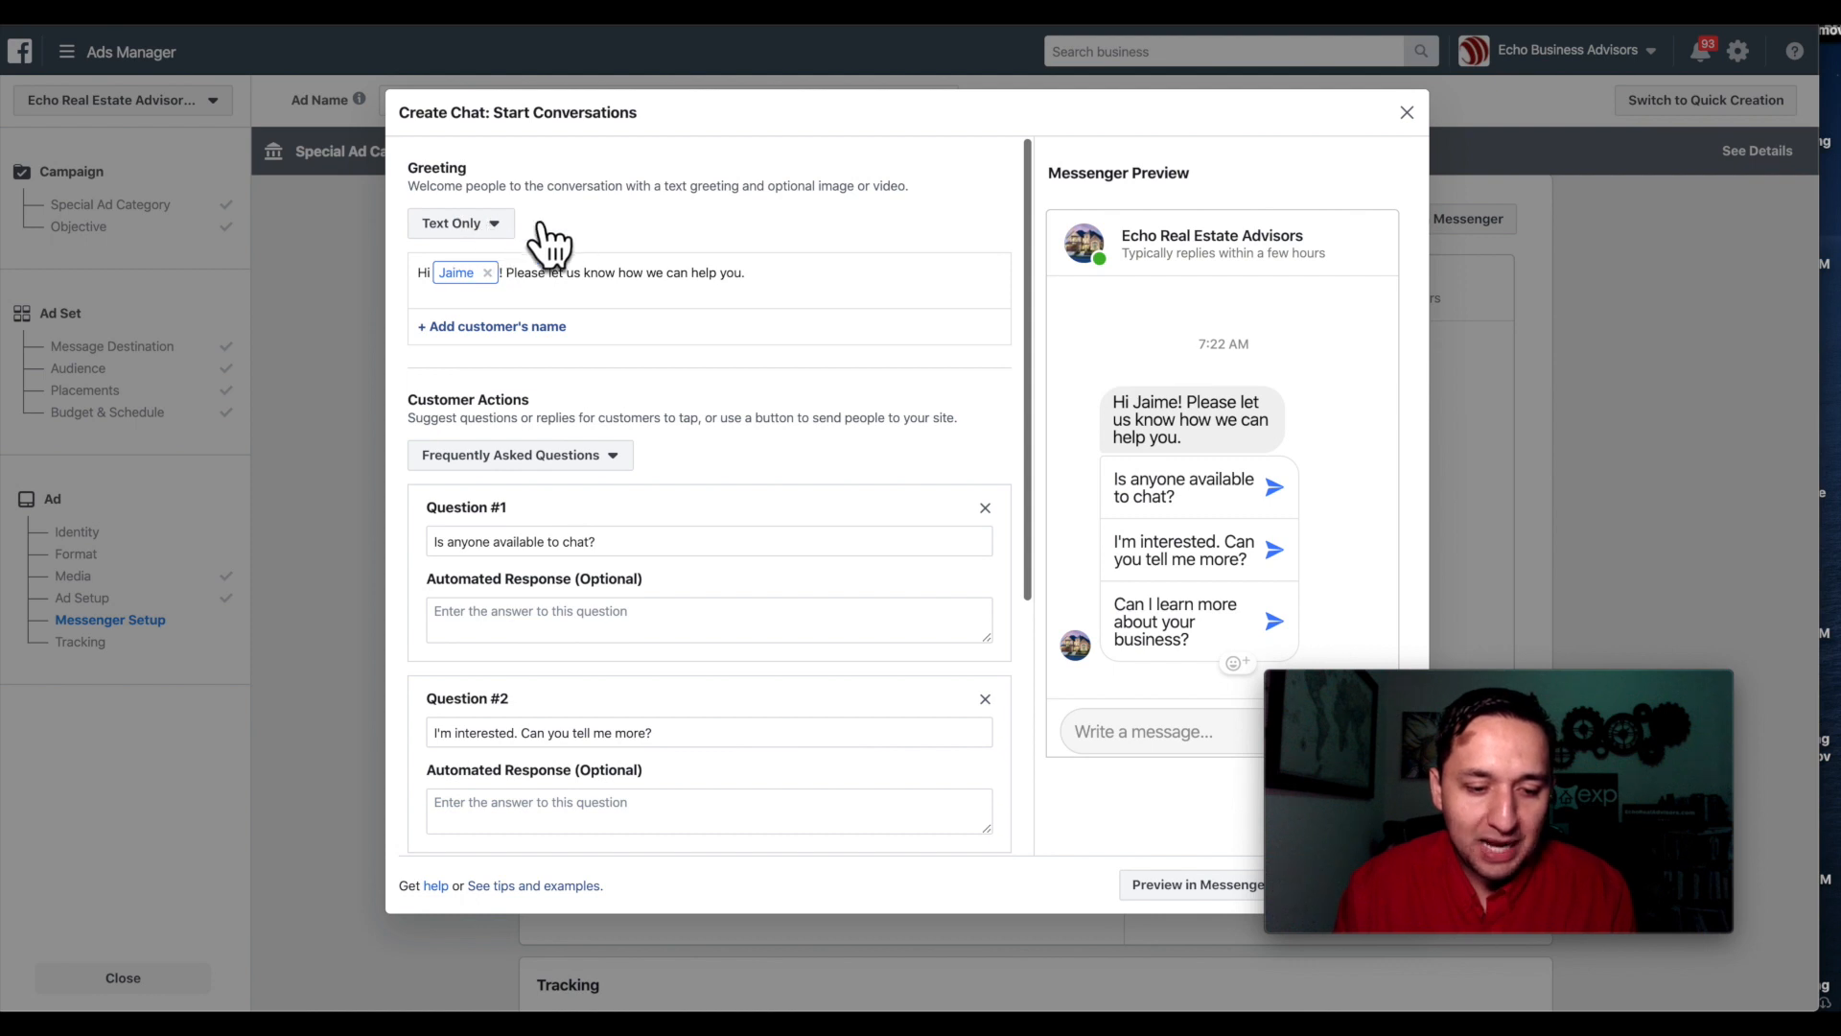
pyautogui.scroll(-1, 621, 235)
pyautogui.scroll(2, 623, 239)
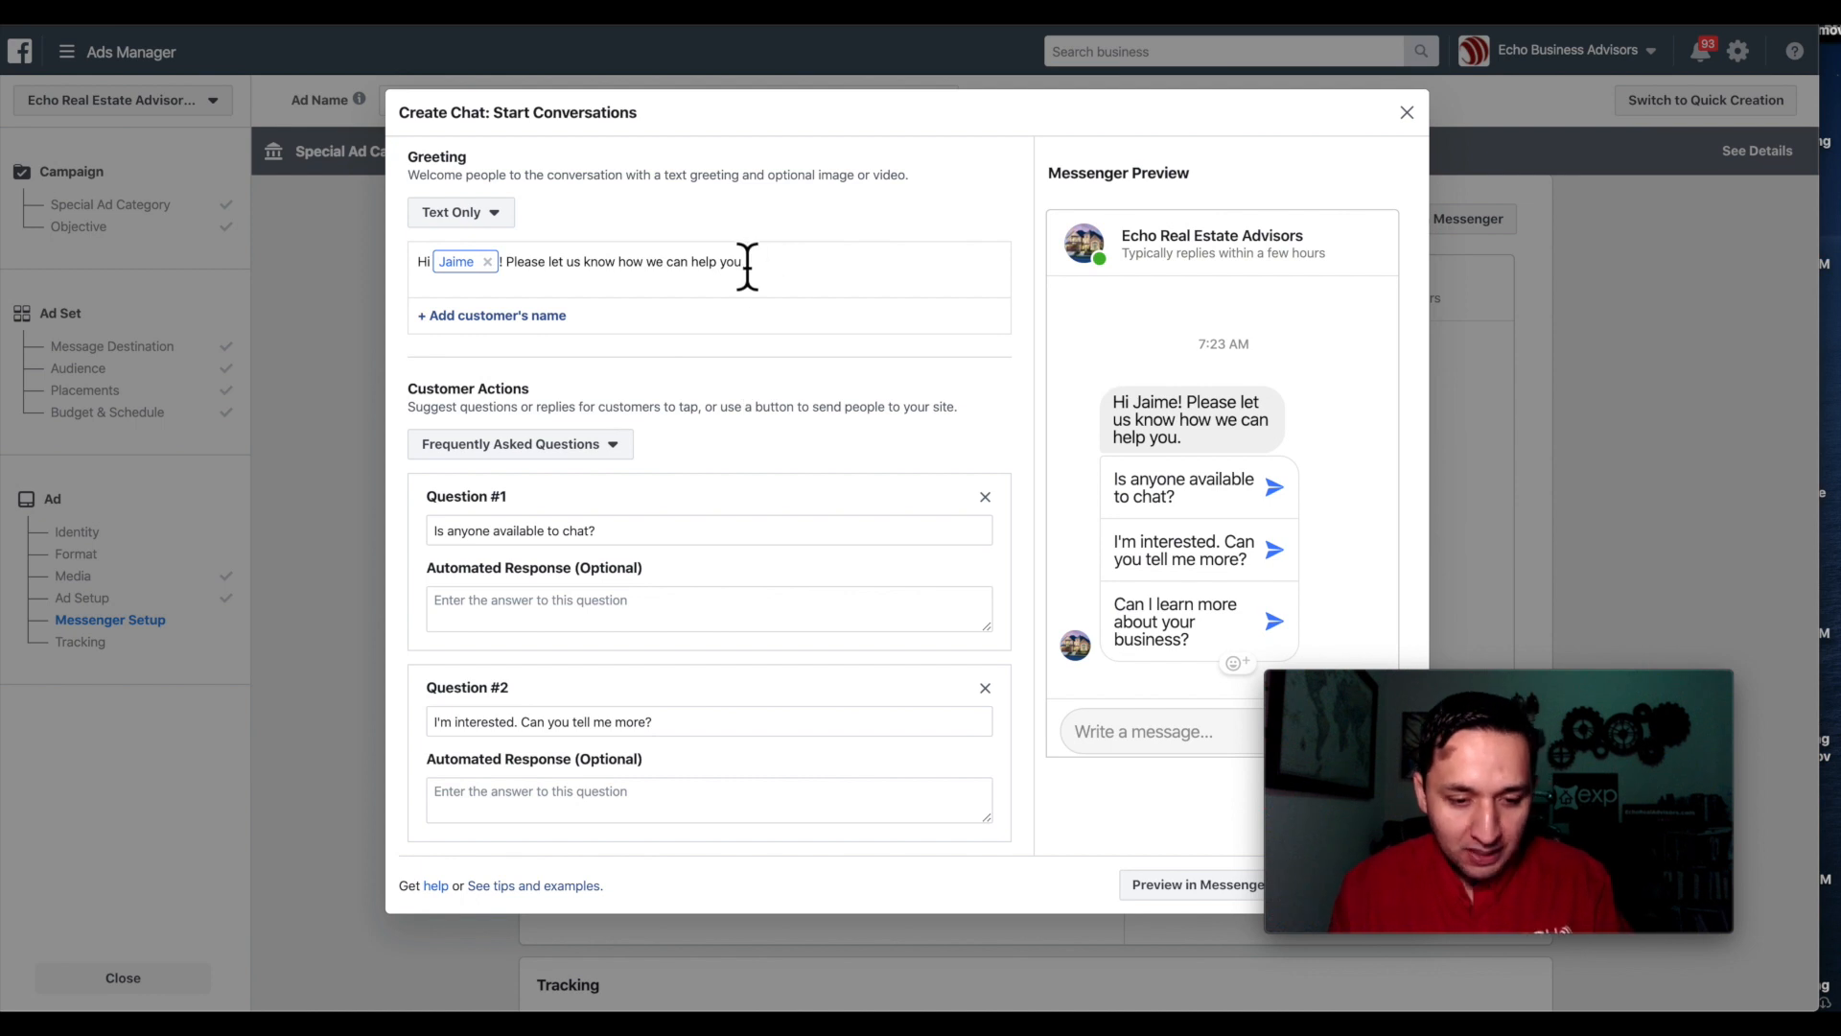
# Change the greeting text to 'What price range are you looking for?'.
pyautogui.moveTo(753, 268); pyautogui.dragTo(520, 271)
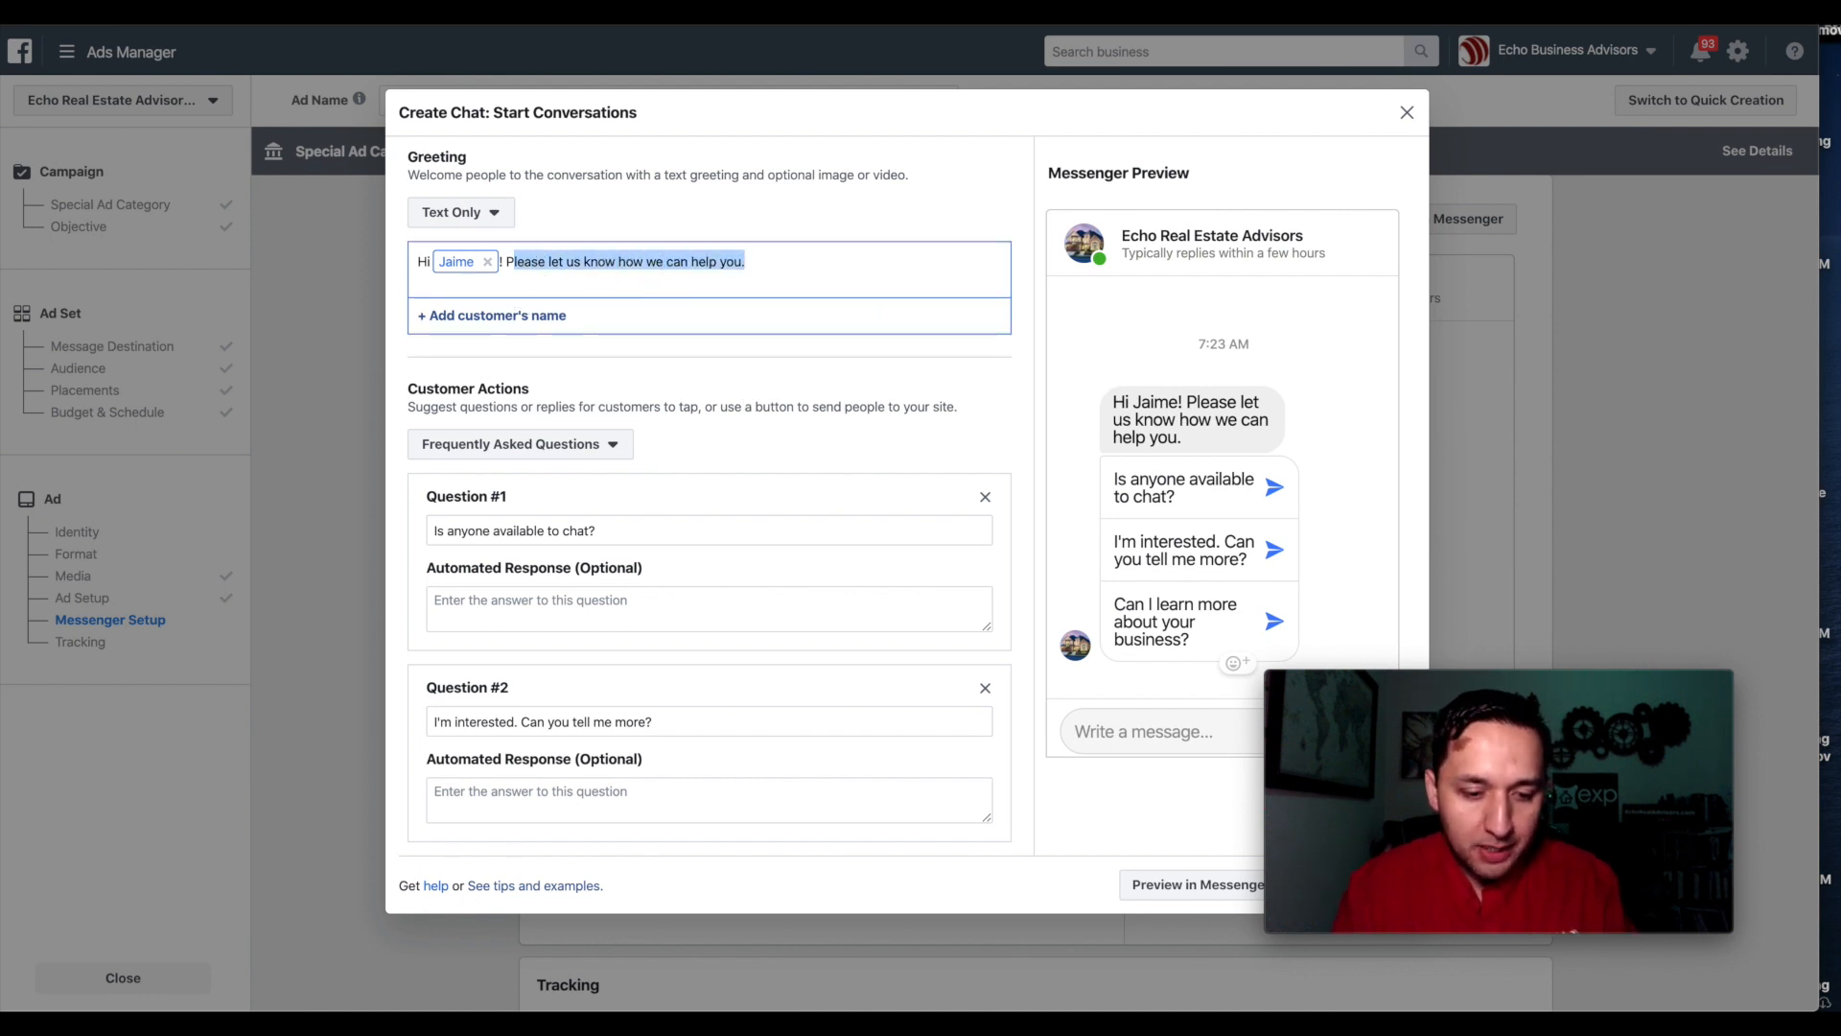
pyautogui.press('BackSpace')
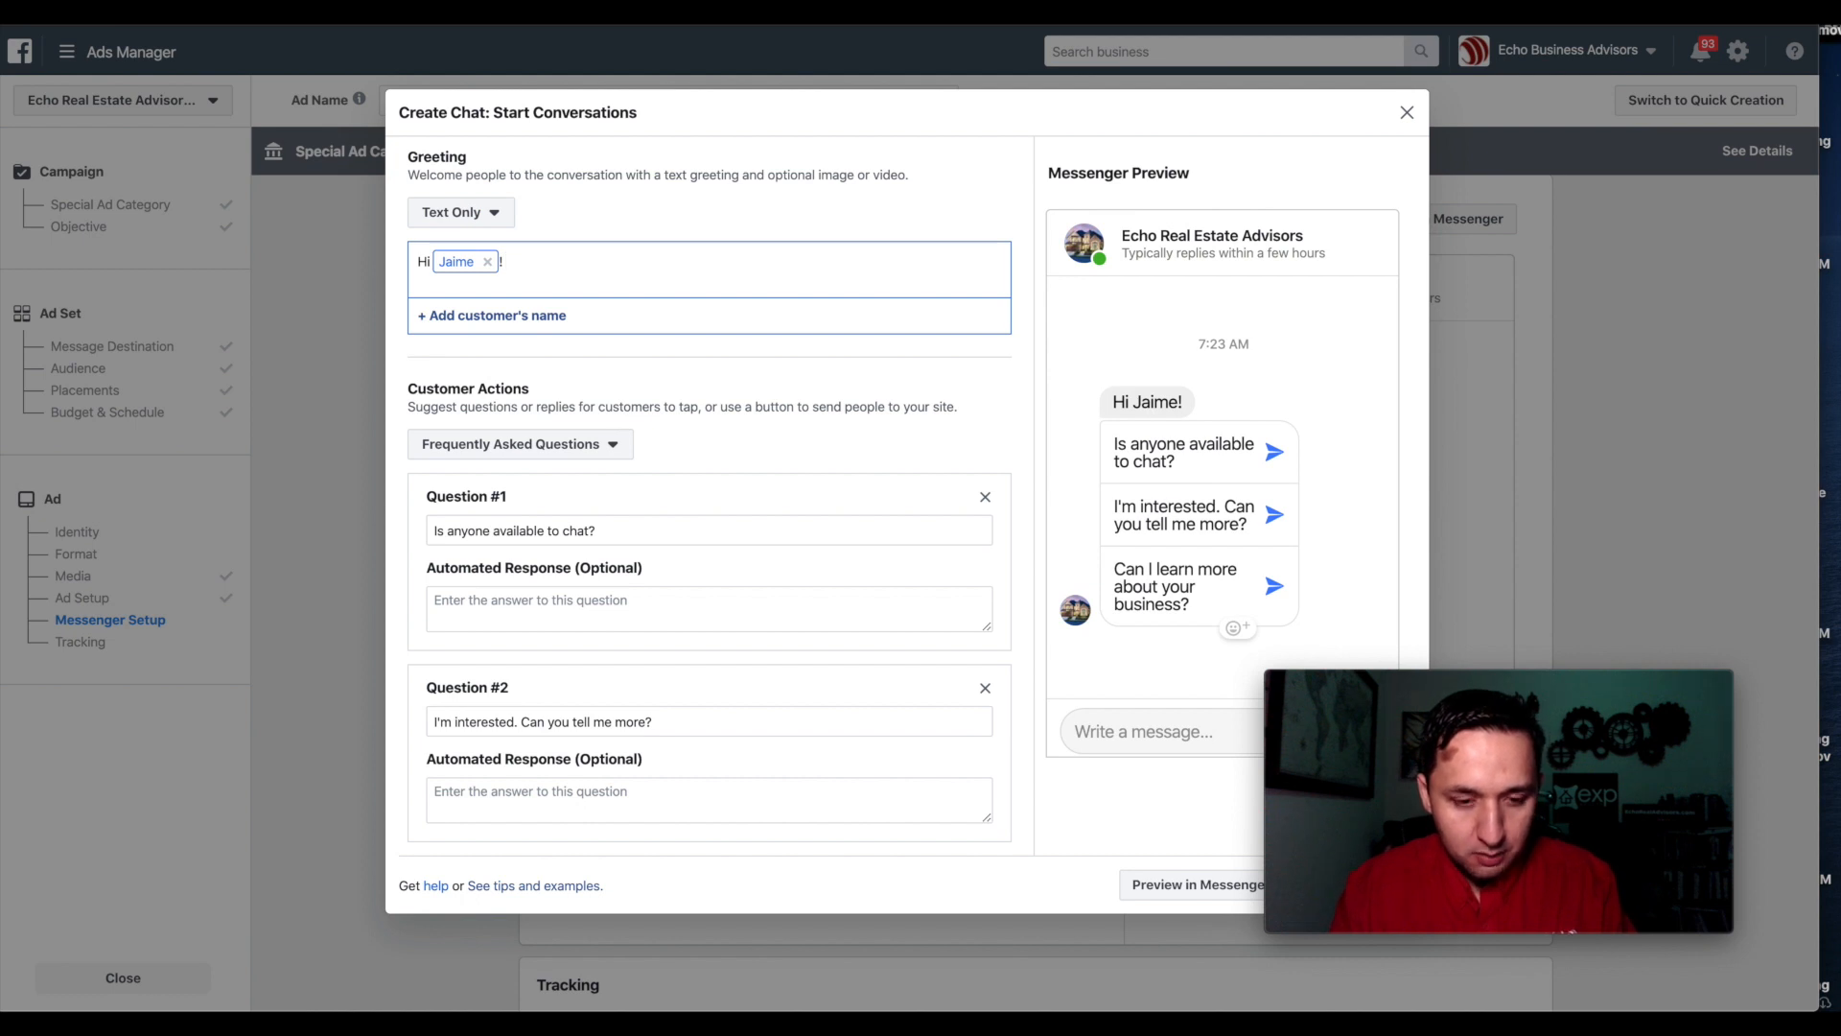
pyautogui.write('What price')
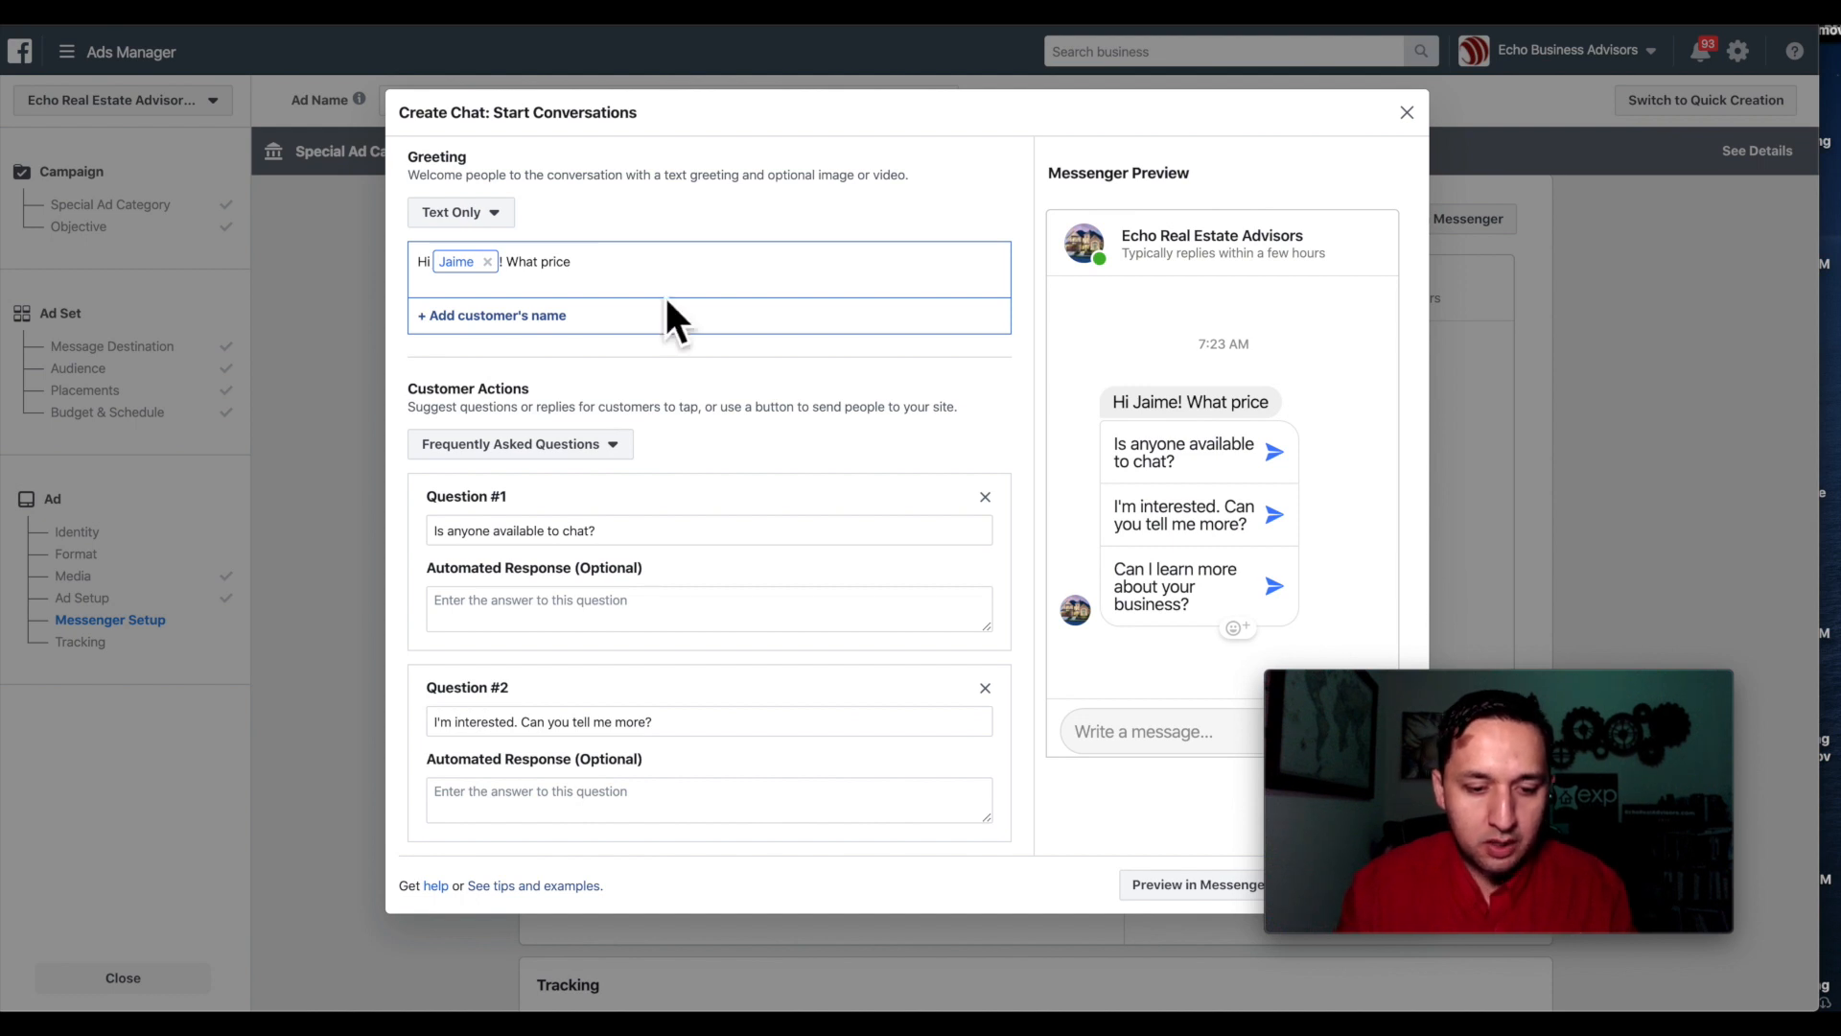
pyautogui.write(' range are you looking for?')
# Replace the three FAQ questions with $150,00-$250,000, $250,001-$400,000 and $400,001+.
pyautogui.tripleClick(585, 531)
pyautogui.write('$150,00-$250,000')
pyautogui.tripleClick(496, 724)
pyautogui.write('$250,000-$400,000')
pyautogui.scroll(-3, 709, 576)
pyautogui.tripleClick(494, 679)
pyautogui.write('$401')
pyautogui.press('BackSpace')
pyautogui.write('0,000-$')
pyautogui.click(493, 487)
pyautogui.press('BackSpace')
pyautogui.write('1')
pyautogui.scroll(-1, 451, 316)
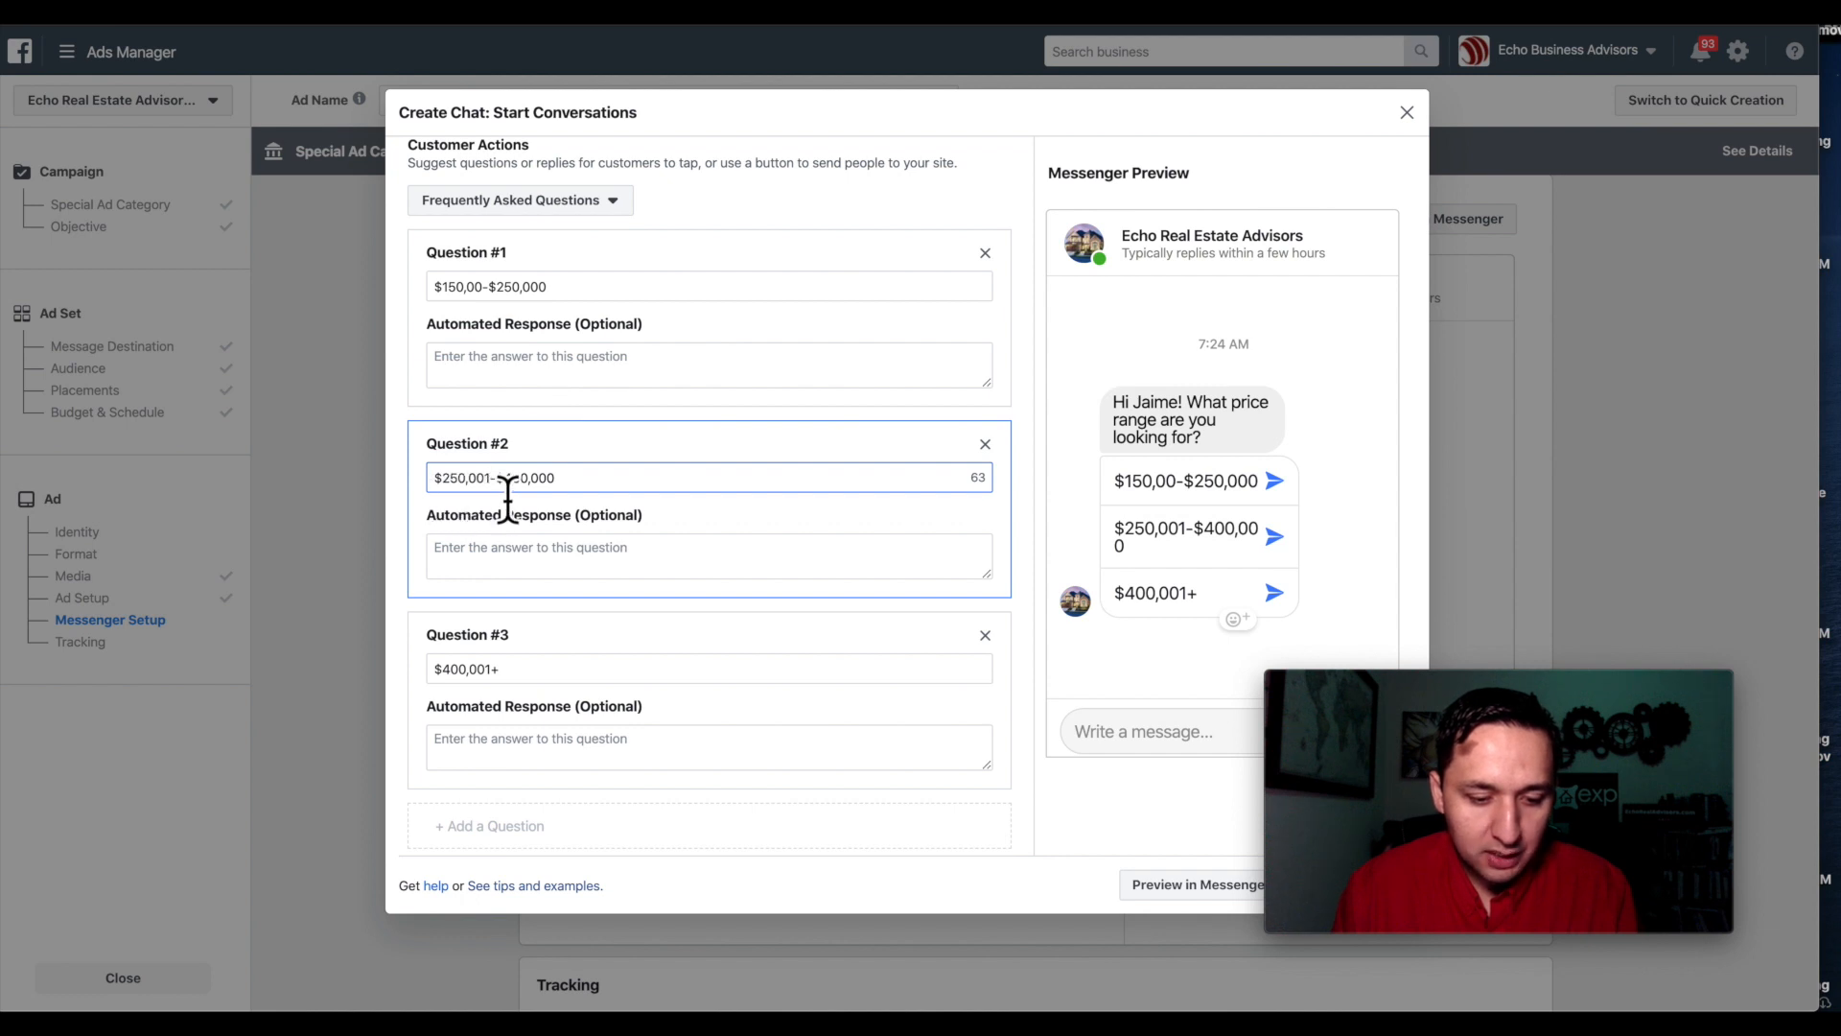
pyautogui.click(507, 689)
pyautogui.scroll(-2, 507, 688)
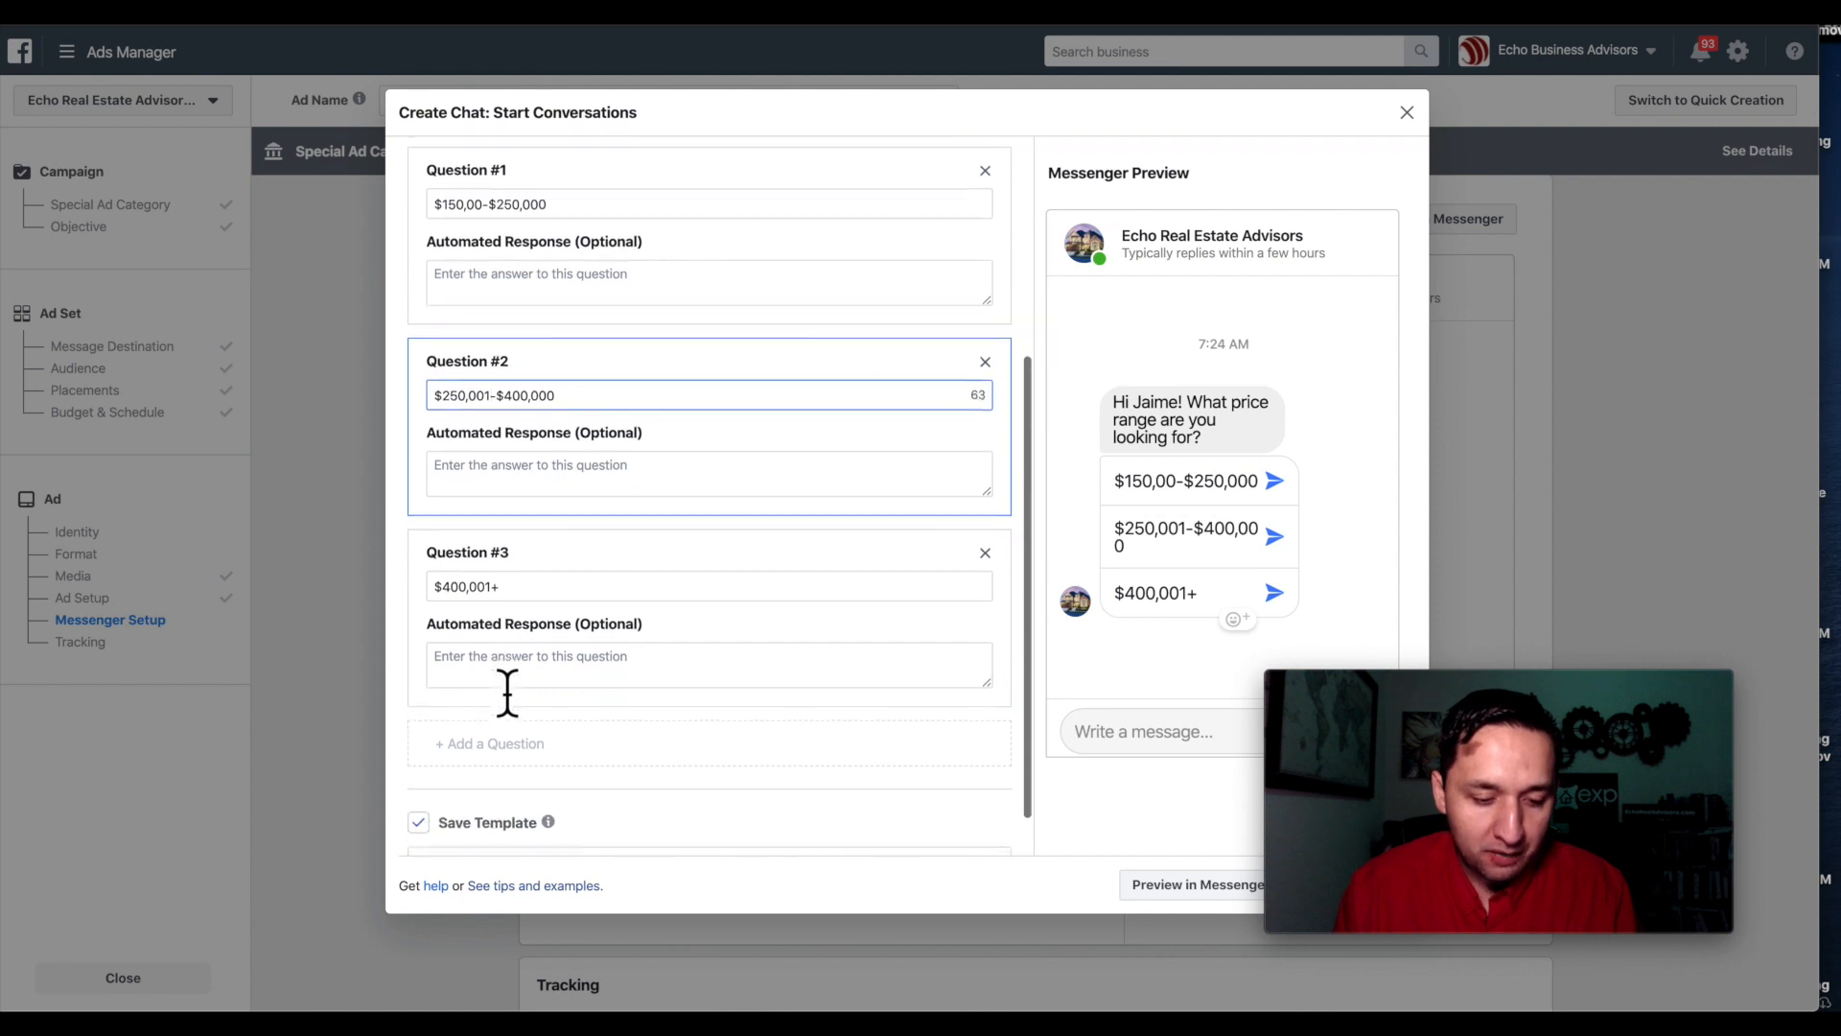
pyautogui.click(502, 315)
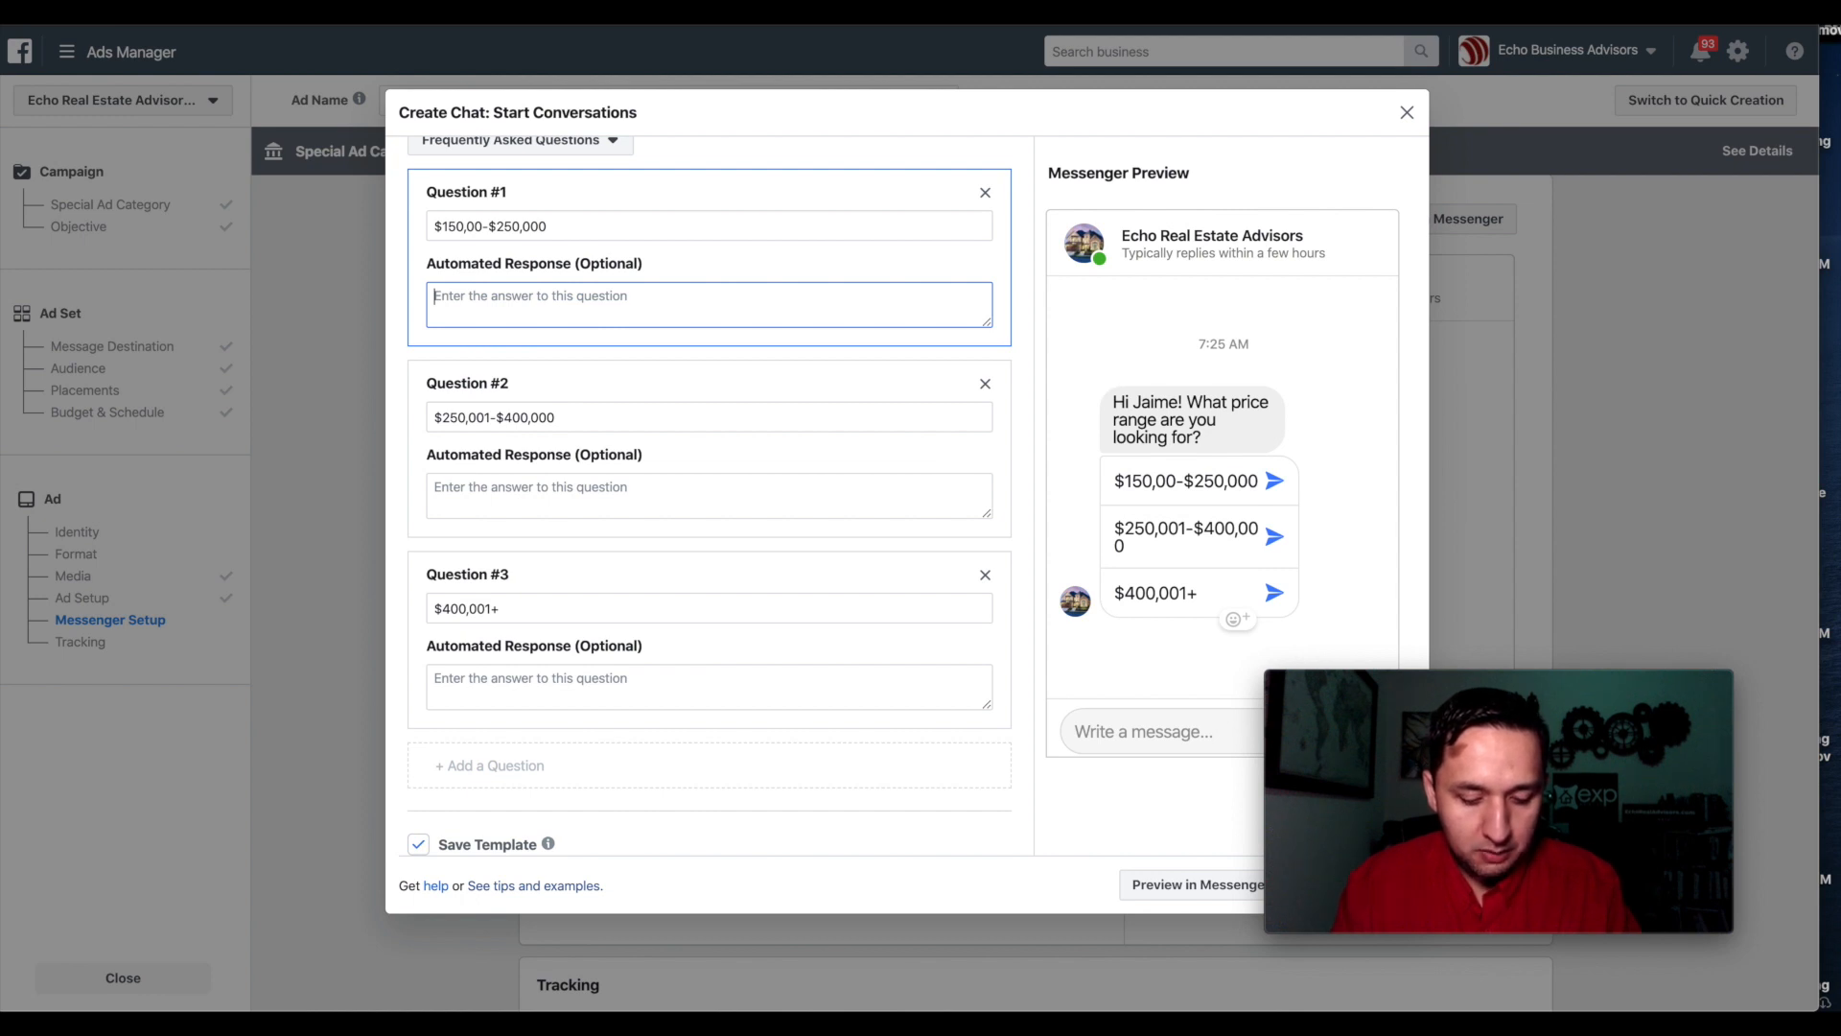
# Paste the reply "Perfect, I'll send over the options immediately" into all three price questions' automated responses.
pyautogui.click(478, 326)
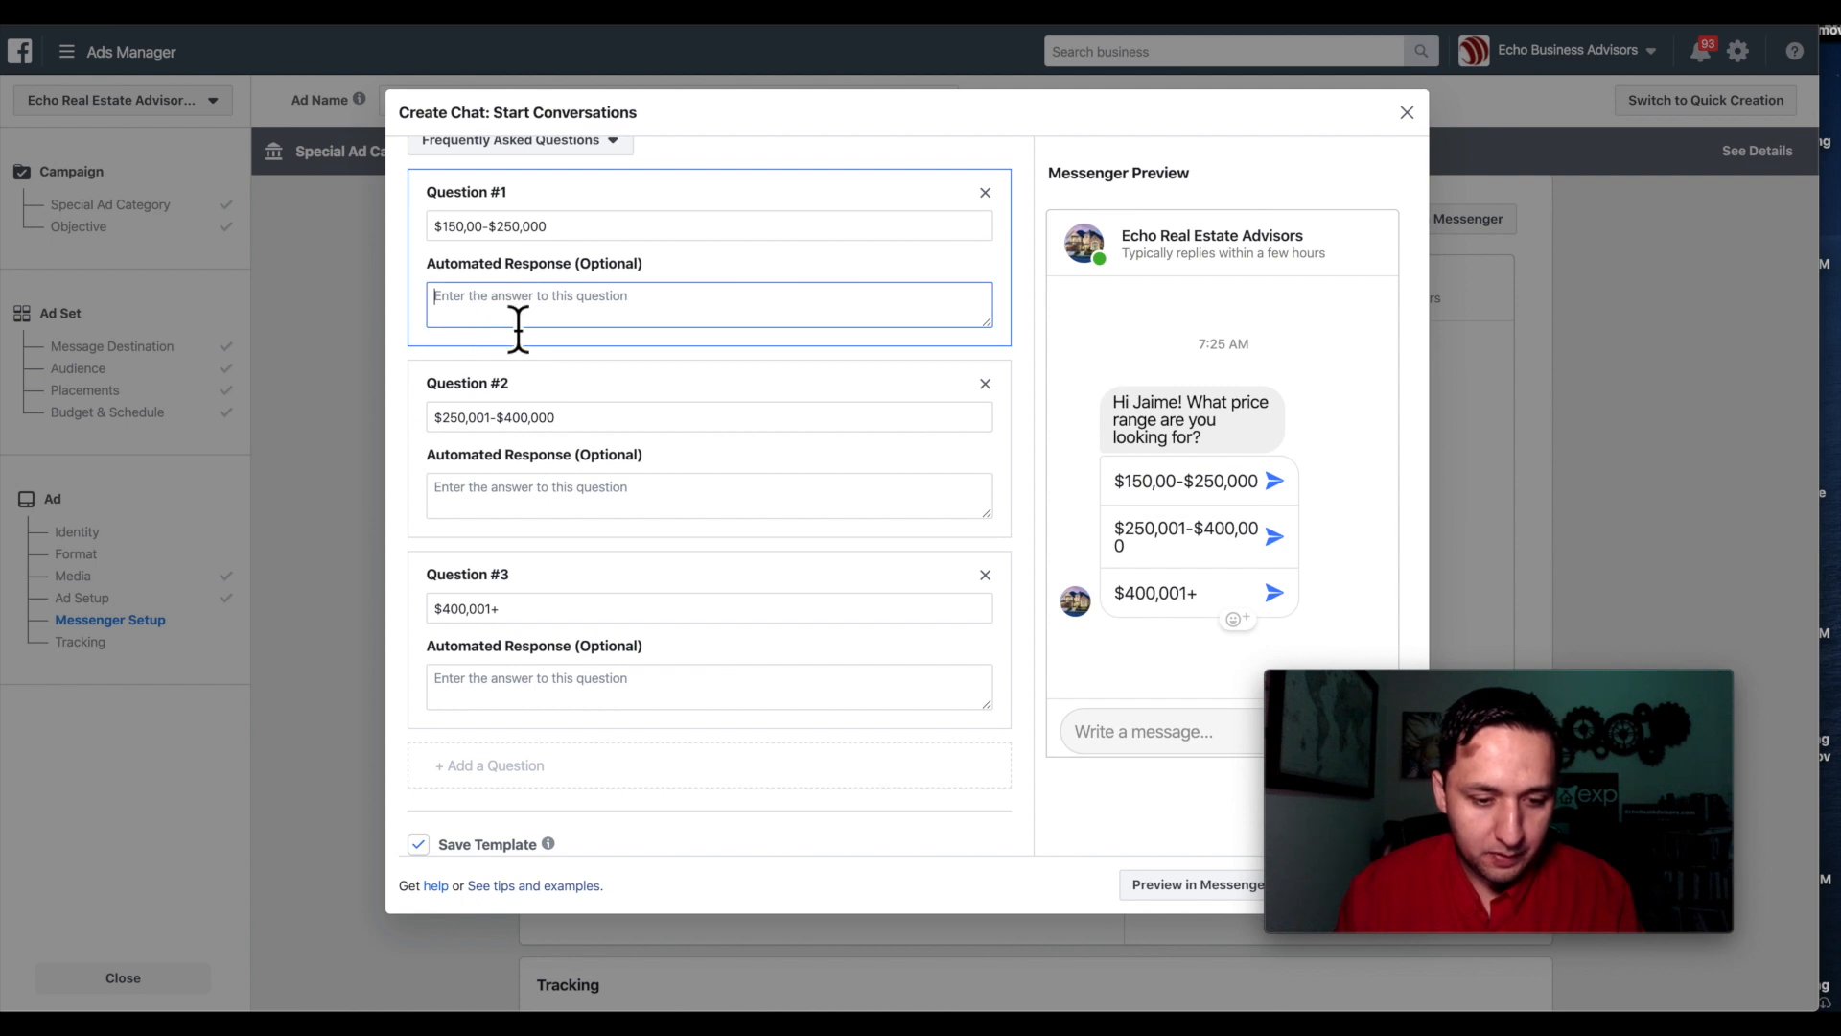
pyautogui.write("Perfecdt, I'll send over the options immediately")
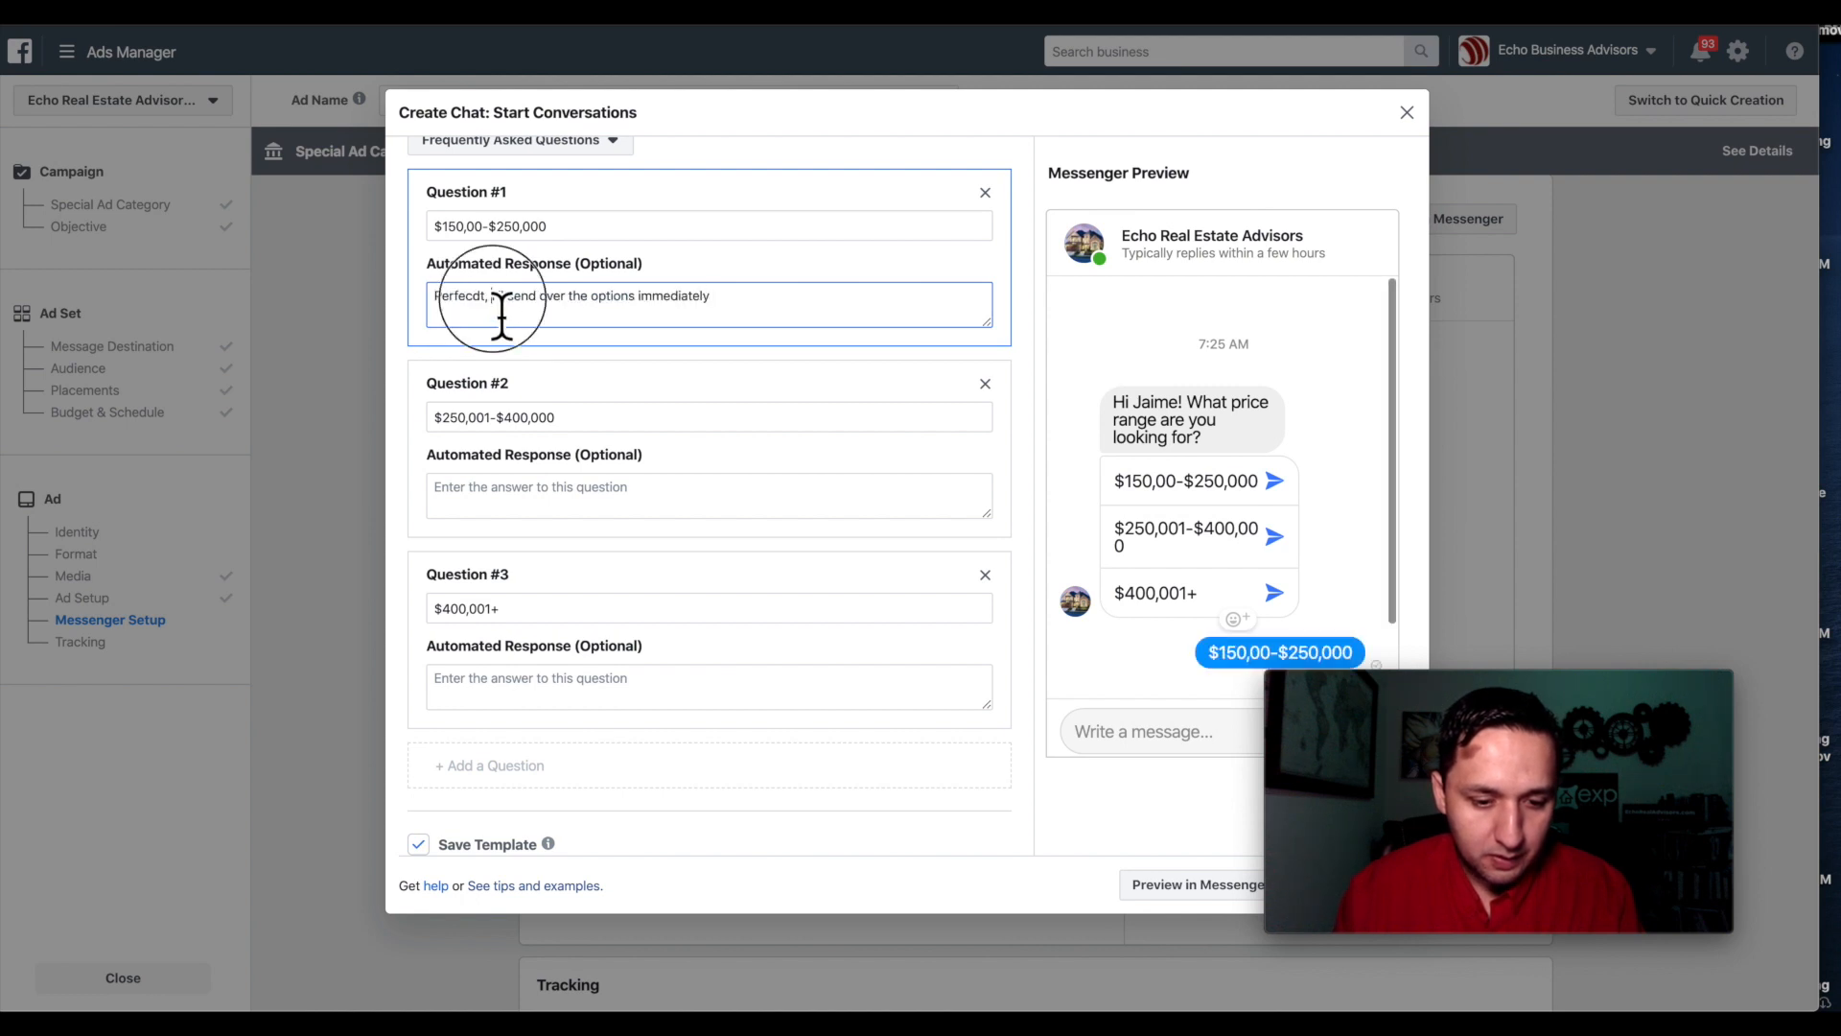
pyautogui.tripleClick(502, 316)
pyautogui.hotkey('ctrl', 'c')
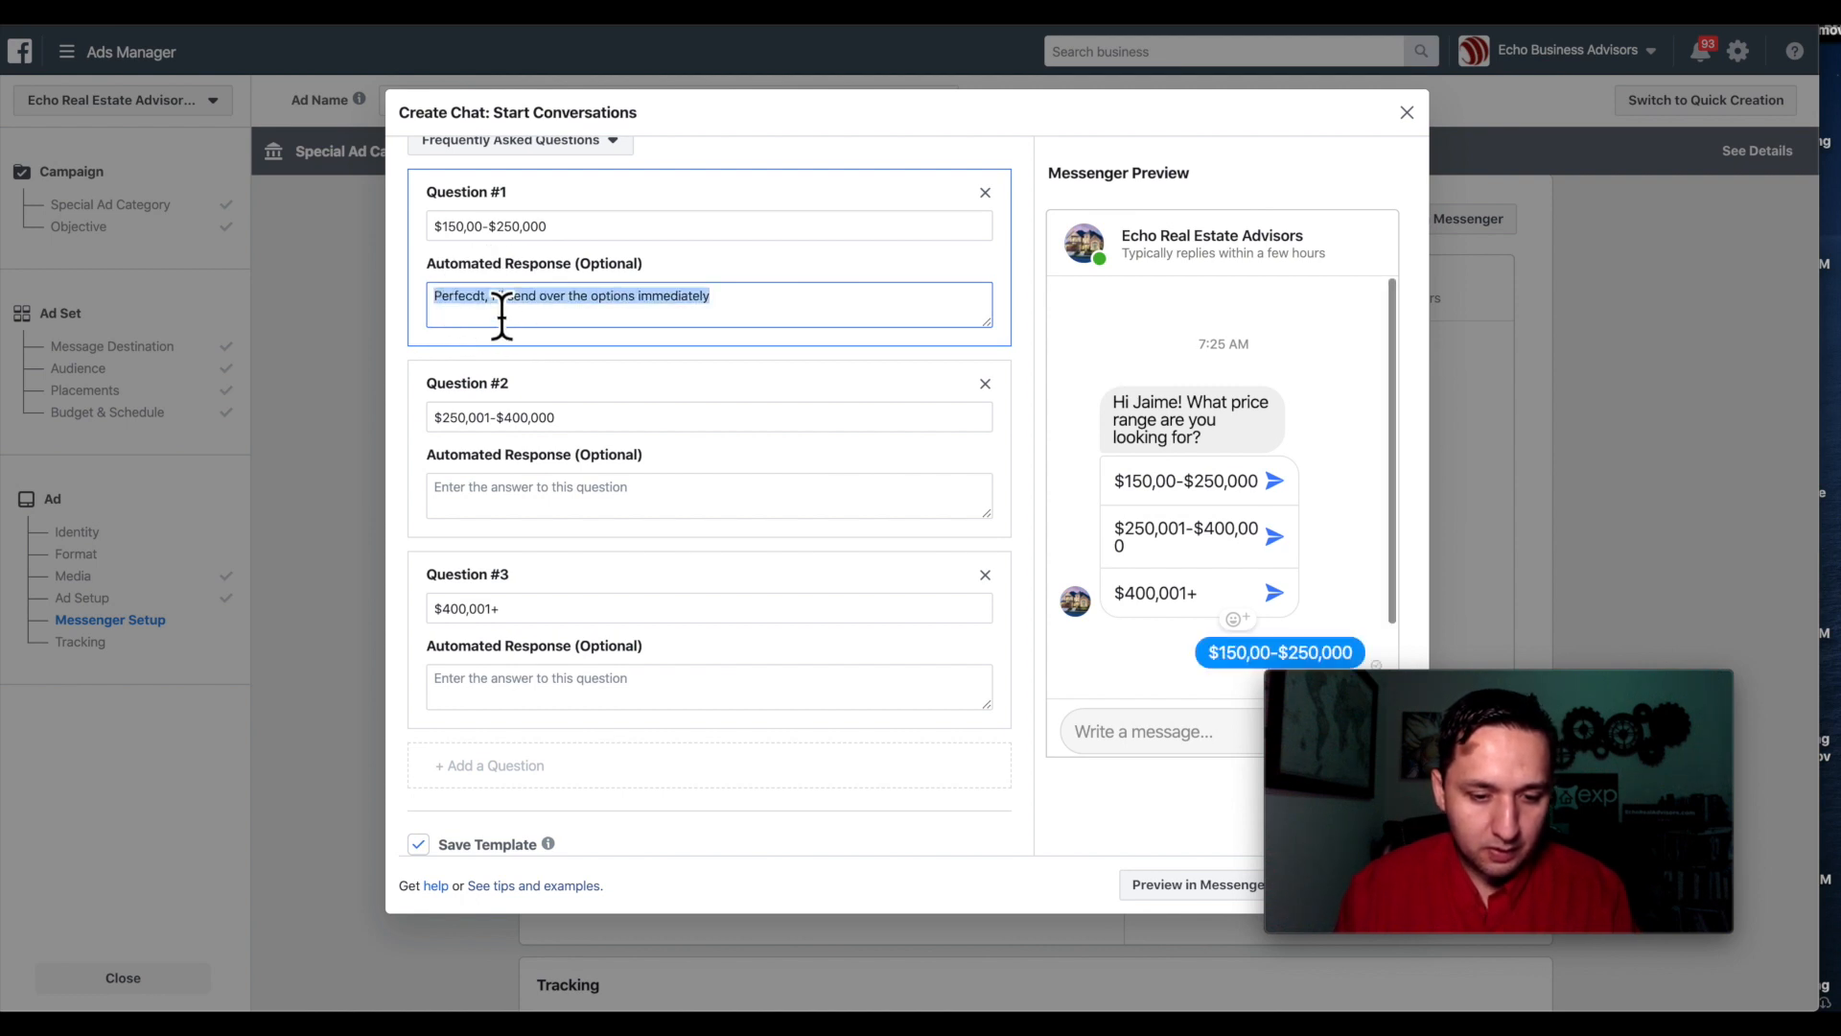
pyautogui.click(513, 503)
pyautogui.hotkey('ctrl', 'v')
pyautogui.click(466, 678)
pyautogui.hotkey('ctrl', 'v')
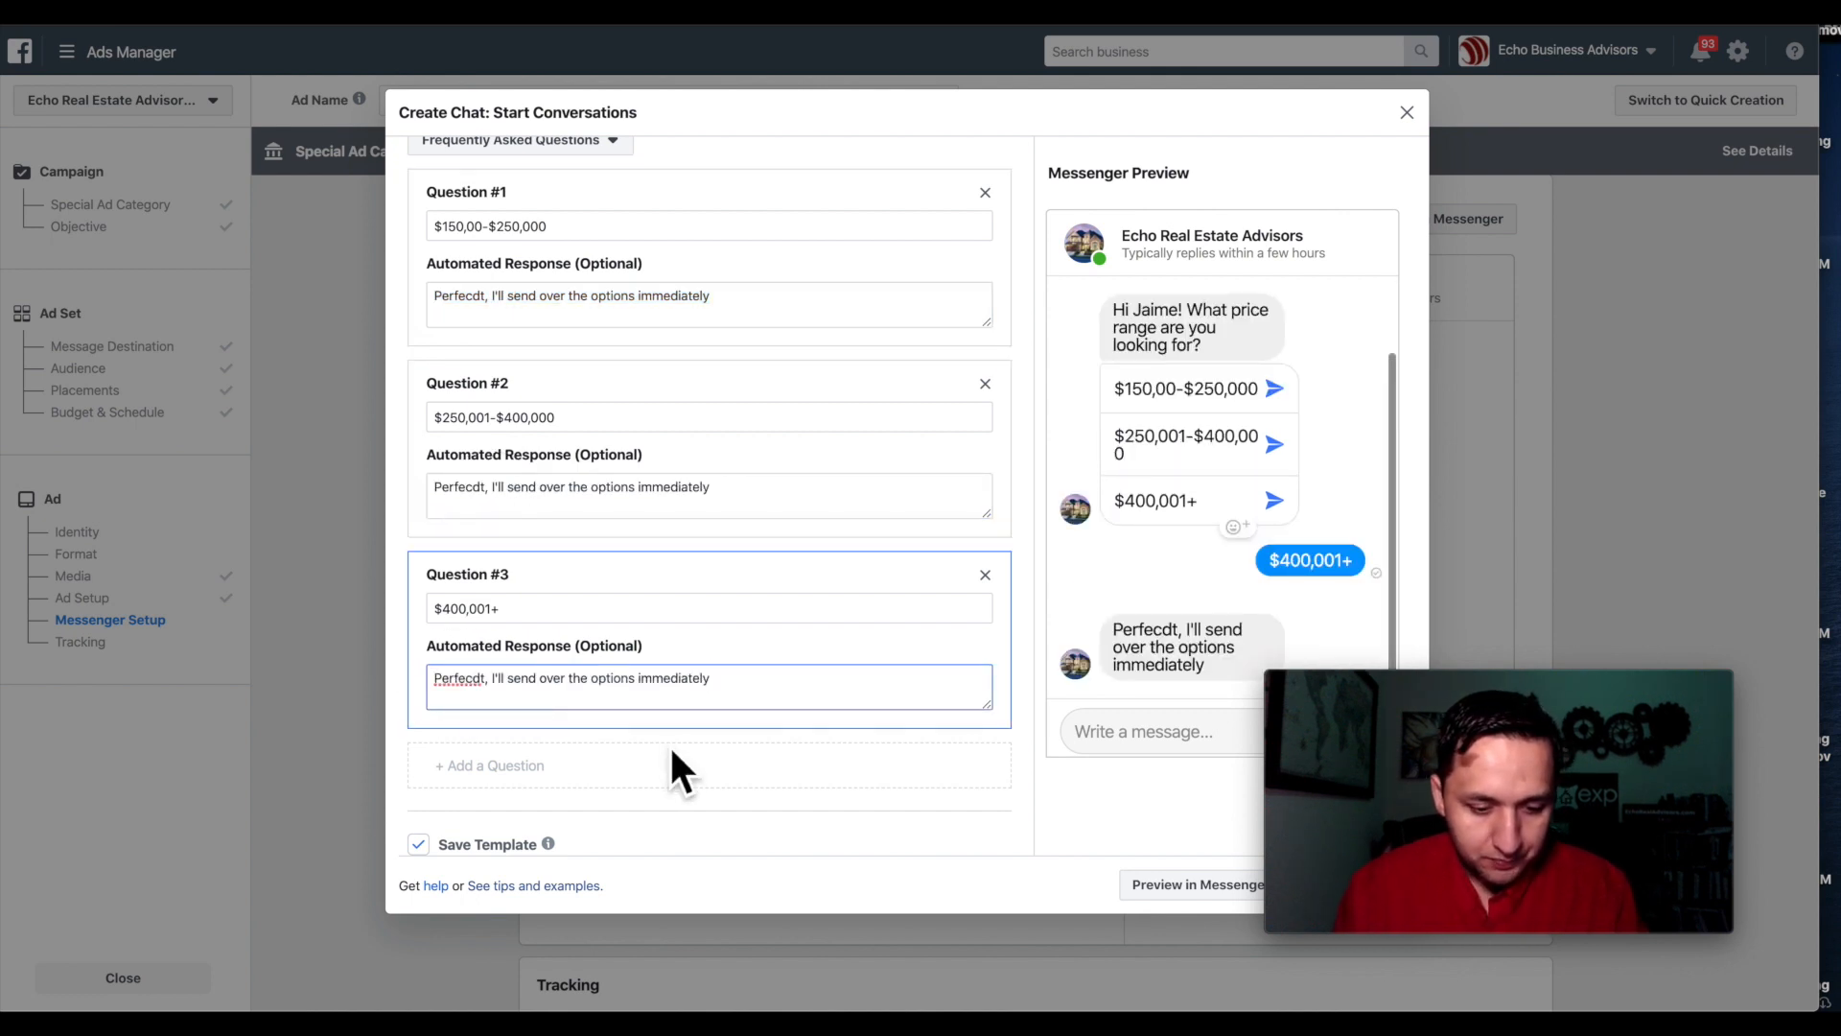
# Correct the 'Perfecdt' typo to 'Perfect' in the replies of Questions #3, #2 and #1.
pyautogui.scroll(-1, 669, 752)
pyautogui.click(482, 634)
pyautogui.press('BackSpace')
pyautogui.press('BackSpace')
pyautogui.write('t')
pyautogui.click(487, 444)
pyautogui.press('BackSpace')
pyautogui.press('BackSpace')
pyautogui.write('t')
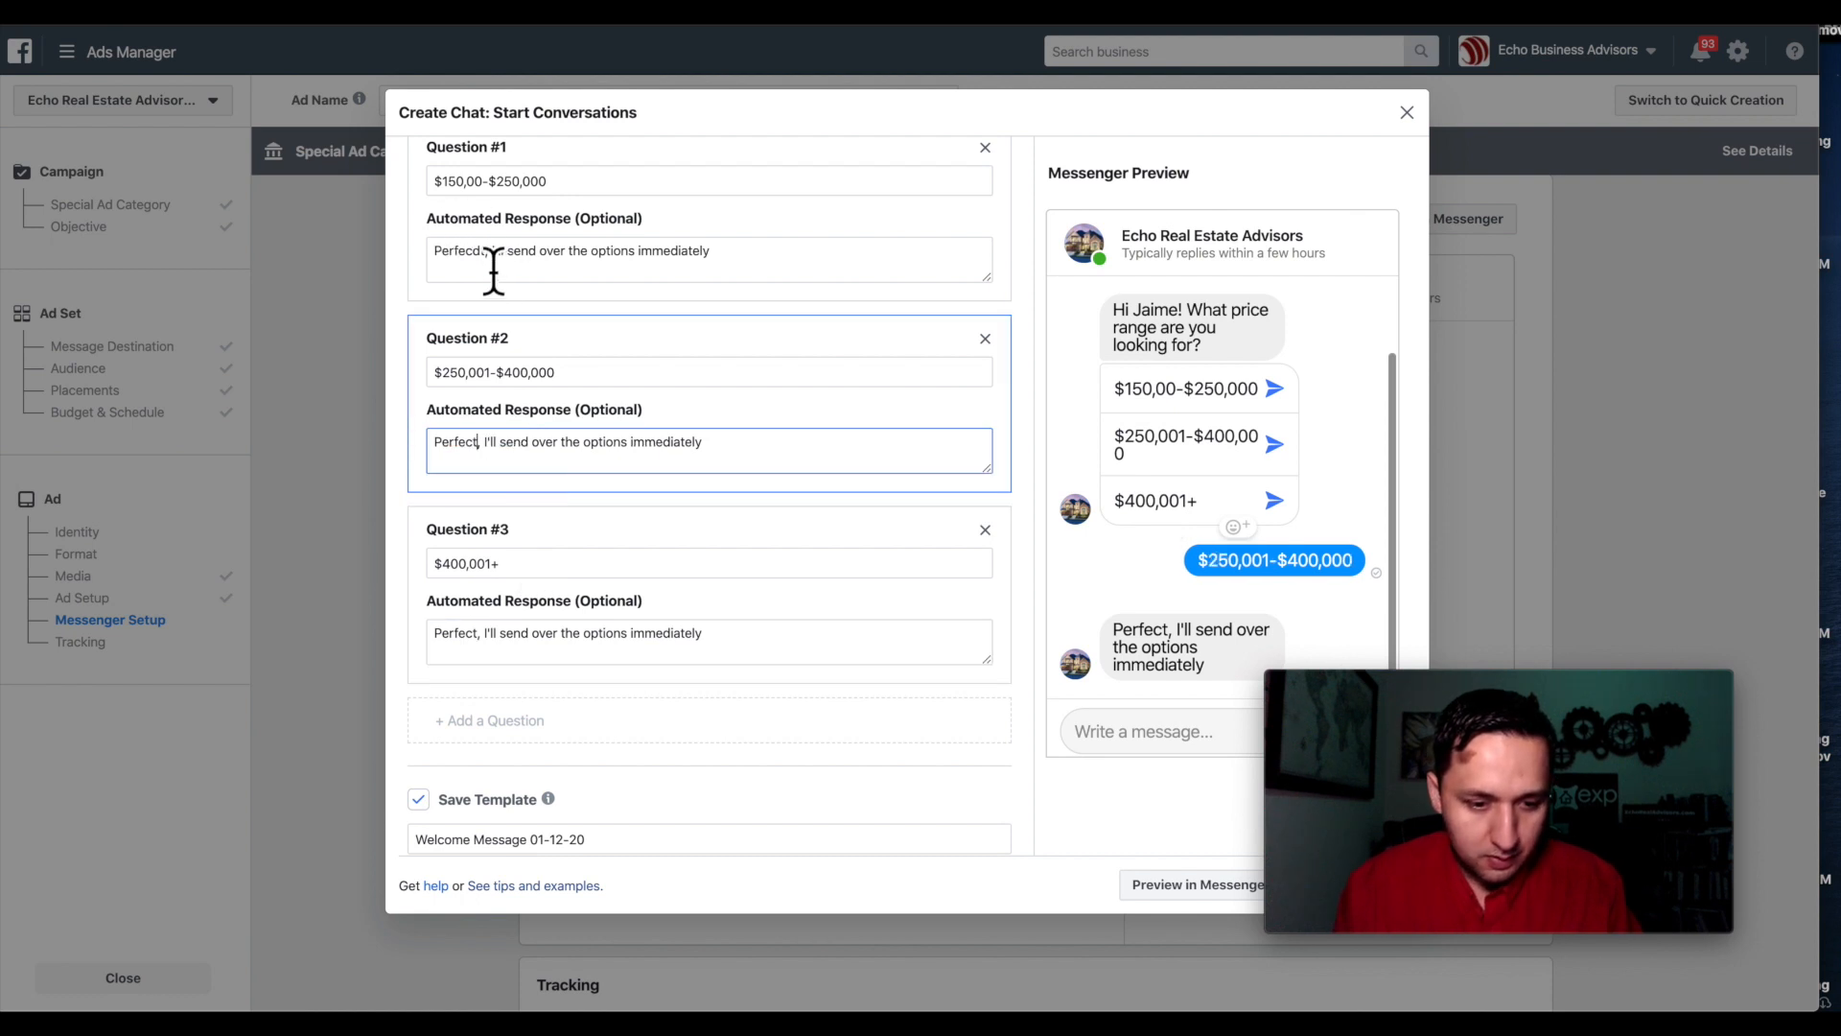
pyautogui.click(500, 263)
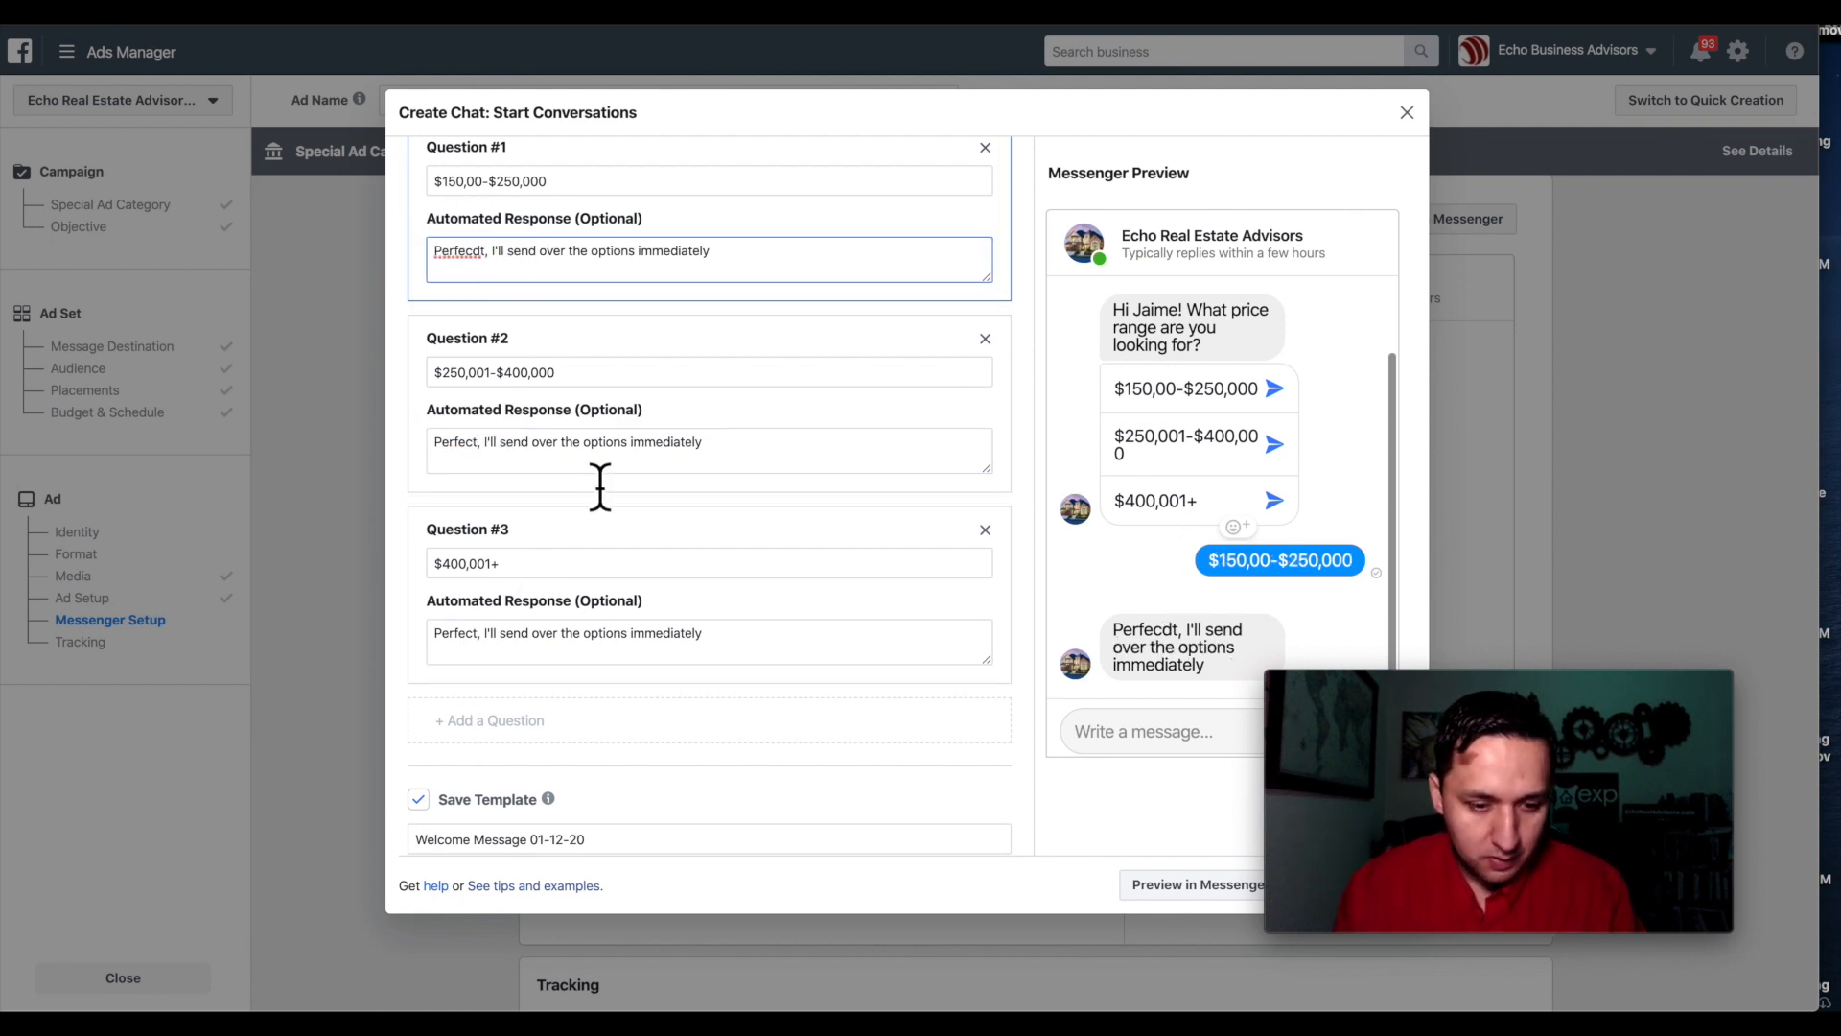
pyautogui.press('BackSpace')
pyautogui.press('BackSpace')
pyautogui.write('t')
pyautogui.scroll(-1, 600, 486)
# Rename the saved chat template to 'Price Range'.
pyautogui.click(567, 810)
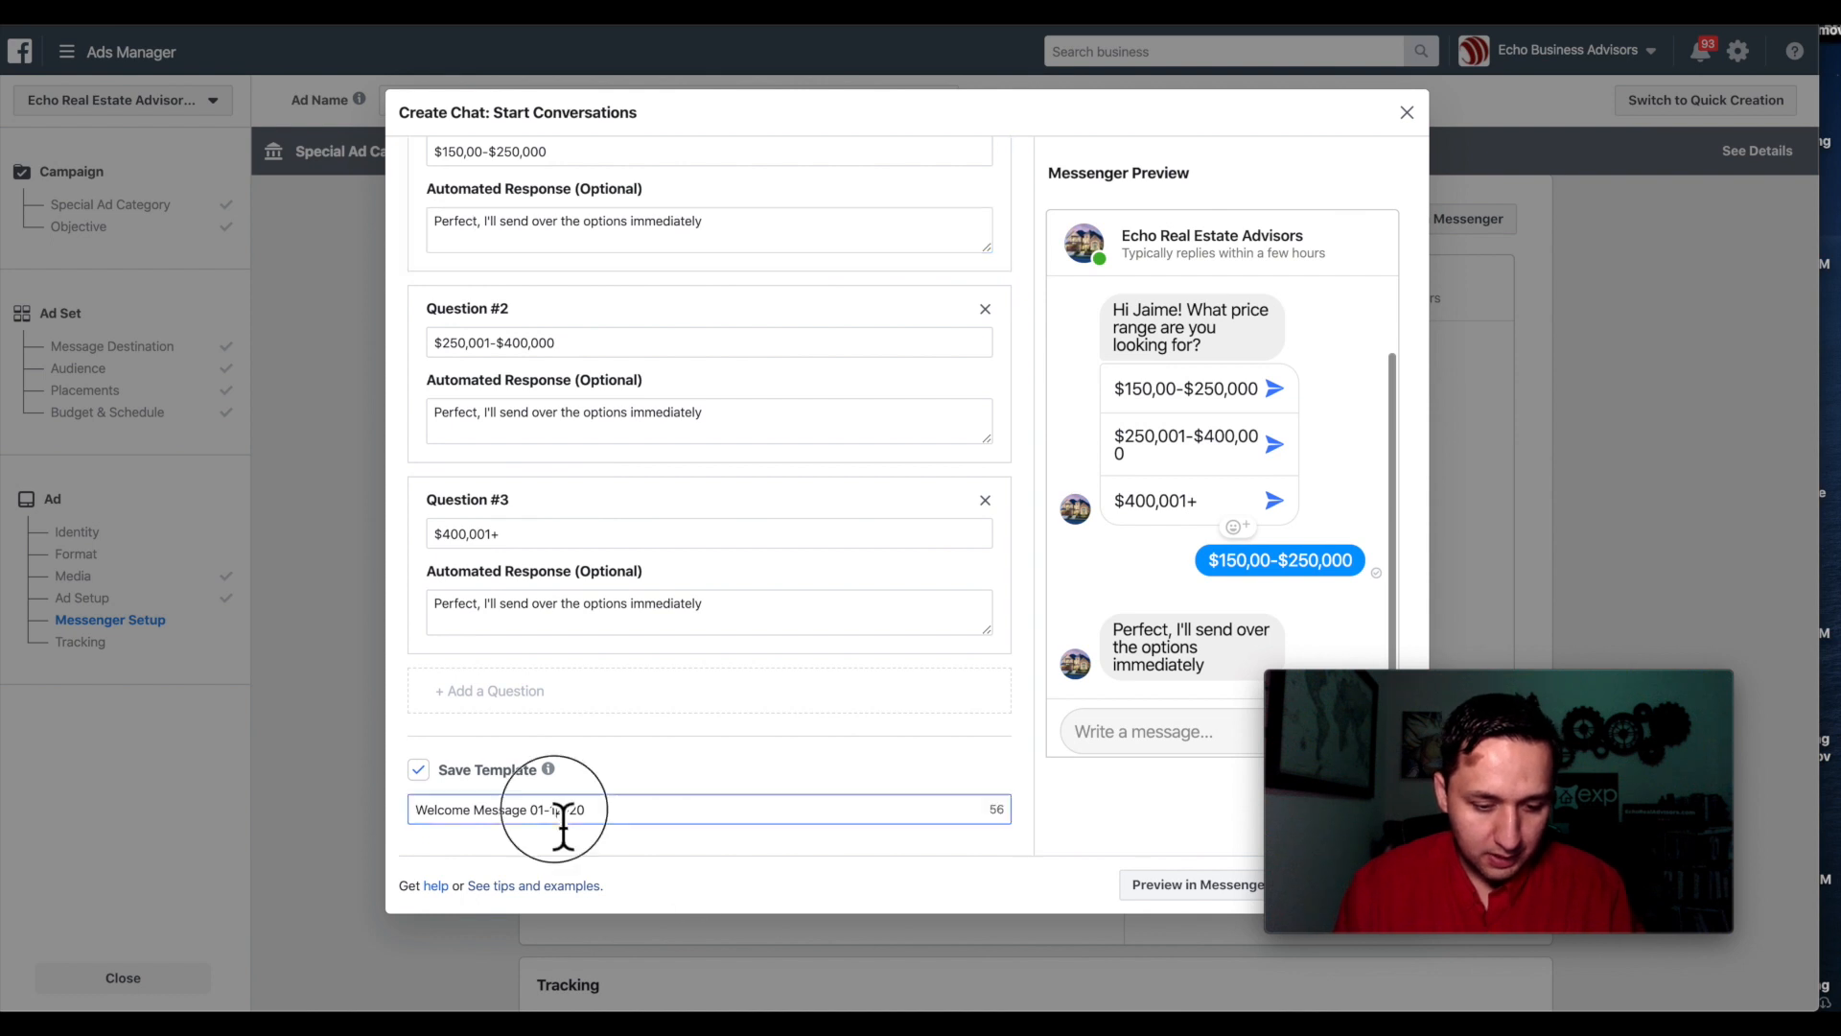
pyautogui.tripleClick(567, 810)
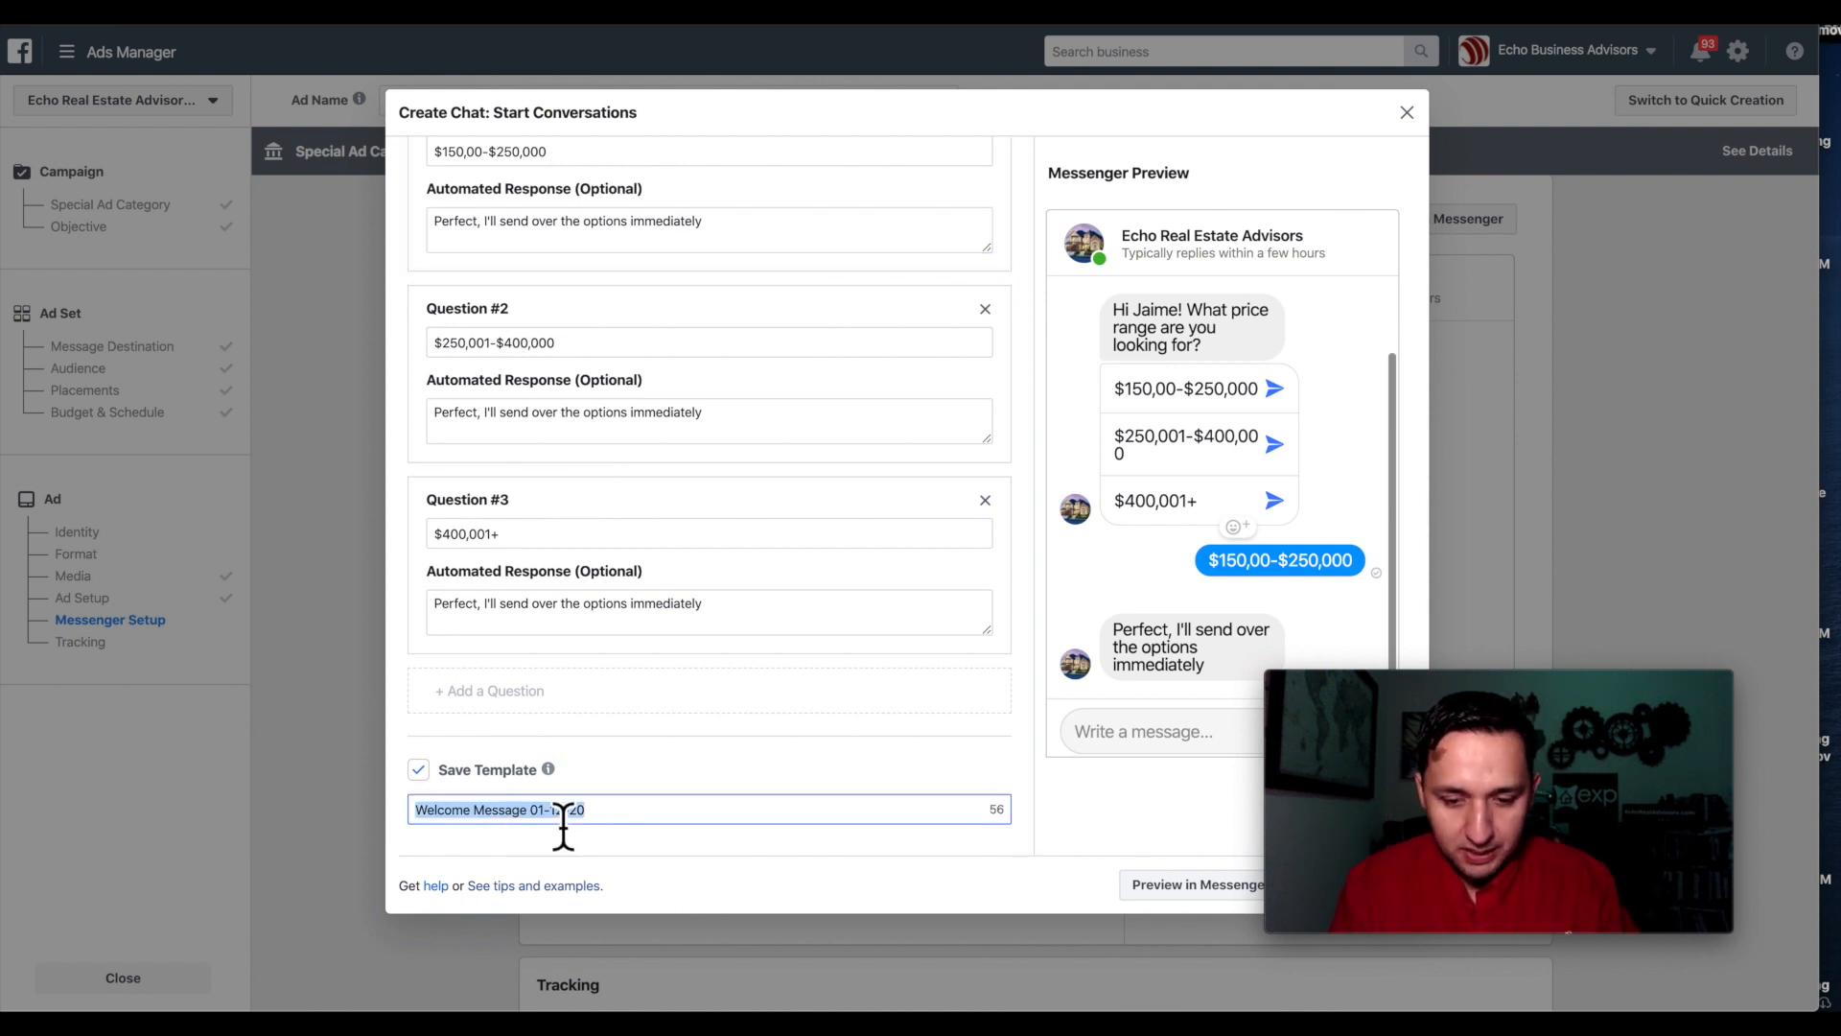
pyautogui.write('Price Range')
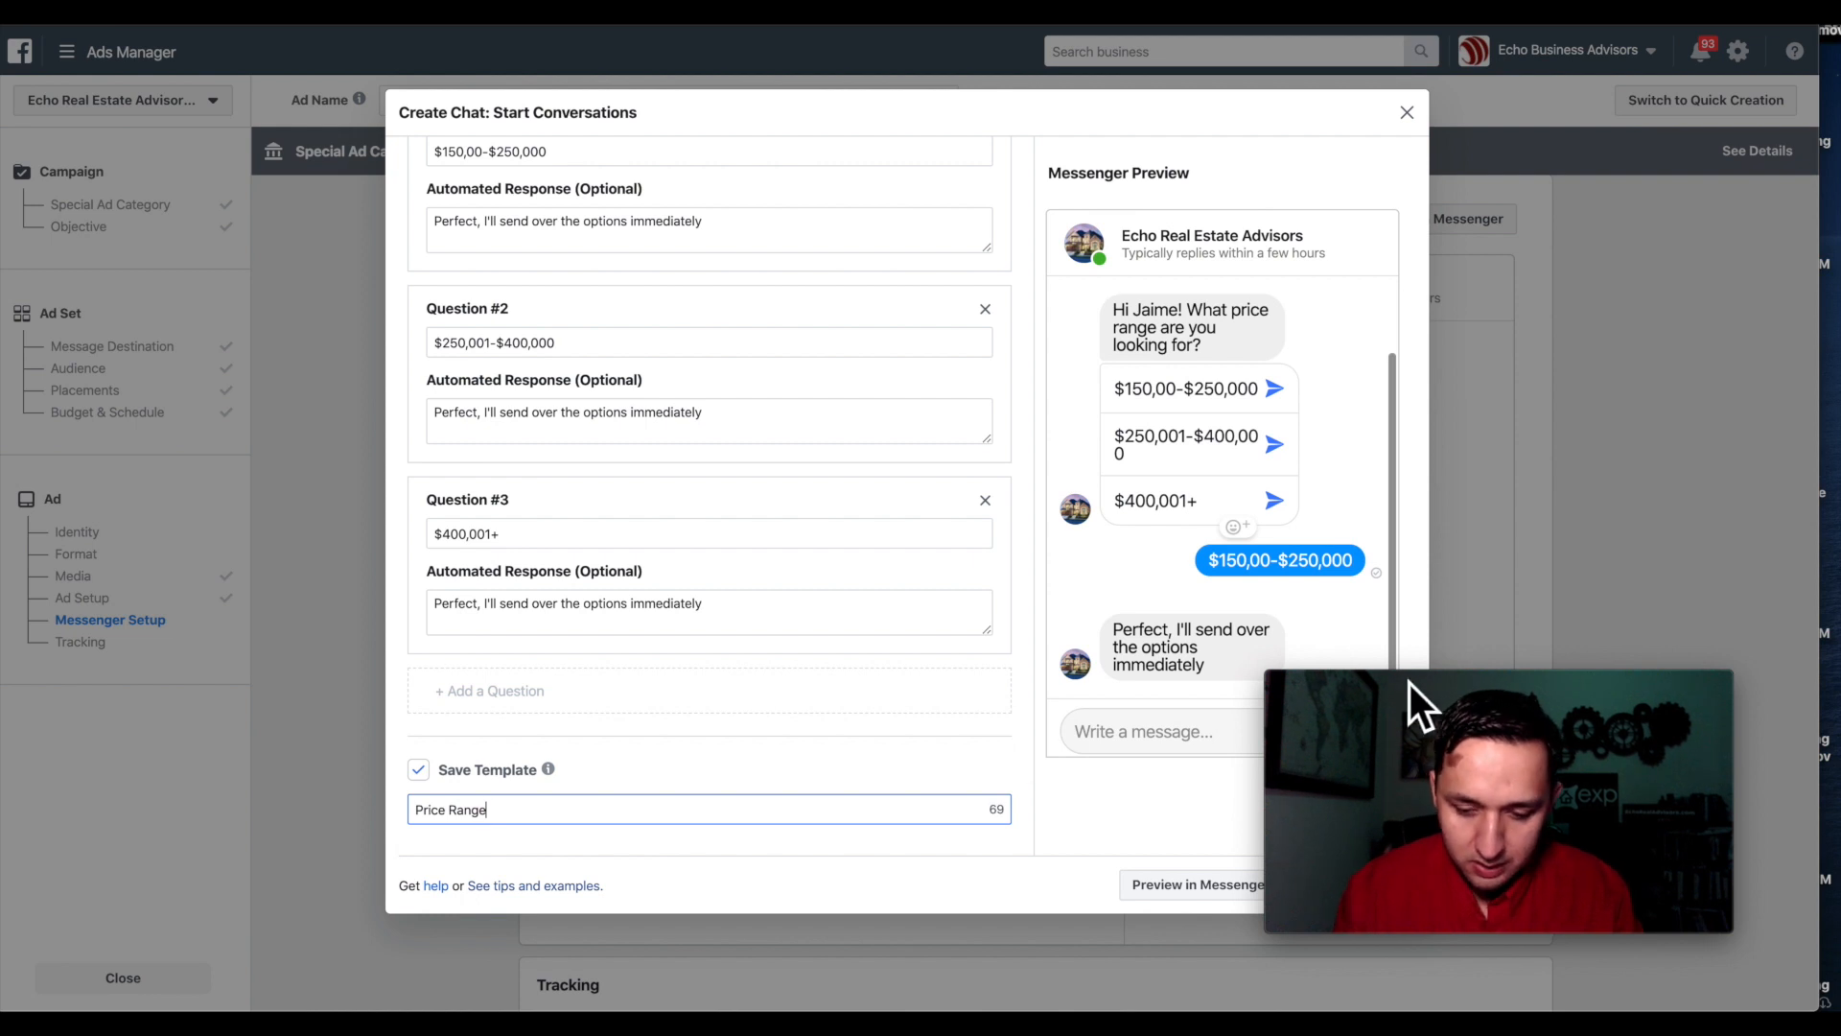
# Send a test preview of the chat to Messenger and dismiss the confirmation.
pyautogui.moveTo(1419, 682); pyautogui.dragTo(1455, 619)
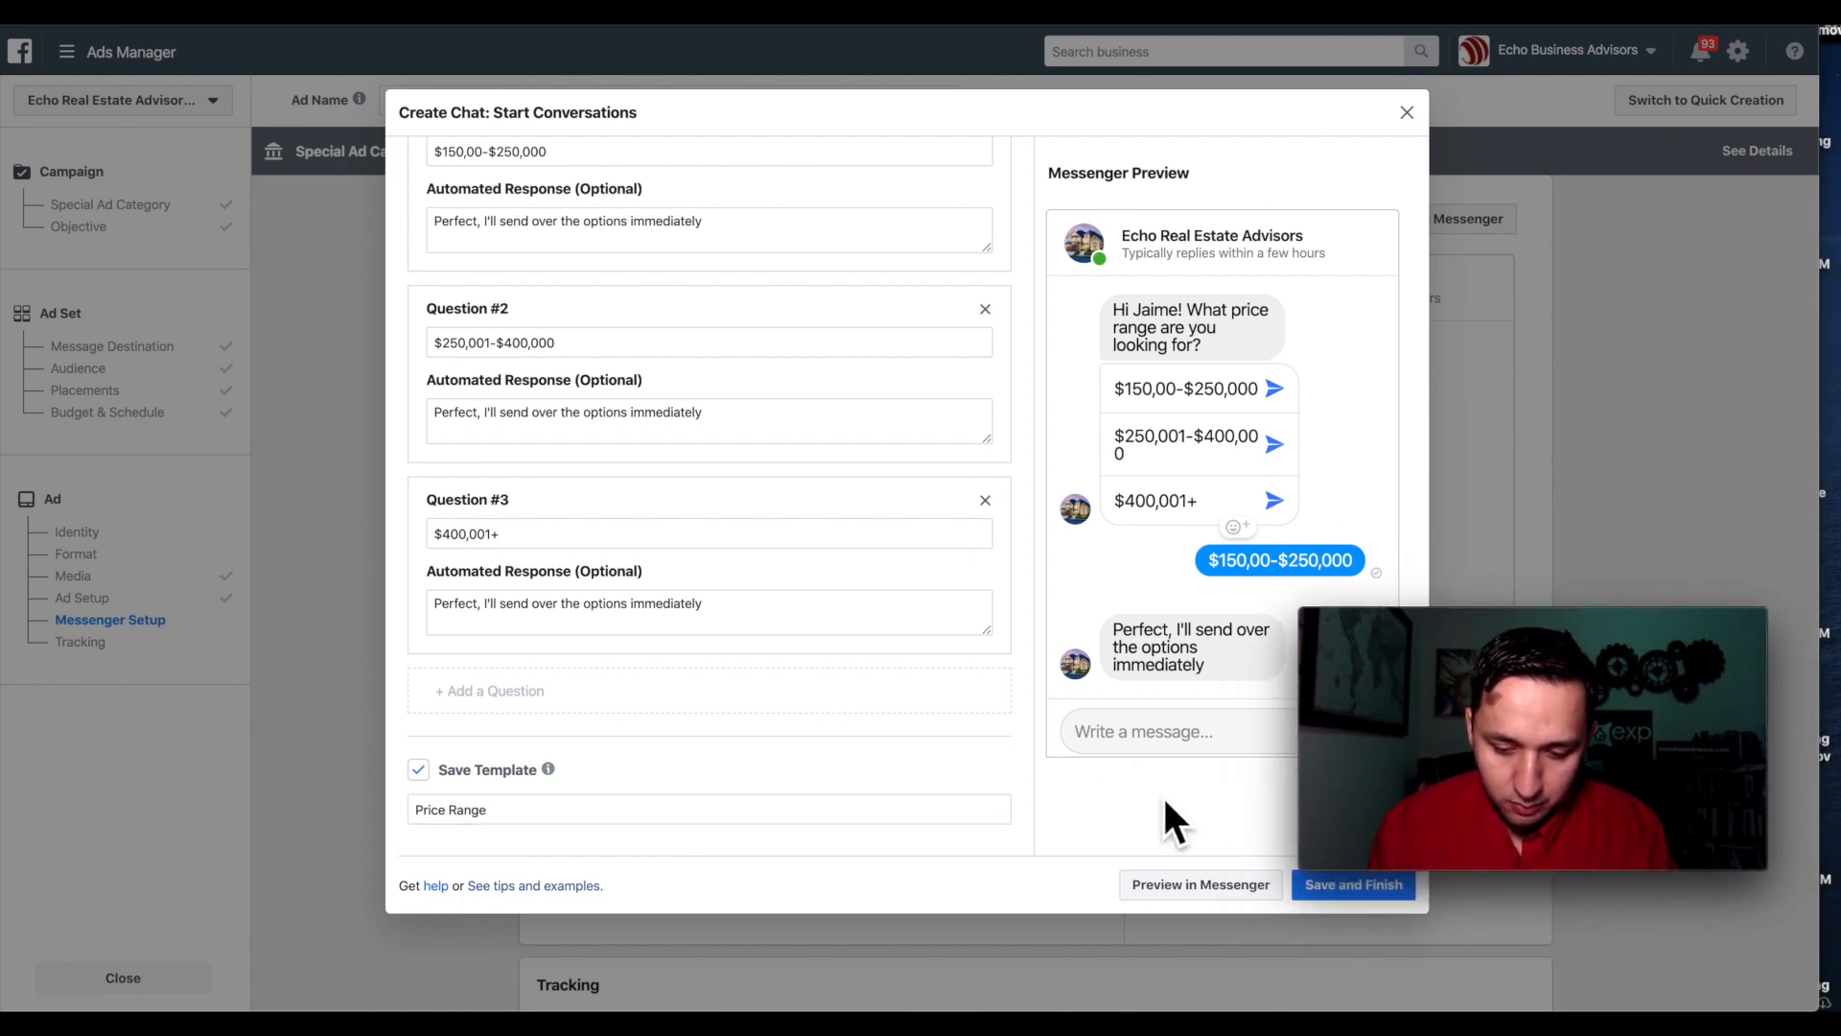
pyautogui.click(1158, 886)
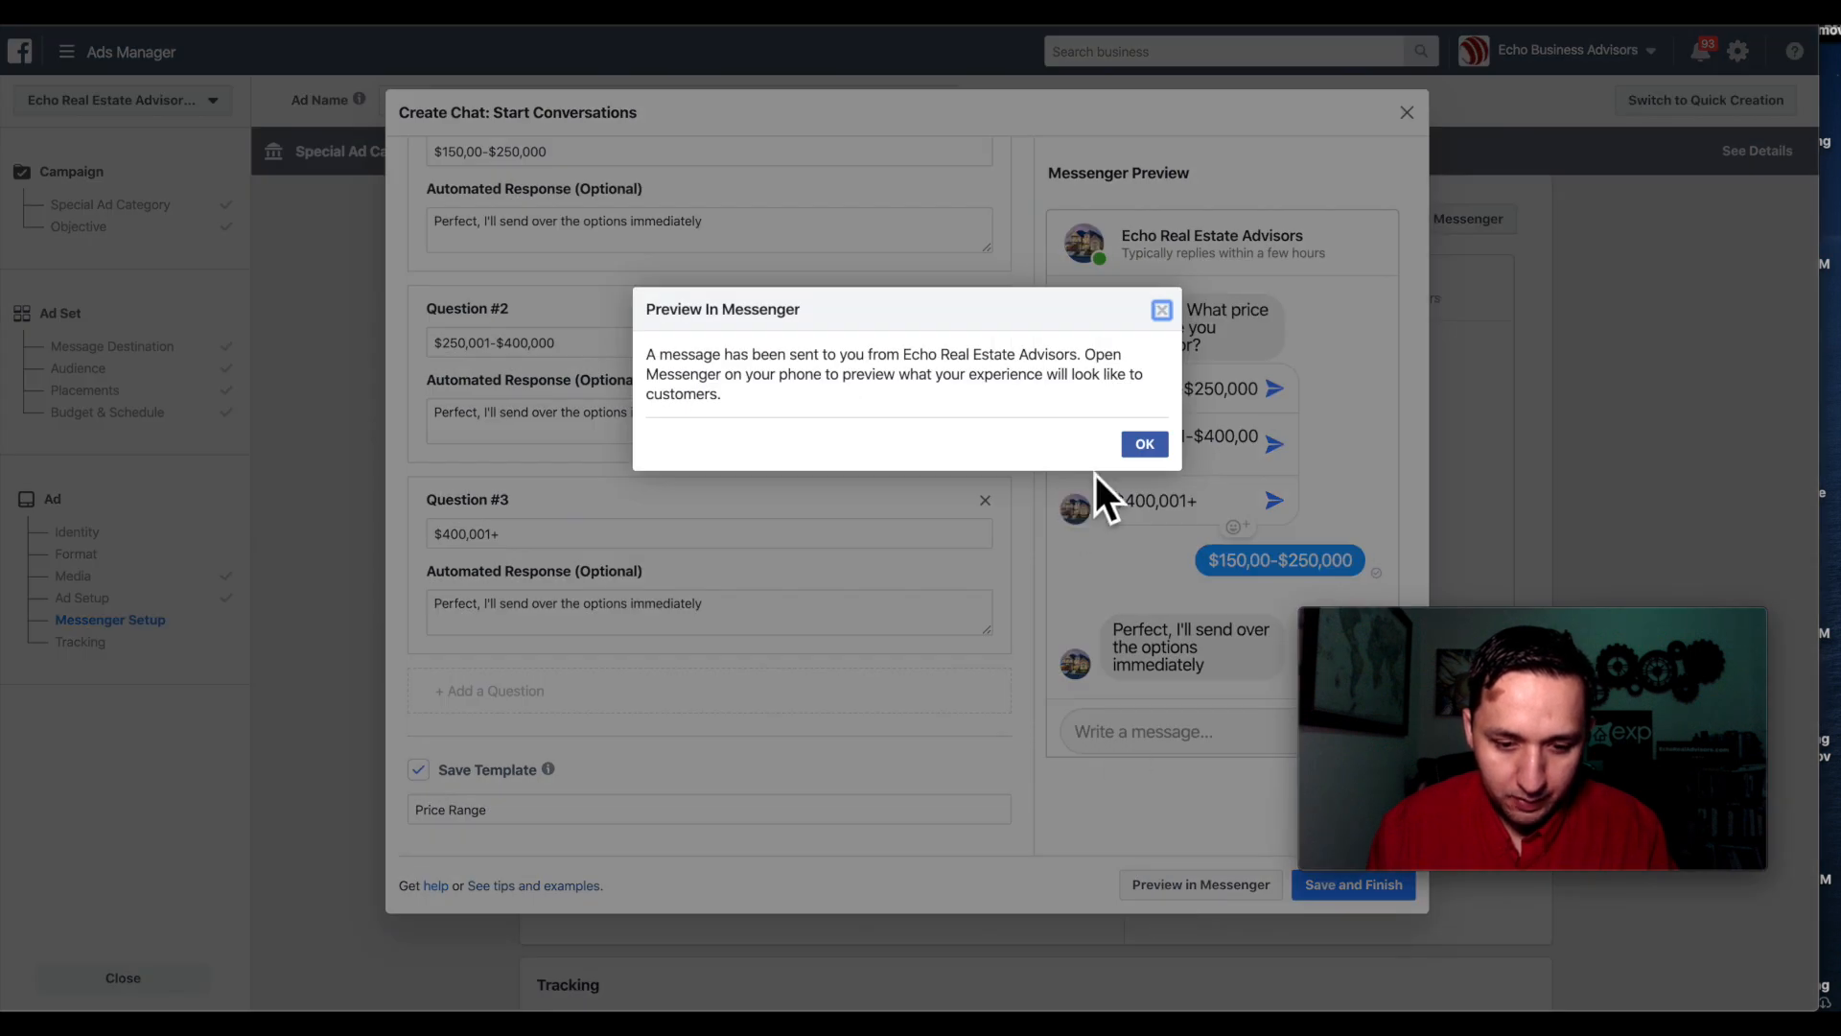
pyautogui.click(1143, 444)
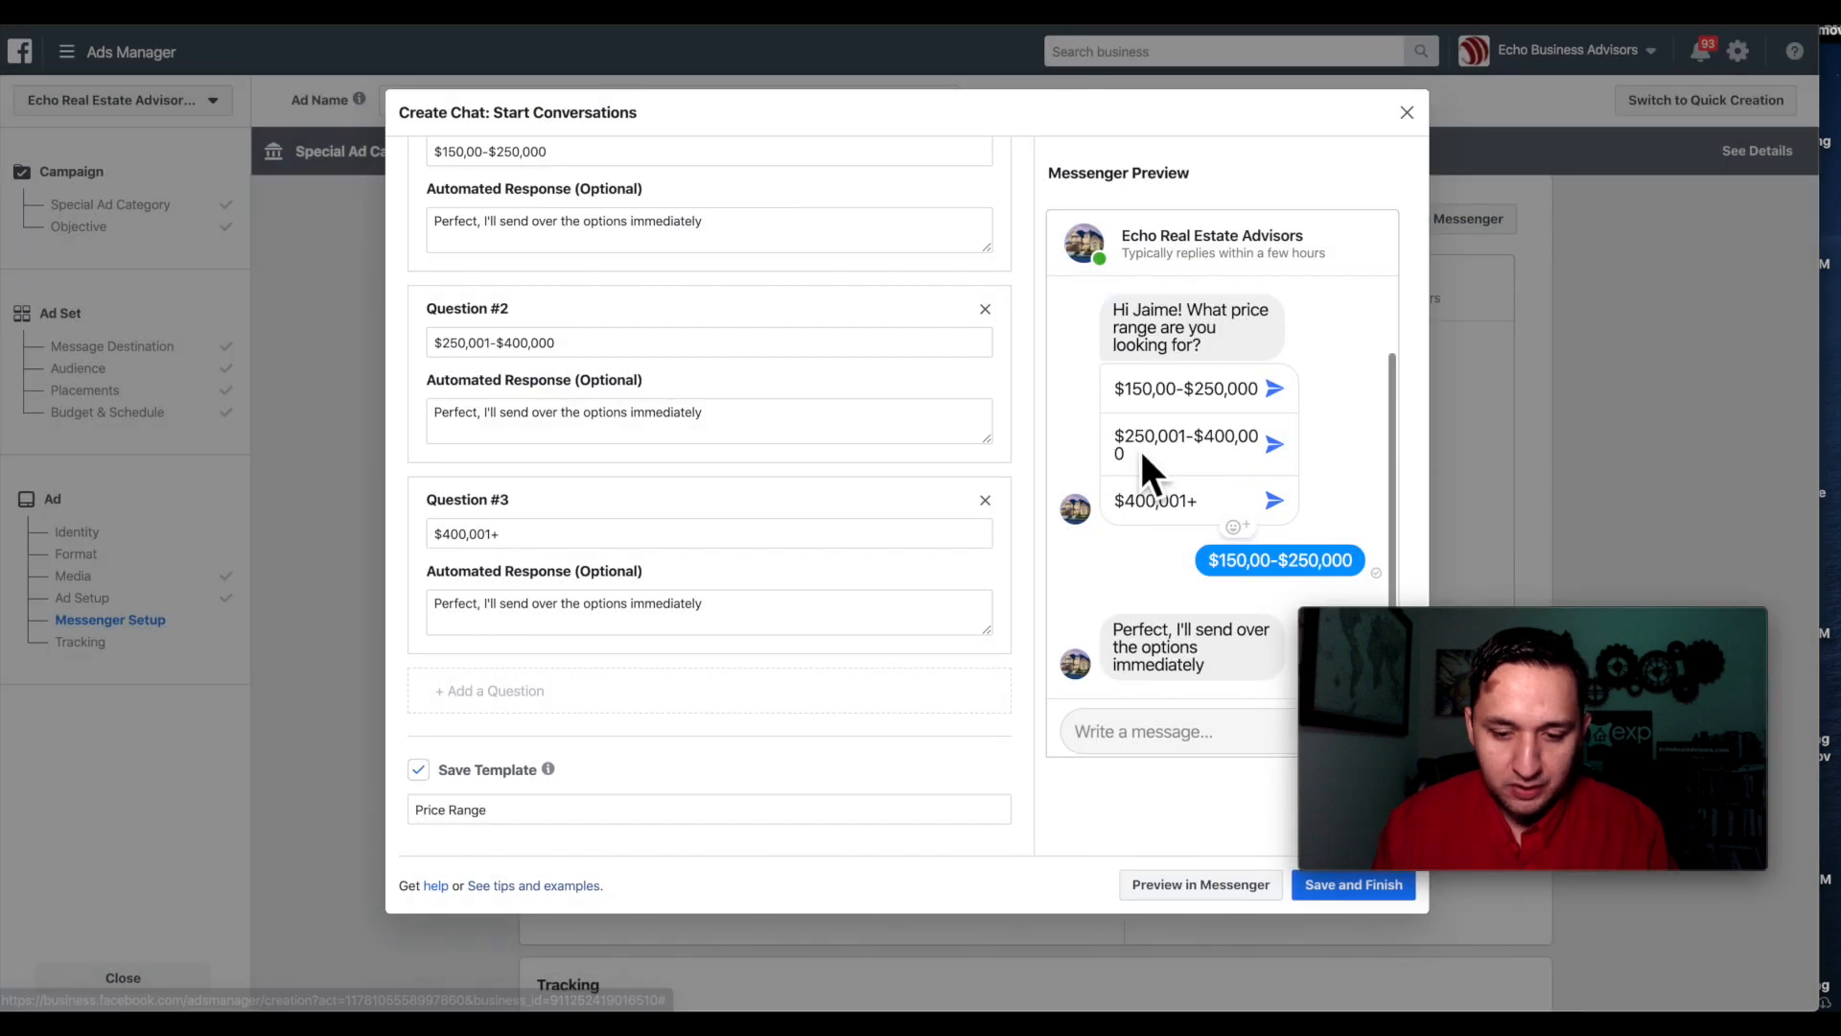